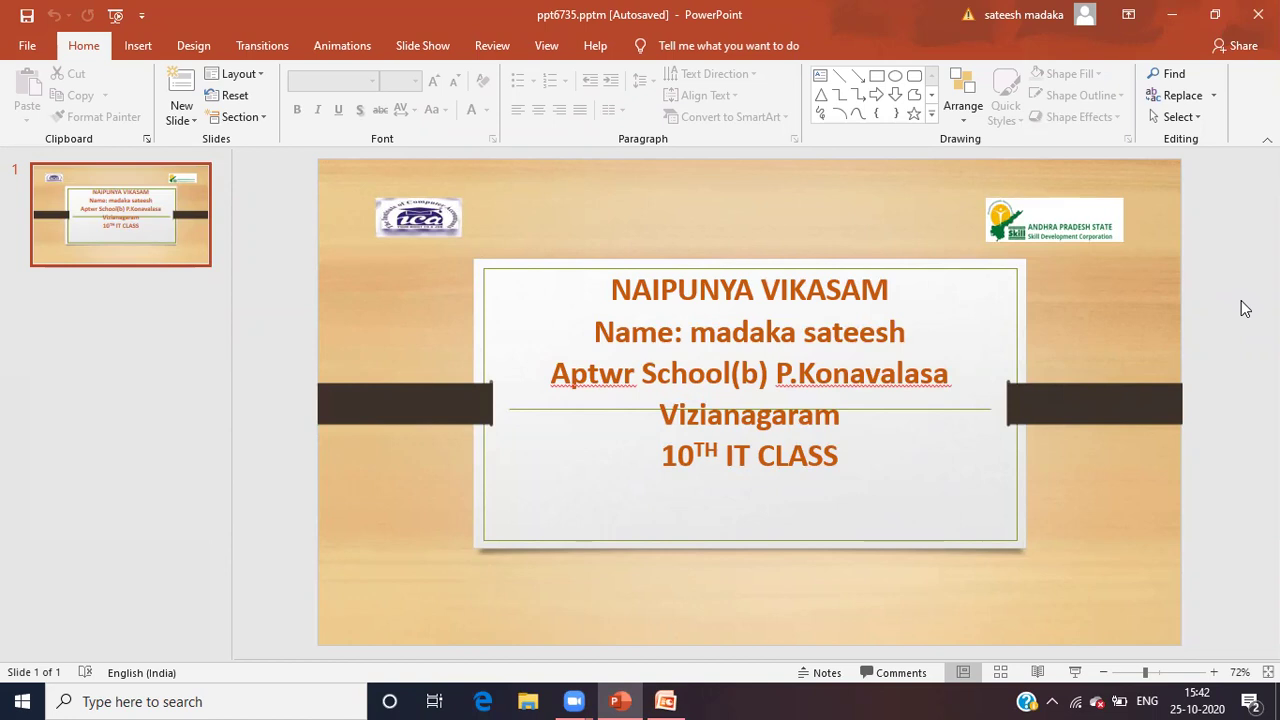
# Switch from the school caption deck to the APSSDC NV1.pptx window on the taskbar.
pyautogui.click(677, 699)
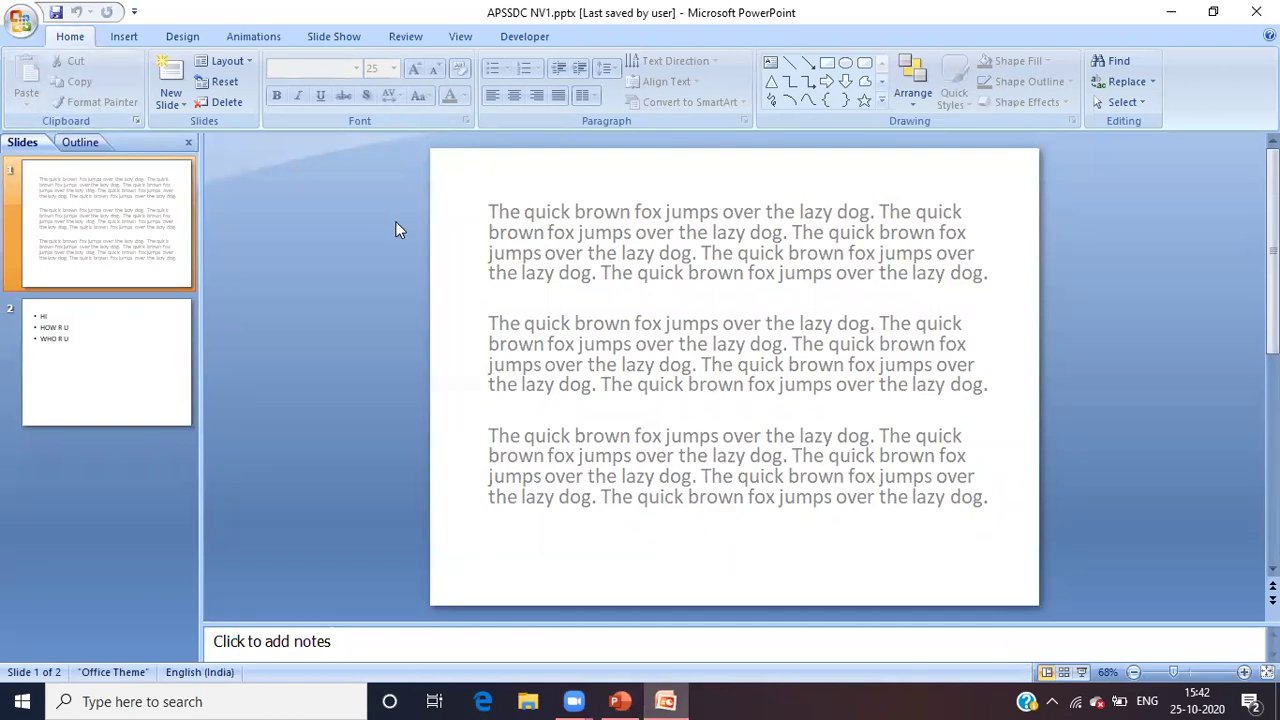
# Duplicate slide 2 so a copy appears as slide 3.
pyautogui.click(562, 276)
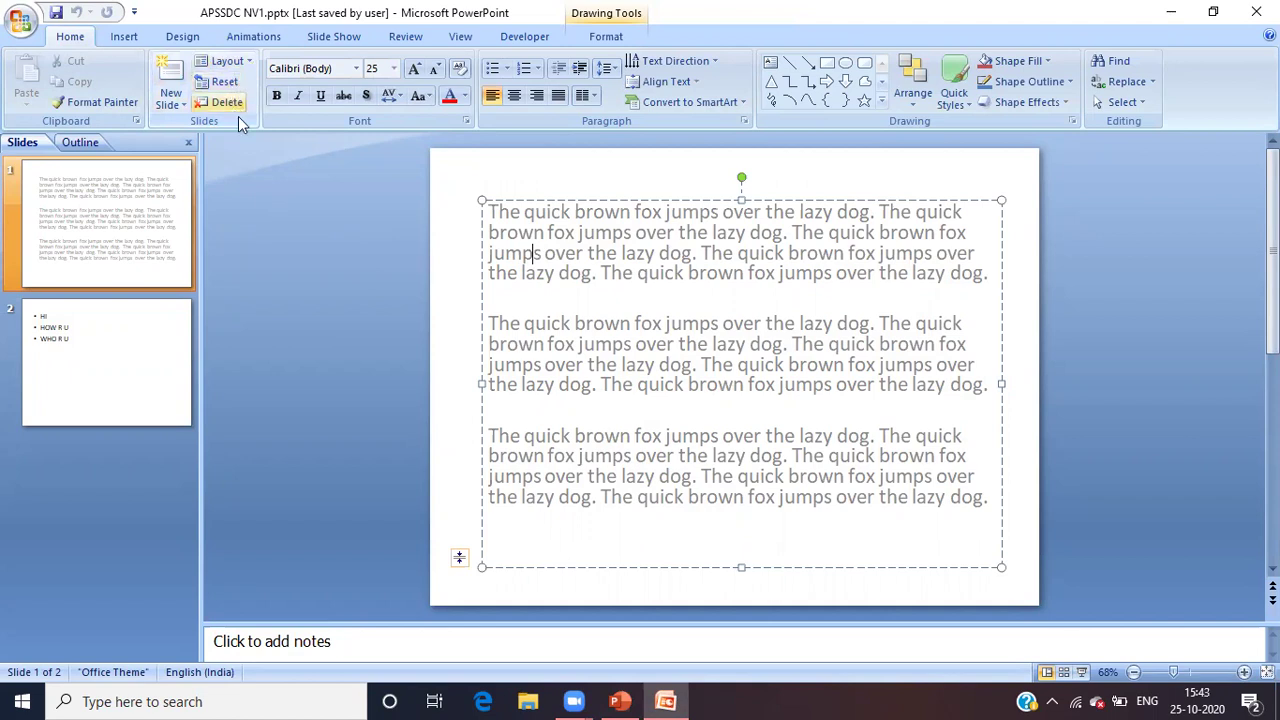
pyautogui.click(388, 216)
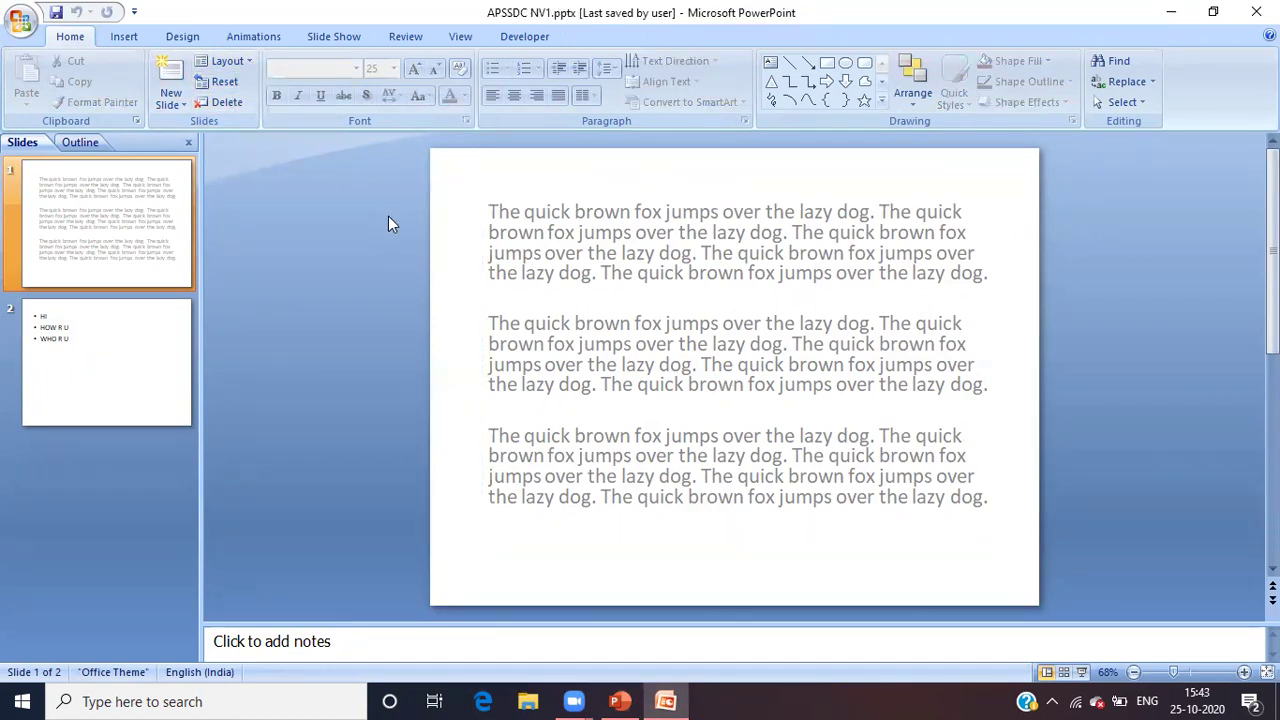
pyautogui.rightClick(114, 332)
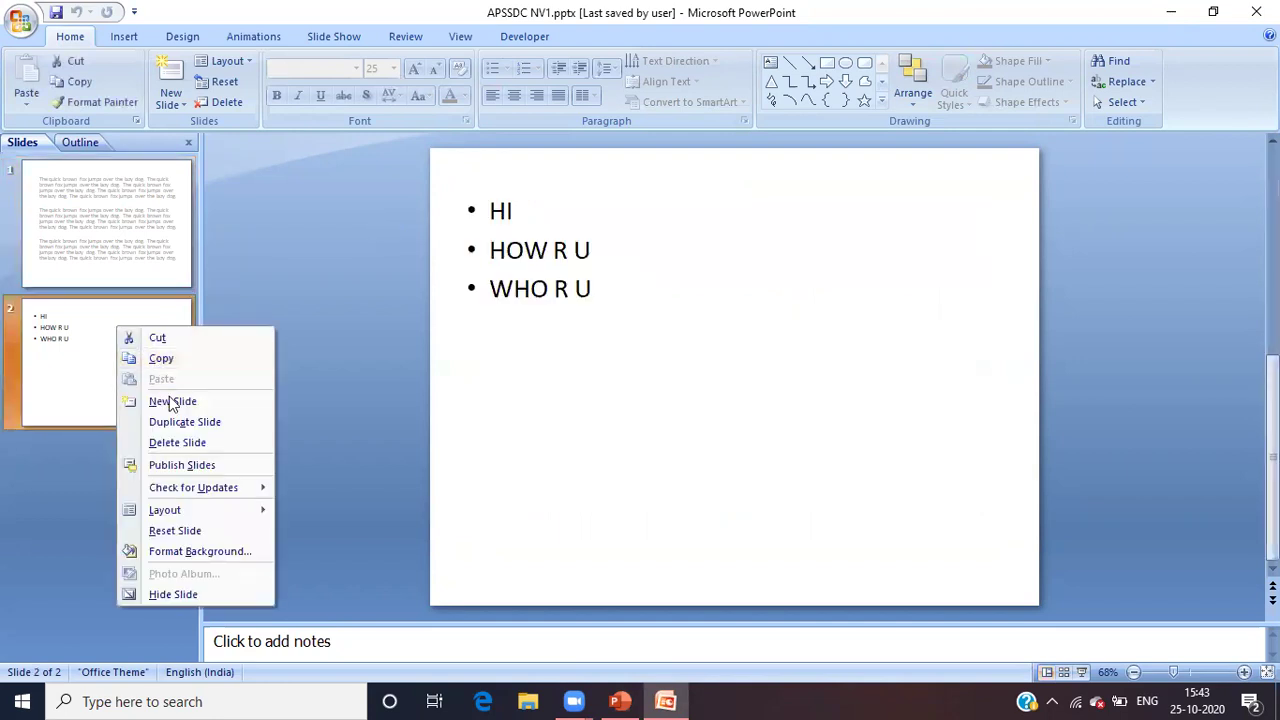
pyautogui.click(186, 422)
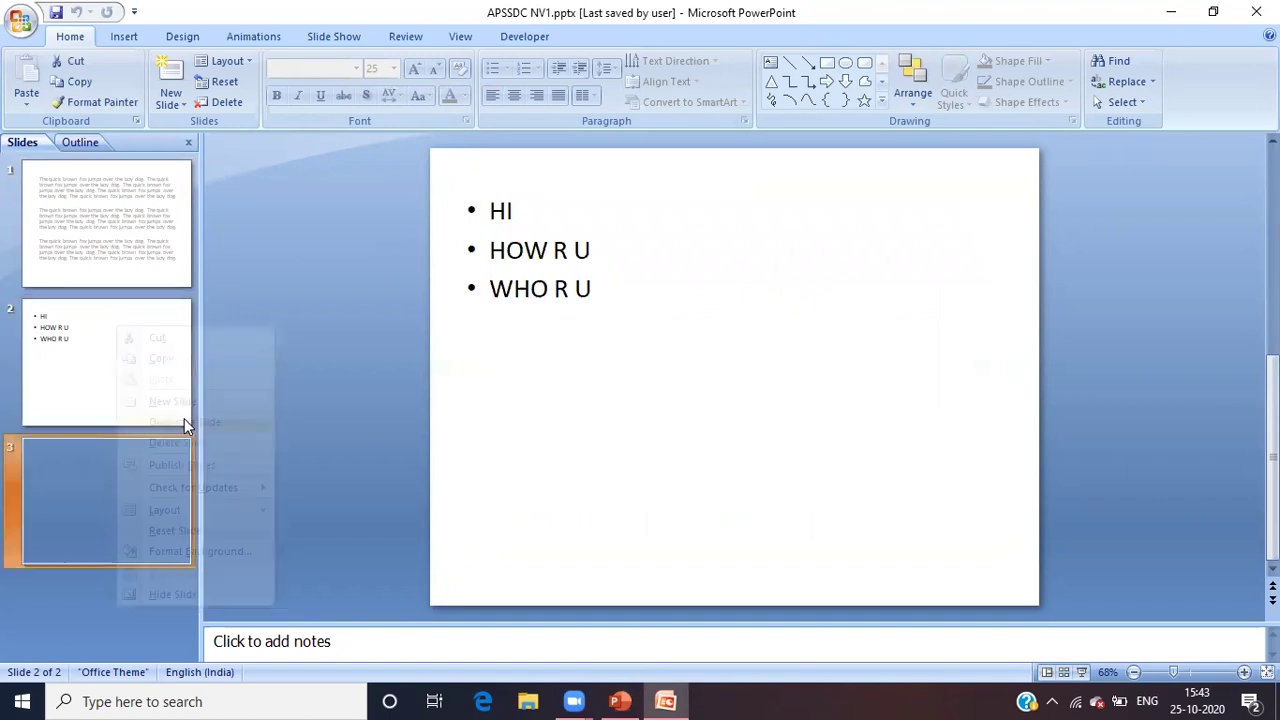
# Delete the duplicated slide 3 and the bulleted HI / HOW R U slide 2.
pyautogui.rightClick(116, 481)
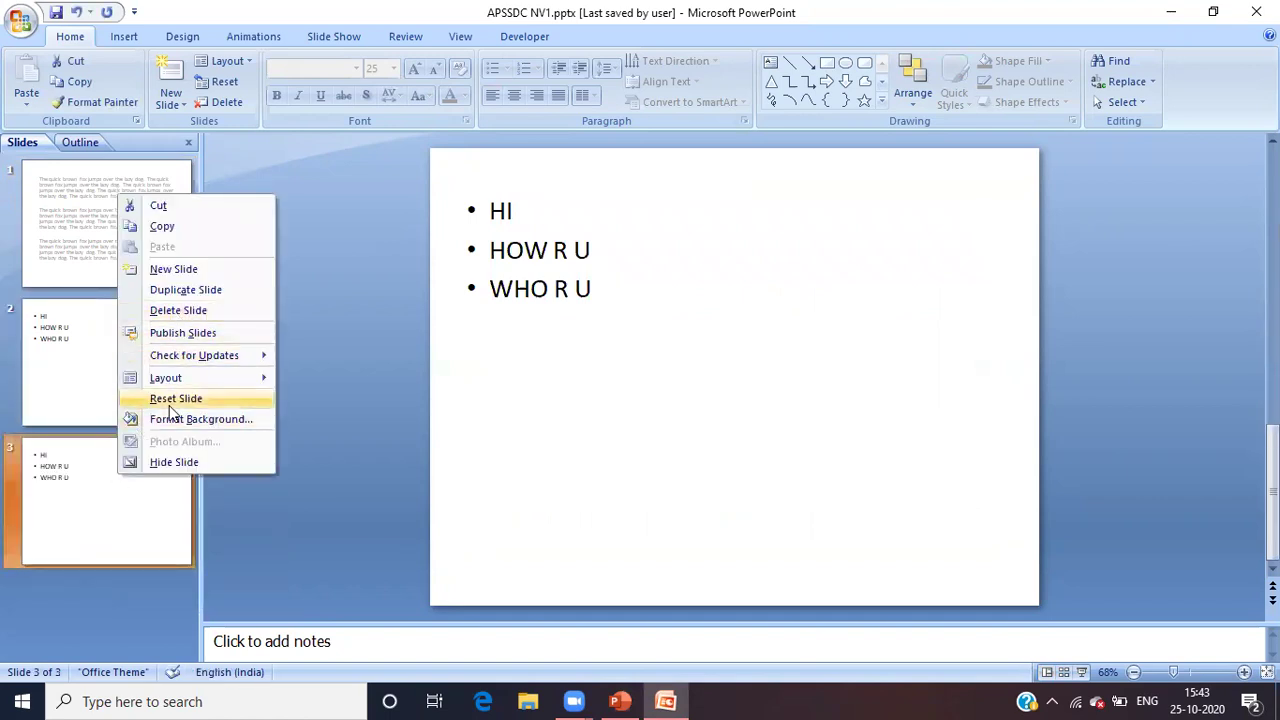
pyautogui.click(193, 310)
pyautogui.rightClick(157, 340)
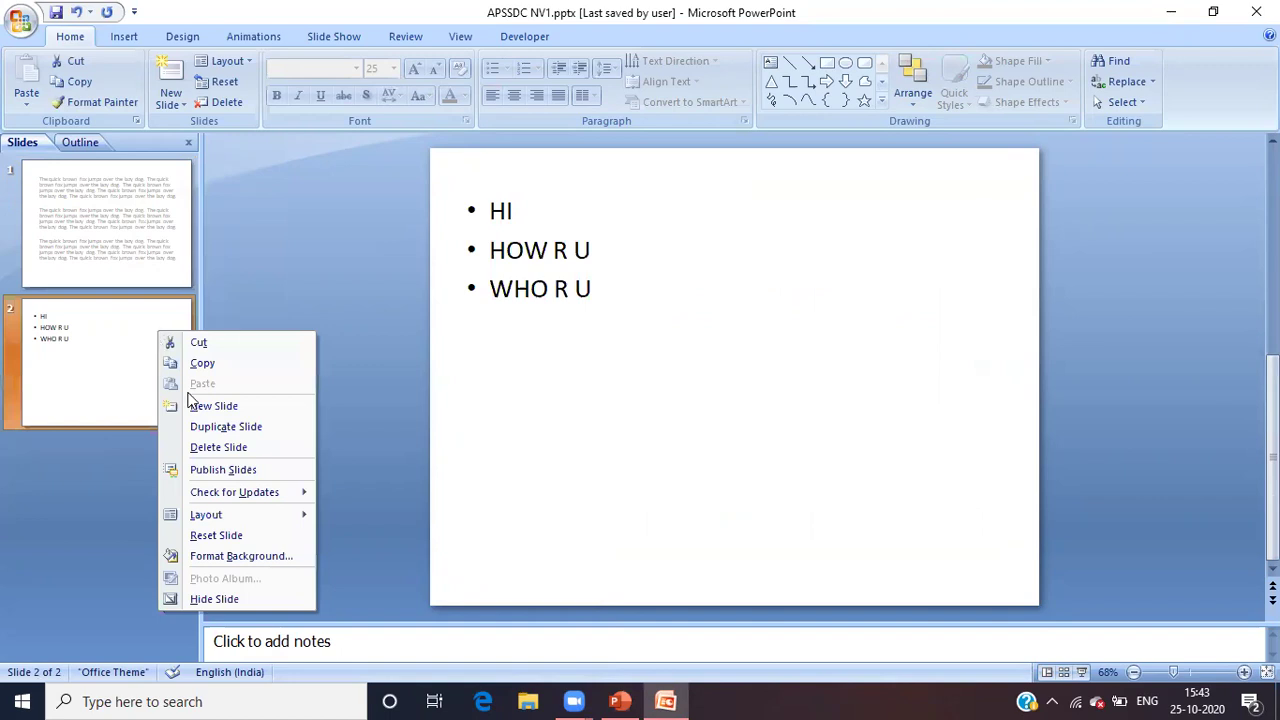
pyautogui.click(206, 451)
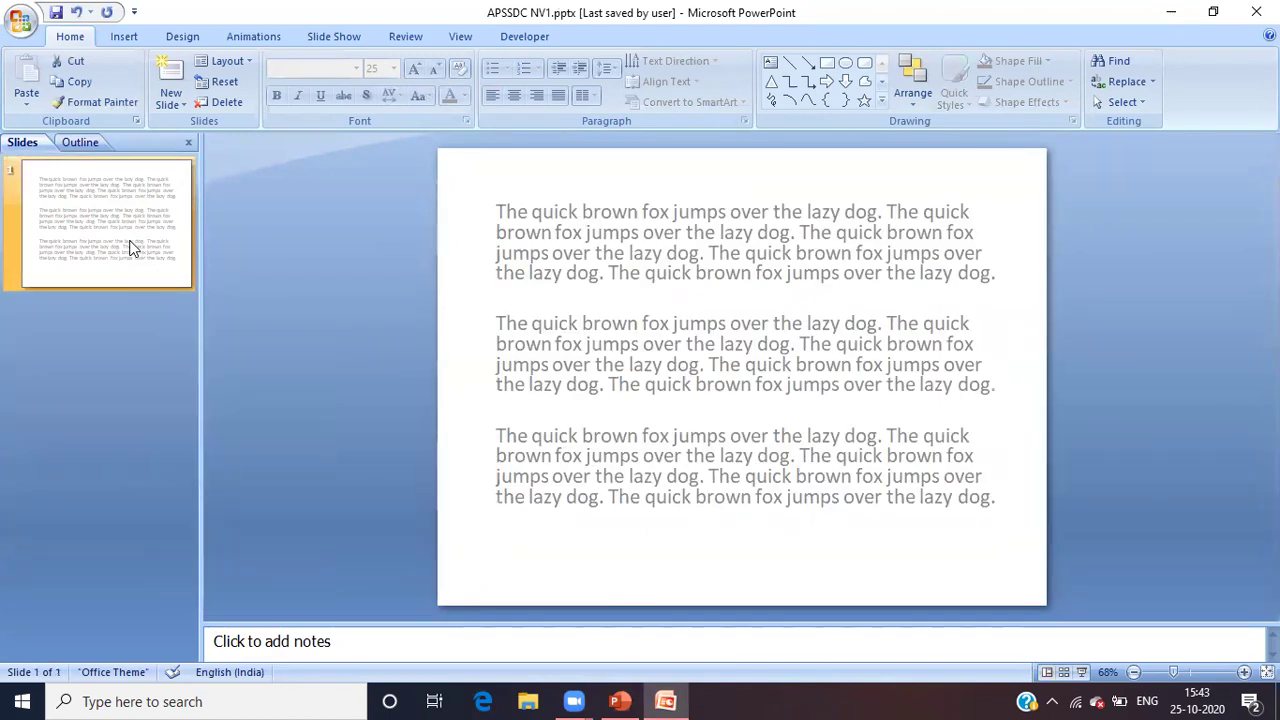
pyautogui.click(590, 214)
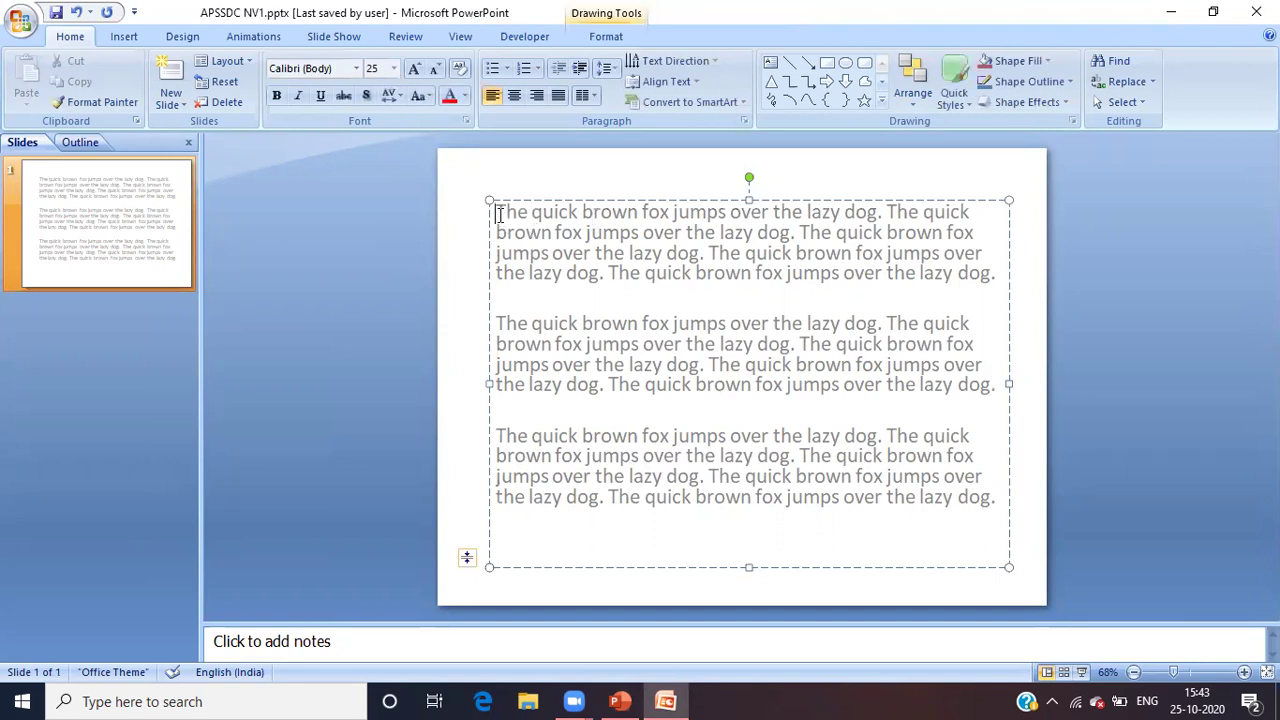
# Select and delete all three quick brown fox paragraphs from the text box.
pyautogui.moveTo(498, 214); pyautogui.dragTo(946, 527)
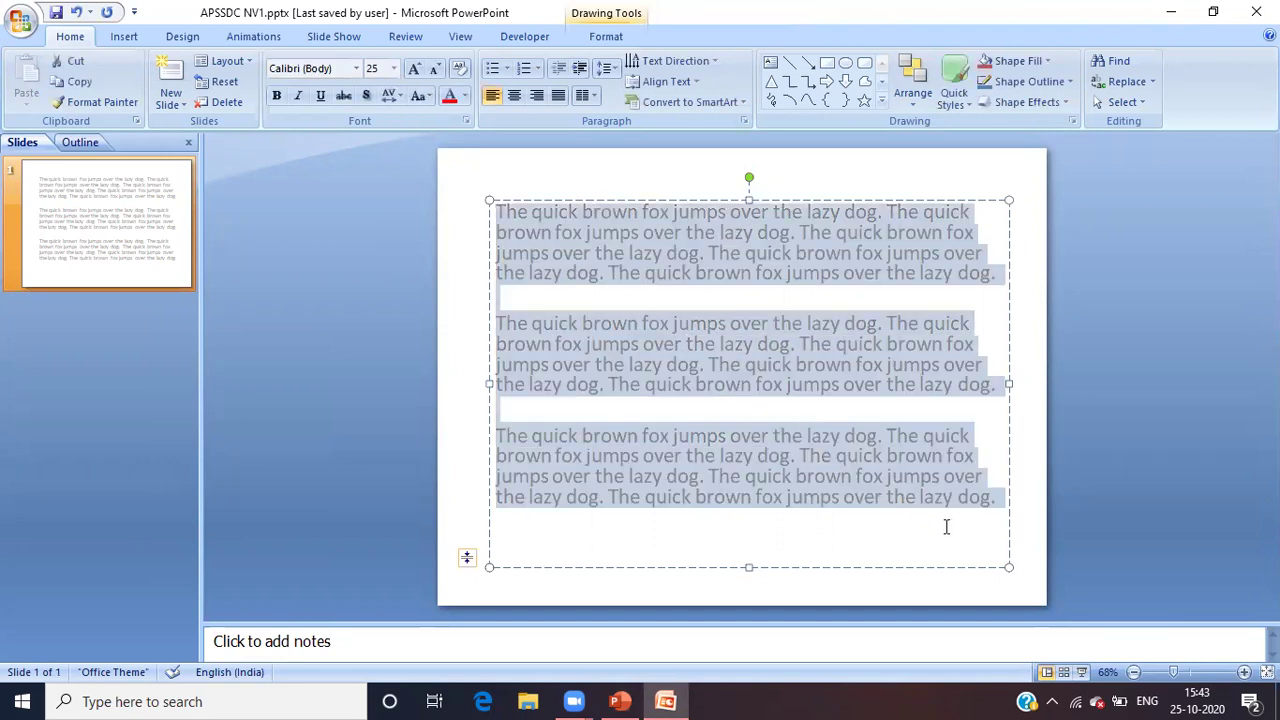
pyautogui.press('Delete')
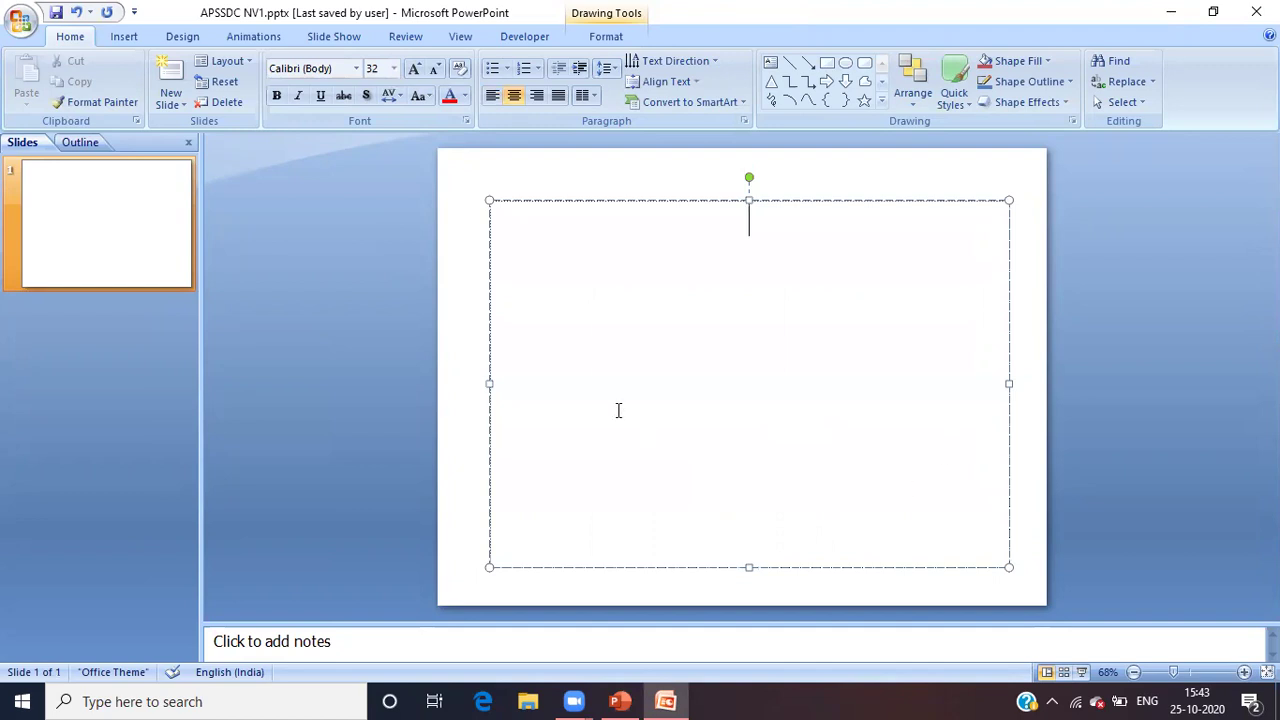
pyautogui.click(645, 186)
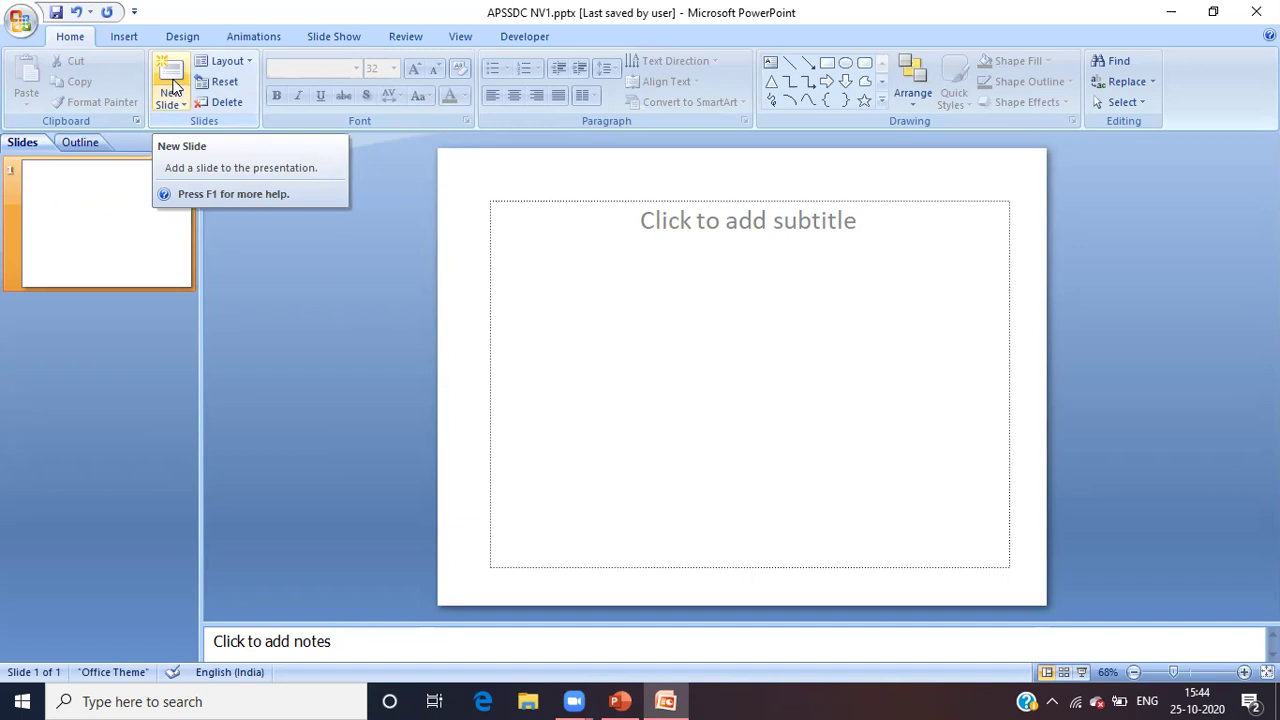
# Insert a new Title and Content slide after slide 1 and select it.
pyautogui.click(94, 218)
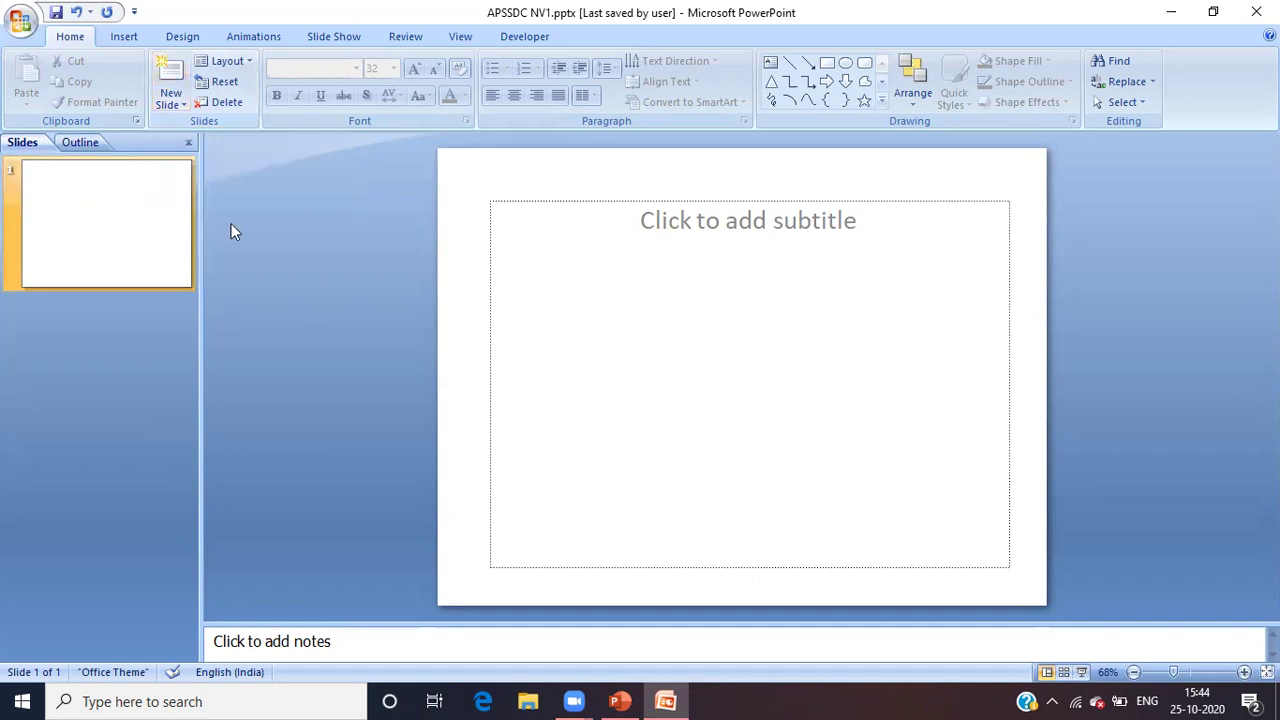
pyautogui.click(175, 75)
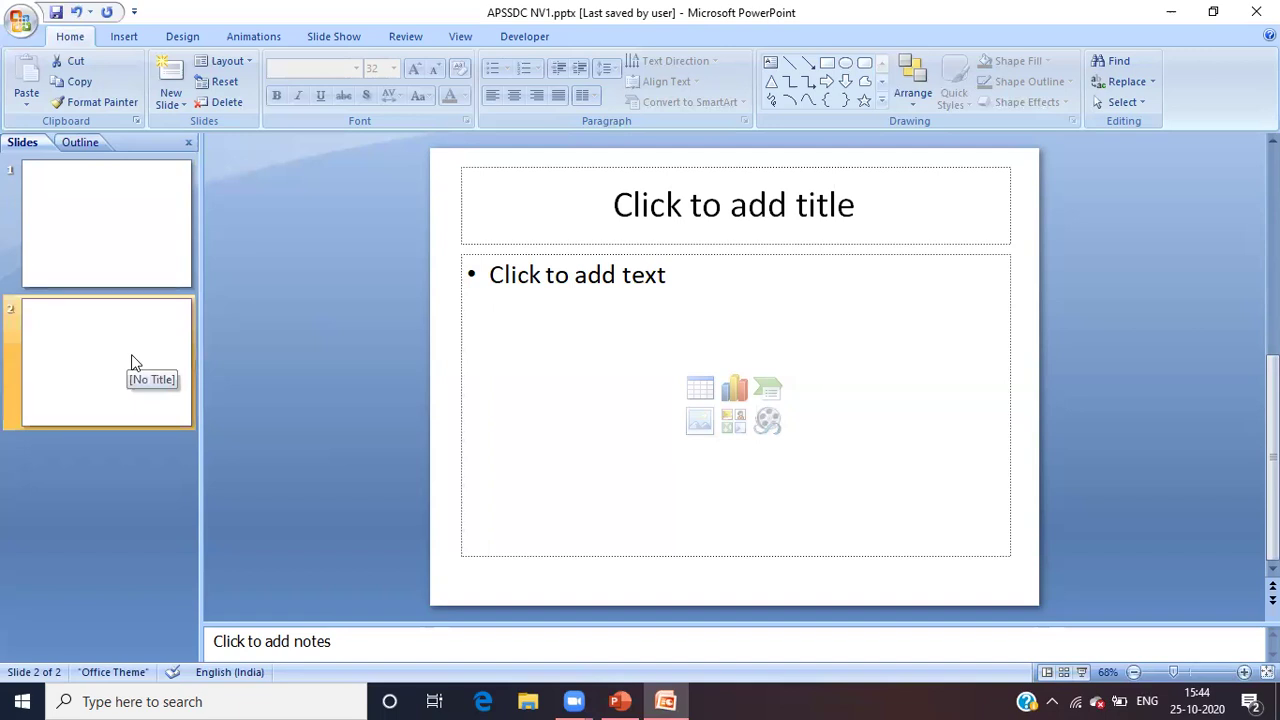
pyautogui.click(109, 254)
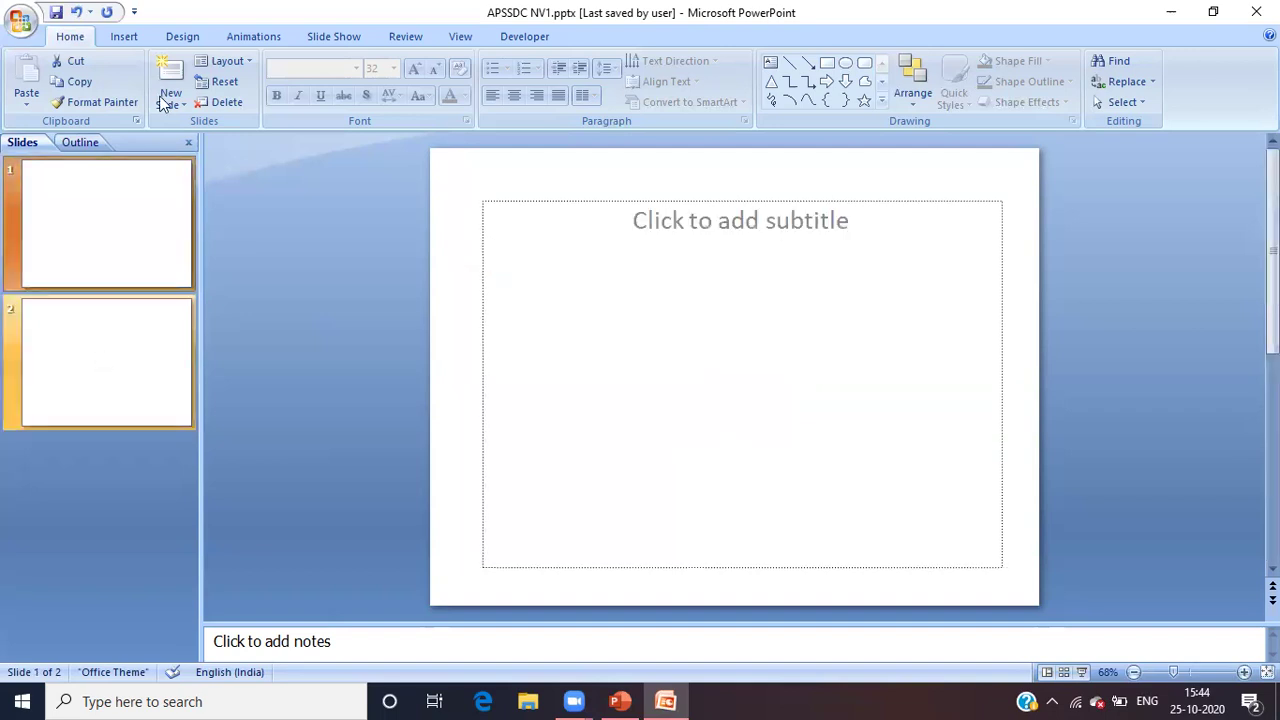
pyautogui.press('Down')
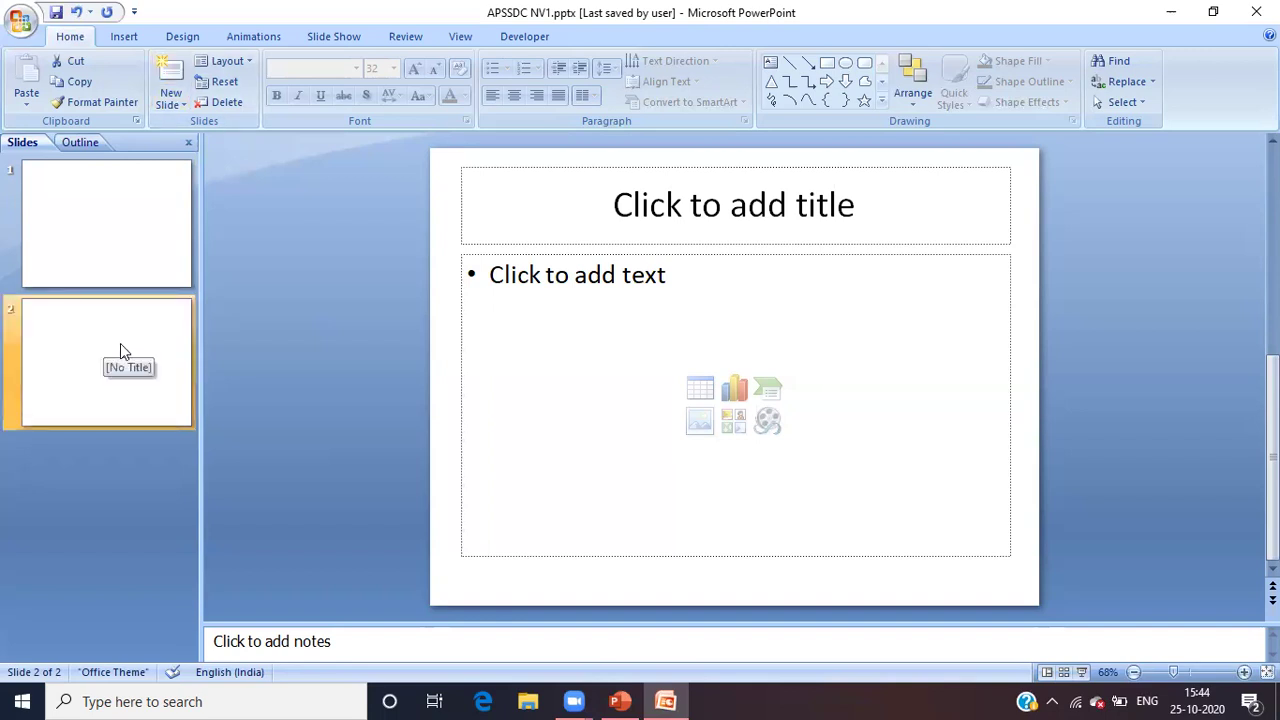
pyautogui.click(117, 371)
# Insert a third Title and Content slide from slide 2's context menu and review the thumbnails.
pyautogui.rightClick(55, 351)
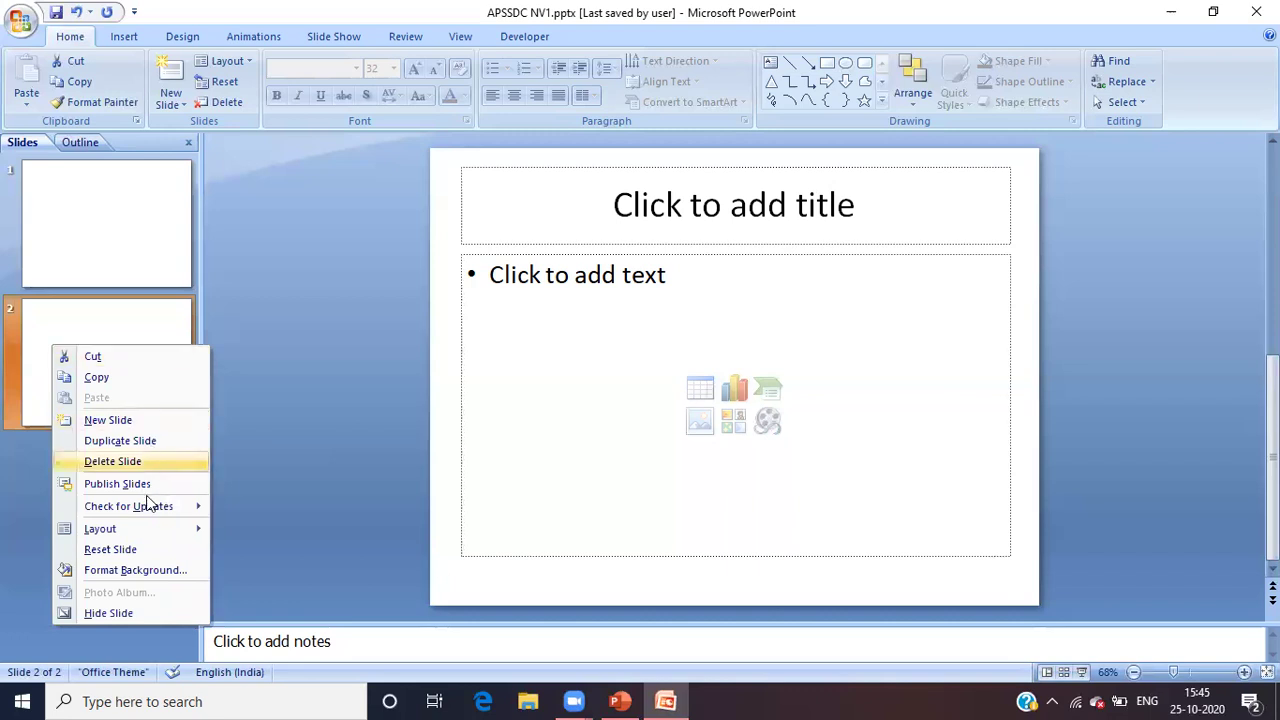
pyautogui.moveTo(147, 500)
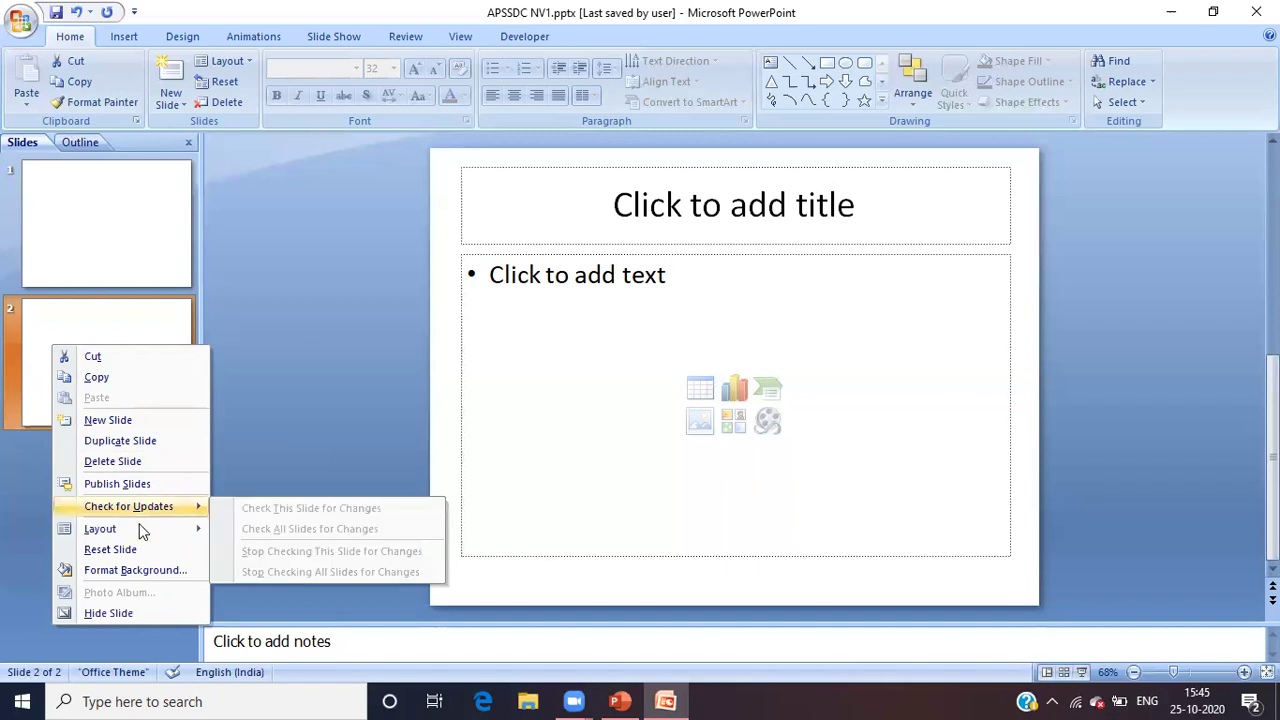
pyautogui.moveTo(139, 527)
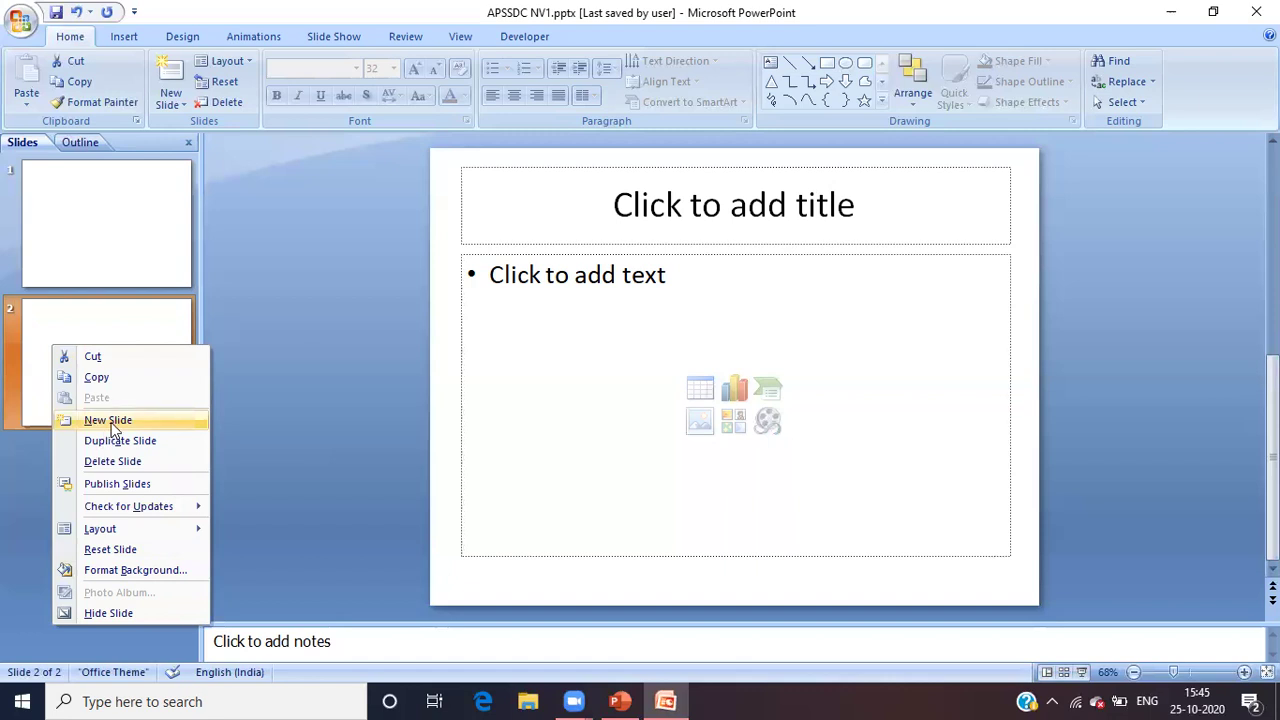
pyautogui.click(110, 421)
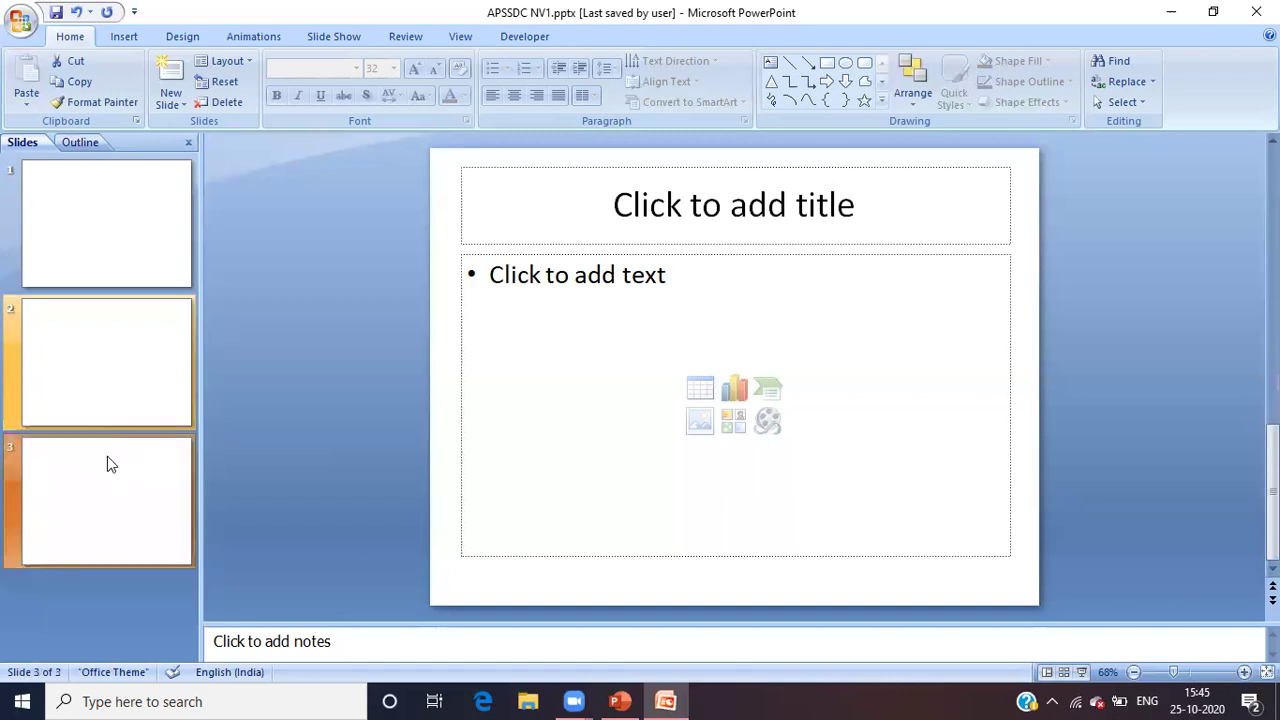
pyautogui.click(114, 222)
pyautogui.click(126, 343)
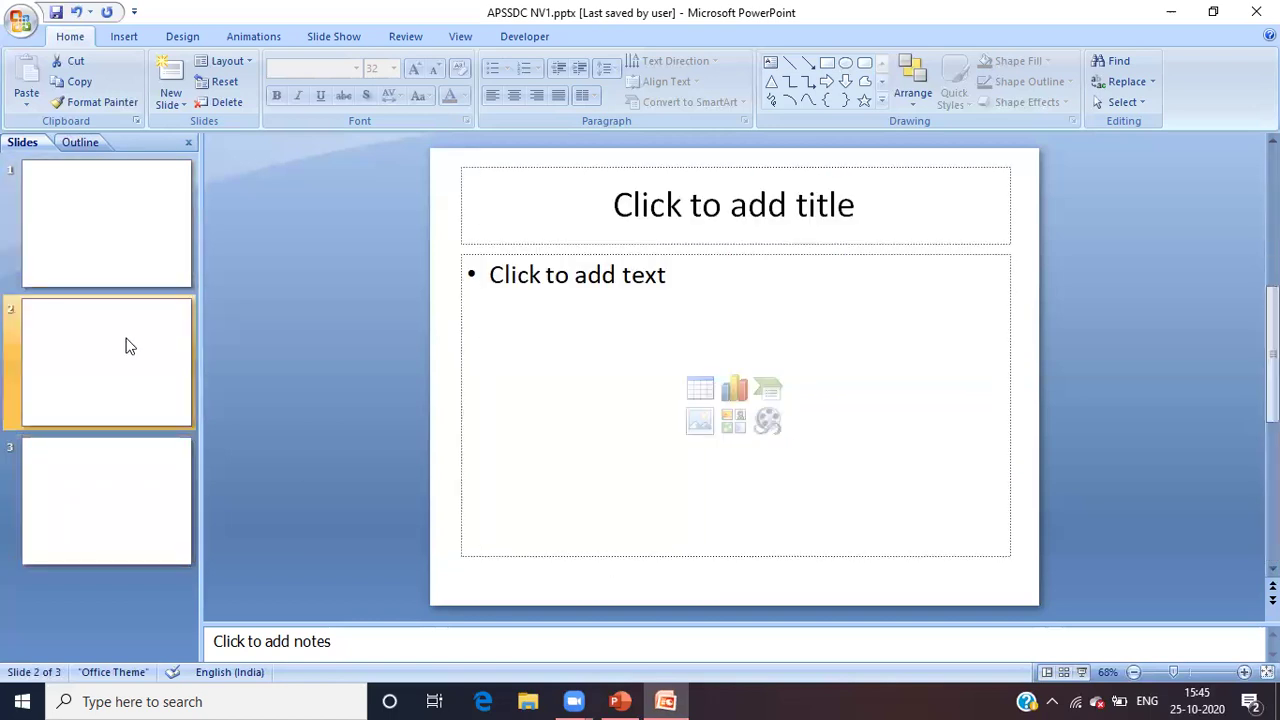
pyautogui.click(142, 486)
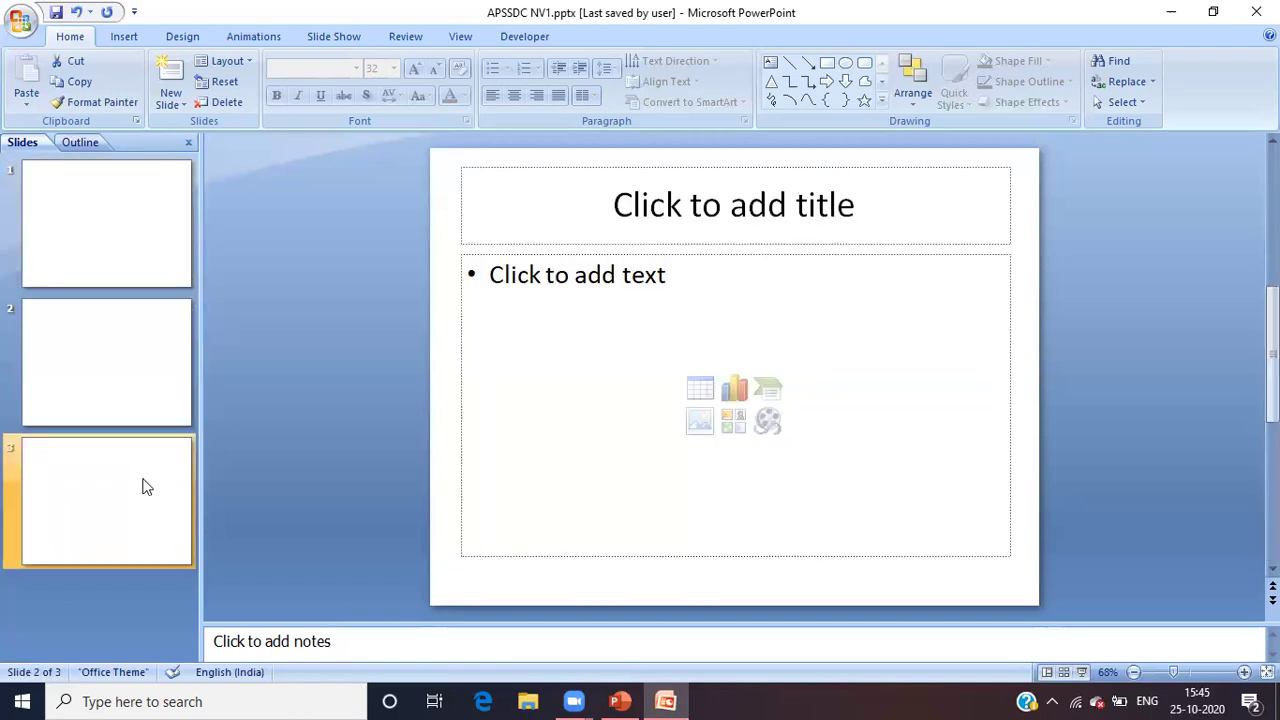
pyautogui.click(136, 349)
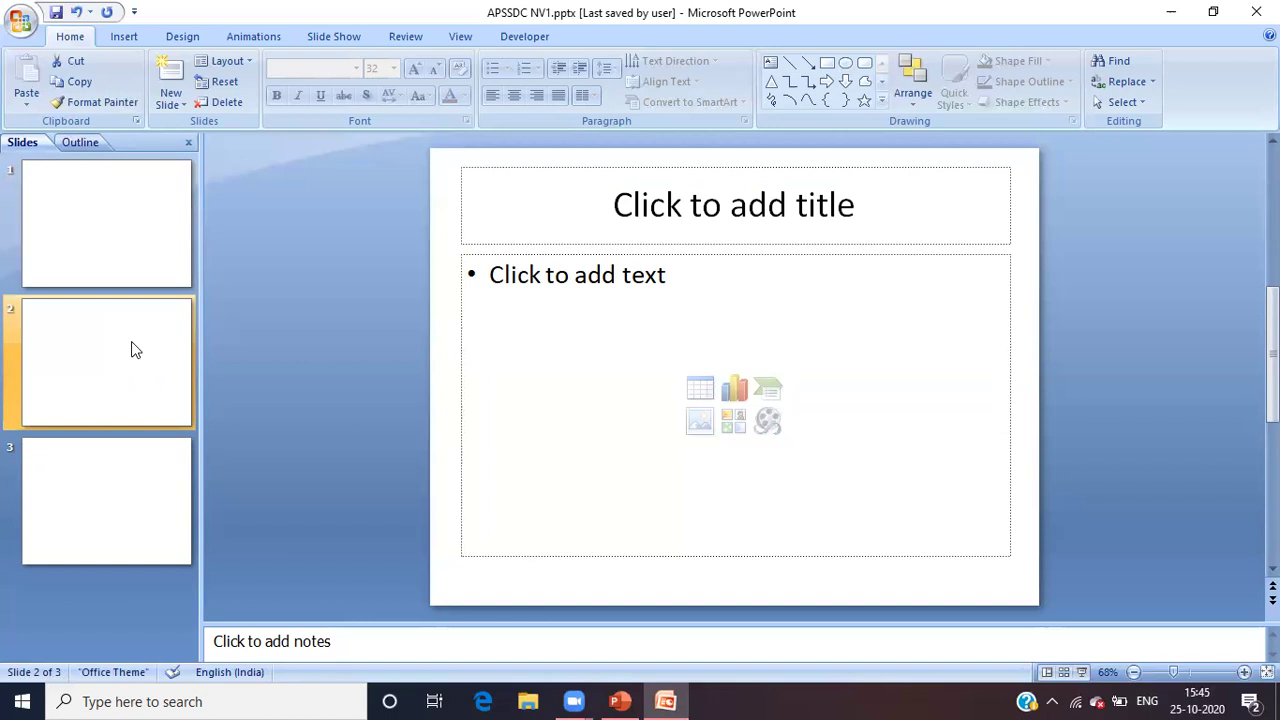
pyautogui.click(120, 448)
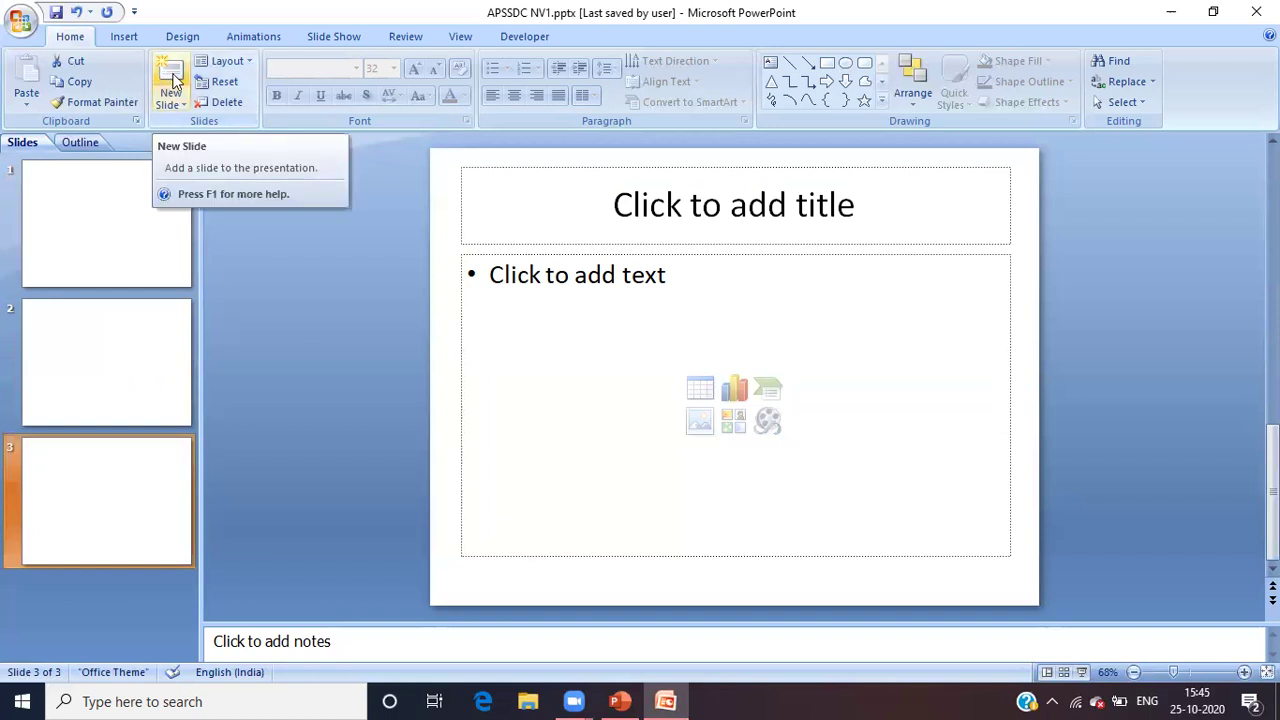
pyautogui.click(122, 363)
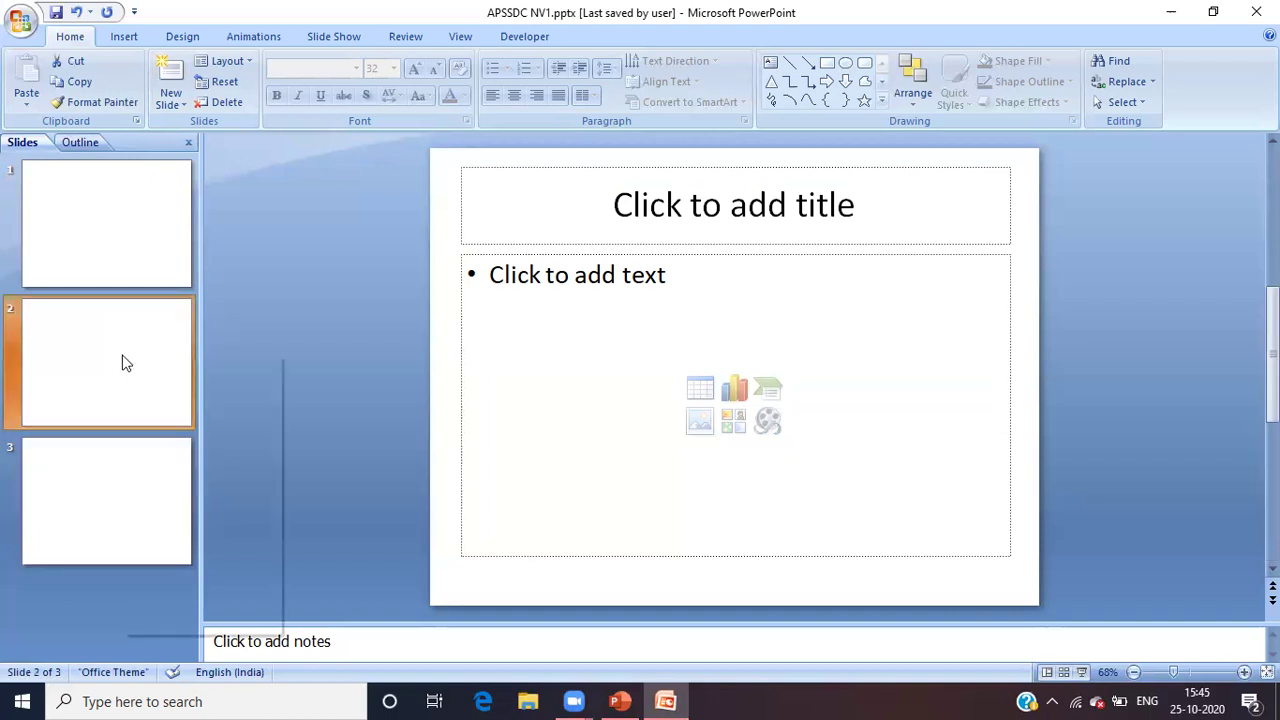
# Insert another new slide after slide 2.
pyautogui.rightClick(122, 357)
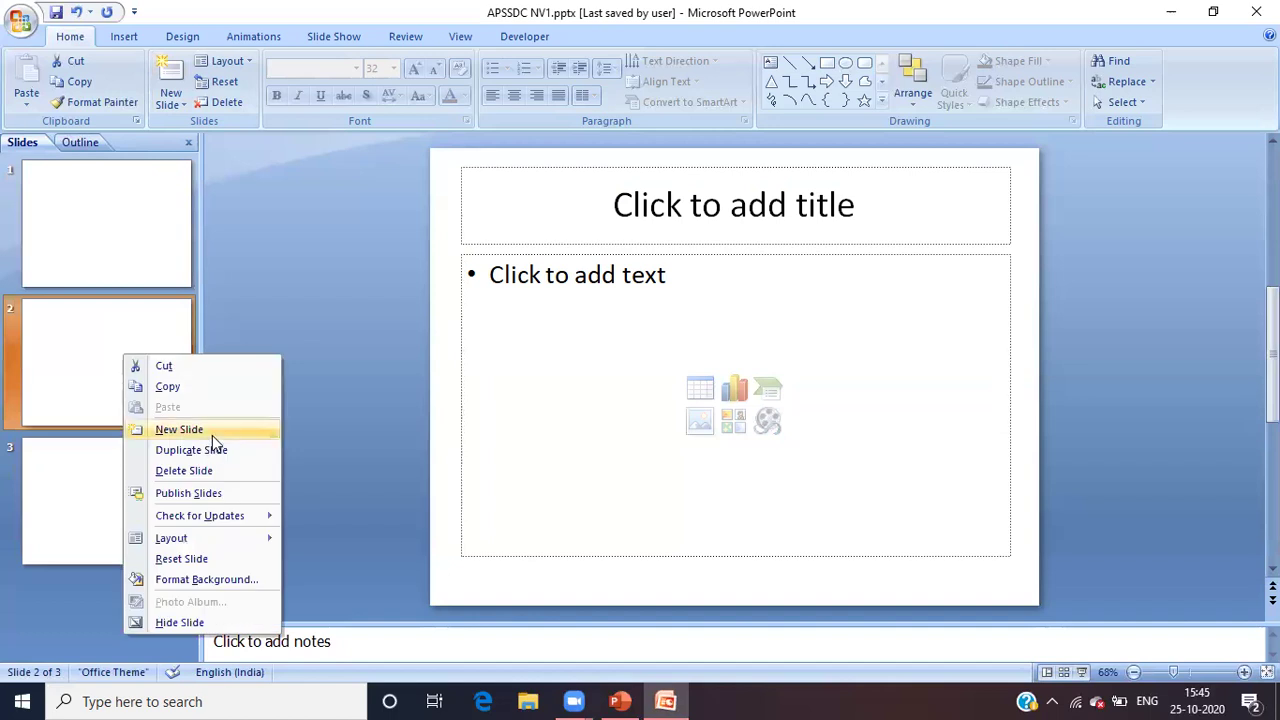
pyautogui.click(212, 435)
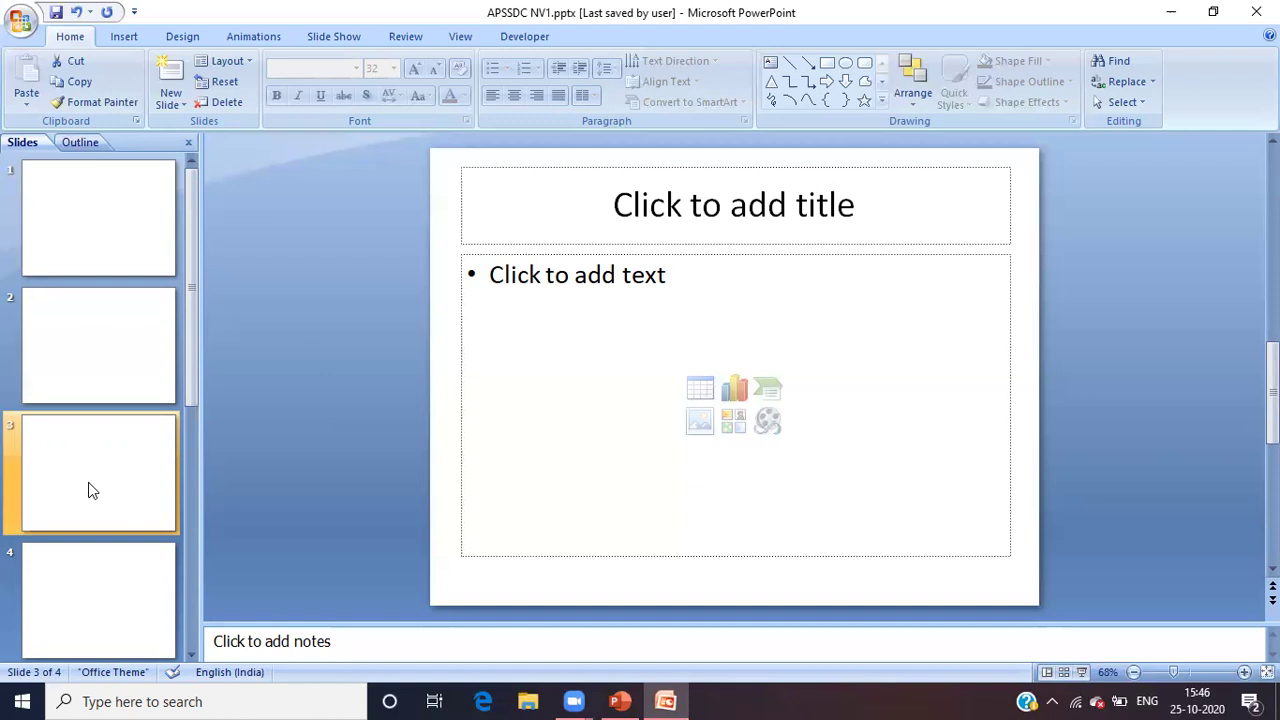
pyautogui.click(114, 378)
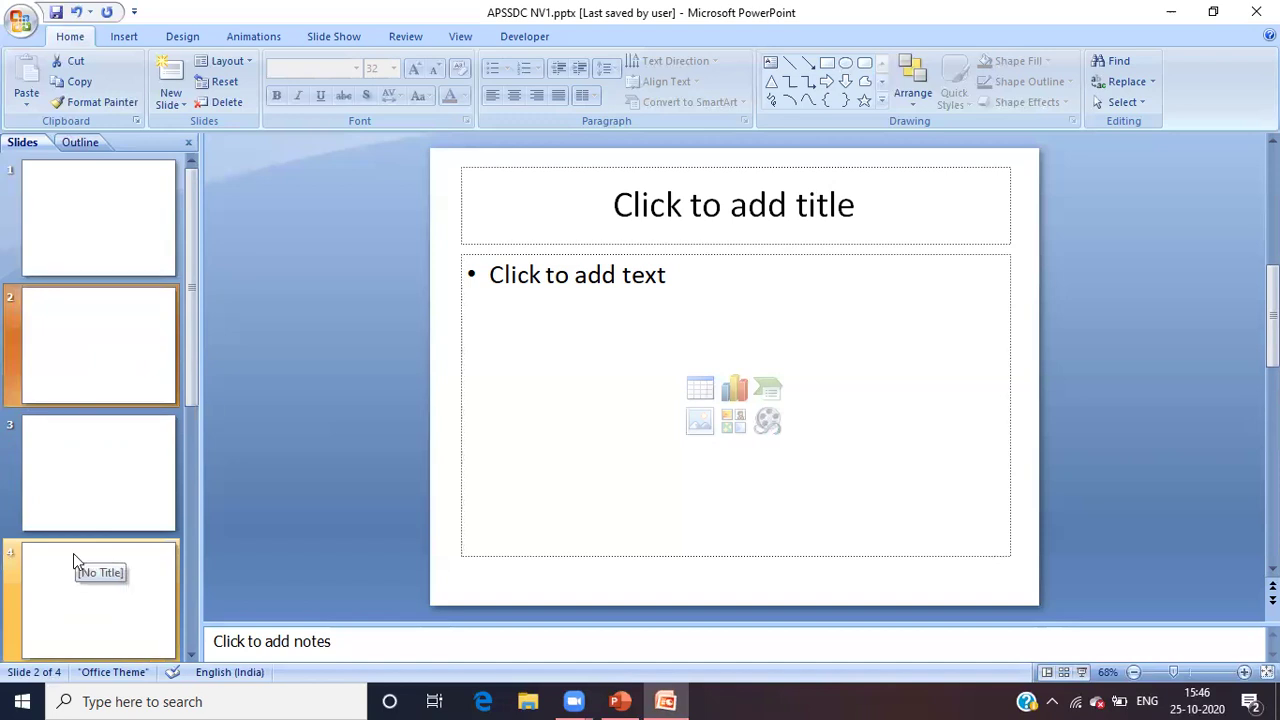
# Delete slide 4 and then the second slide with the Home tab's Delete button.
pyautogui.click(72, 606)
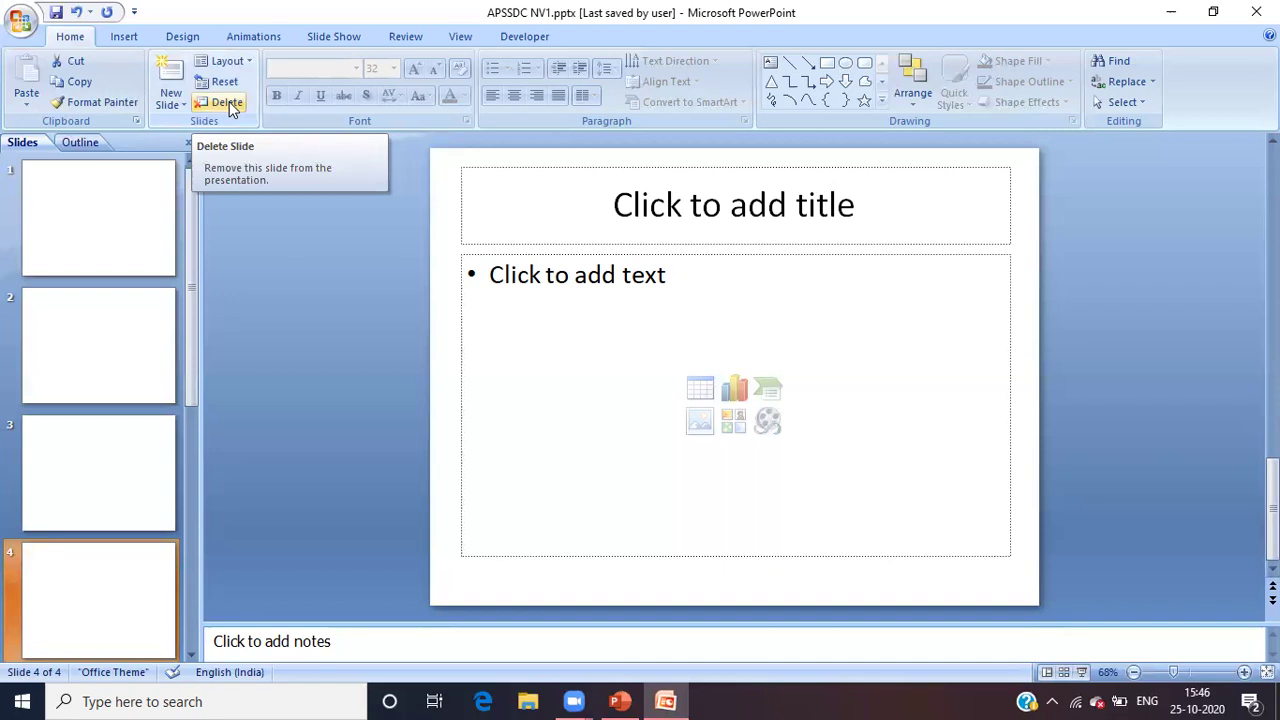
pyautogui.click(228, 103)
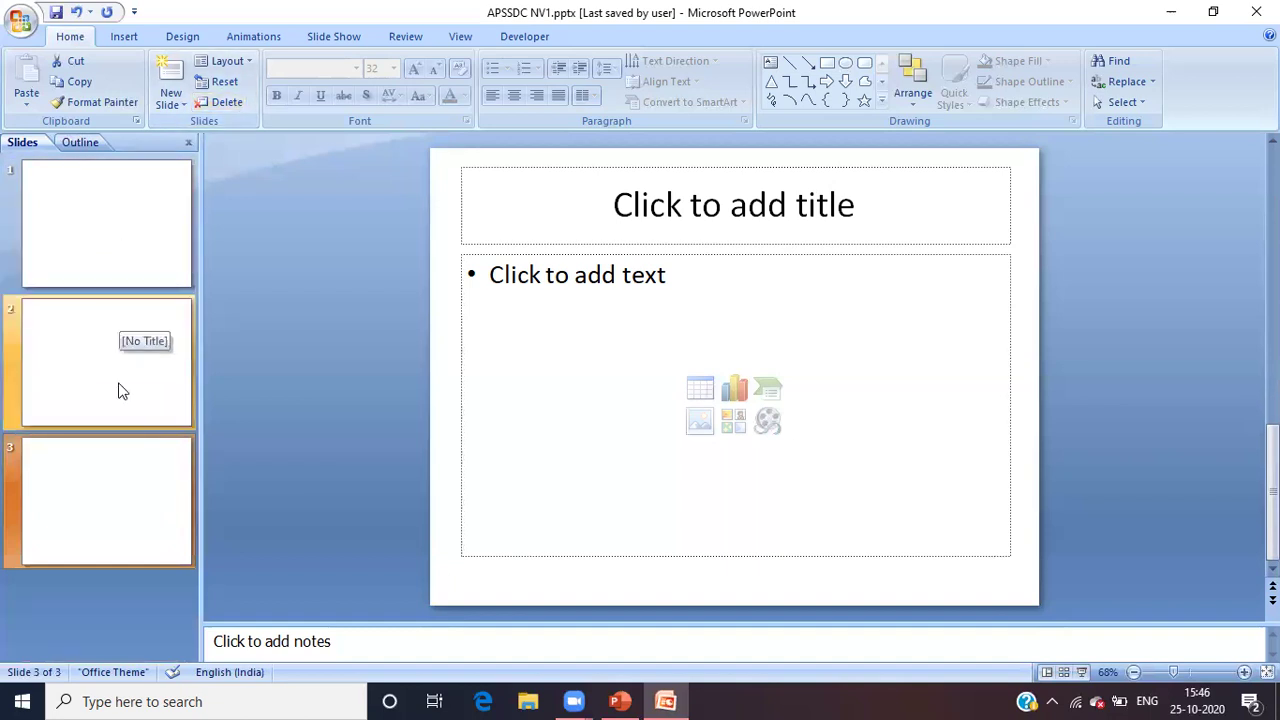
pyautogui.click(88, 316)
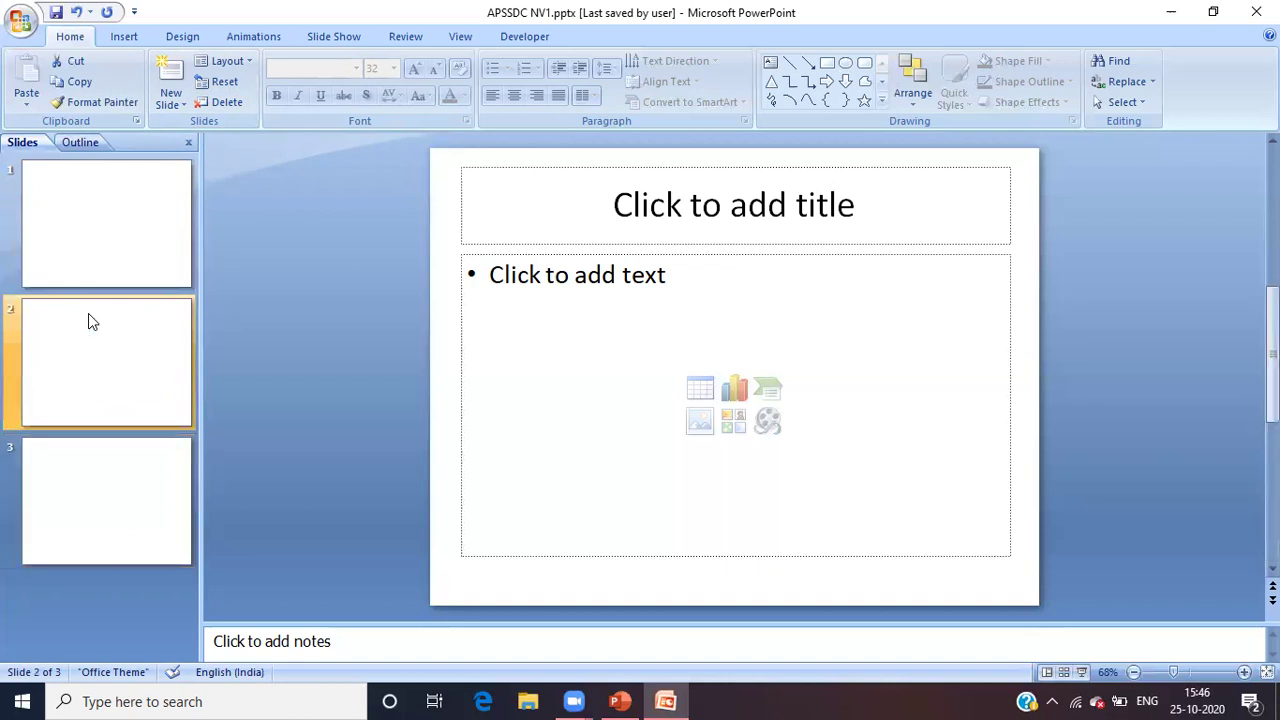
pyautogui.click(240, 98)
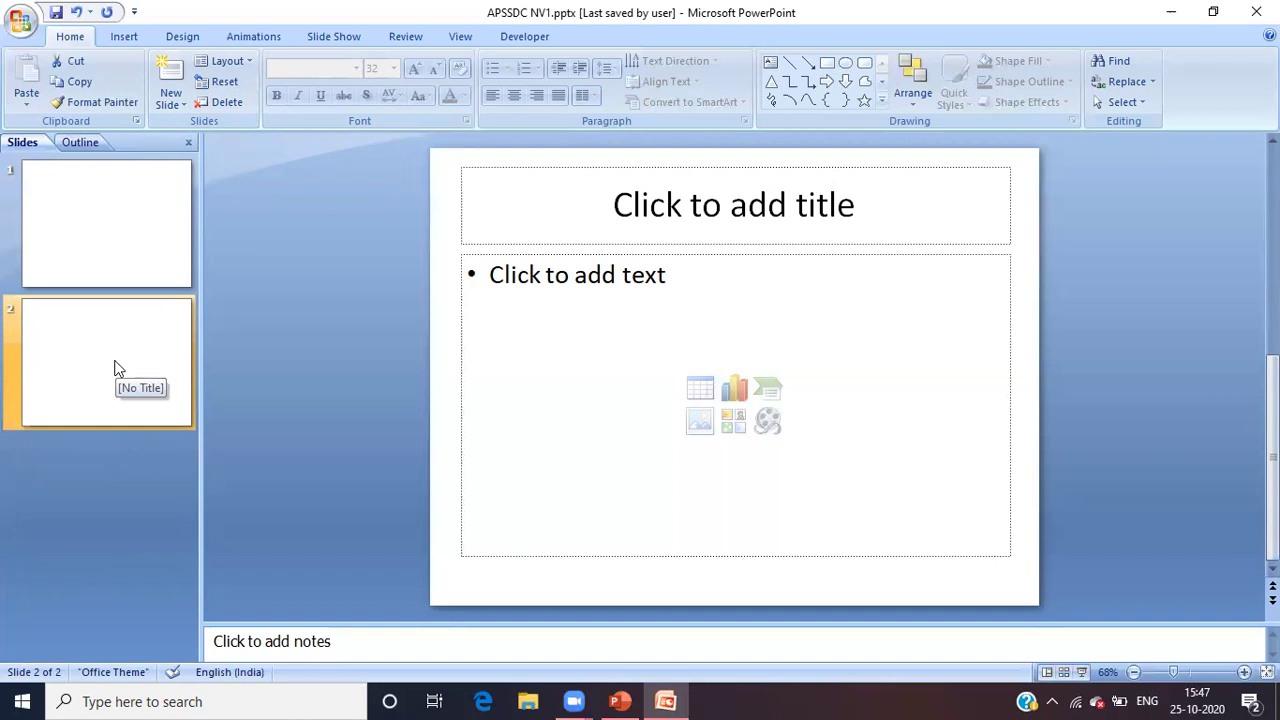
# Delete the remaining second slide and open the New Slide layout gallery.
pyautogui.click(223, 101)
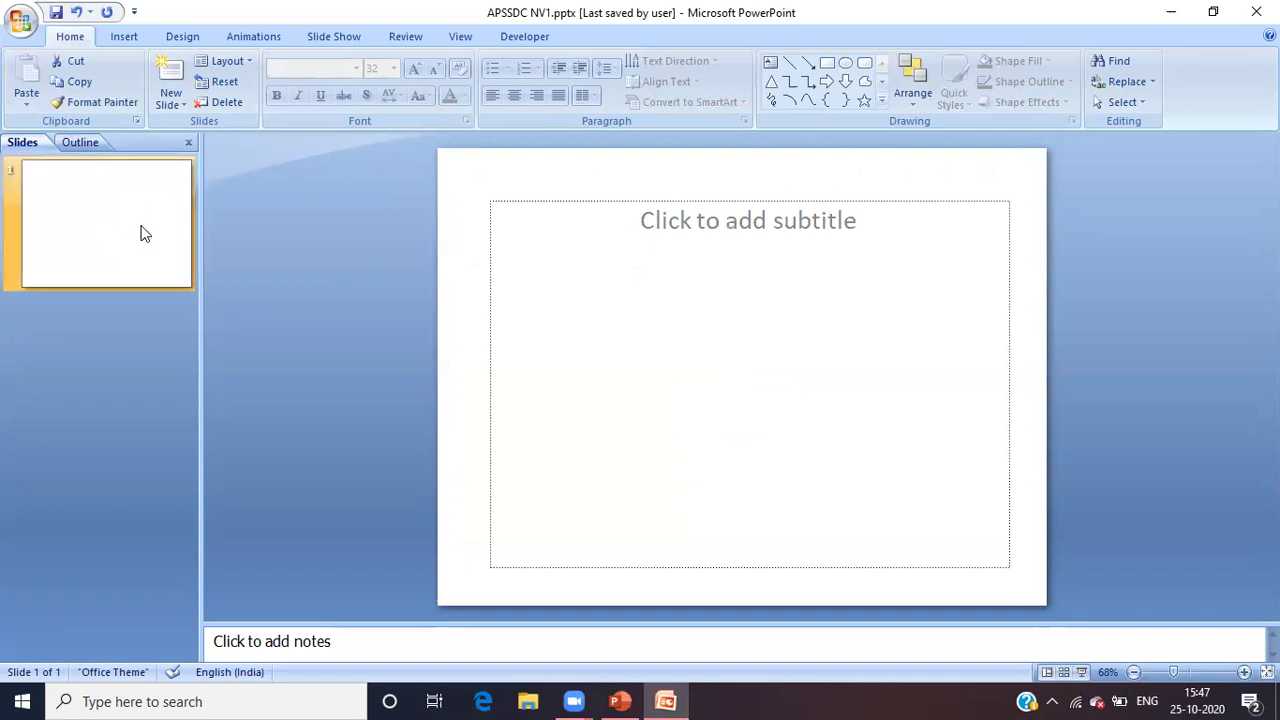
pyautogui.click(184, 105)
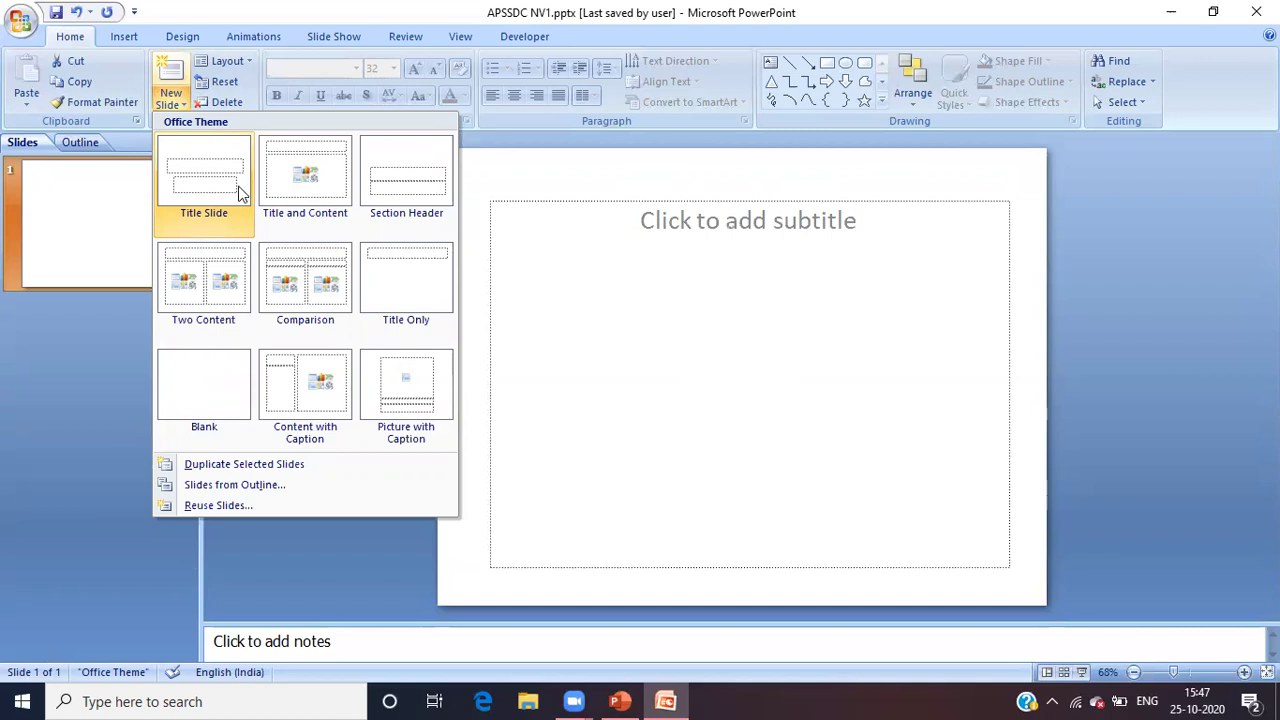
# Add a Title Slide layout slide after the blank first slide, leaving its placeholders empty.
pyautogui.click(226, 198)
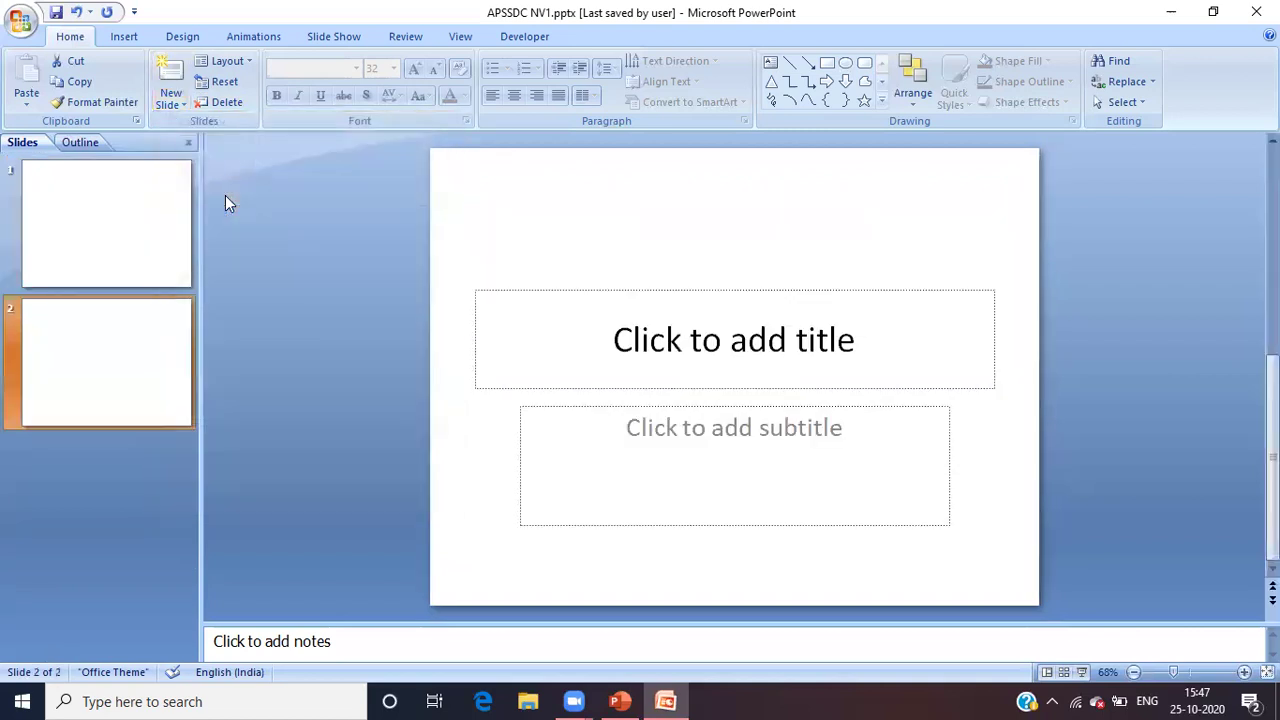
pyautogui.click(134, 224)
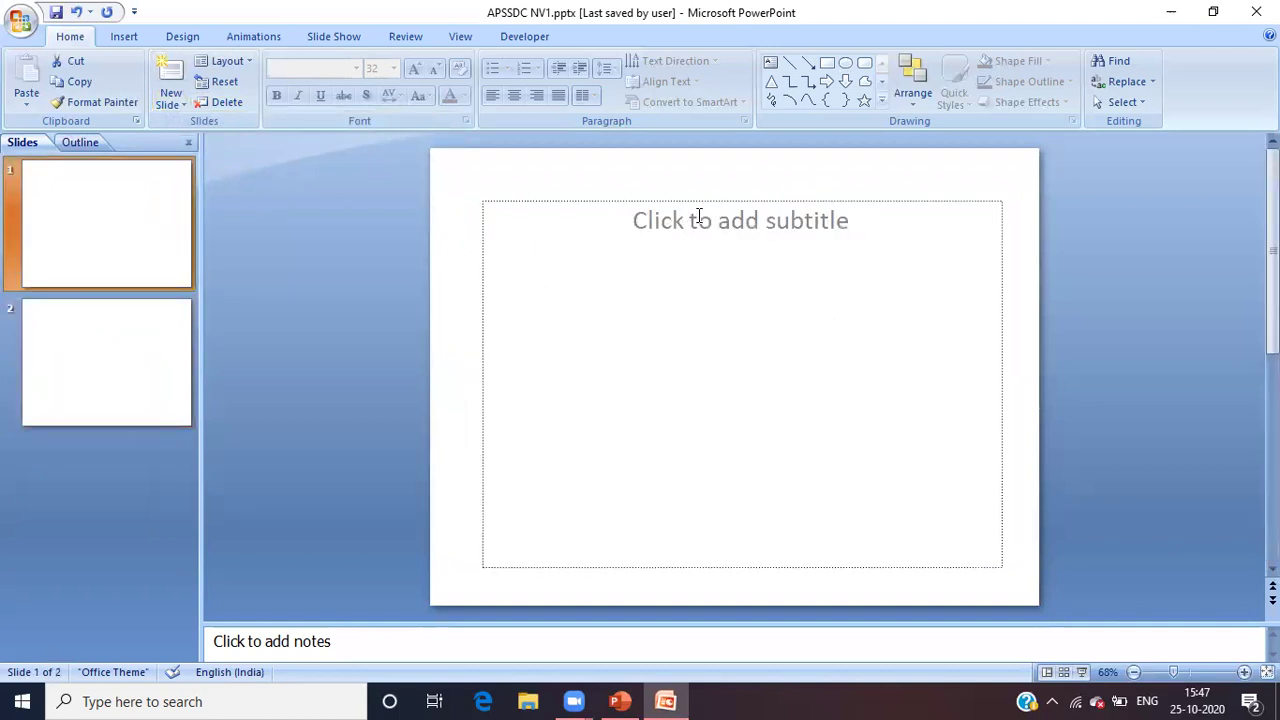
pyautogui.click(133, 337)
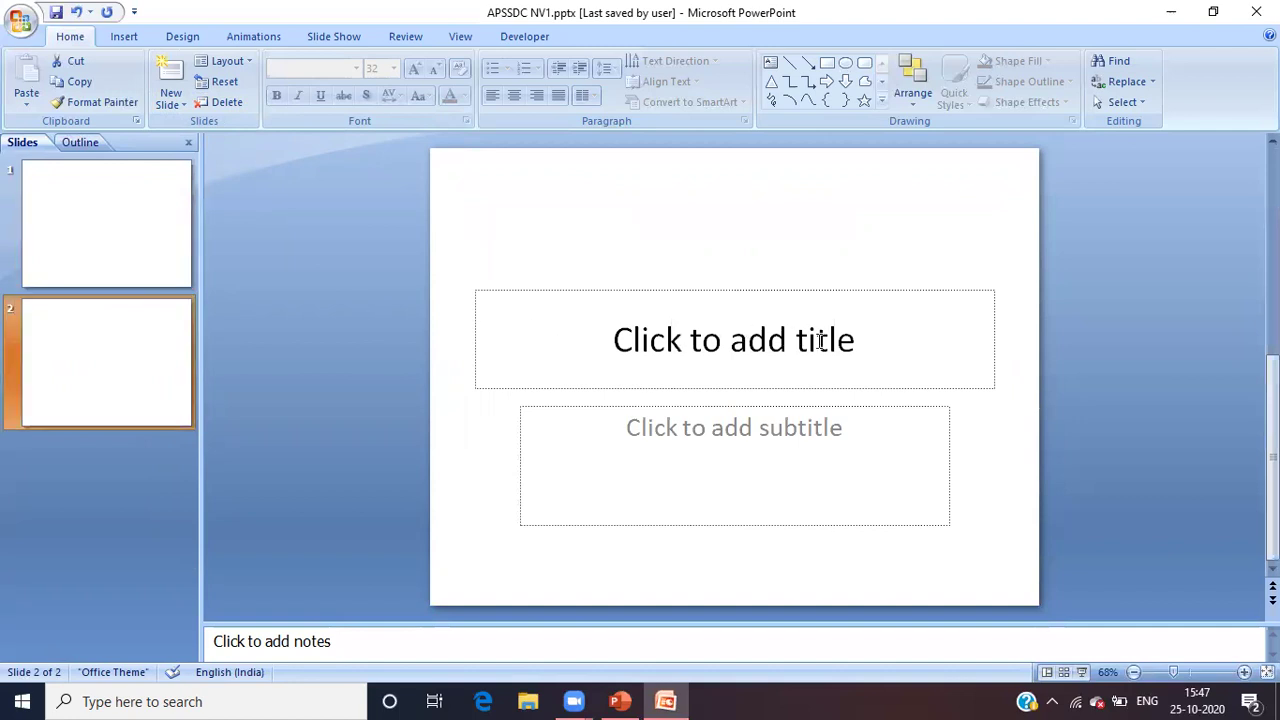
pyautogui.click(903, 345)
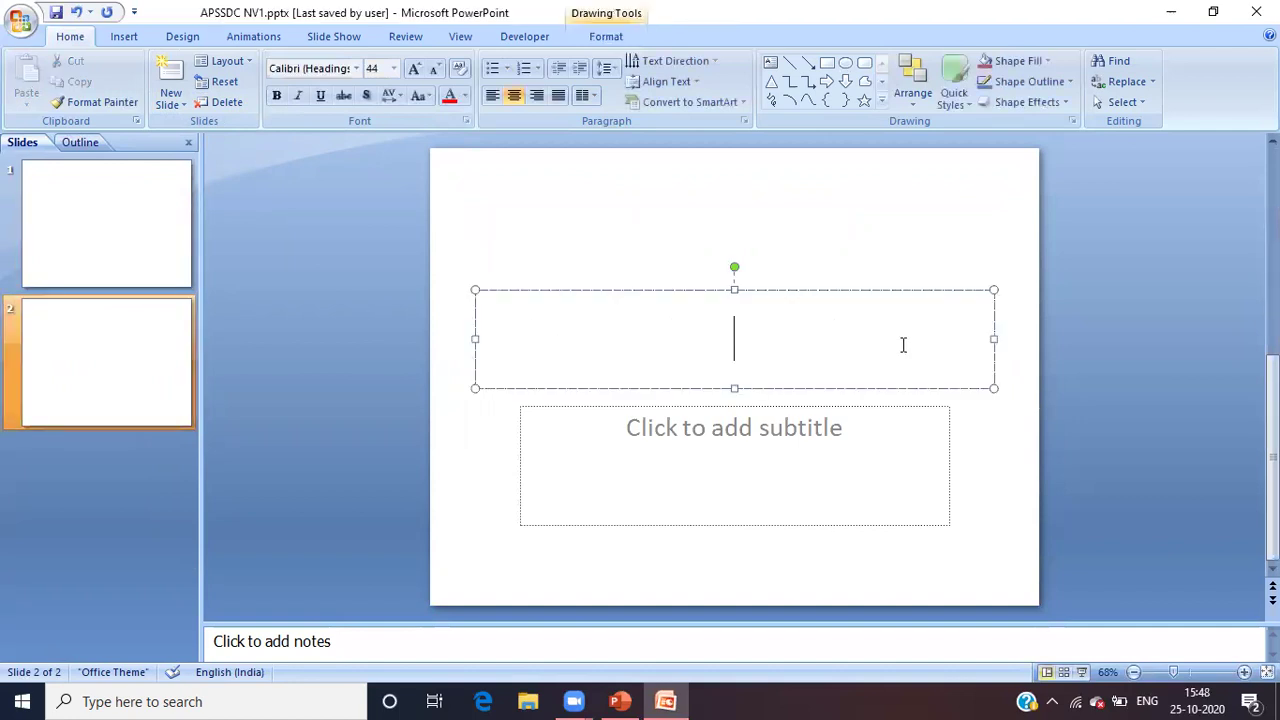
pyautogui.click(757, 444)
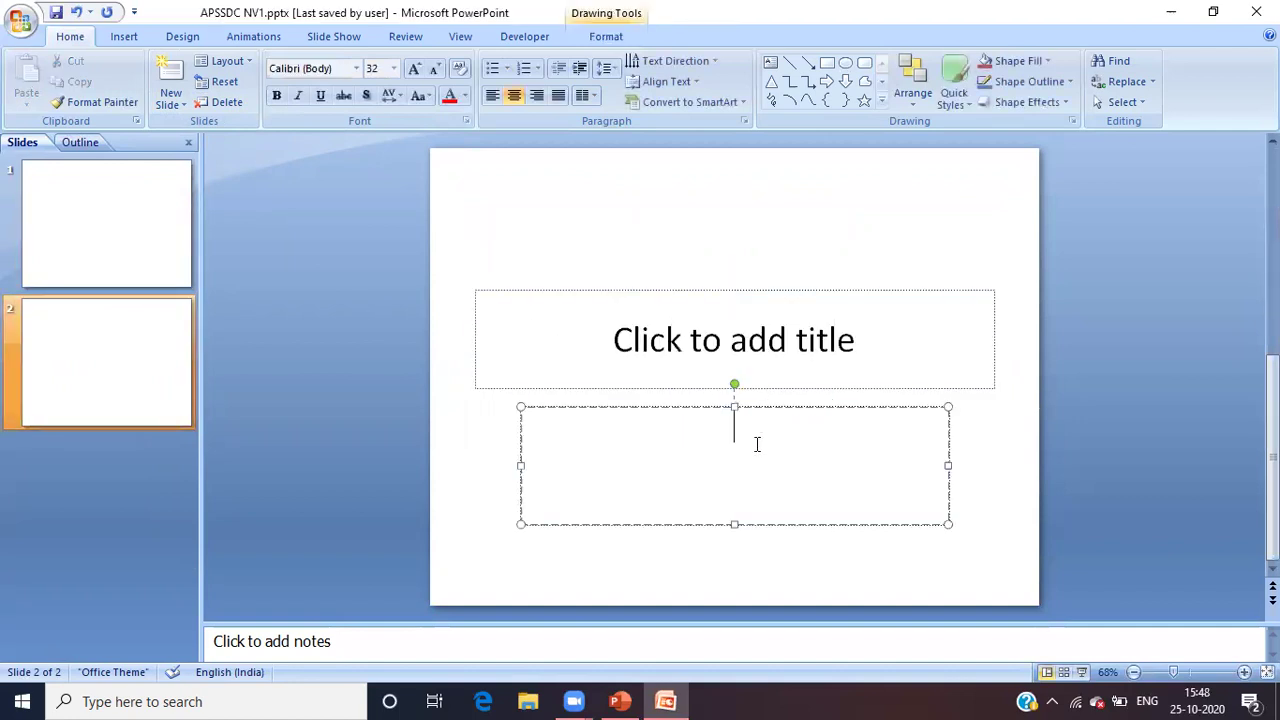
pyautogui.click(903, 205)
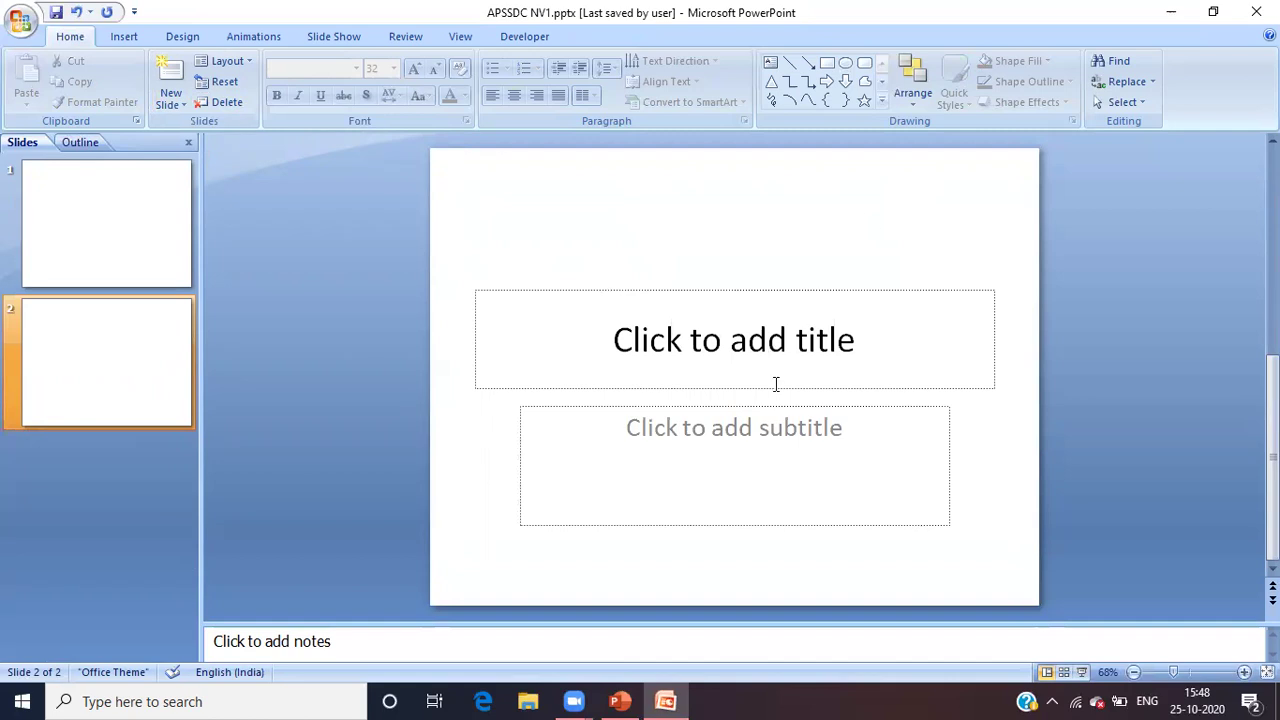
pyautogui.click(787, 346)
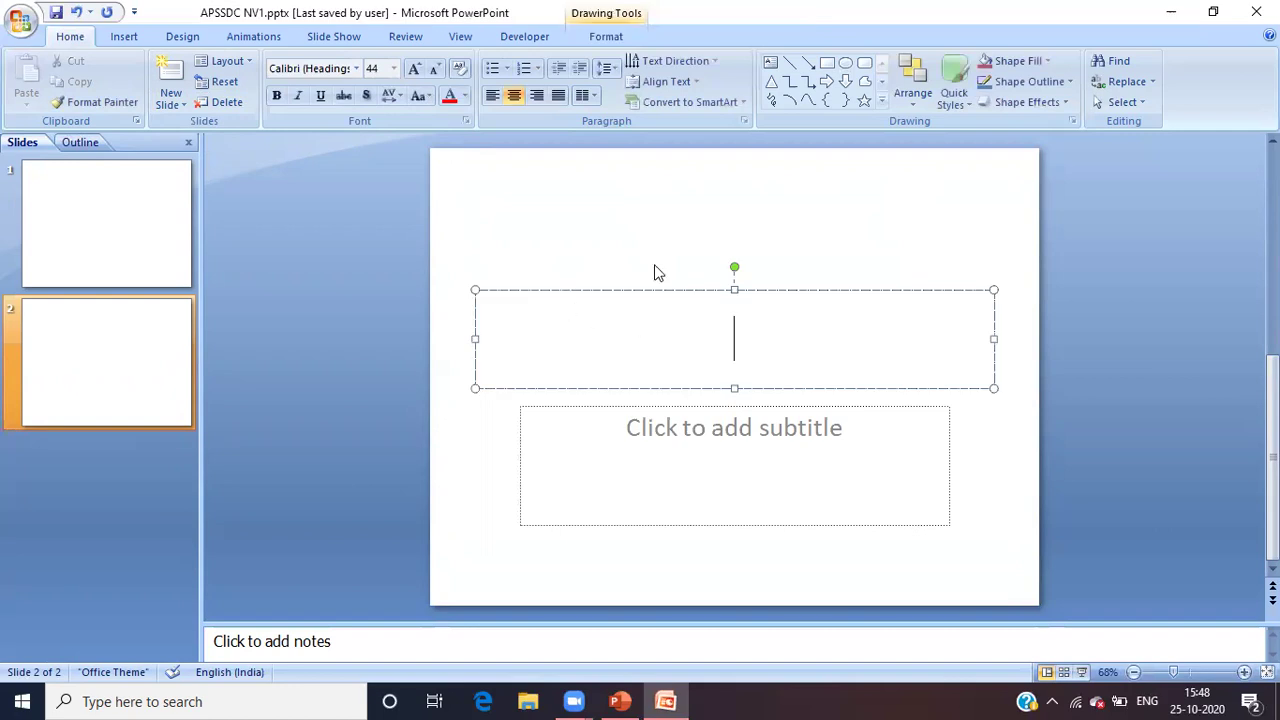
# Type the title 'APSSDC' and make it bold, italic, underlined and red.
pyautogui.write('APSSDC')
pyautogui.hotkey('shift', 'Left')
pyautogui.hotkey('shift', 'Left')
pyautogui.hotkey('shift', 'Left')
pyautogui.hotkey('shift', 'Left')
pyautogui.hotkey('shift', 'Left')
pyautogui.hotkey('shift', 'Left')
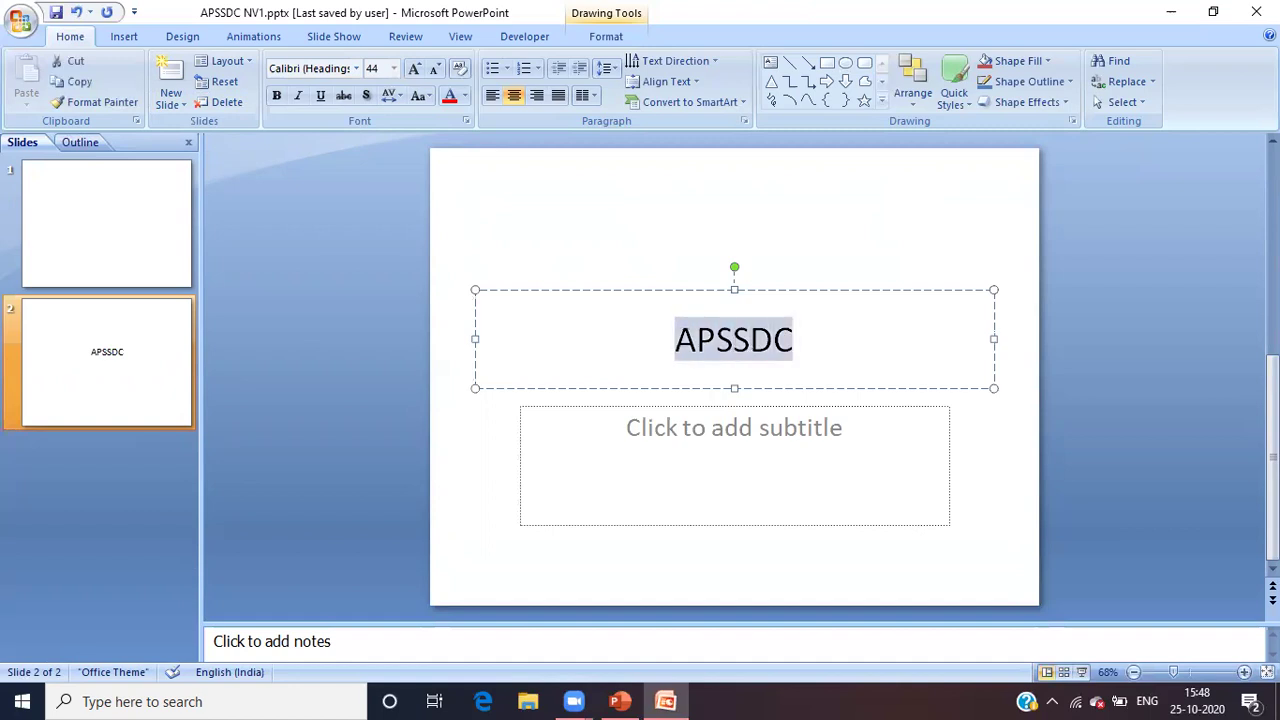
pyautogui.click(277, 96)
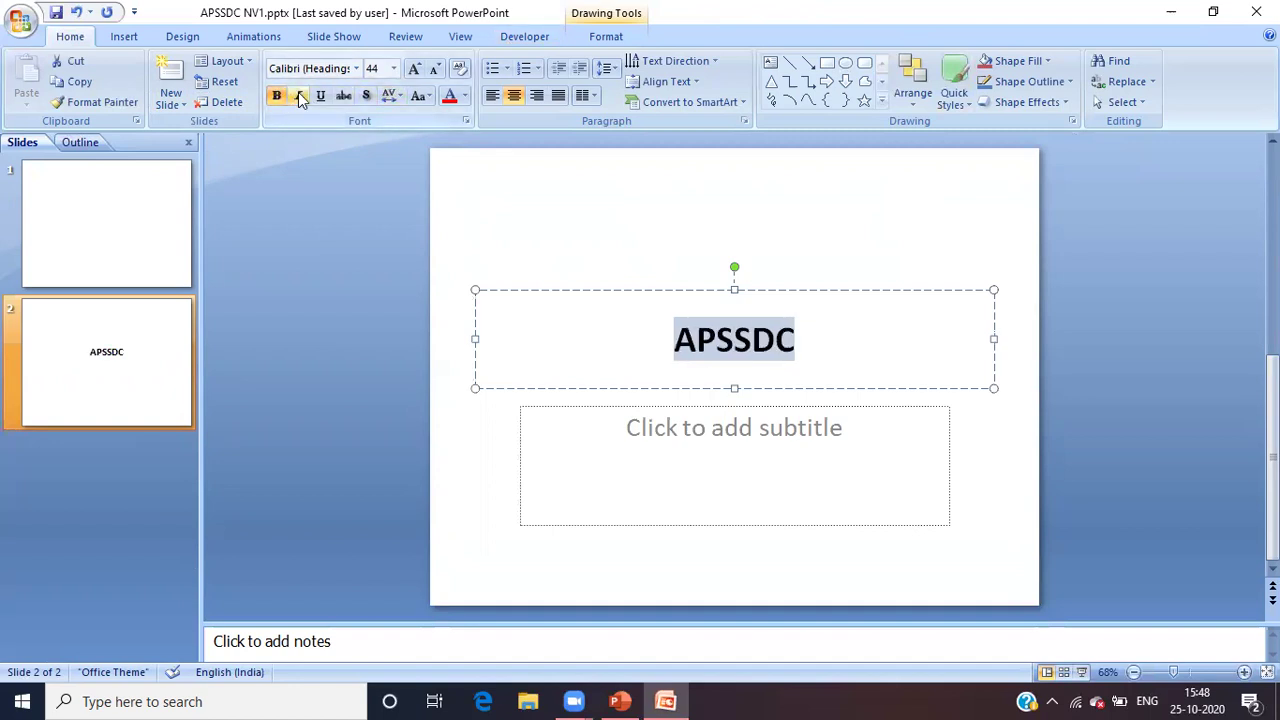
pyautogui.click(299, 97)
pyautogui.click(319, 97)
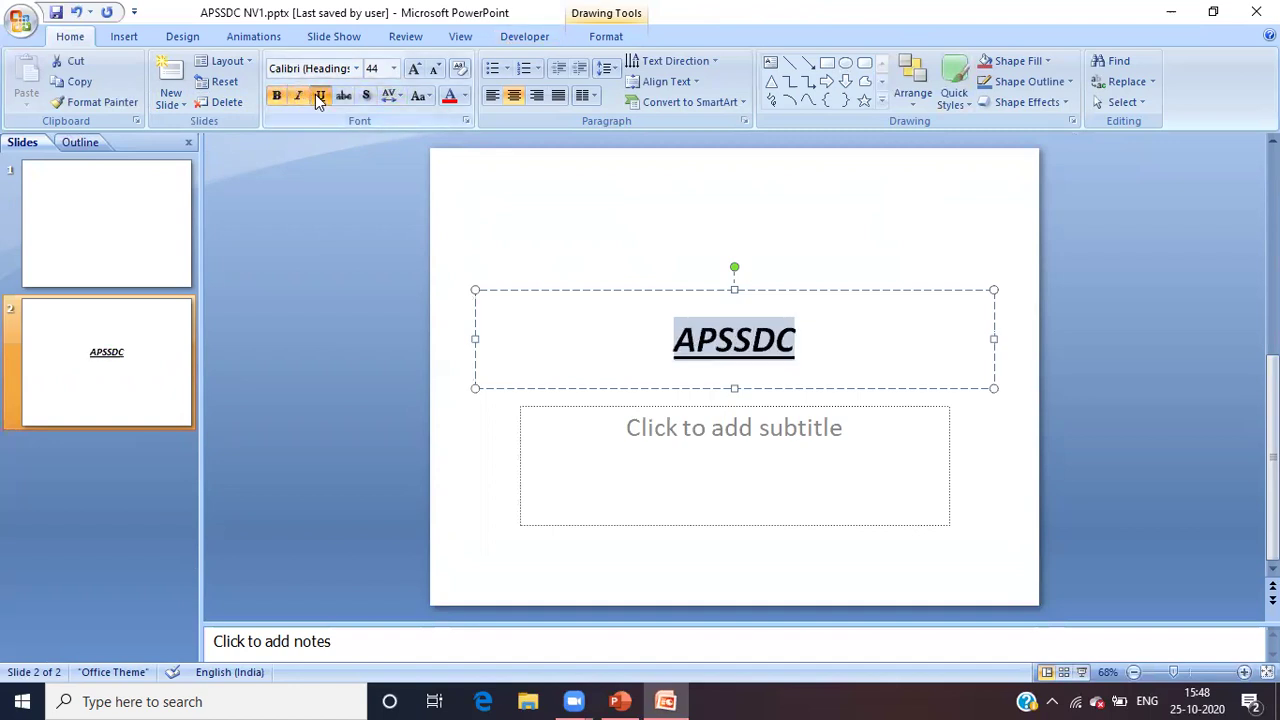
pyautogui.click(450, 97)
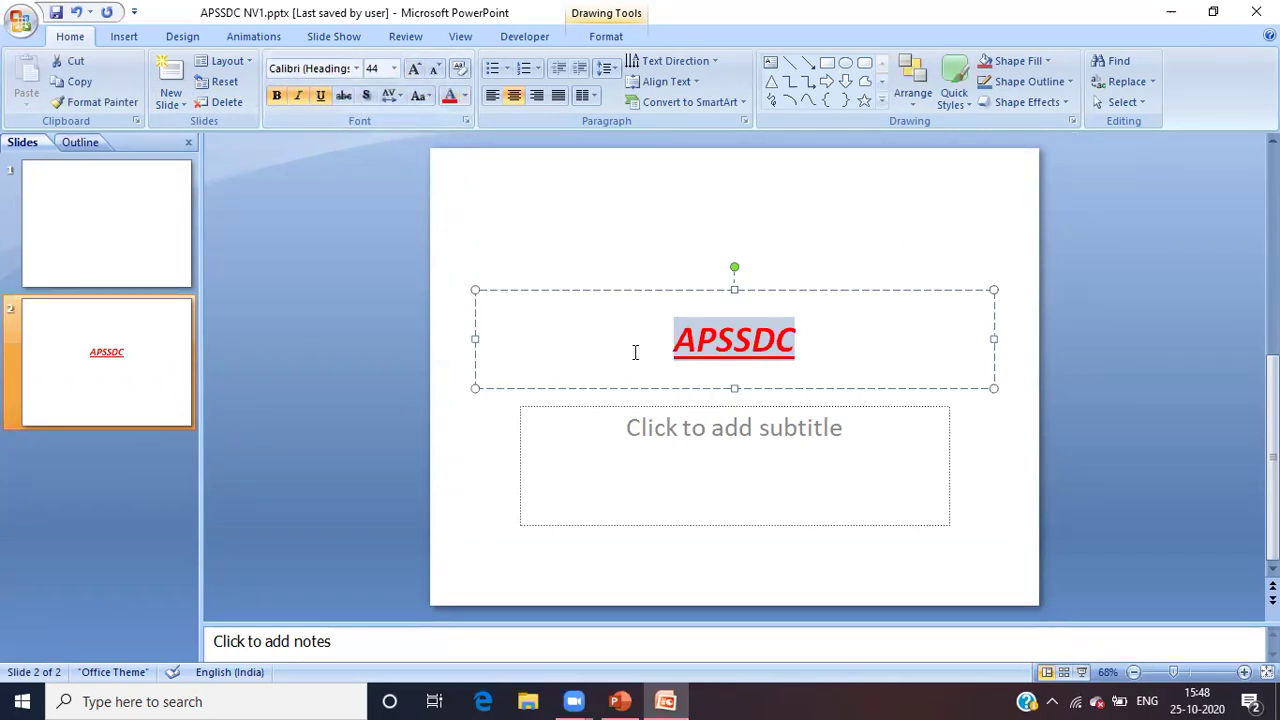
pyautogui.click(700, 452)
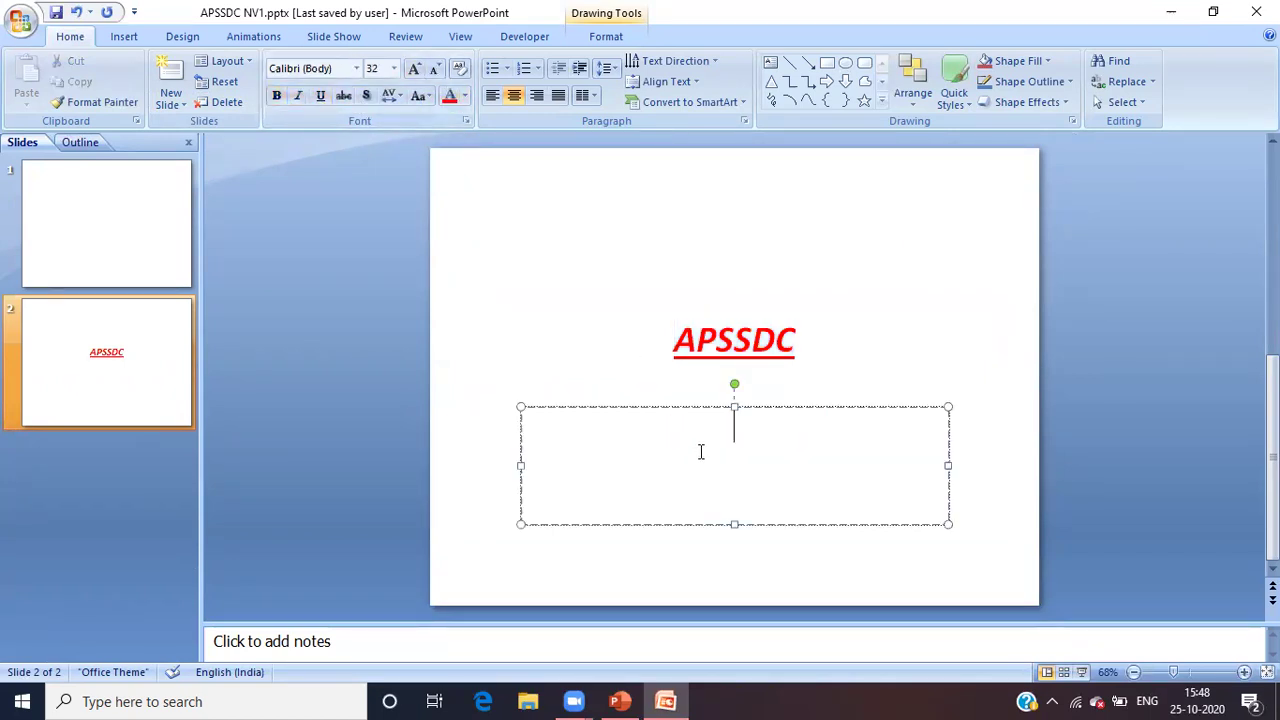
# Generate sample text in the subtitle by entering =RAND(1).
pyautogui.click(829, 268)
pyautogui.write('=RAND()')
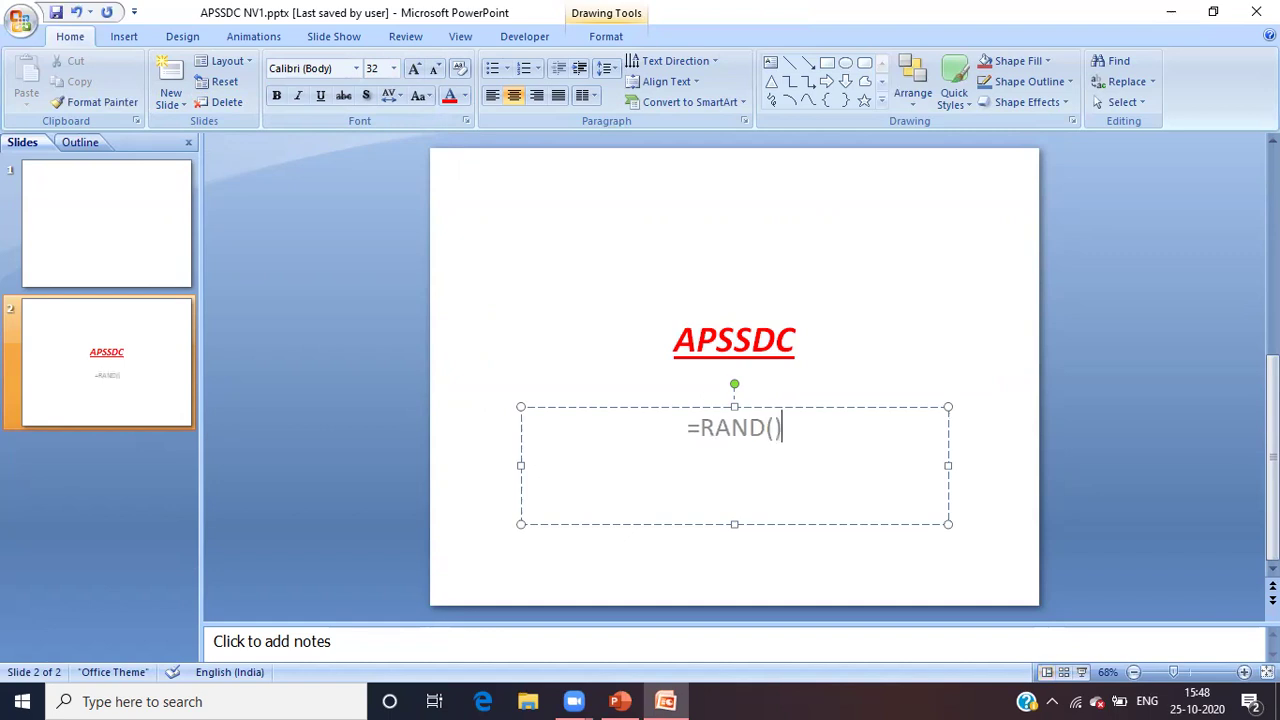
pyautogui.press('Left')
pyautogui.write('1')
pyautogui.press('Right')
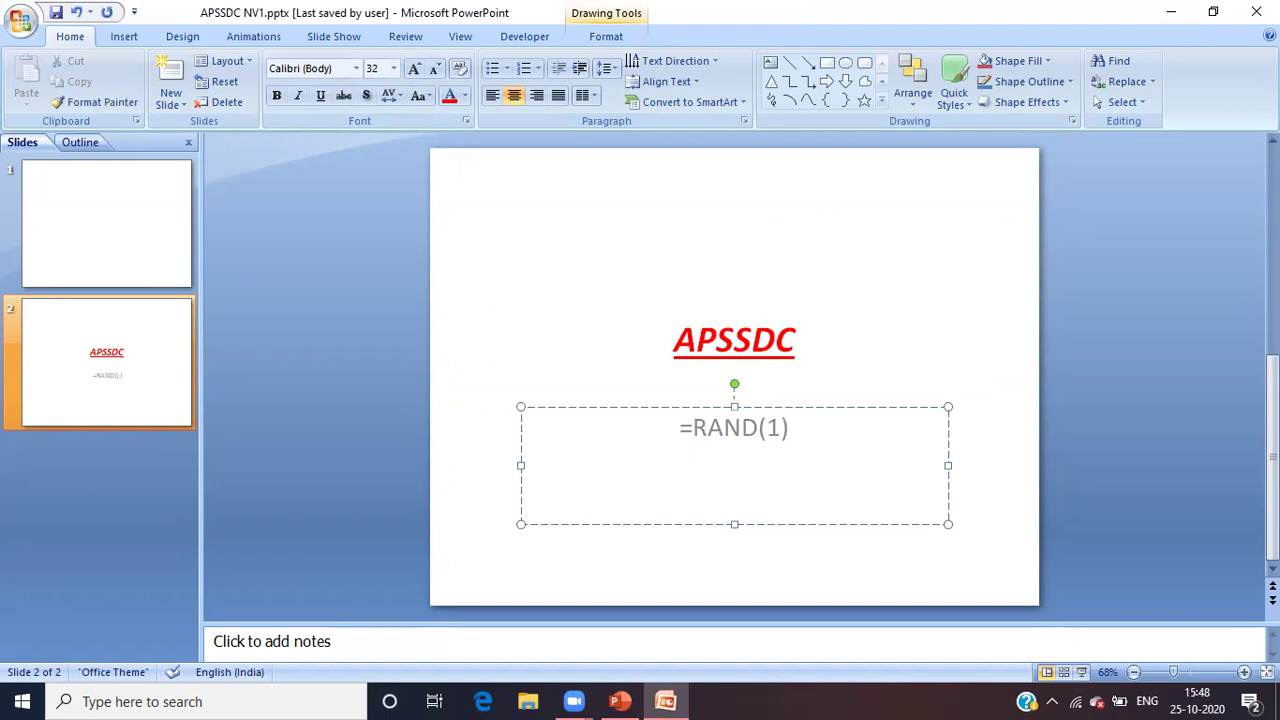
pyautogui.press('Return')
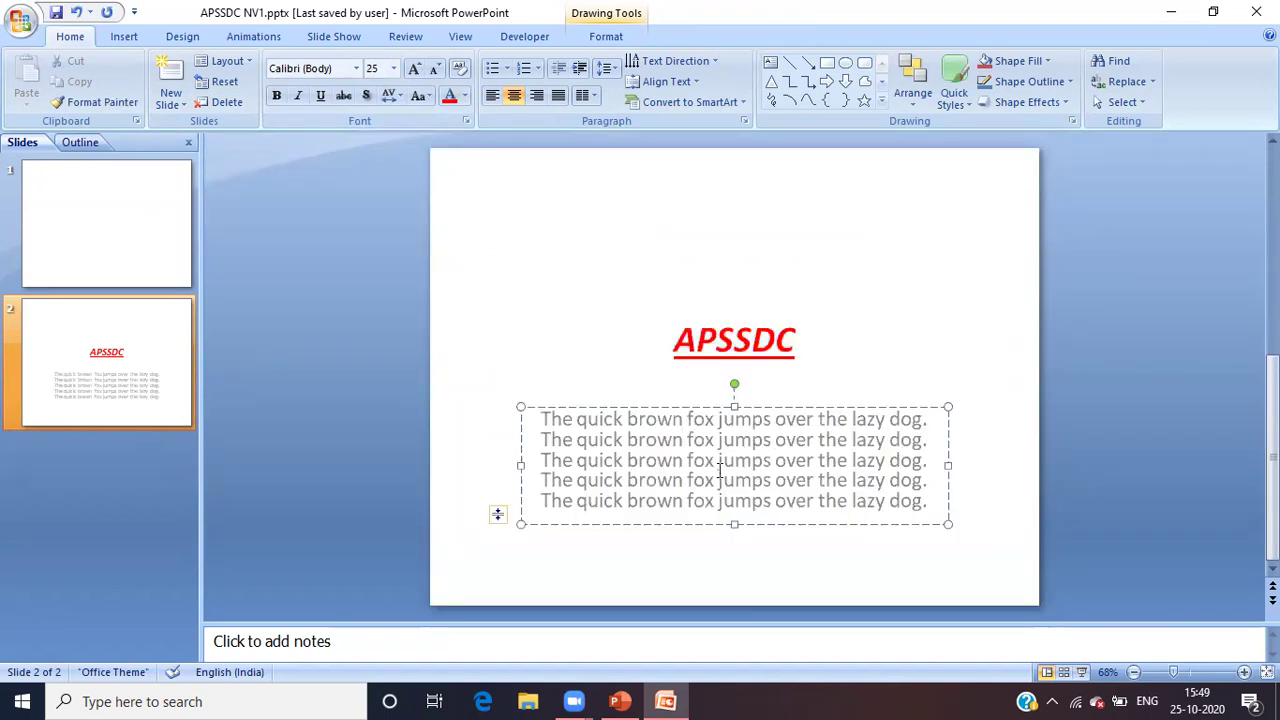
# Select all five lines of the quick brown fox text, then deselect the box.
pyautogui.click(720, 481)
pyautogui.press('Up')
pyautogui.press('Up')
pyautogui.press('Up')
pyautogui.press('Down')
pyautogui.press('Down')
pyautogui.press('Down')
pyautogui.press('Down')
pyautogui.press('Up')
pyautogui.press('Up')
pyautogui.press('Up')
pyautogui.press('Up')
pyautogui.press('Left')
pyautogui.press('Left')
pyautogui.press('Left')
pyautogui.press('Left')
pyautogui.press('Left')
pyautogui.press('Left')
pyautogui.hotkey('shift', 'Down')
pyautogui.hotkey('shift', 'Down')
pyautogui.hotkey('shift', 'Down')
pyautogui.hotkey('shift', 'Down')
pyautogui.hotkey('shift', 'Down')
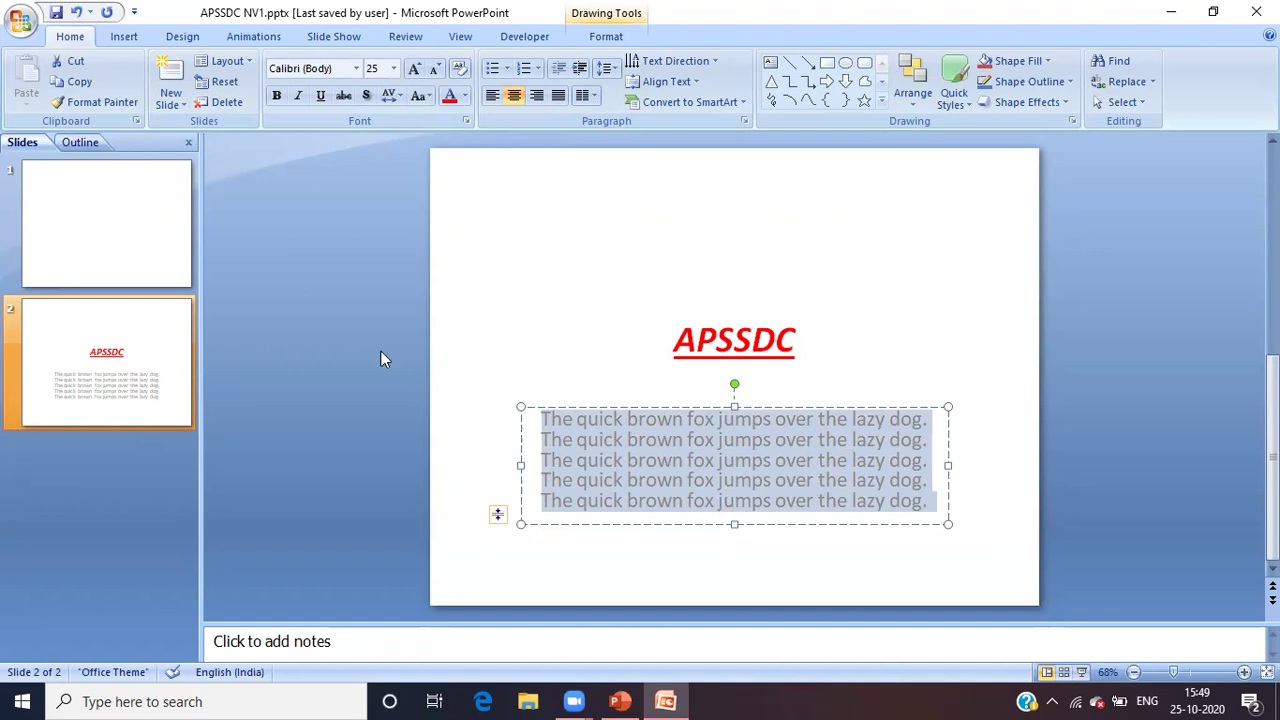
pyautogui.click(172, 331)
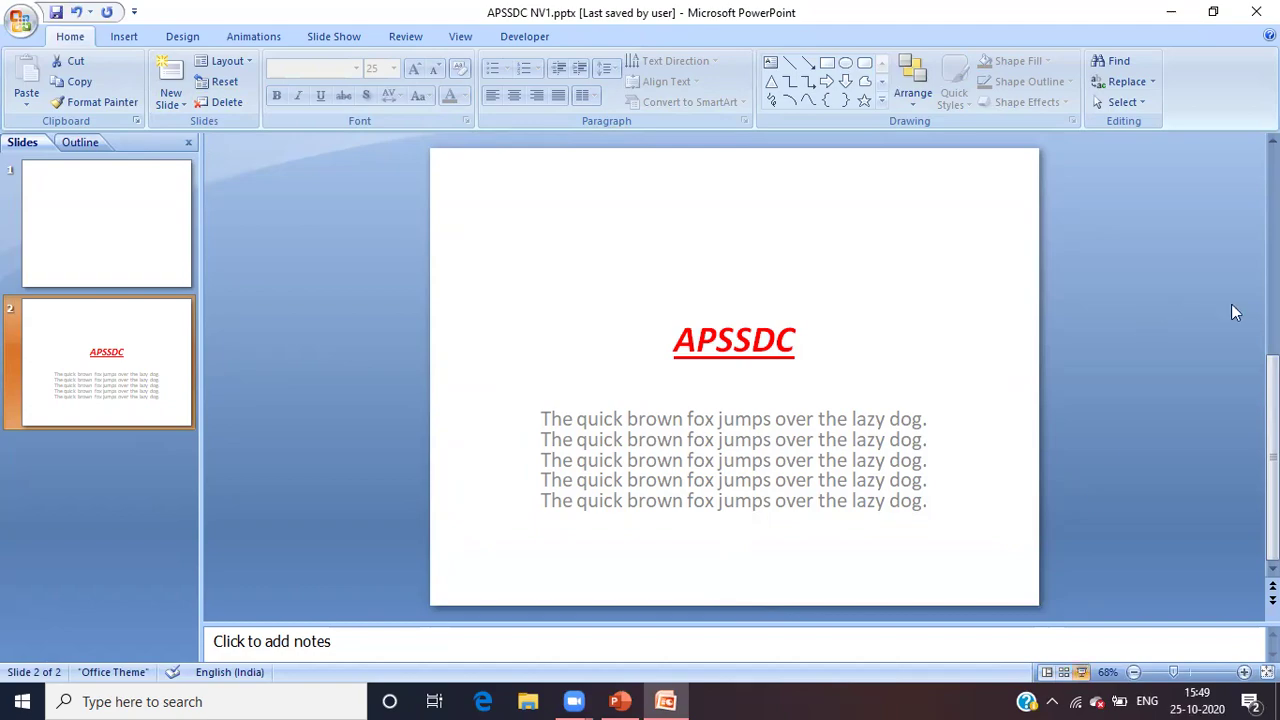
pyautogui.hotkey('shift', 'F5')
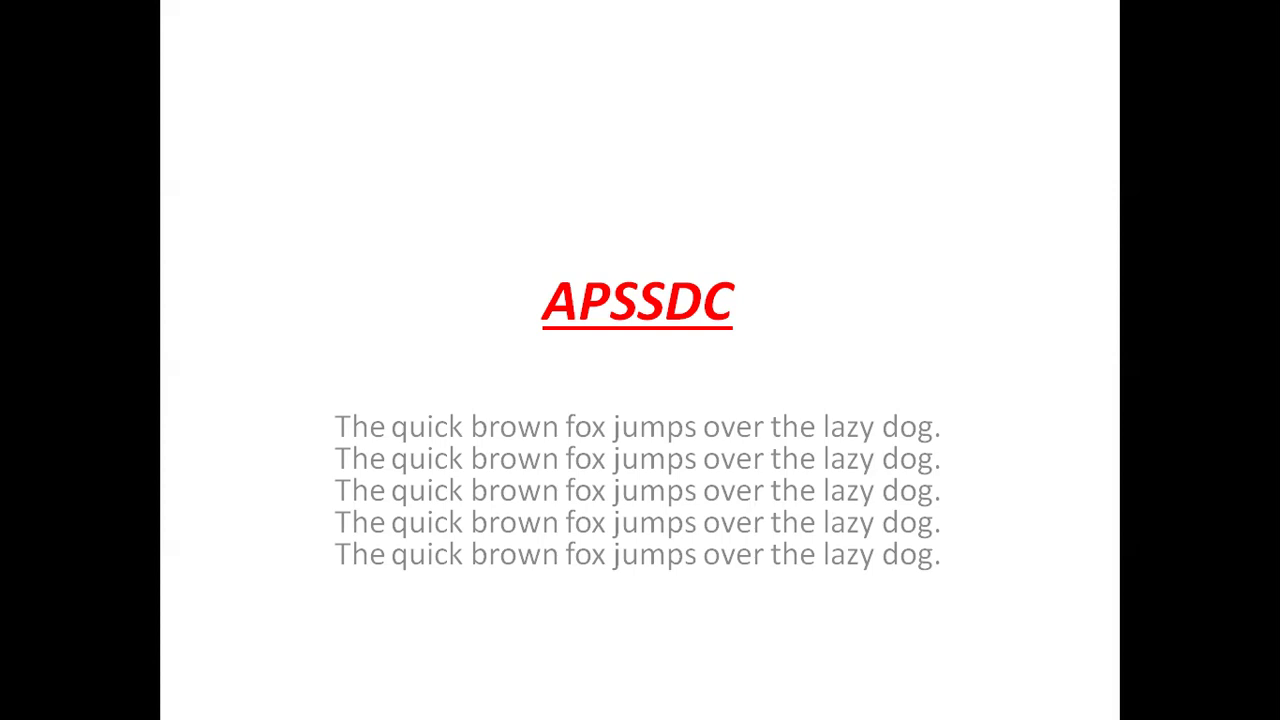
pyautogui.press('Escape')
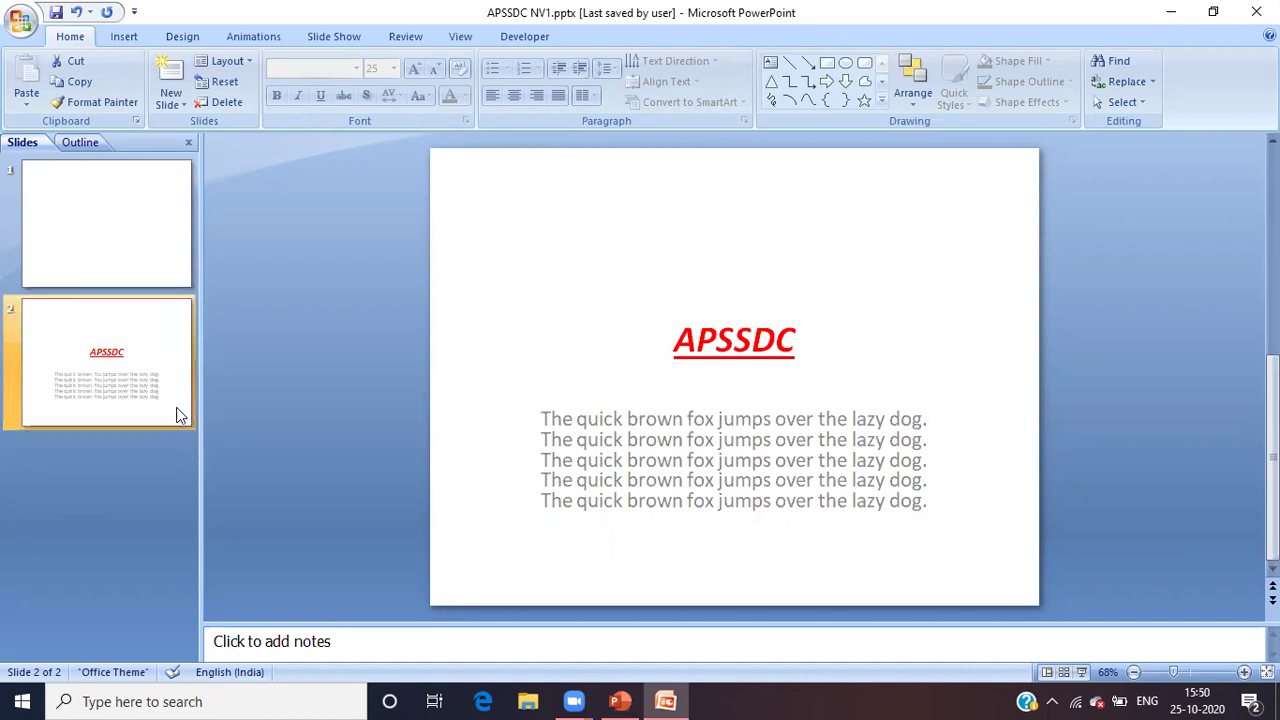
# Add a third slide with the Title and Content layout.
pyautogui.click(184, 105)
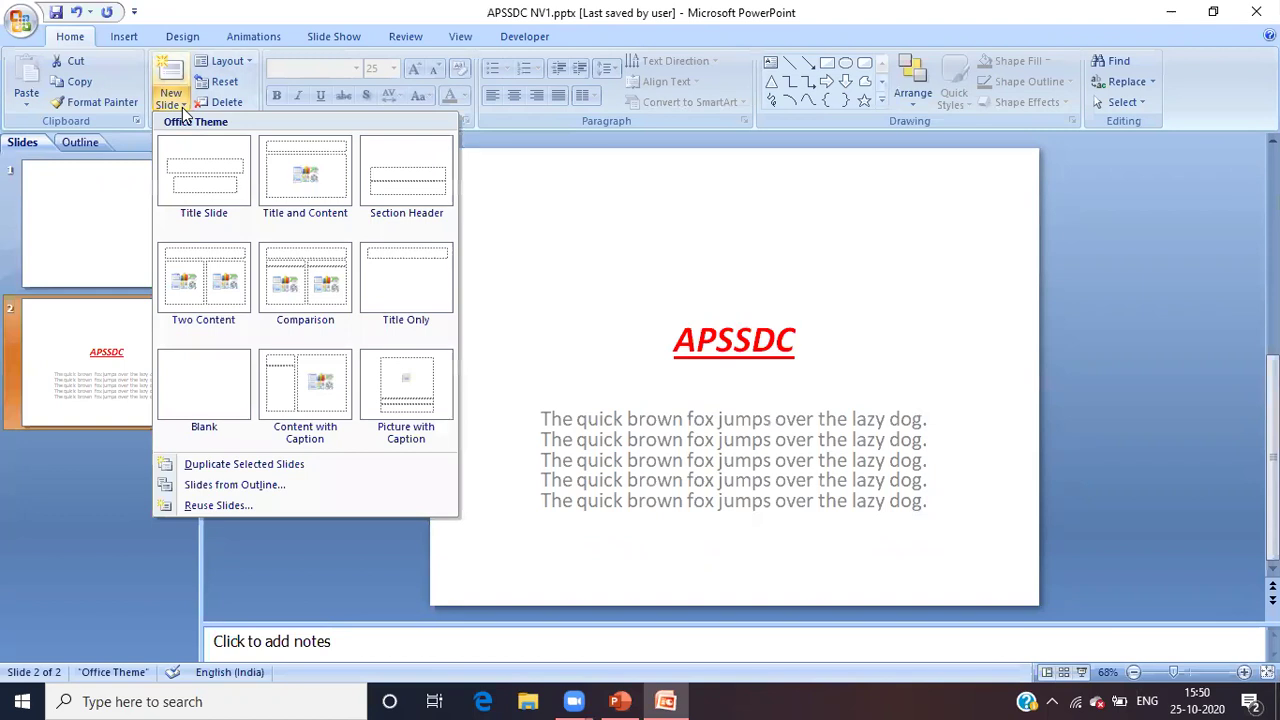
pyautogui.click(335, 184)
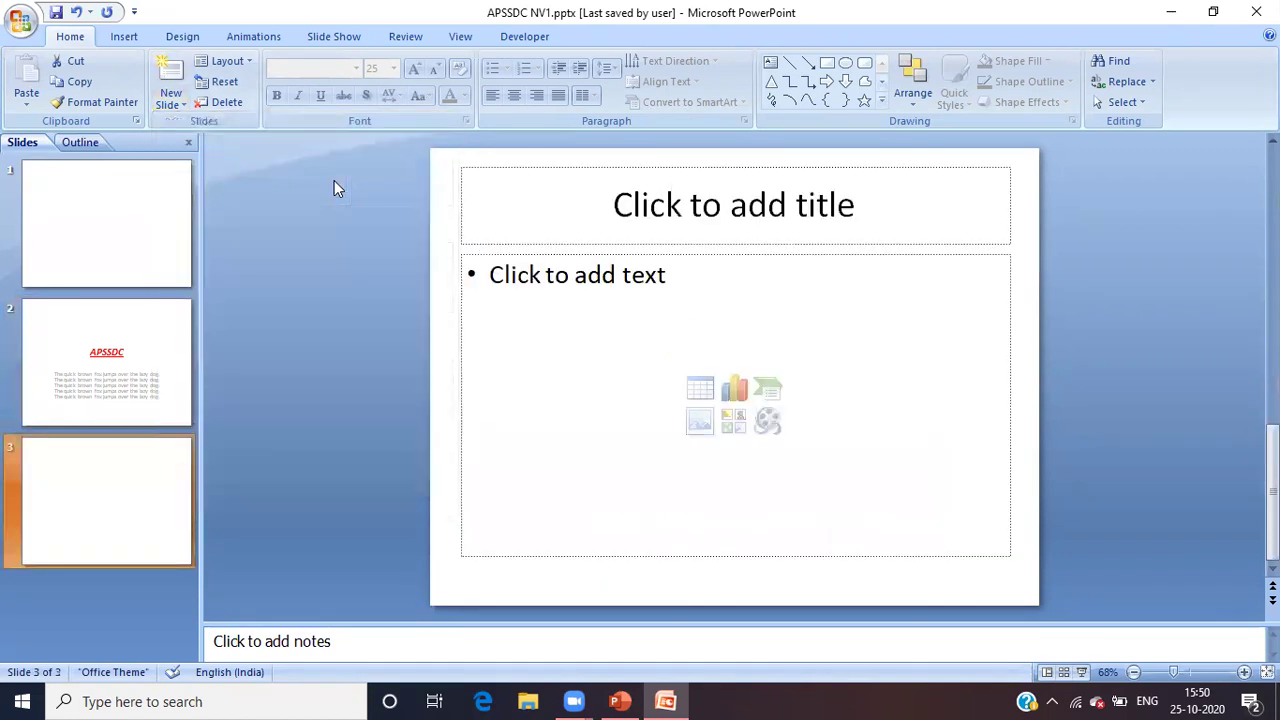
pyautogui.click(886, 201)
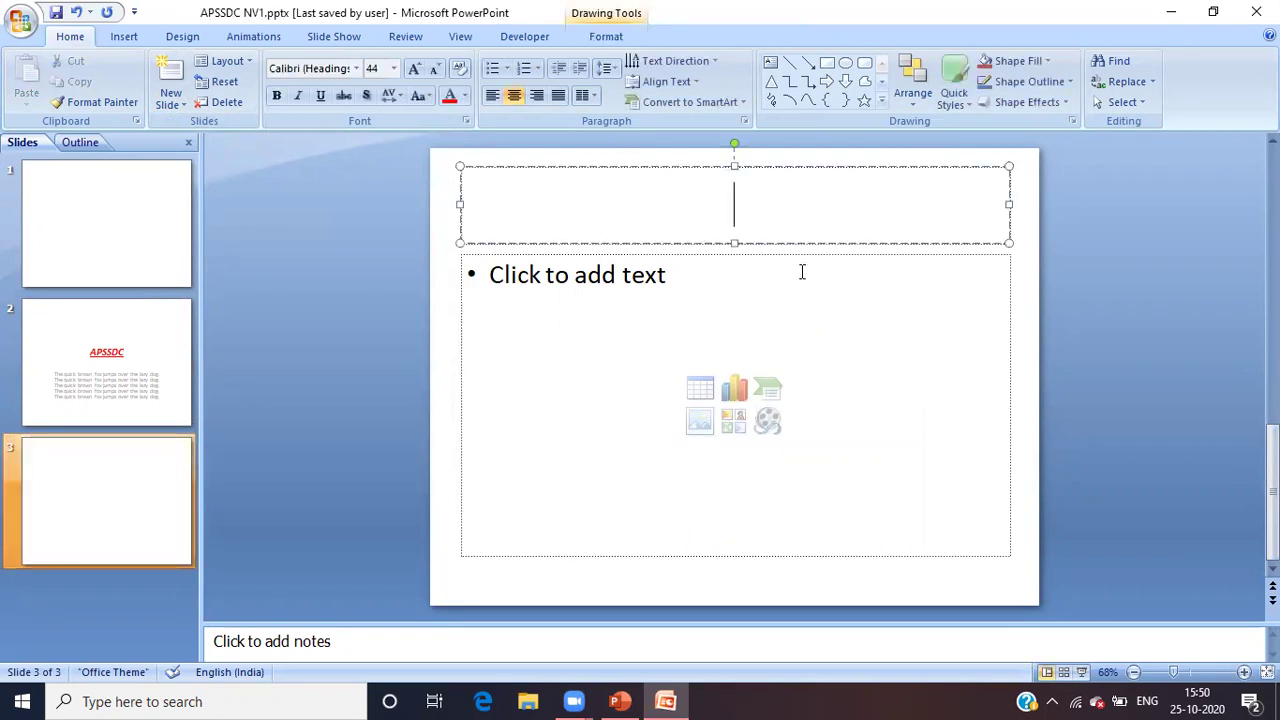
pyautogui.click(800, 272)
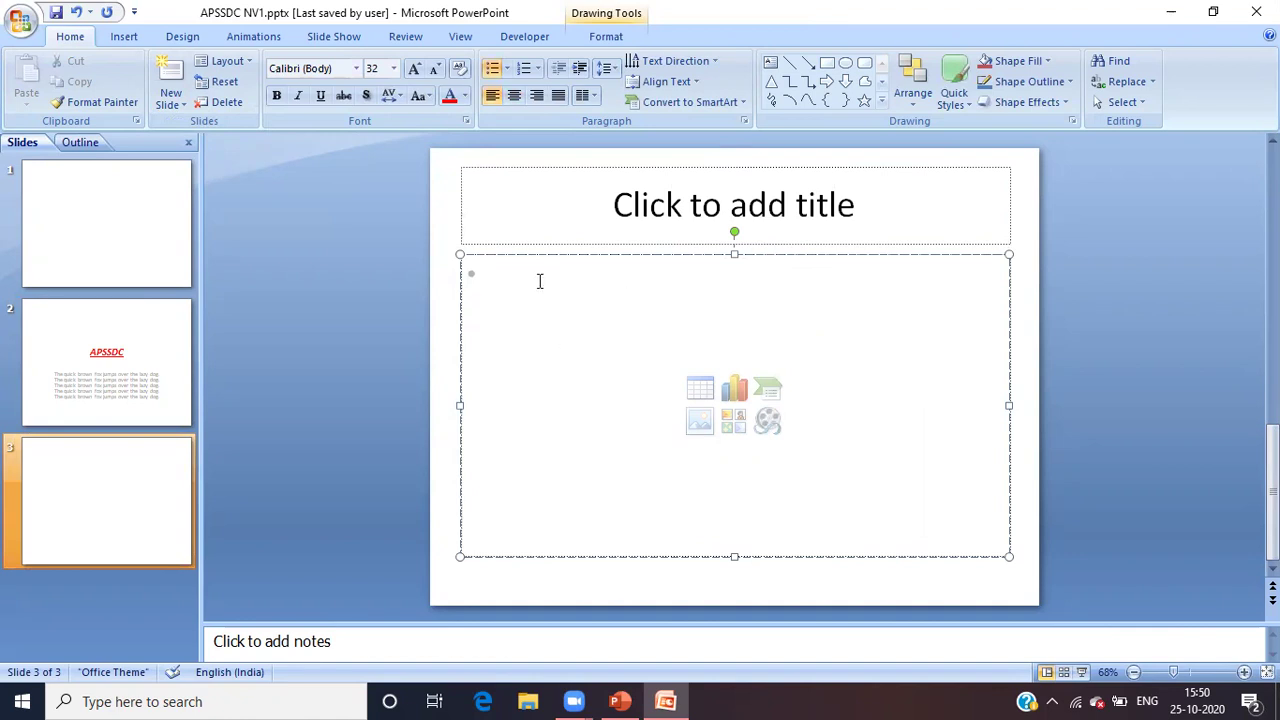
# Check the APSSDC slide, then return to slide 3's body placeholder.
pyautogui.click(88, 334)
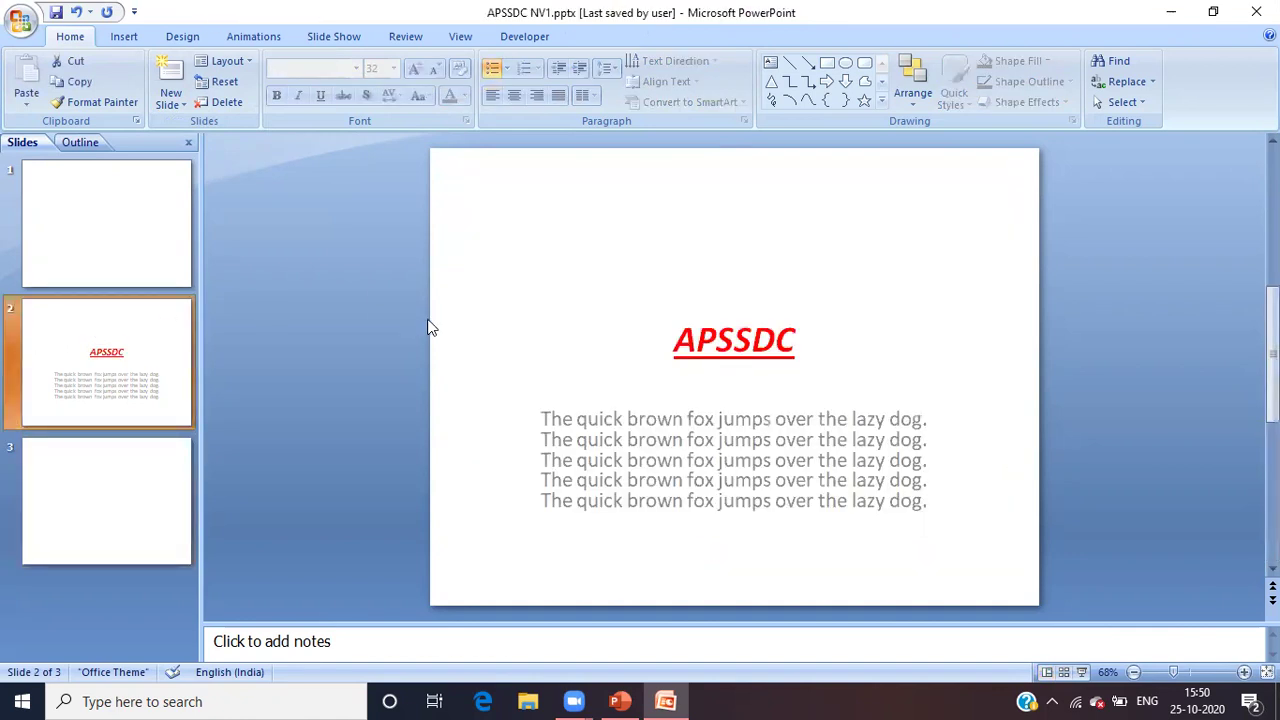
pyautogui.click(673, 343)
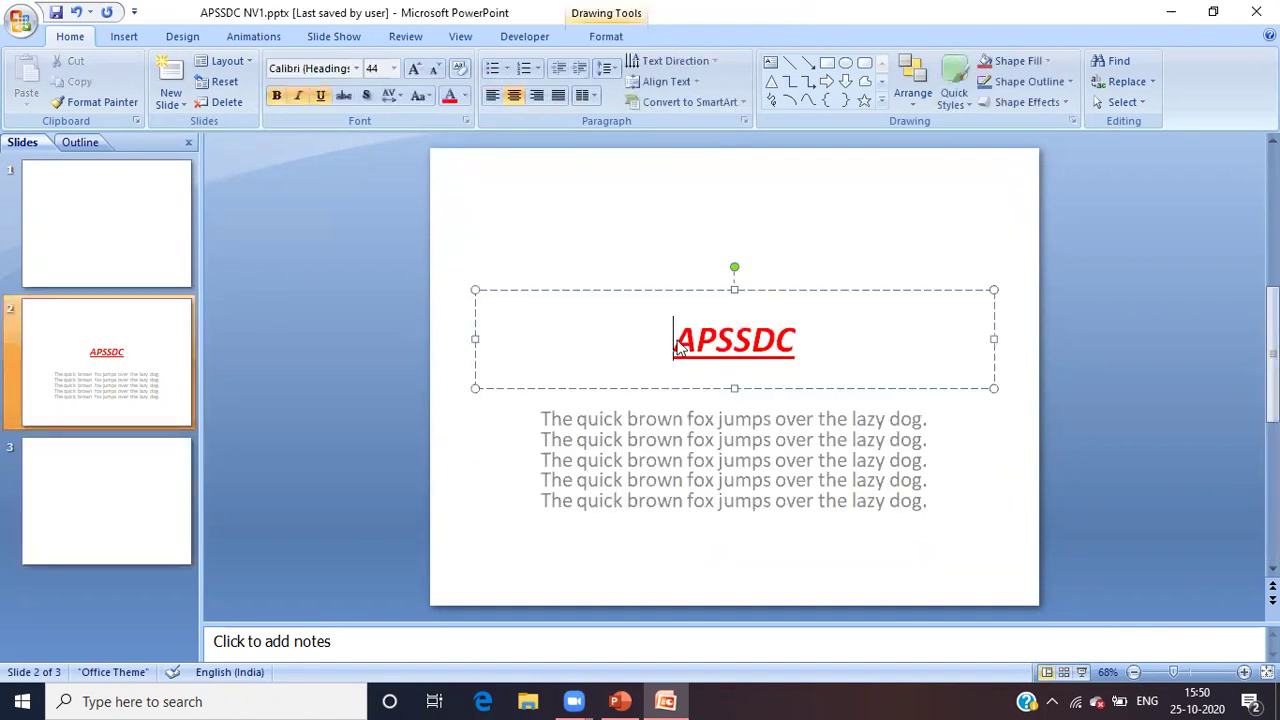
pyautogui.click(689, 436)
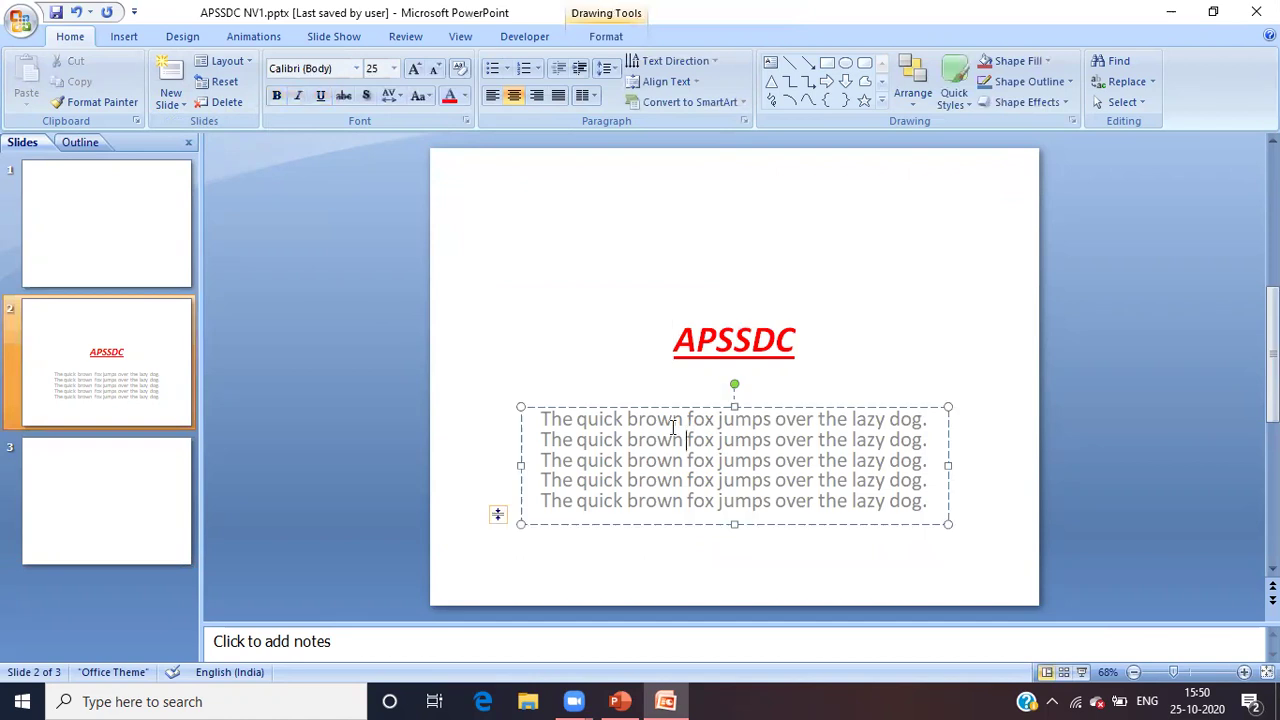
pyautogui.click(143, 477)
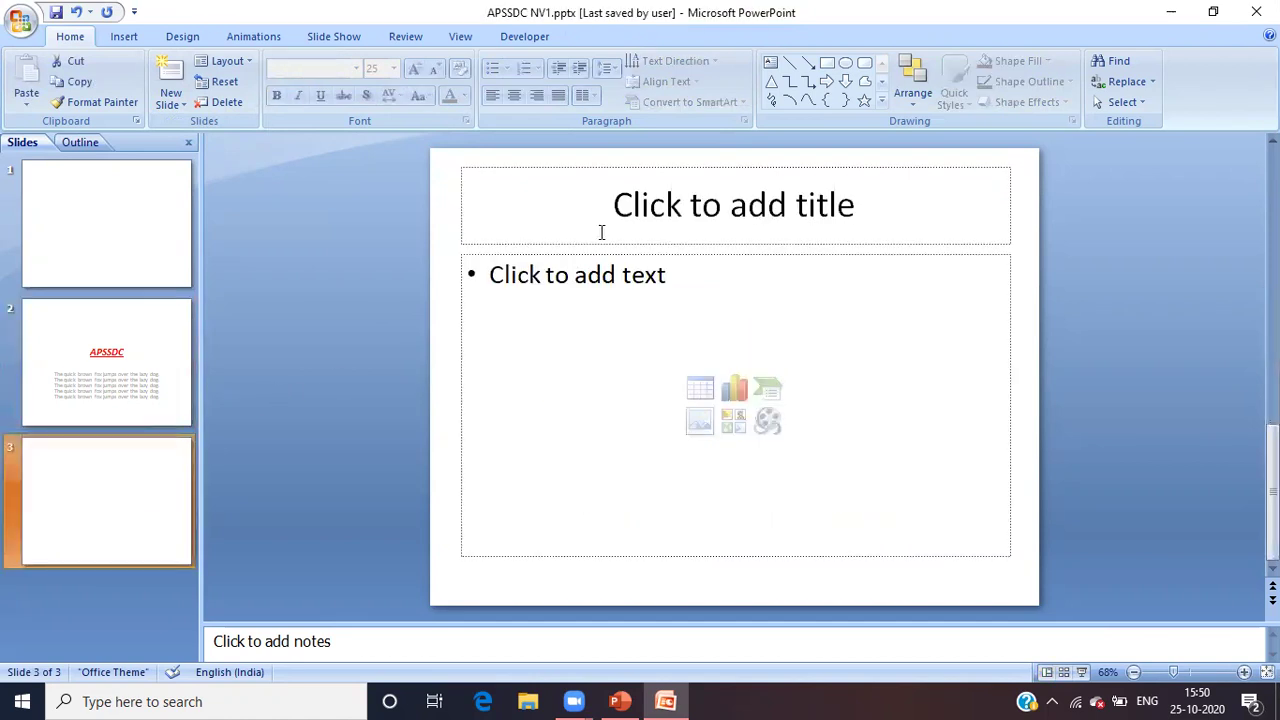
pyautogui.click(588, 295)
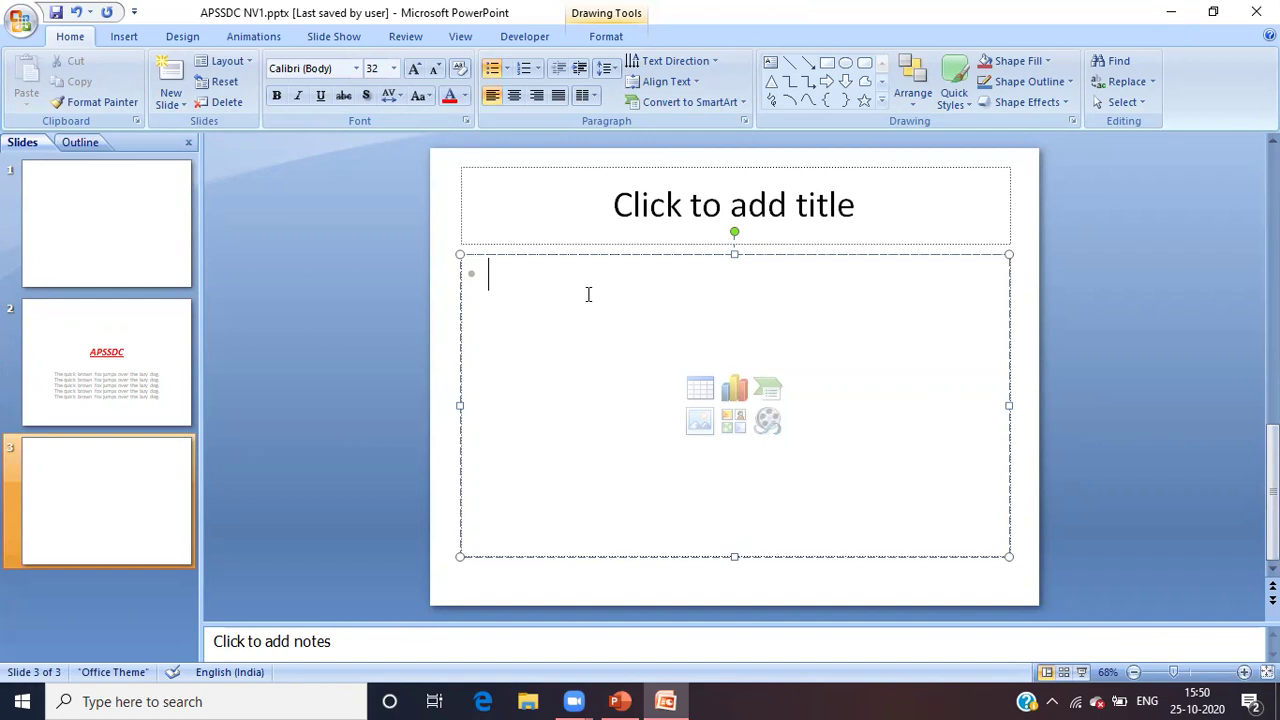
# Type NAIPUNYA VIKASAM as slide 3's title and select it.
pyautogui.click(644, 209)
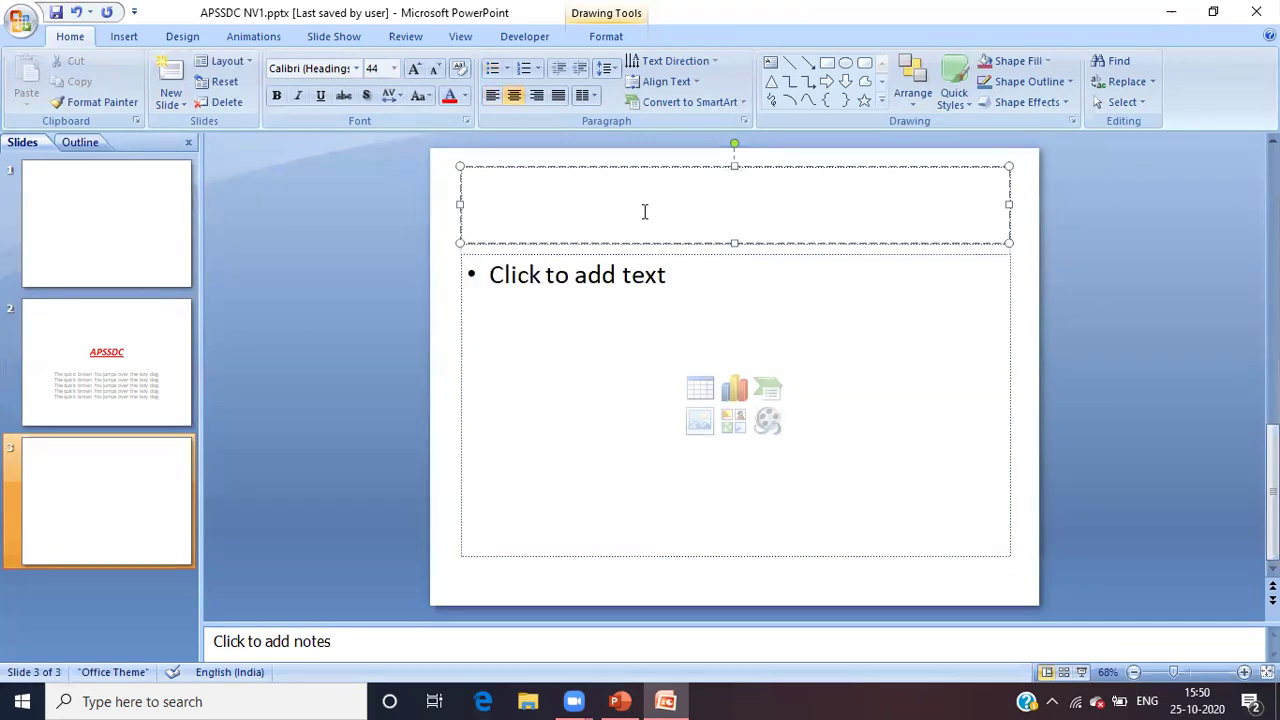
pyautogui.write('NAIPUNYA ')
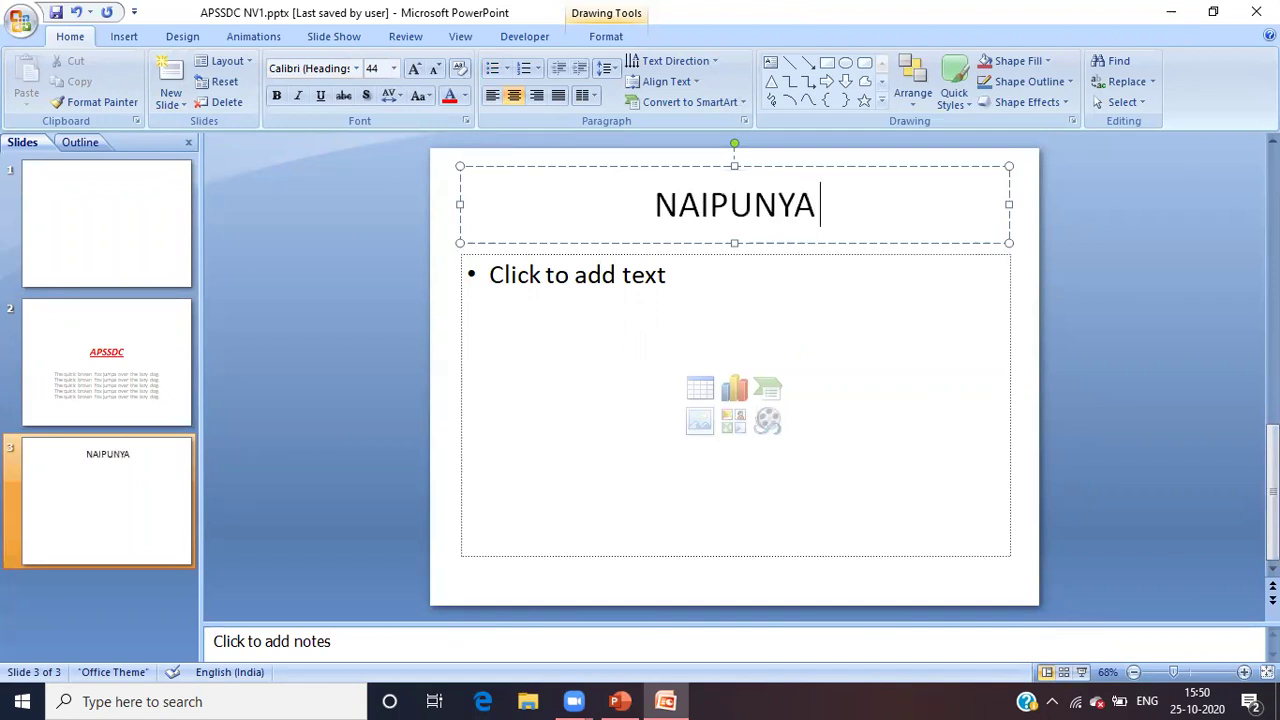
pyautogui.write('VIKASAM')
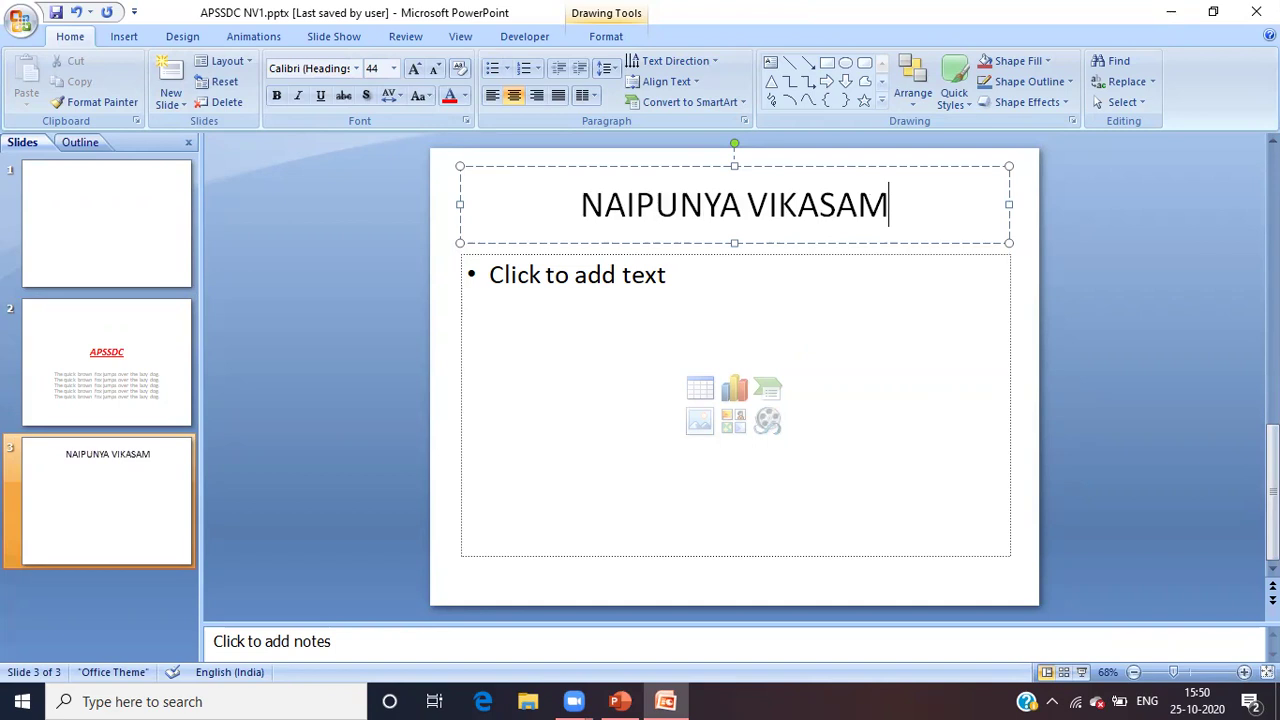
pyautogui.hotkey('shift', 'Left')
pyautogui.hotkey('shift', 'Left')
pyautogui.hotkey('shift', 'Left')
pyautogui.hotkey('shift', 'Left')
pyautogui.hotkey('shift', 'Left')
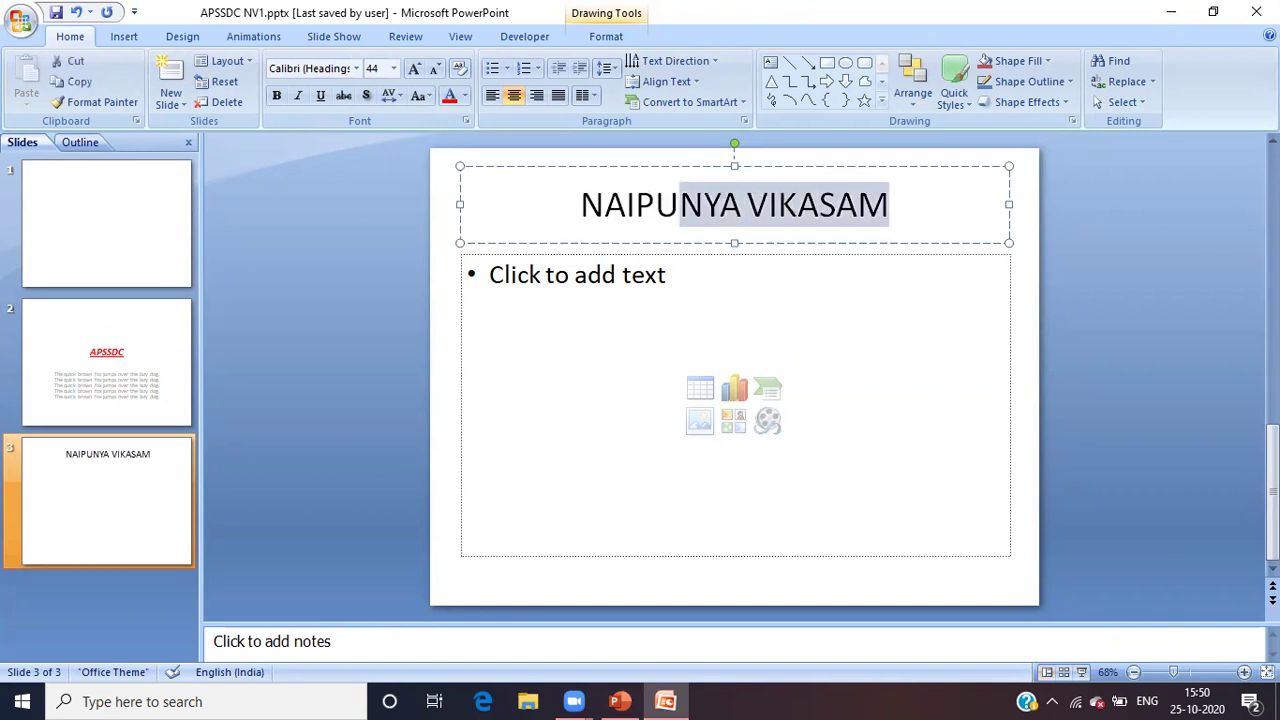
pyautogui.hotkey('shift', 'Left')
pyautogui.hotkey('shift', 'Left')
pyautogui.hotkey('shift', 'Left')
pyautogui.hotkey('shift', 'Left')
pyautogui.hotkey('shift', 'Left')
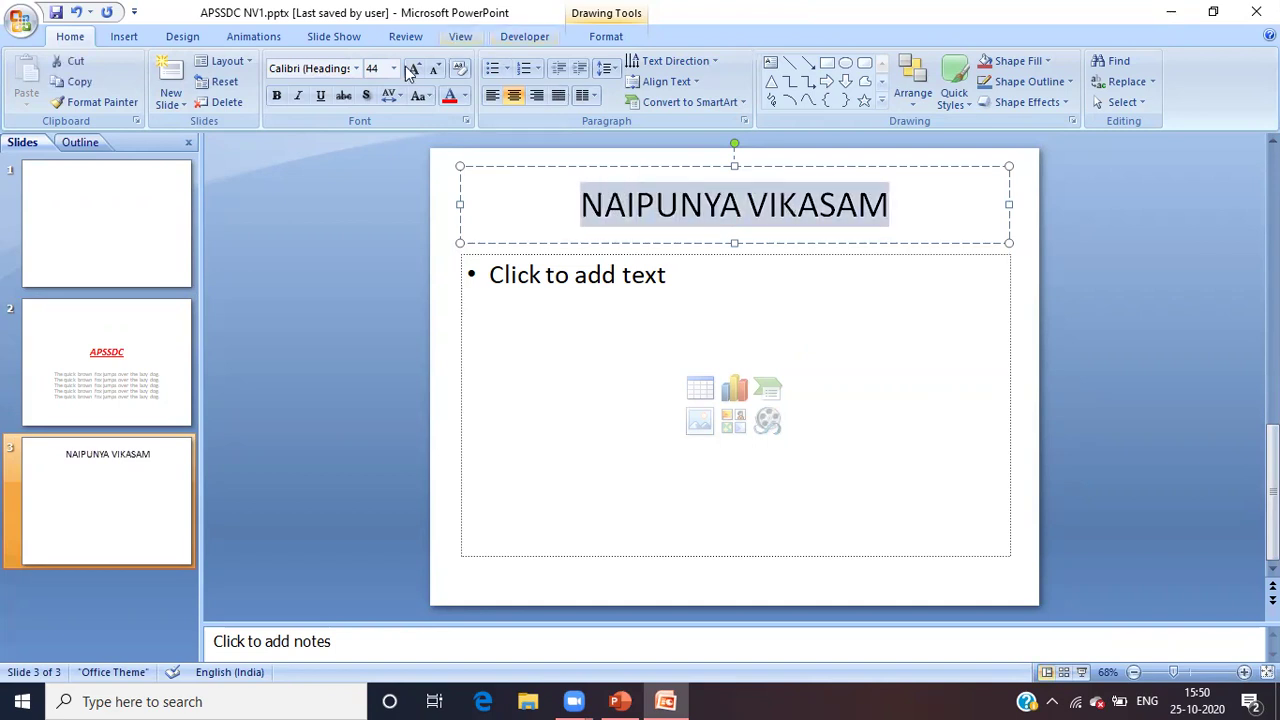
# Make the NAIPUNYA VIKASAM title italic, underlined, bold and orange.
pyautogui.click(298, 98)
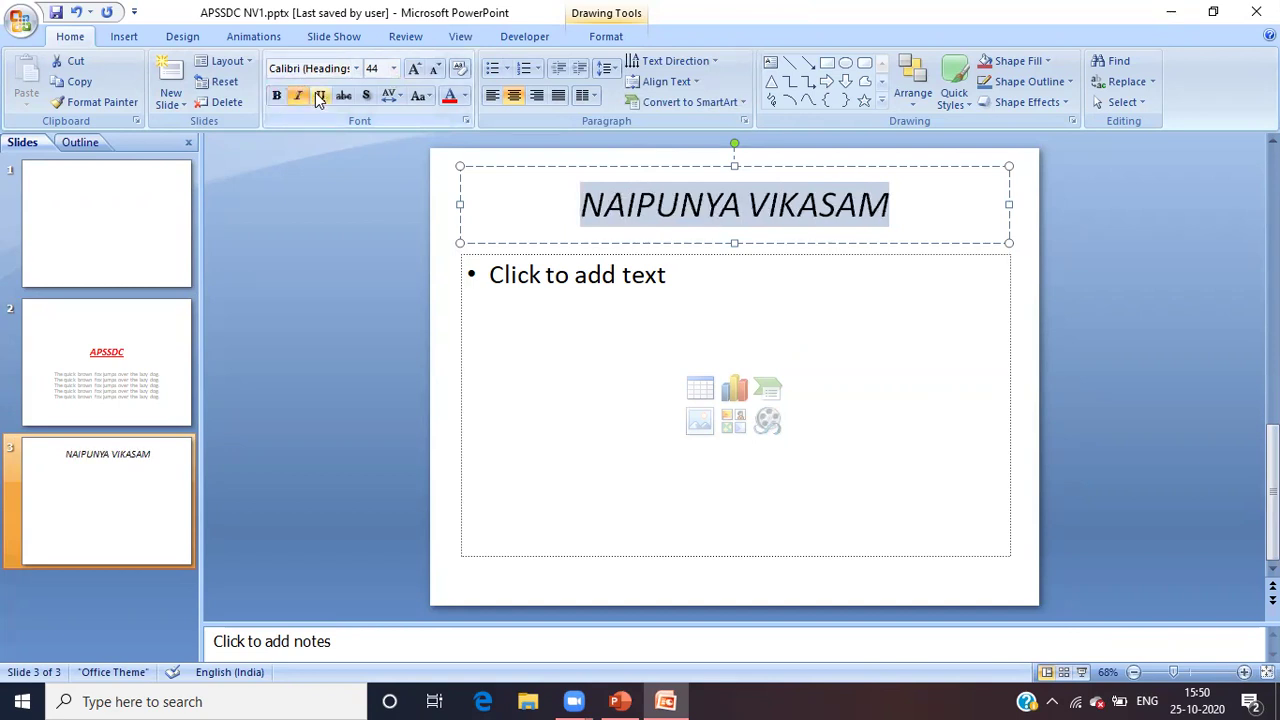
pyautogui.click(319, 98)
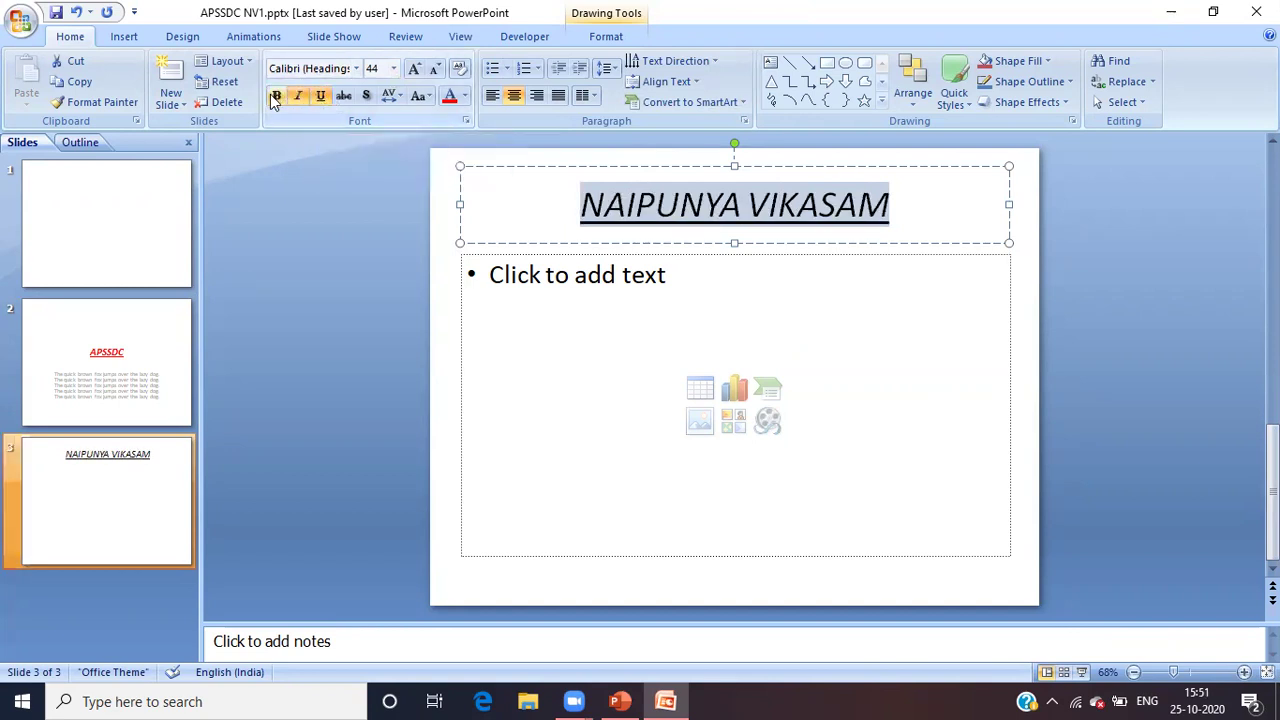
pyautogui.click(277, 97)
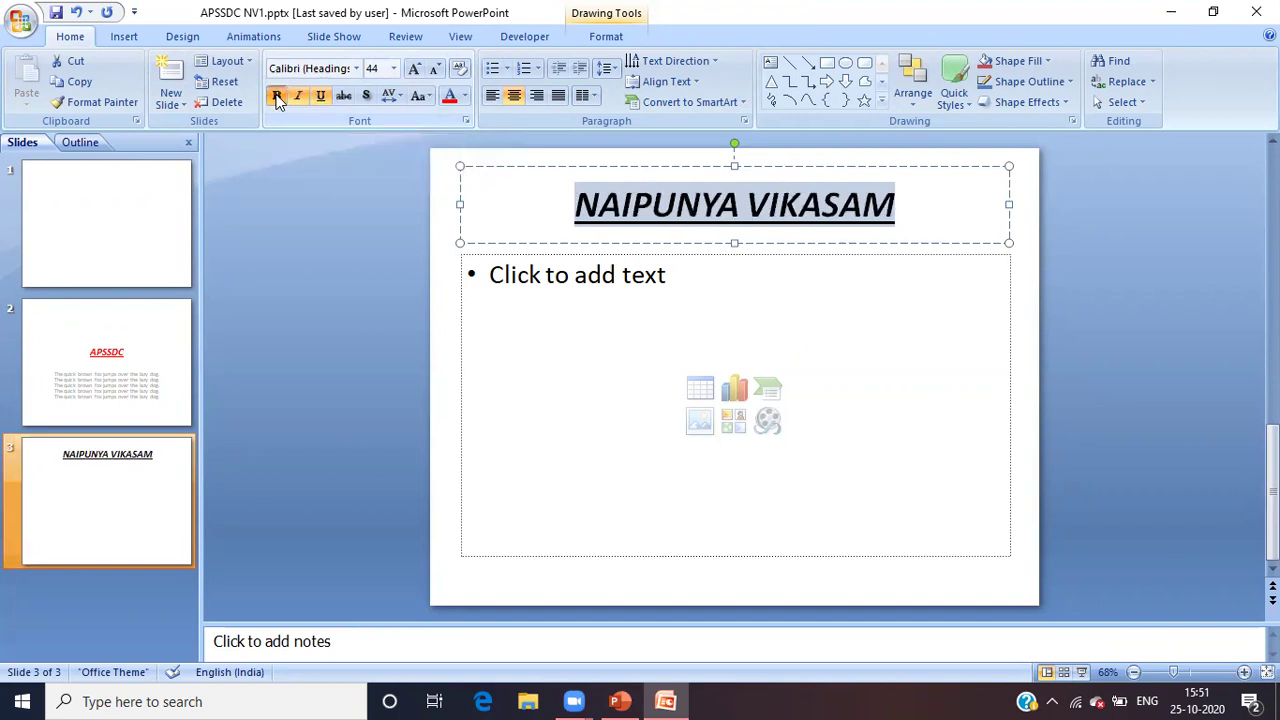
pyautogui.click(465, 97)
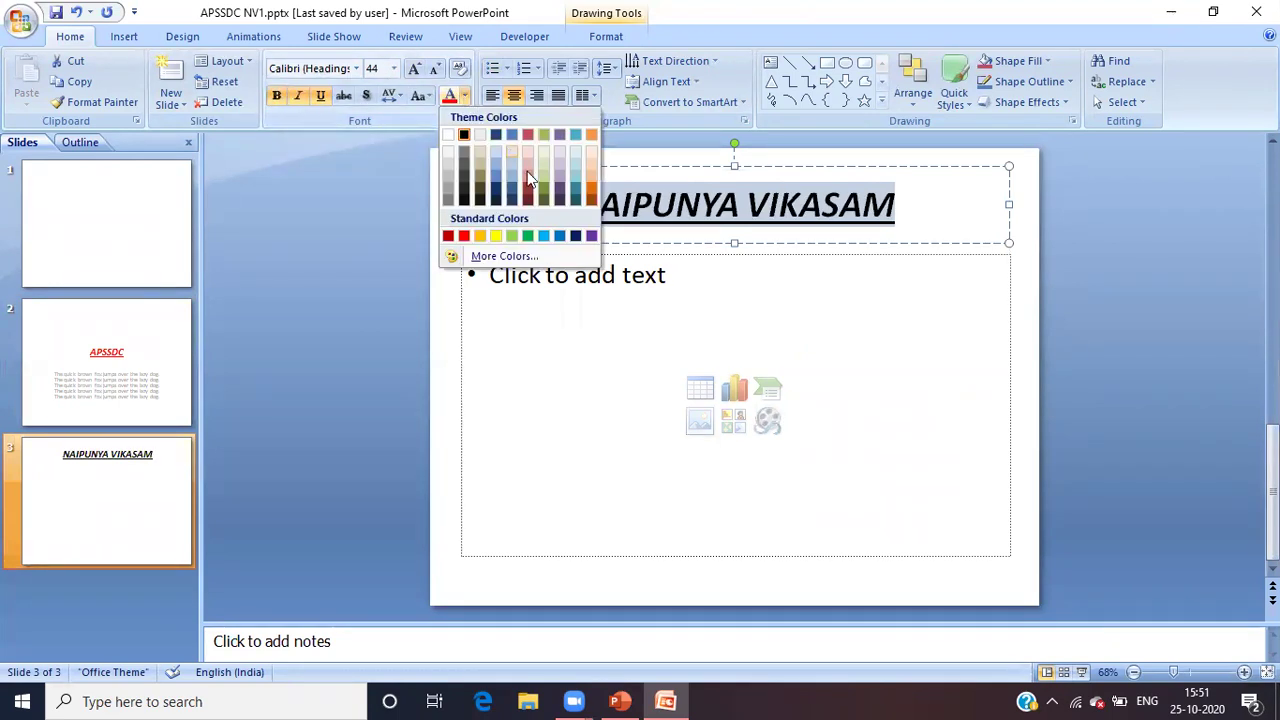
pyautogui.click(591, 193)
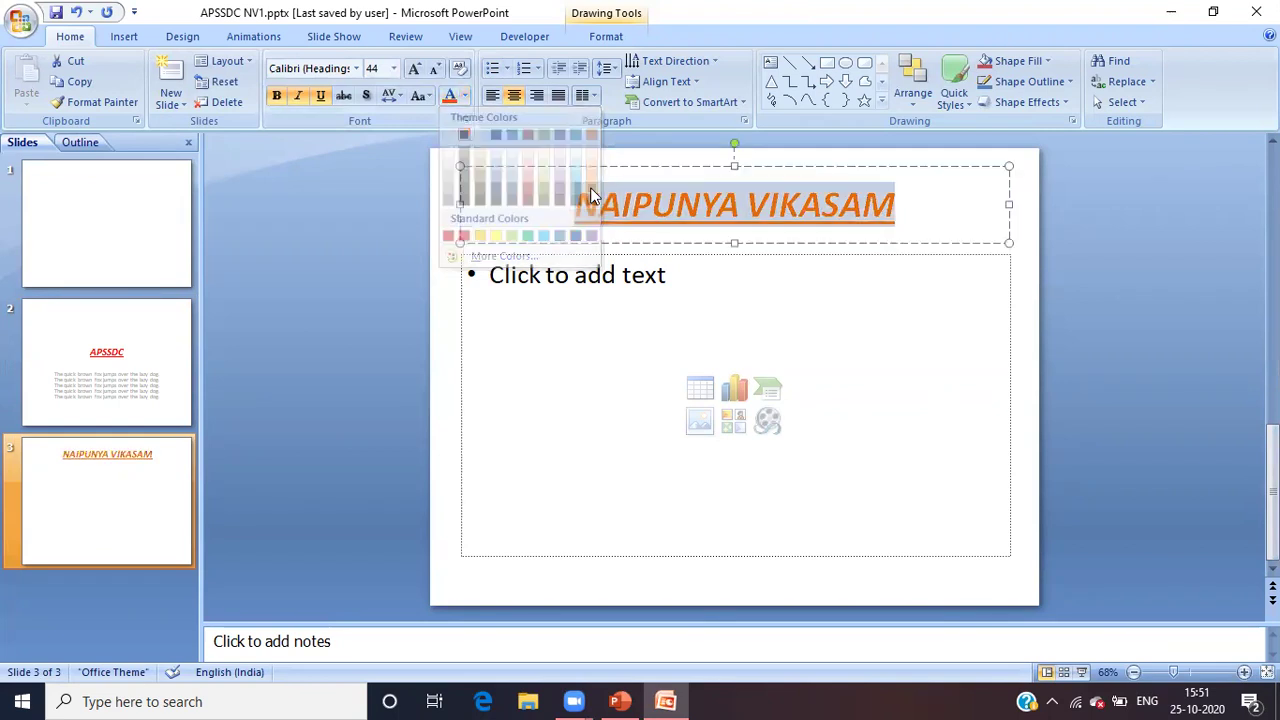
pyautogui.click(695, 298)
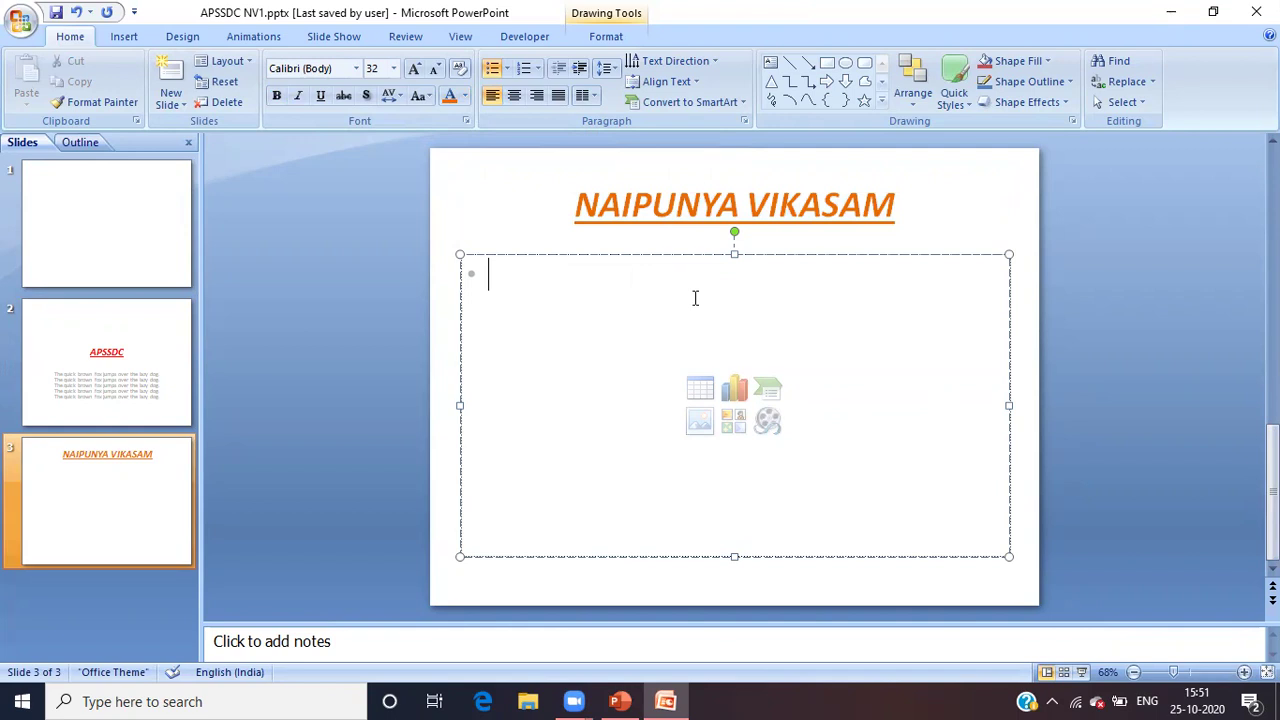
pyautogui.write('RAN')
pyautogui.press('BackSpace')
pyautogui.press('BackSpace')
pyautogui.press('BackSpace')
pyautogui.write('=RAND(@)')
pyautogui.press('BackSpace')
pyautogui.press('BackSpace')
pyautogui.press('BackSpace')
pyautogui.write('(2)')
pyautogui.press('Return')
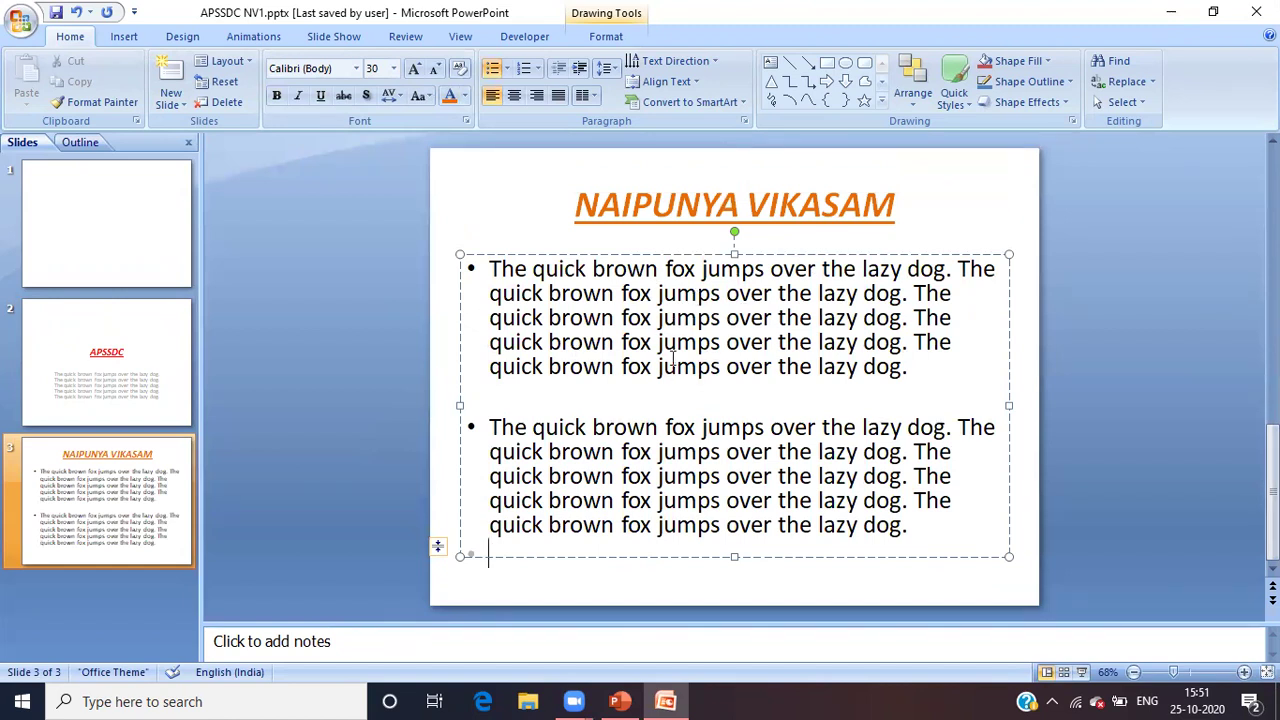
pyautogui.hotkey('ctrl', 'z')
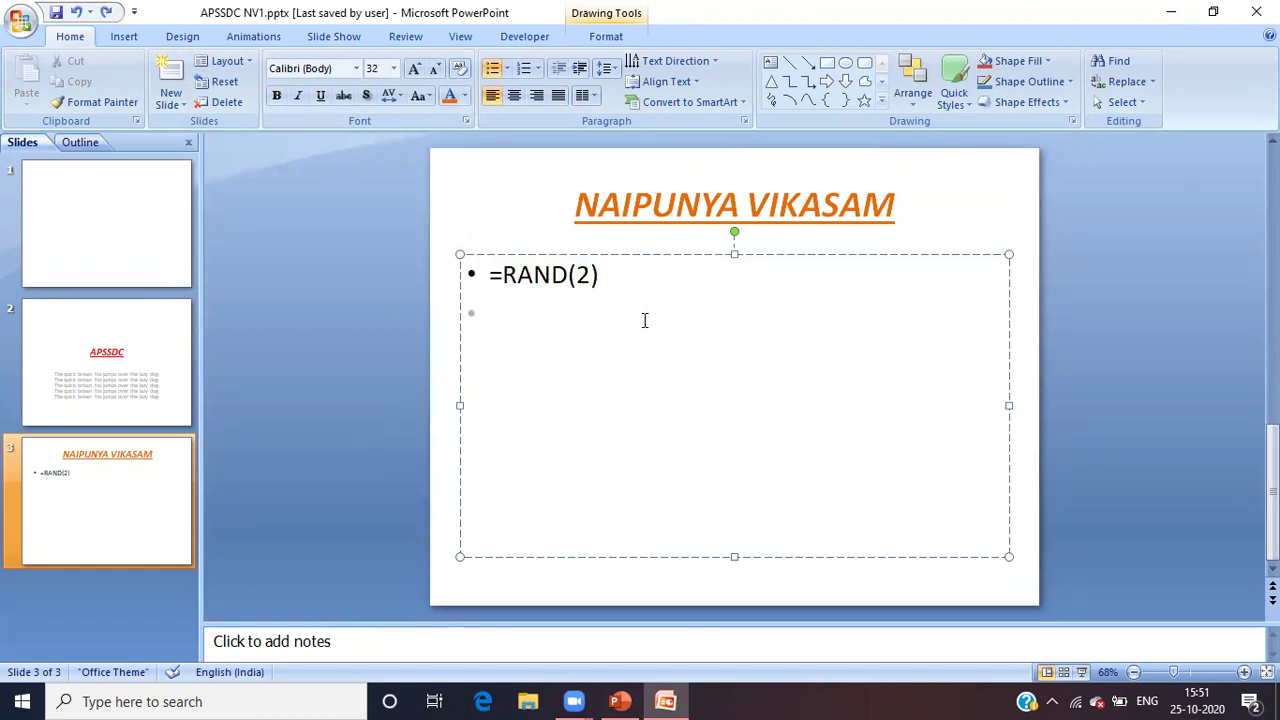
pyautogui.press('BackSpace')
pyautogui.press('BackSpace')
pyautogui.press('BackSpace')
pyautogui.press('BackSpace')
pyautogui.write(')')
pyautogui.press('Left')
pyautogui.press('Right')
pyautogui.press('BackSpace')
pyautogui.press('BackSpace')
pyautogui.press('BackSpace')
pyautogui.press('BackSpace')
pyautogui.press('BackSpace')
pyautogui.press('BackSpace')
pyautogui.press('BackSpace')
pyautogui.press('BackSpace')
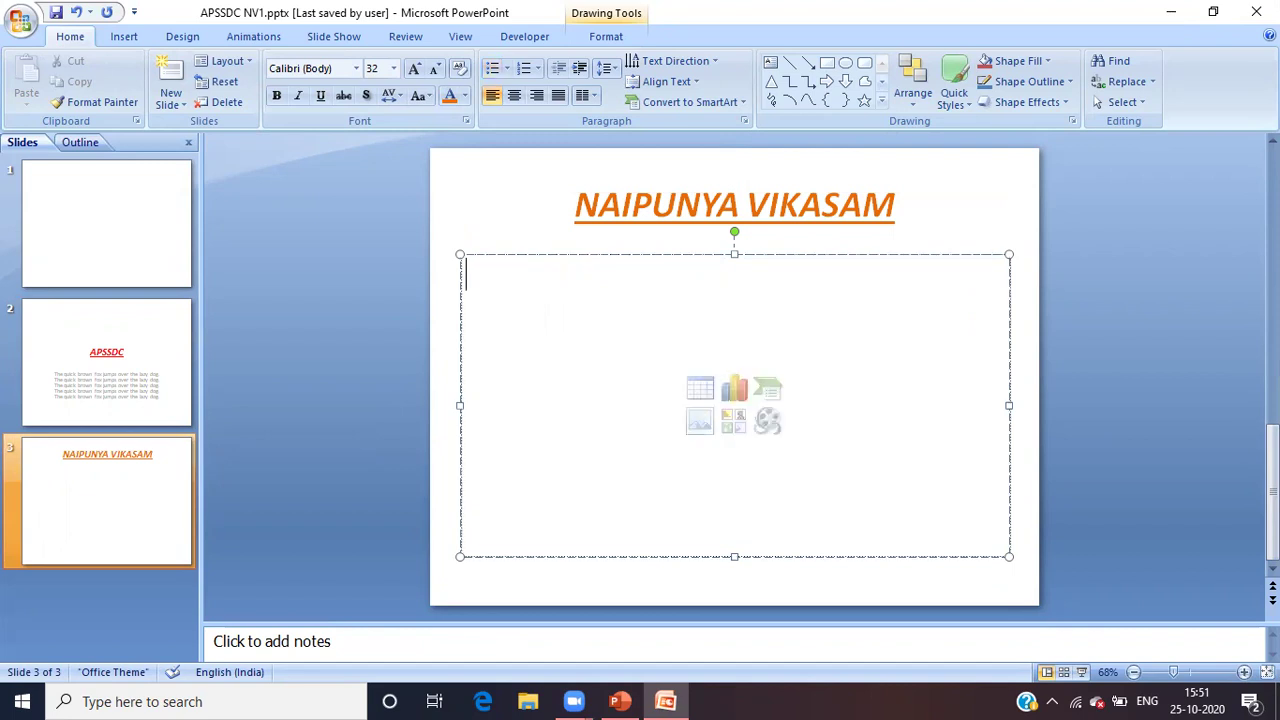
# Type a named greeting to all students, wishing good evening to everybody.
pyautogui.click(489, 272)
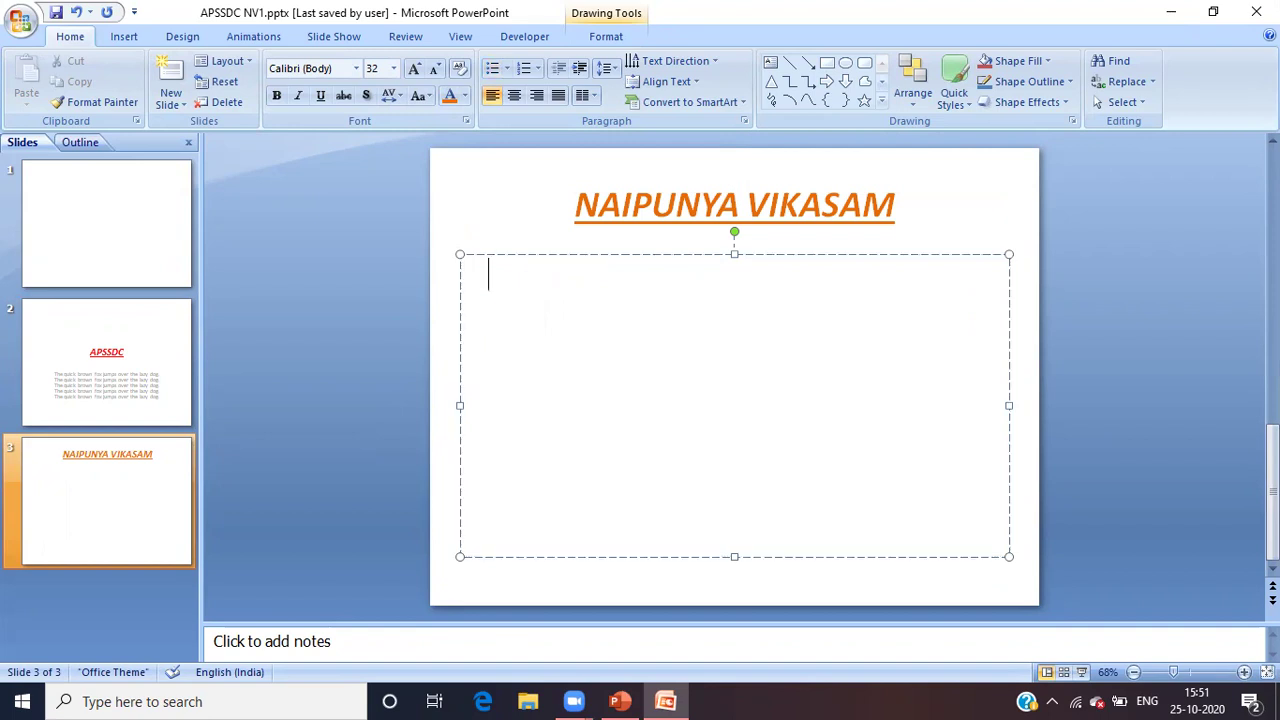
pyautogui.write('HAI THIS IS A')
pyautogui.press('BackSpace')
pyautogui.write('SATEESH')
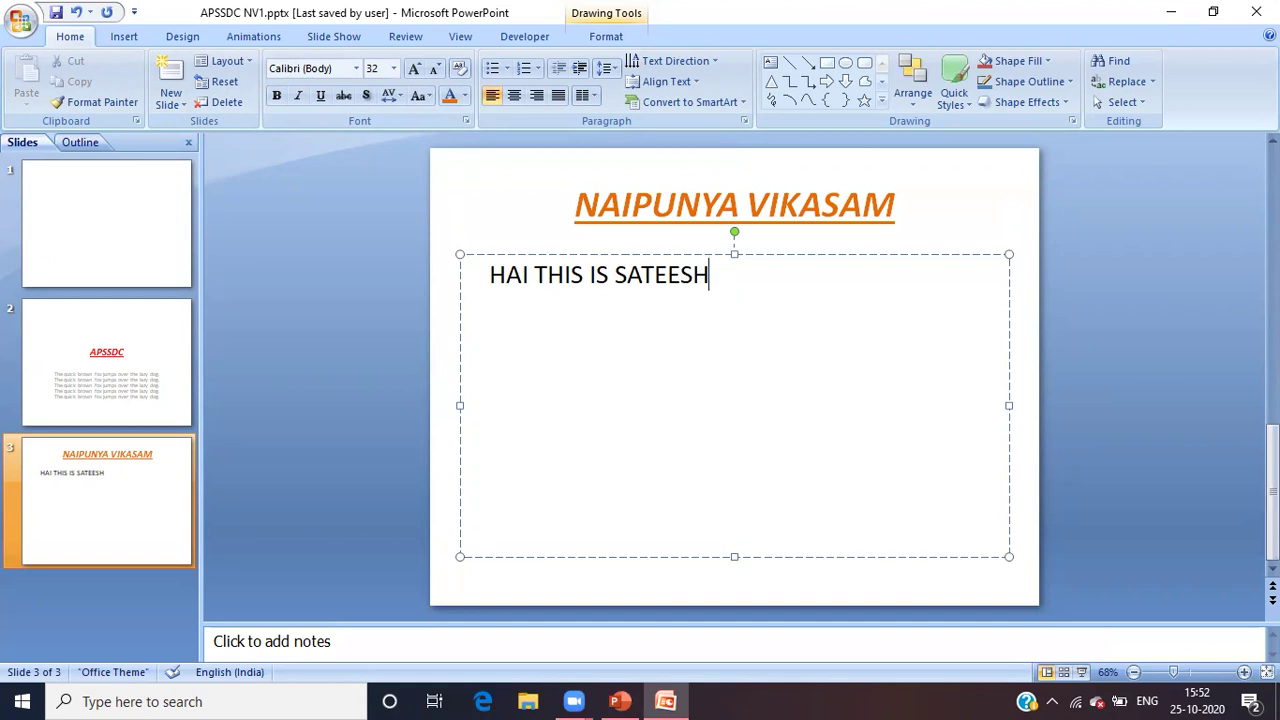
pyautogui.write(', HOW R U ALLL')
pyautogui.press('BackSpace')
pyautogui.press('BackSpace')
pyautogui.write('L STUDENTS,')
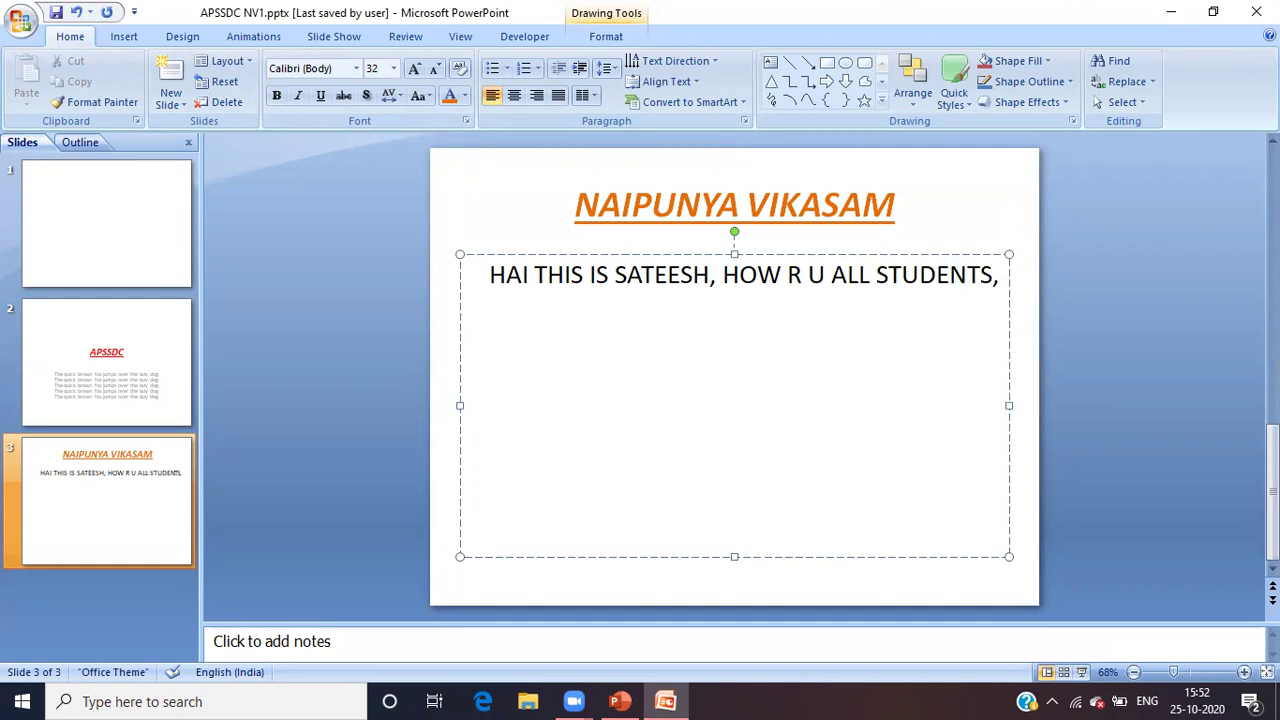
pyautogui.write(' HOW DO YOU WELL,')
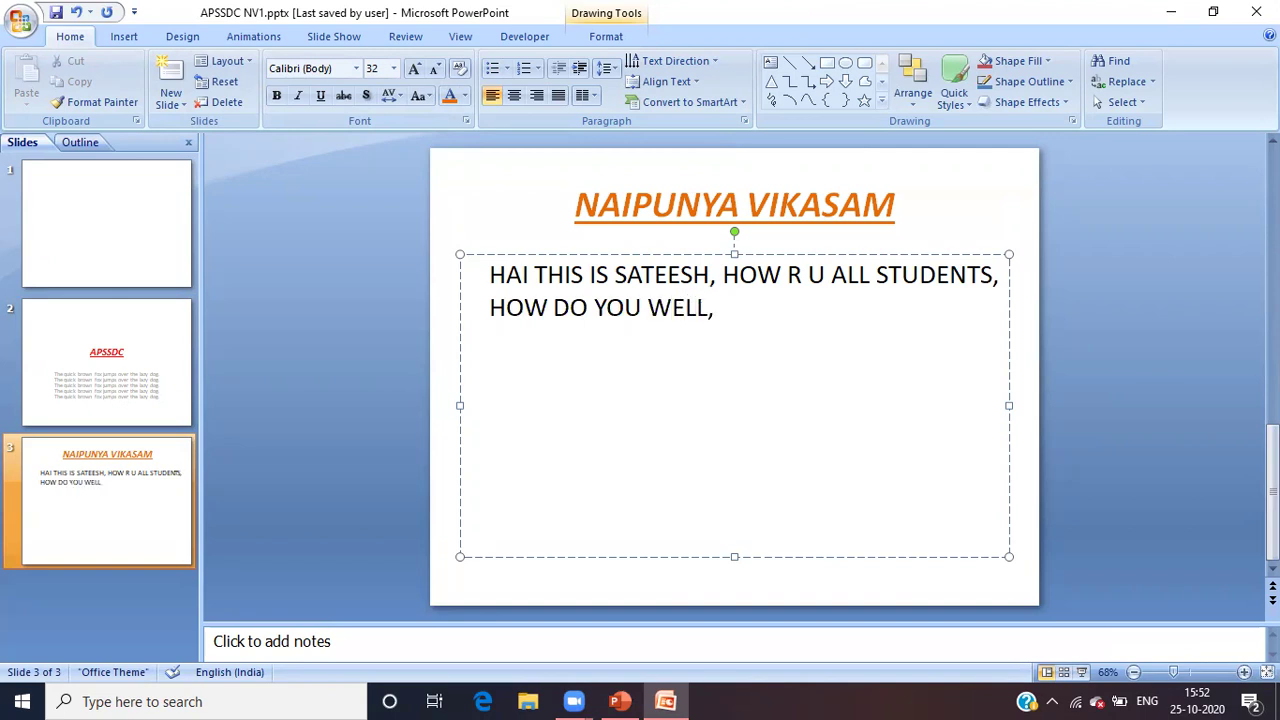
pyautogui.write(' GOOD')
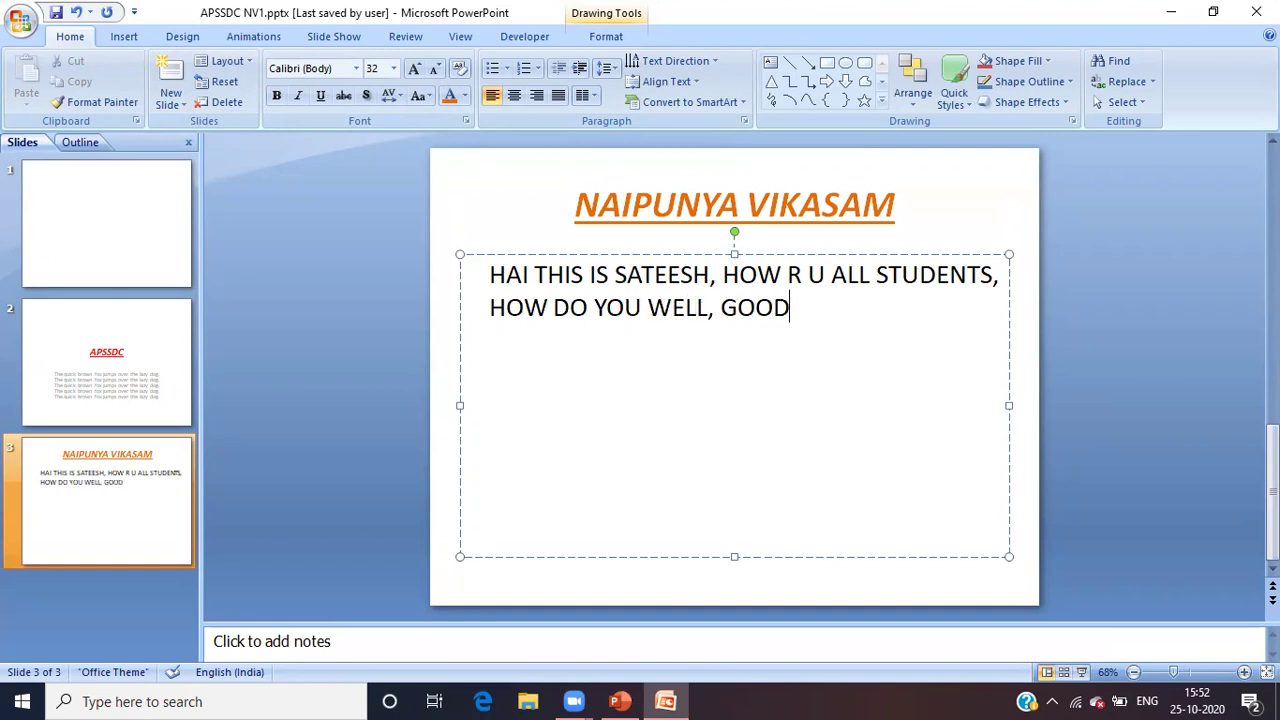
pyautogui.write(' EVENING TO EVER')
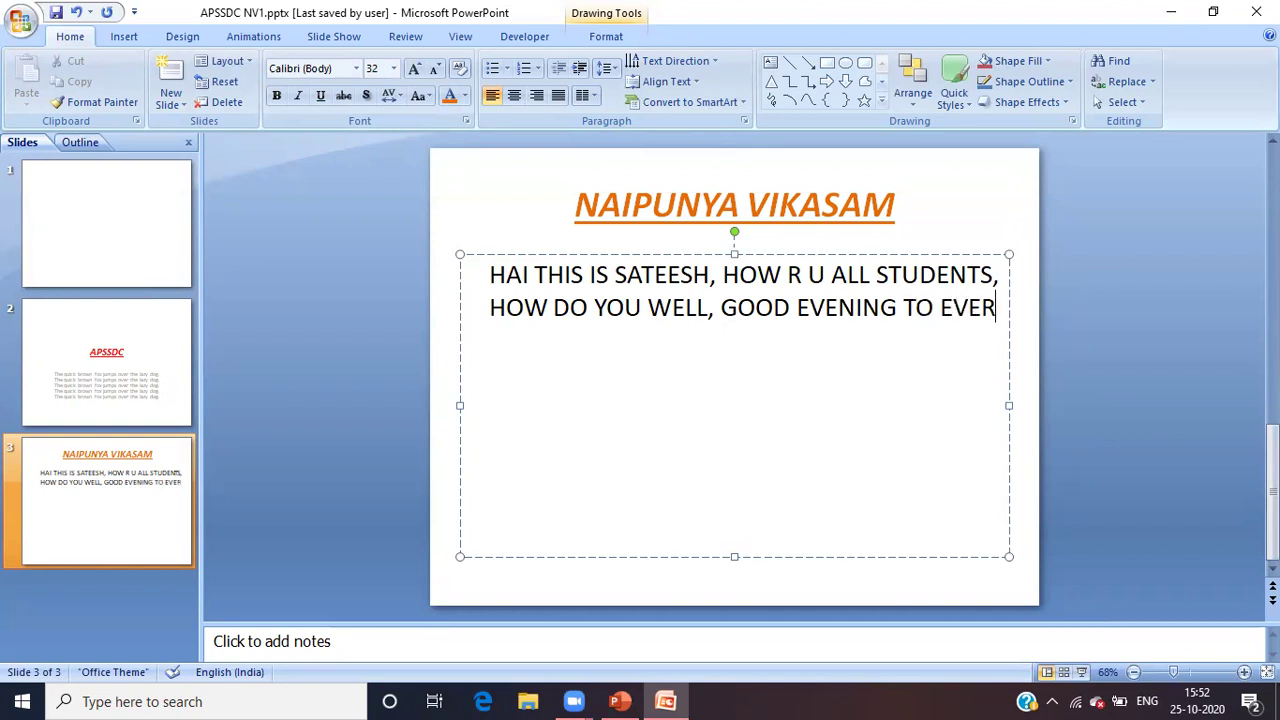
pyautogui.write('Y BO')
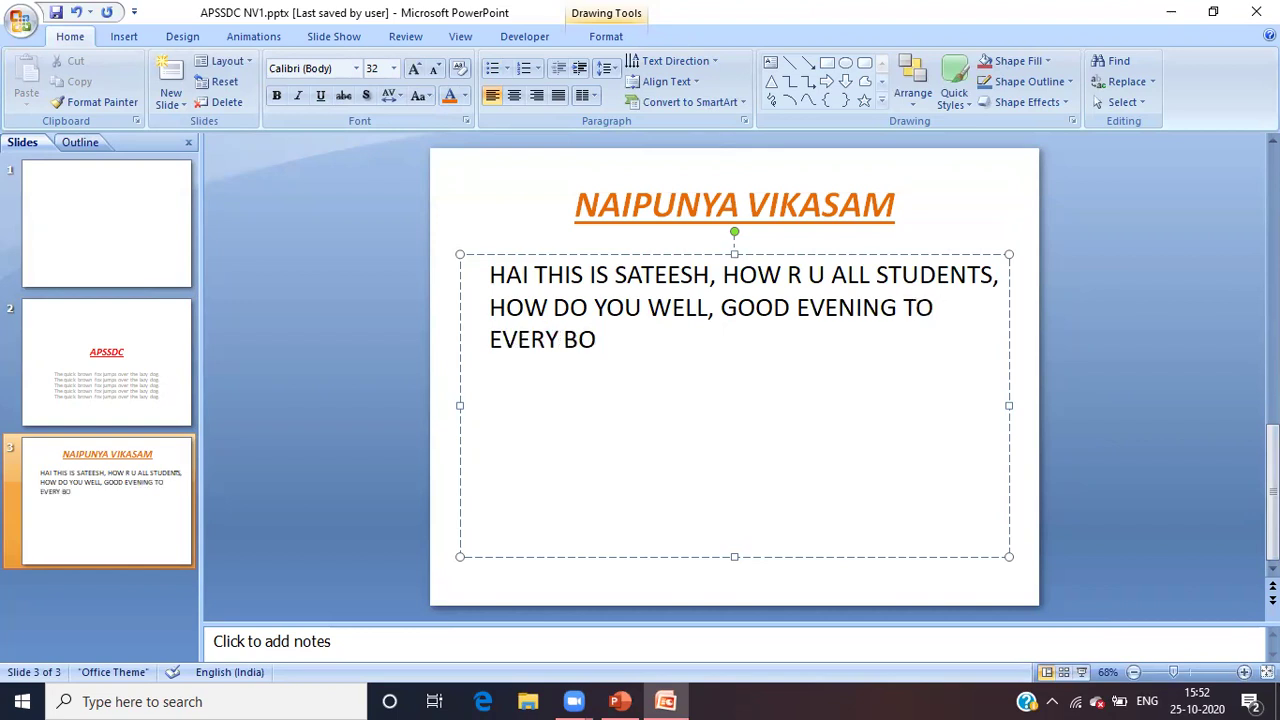
pyautogui.write('DY')
# Select the greeting and paste it twice more so it appears three times.
pyautogui.hotkey('shift', 'Up')
pyautogui.hotkey('shift', 'Up')
pyautogui.hotkey('shift', 'Left')
pyautogui.hotkey('shift', 'Left')
pyautogui.hotkey('shift', 'Left')
pyautogui.hotkey('shift', 'Left')
pyautogui.hotkey('shift', 'Left')
pyautogui.hotkey('shift', 'Left')
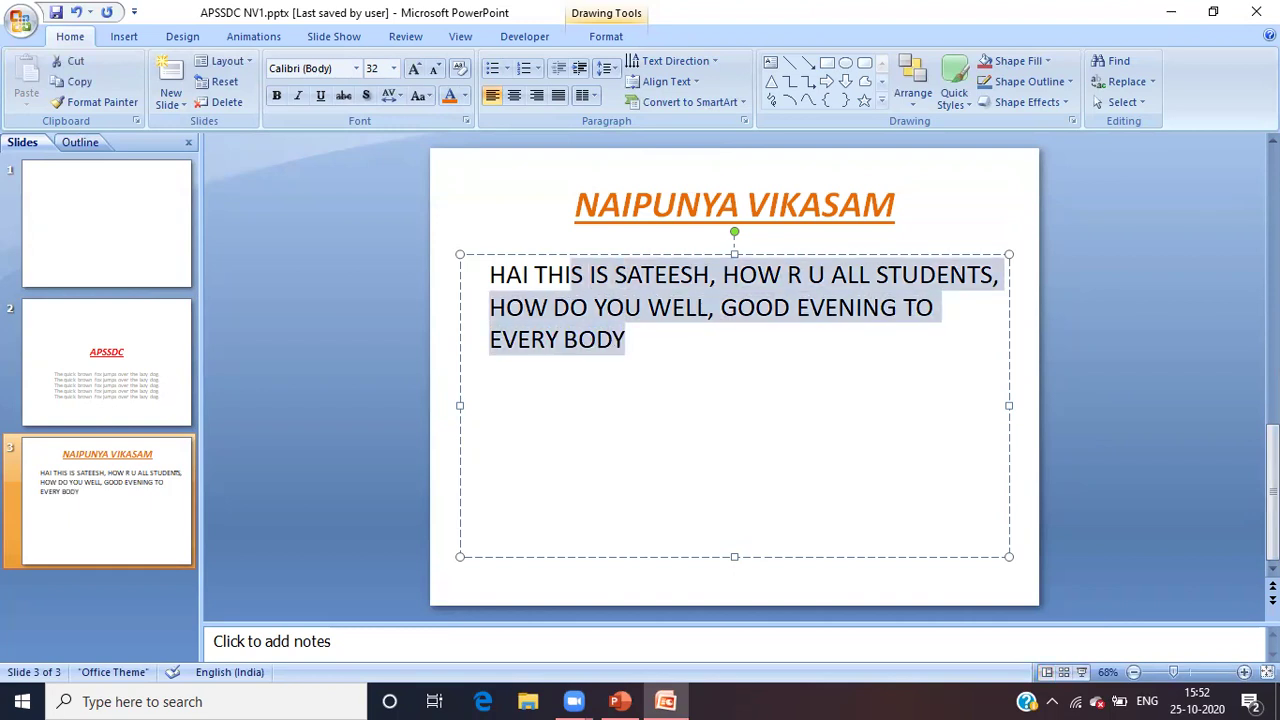
pyautogui.hotkey('shift', 'Left')
pyautogui.hotkey('shift', 'Left')
pyautogui.hotkey('shift', 'Left')
pyautogui.hotkey('shift', 'Left')
pyautogui.hotkey('shift', 'Left')
pyautogui.hotkey('shift', 'Left')
pyautogui.hotkey('ctrl', 'c')
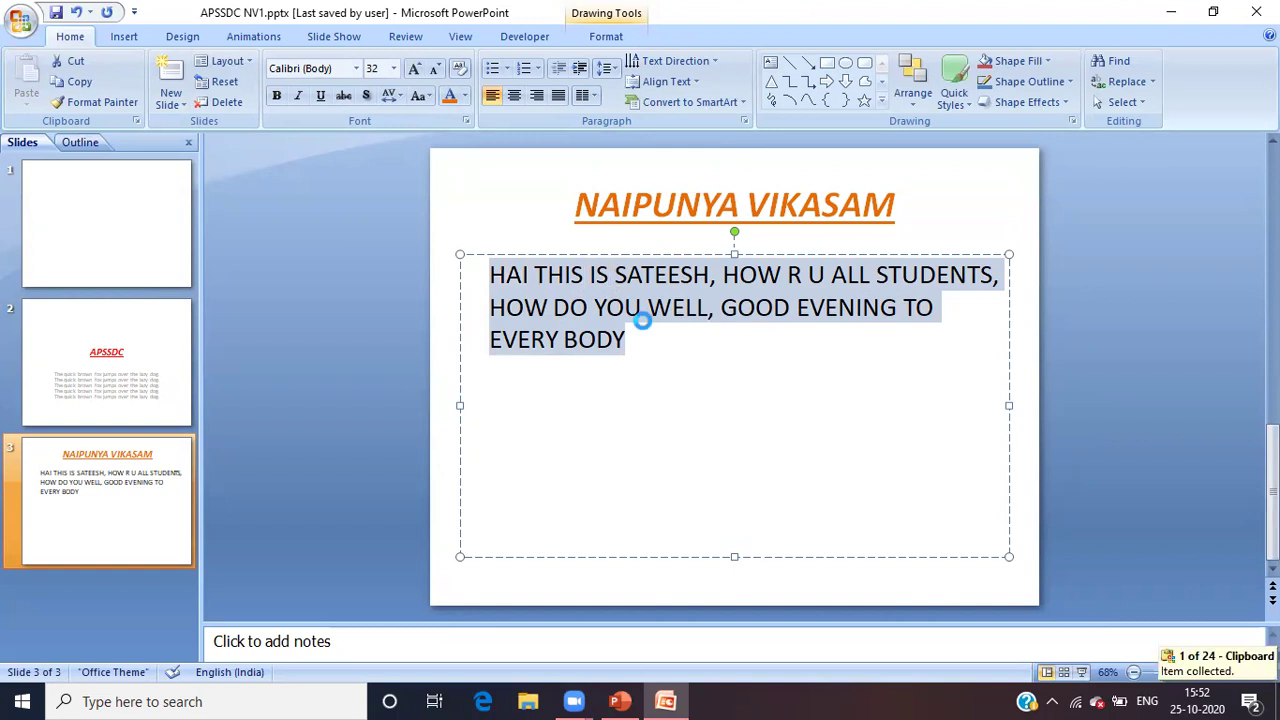
pyautogui.click(651, 328)
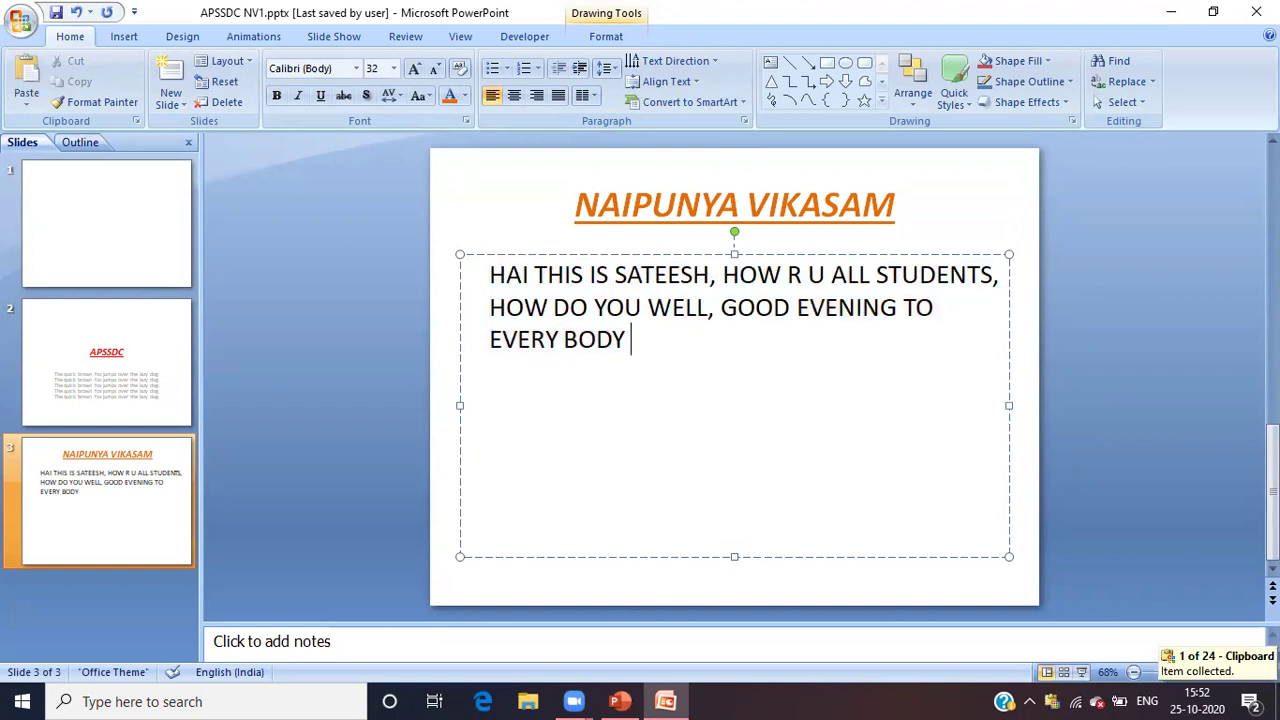
pyautogui.hotkey('ctrl', 'v')
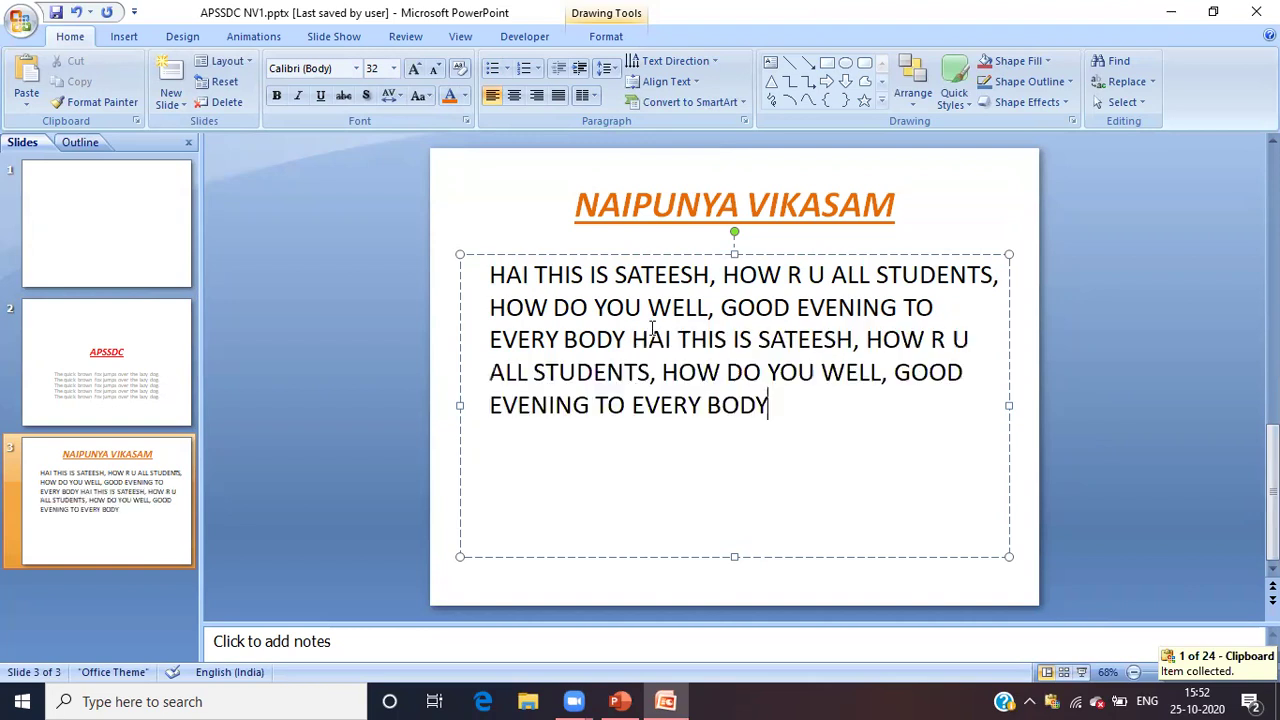
pyautogui.hotkey('ctrl', 'v')
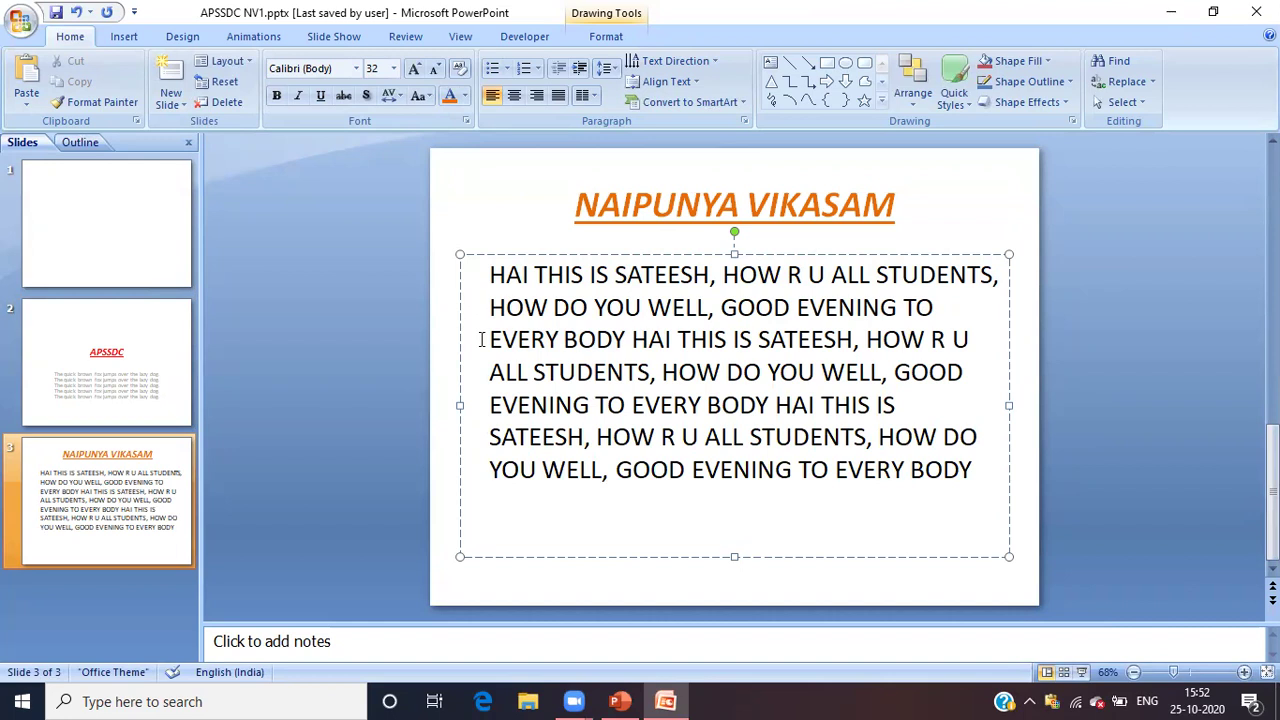
# Change slide 3's body text to Sentence case, then go back to the APSSDC slide.
pyautogui.moveTo(487, 274)
pyautogui.mouseDown()
pyautogui.moveTo(858, 453)
pyautogui.moveTo(972, 476)
pyautogui.mouseUp()
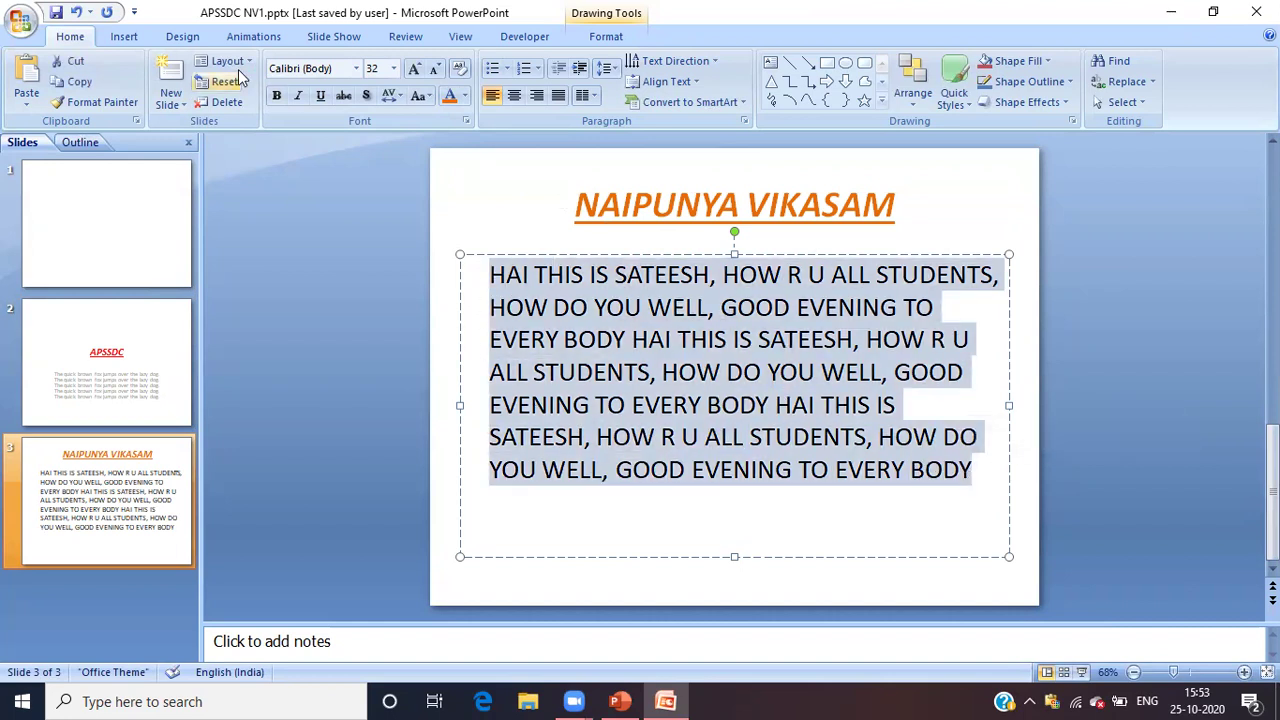
pyautogui.click(426, 97)
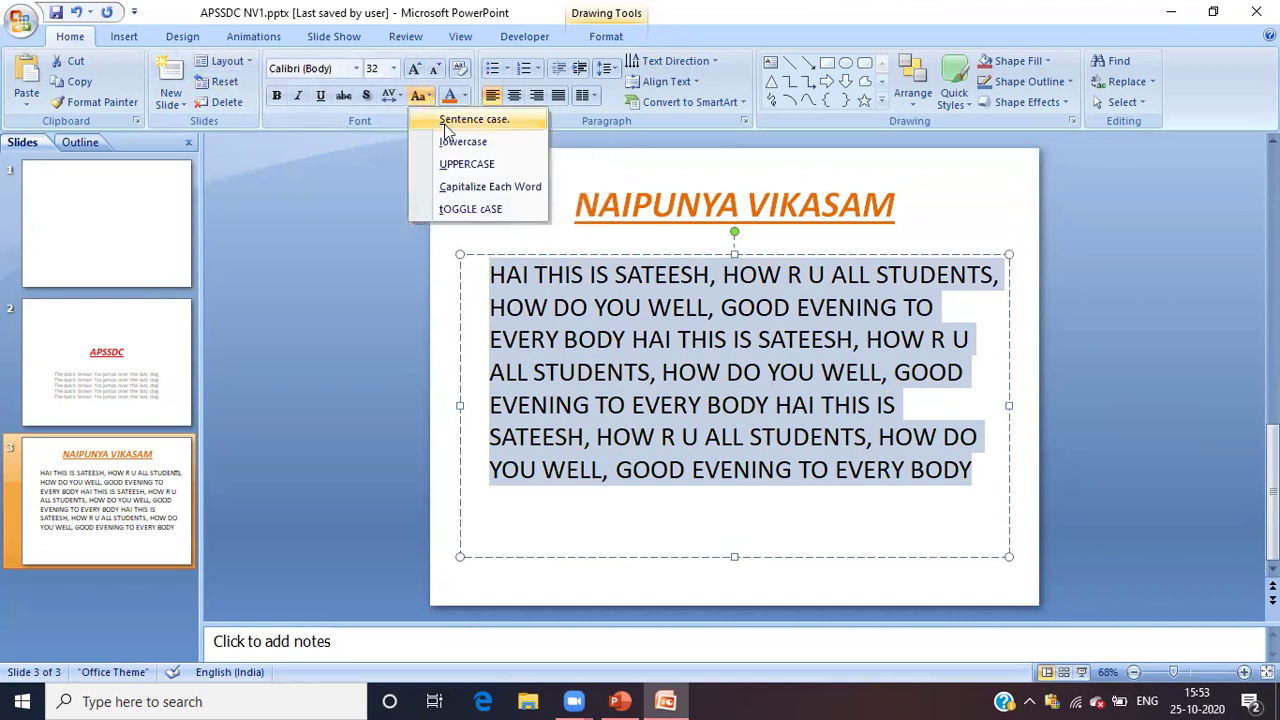
pyautogui.click(447, 121)
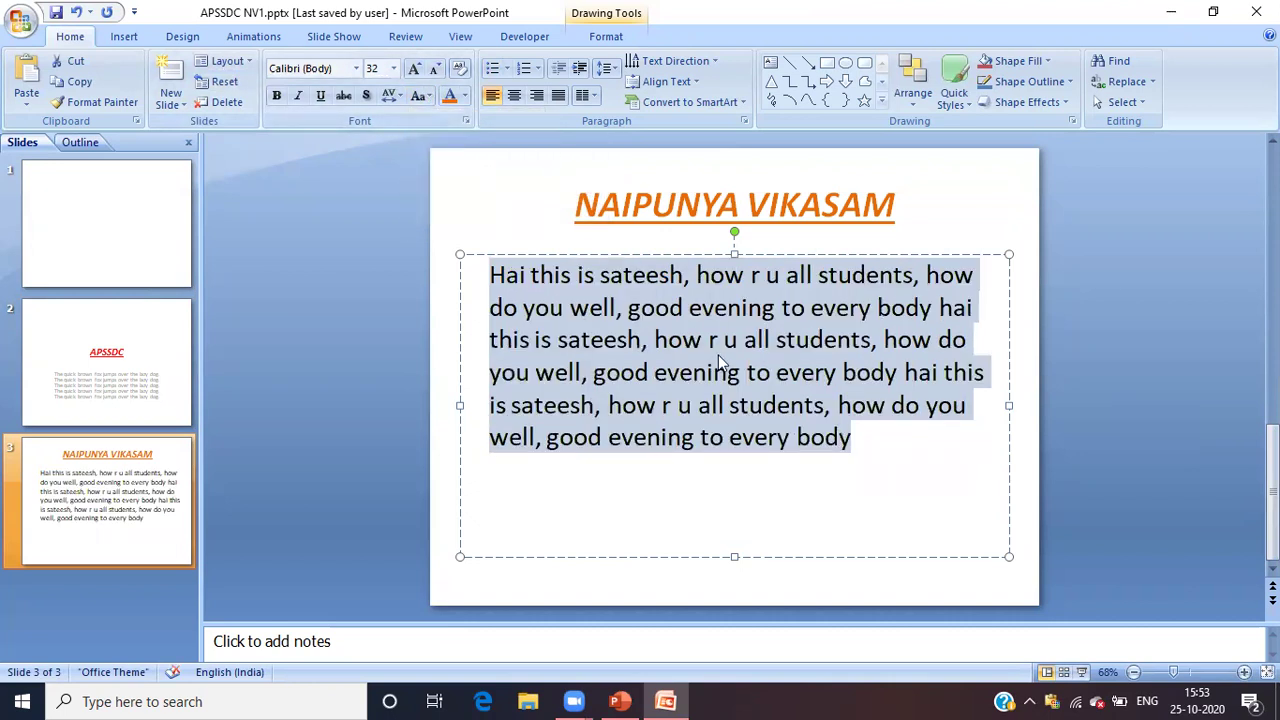
pyautogui.click(894, 457)
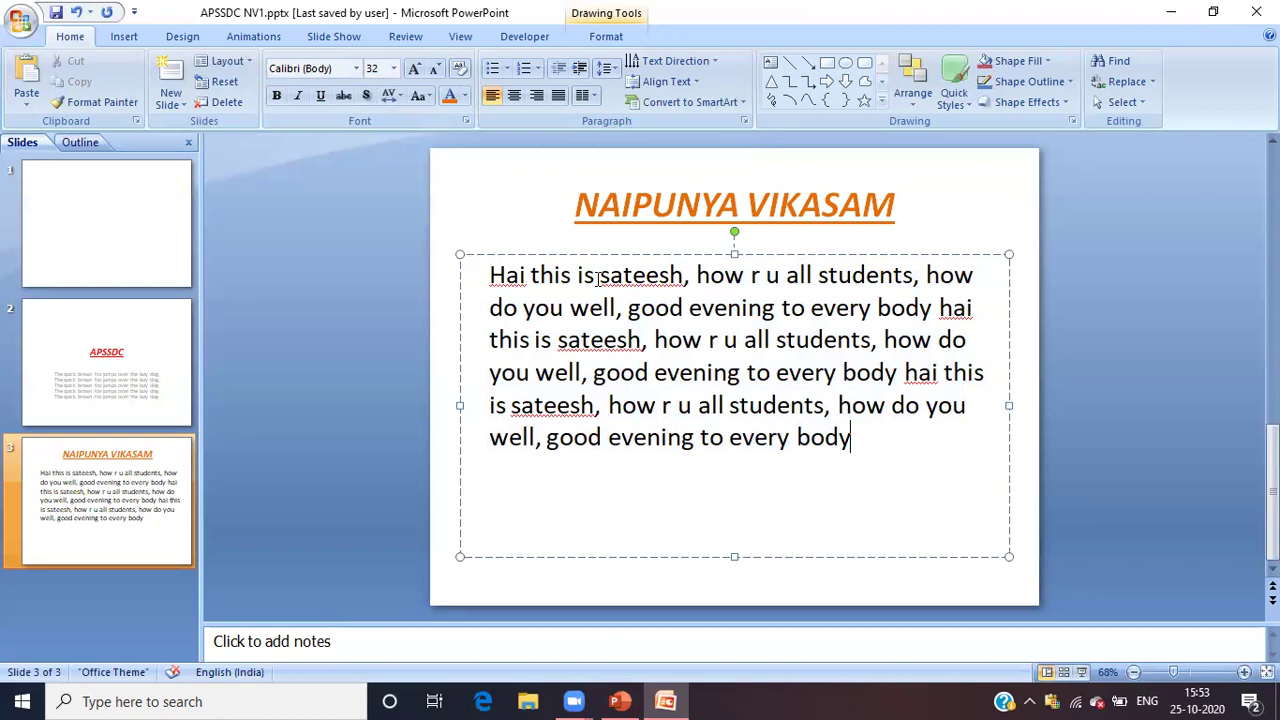
pyautogui.click(105, 340)
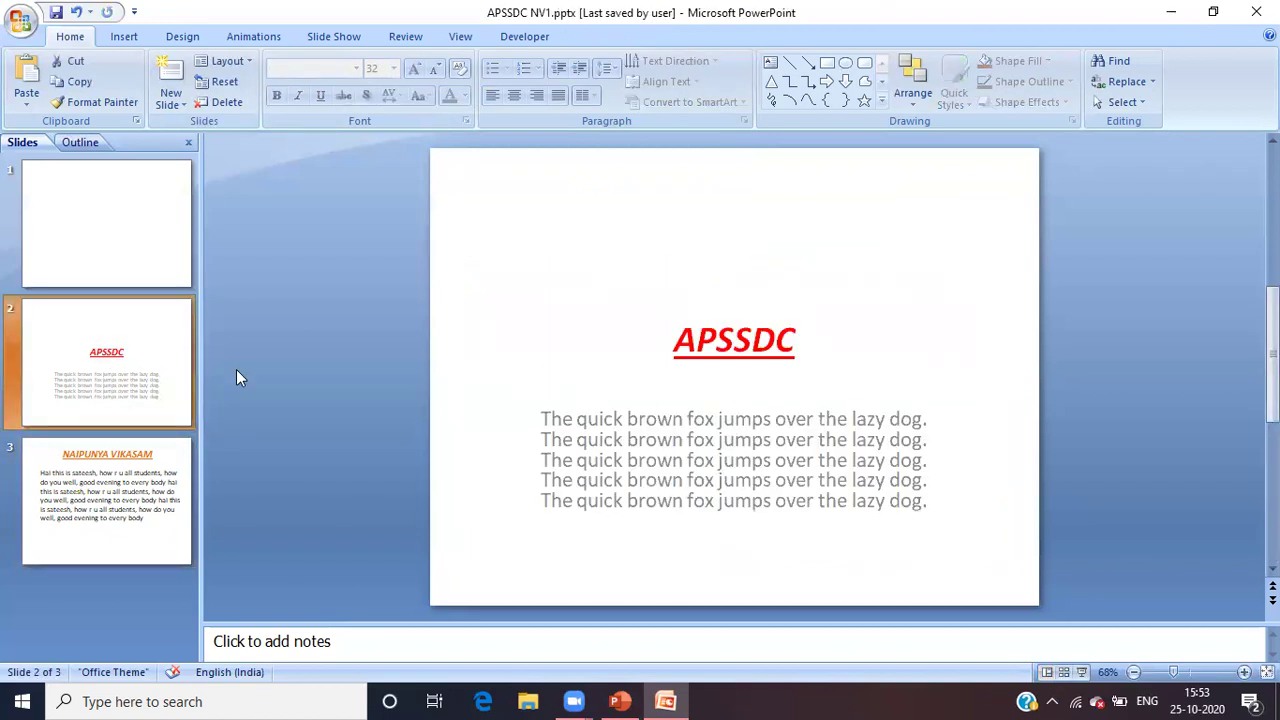
# Insert a Section Header slide after the NAIPUNYA VIKASAM slide.
pyautogui.click(140, 480)
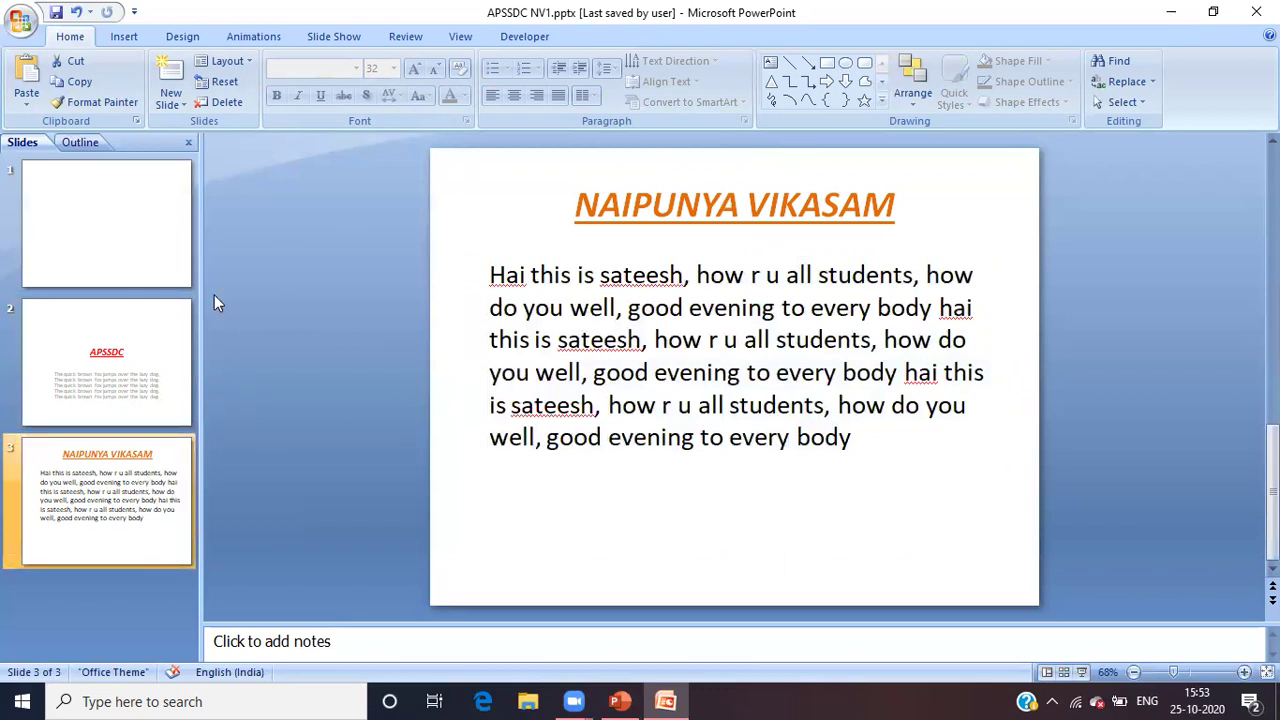
pyautogui.click(174, 104)
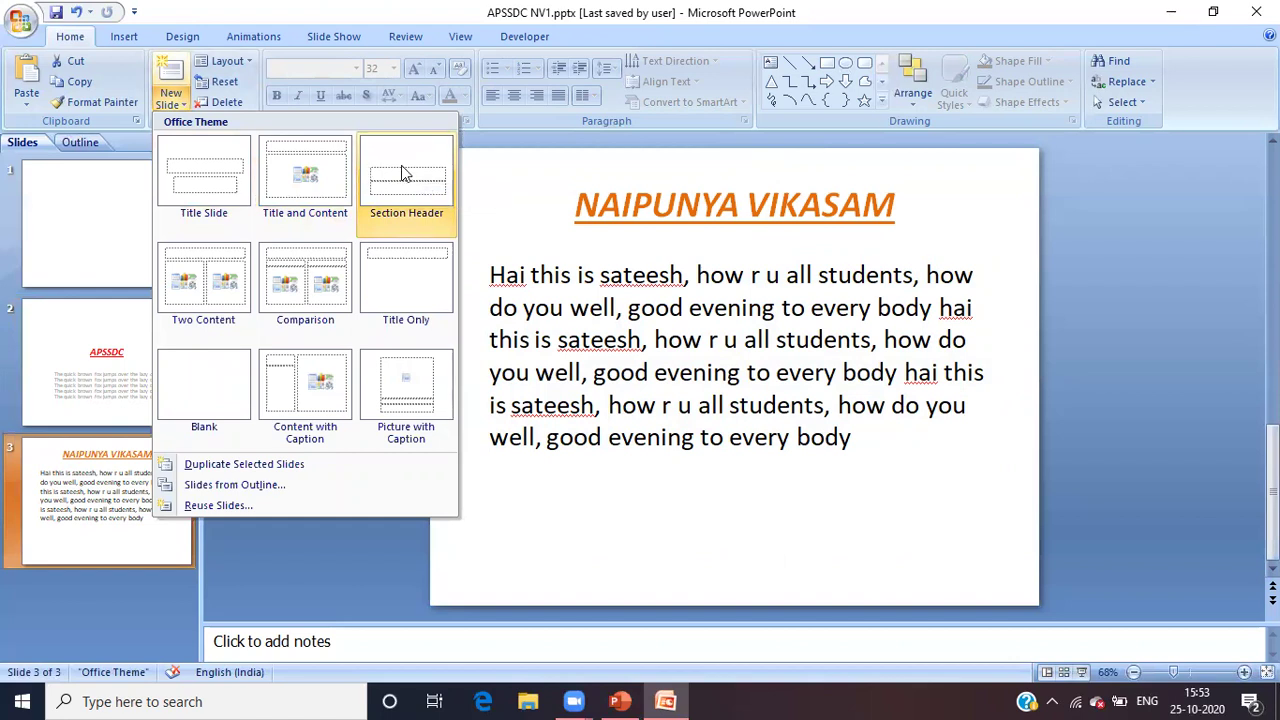
pyautogui.click(401, 168)
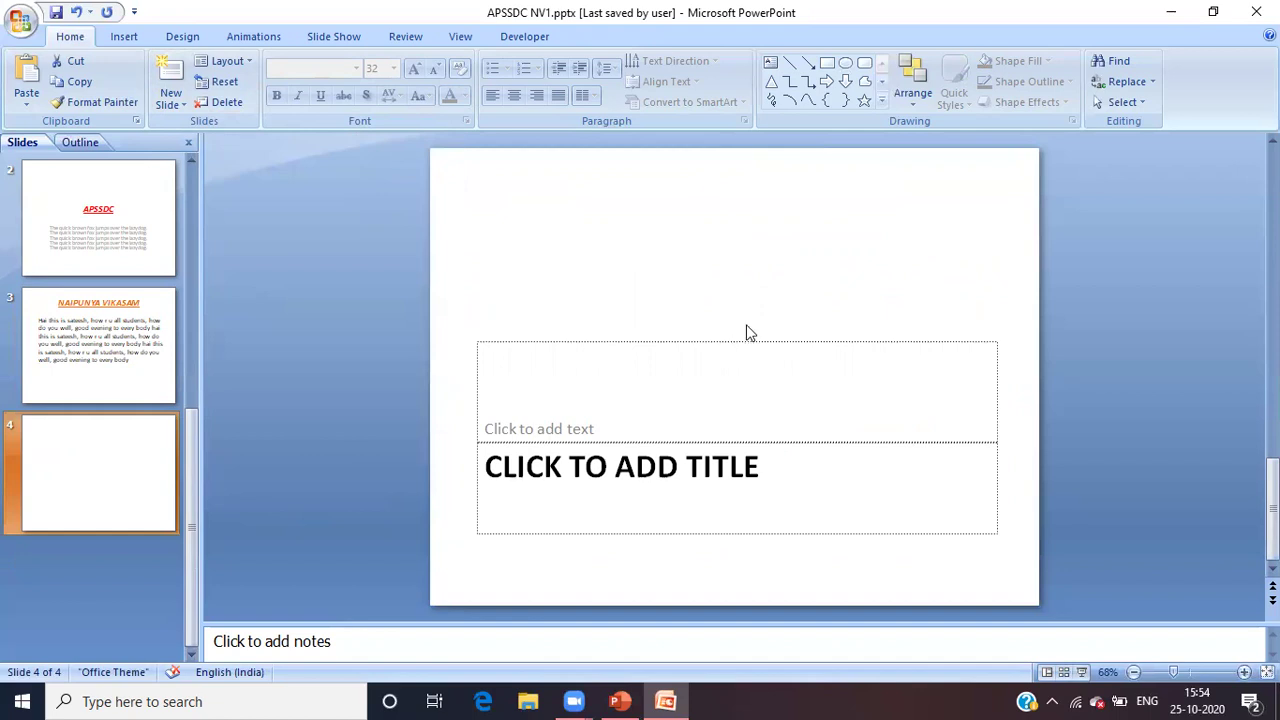
# Copy slide 3's greeting paragraph and paste it into slide 4's text placeholder.
pyautogui.click(768, 403)
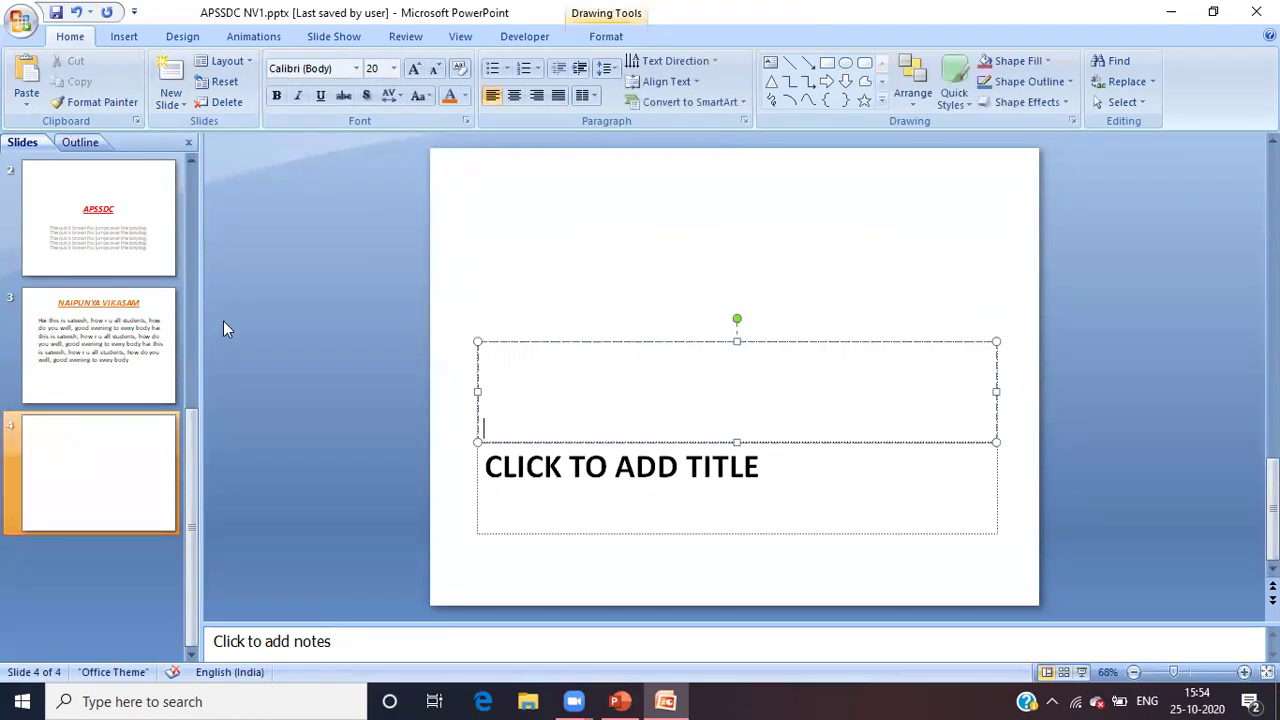
pyautogui.click(122, 344)
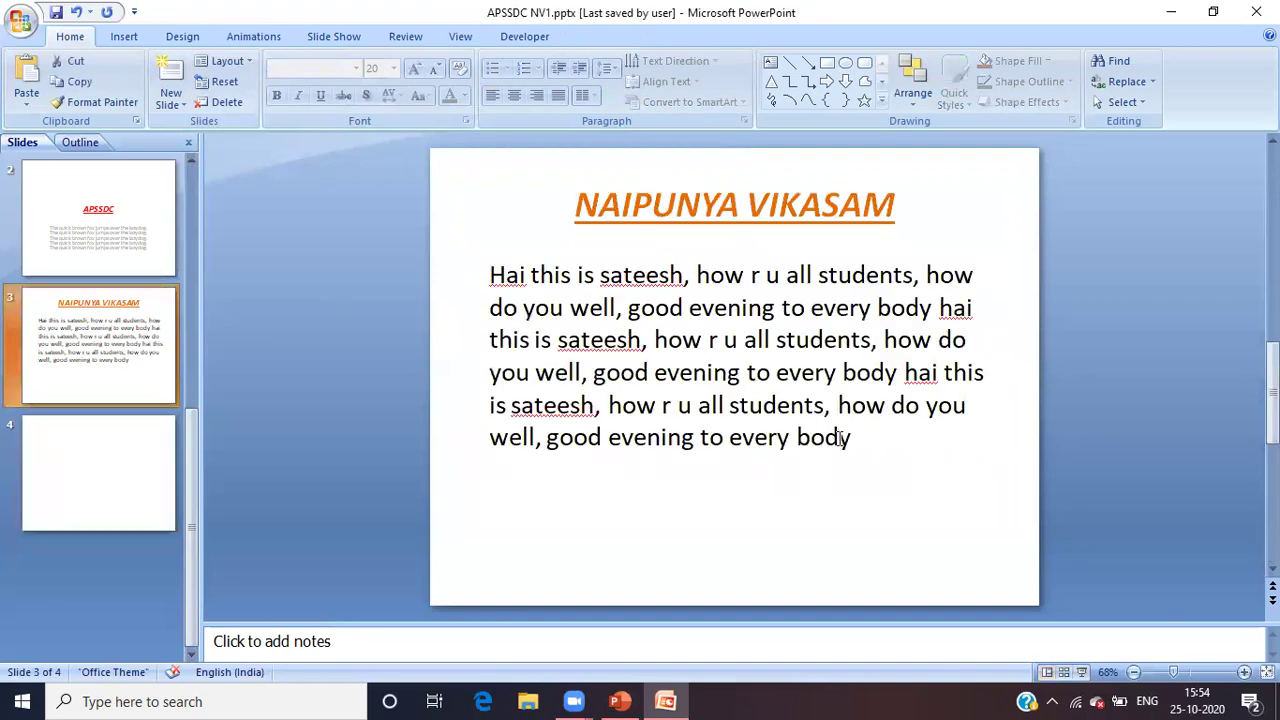
pyautogui.click(853, 437)
pyautogui.moveTo(798, 430); pyautogui.dragTo(487, 282)
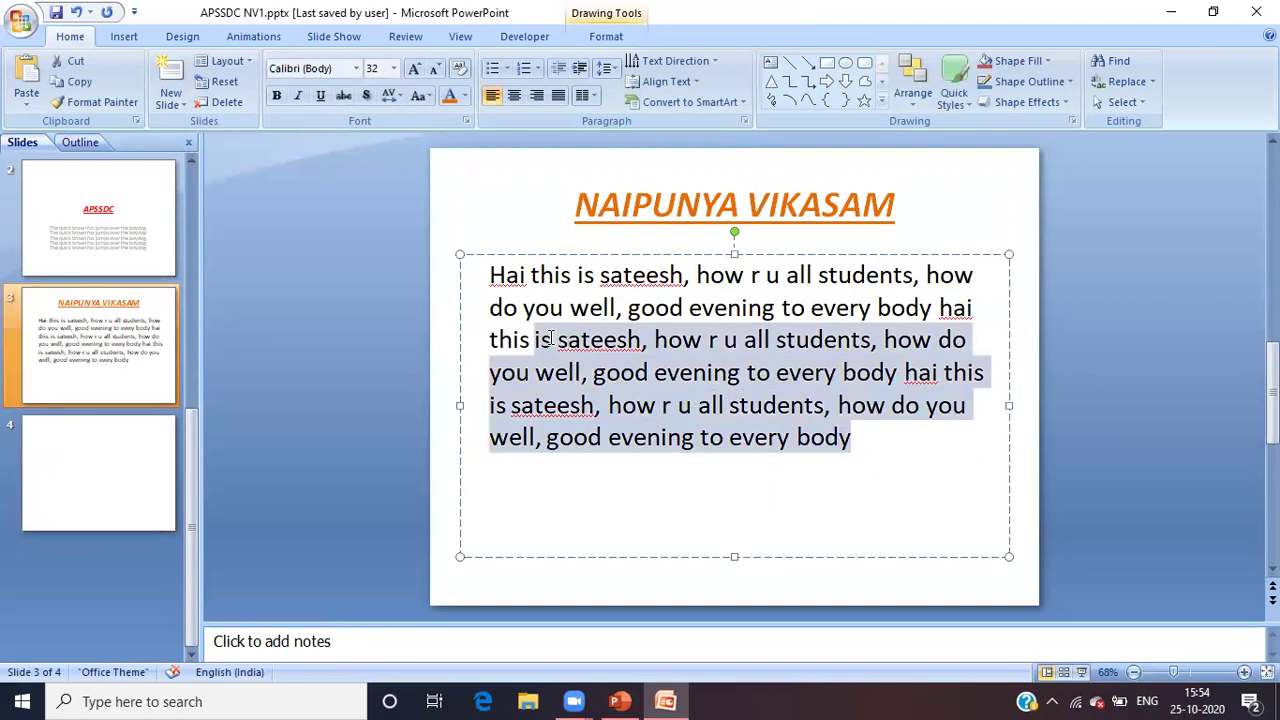
pyautogui.hotkey('ctrl', 'c')
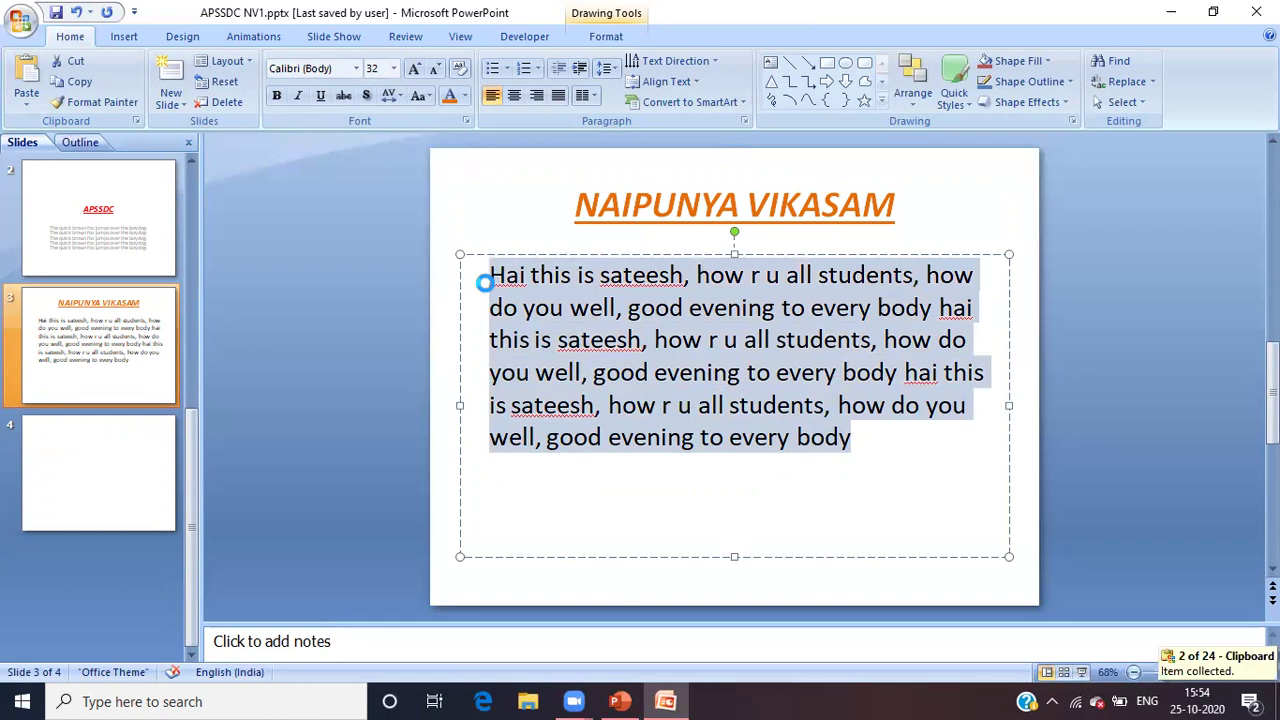
pyautogui.click(127, 447)
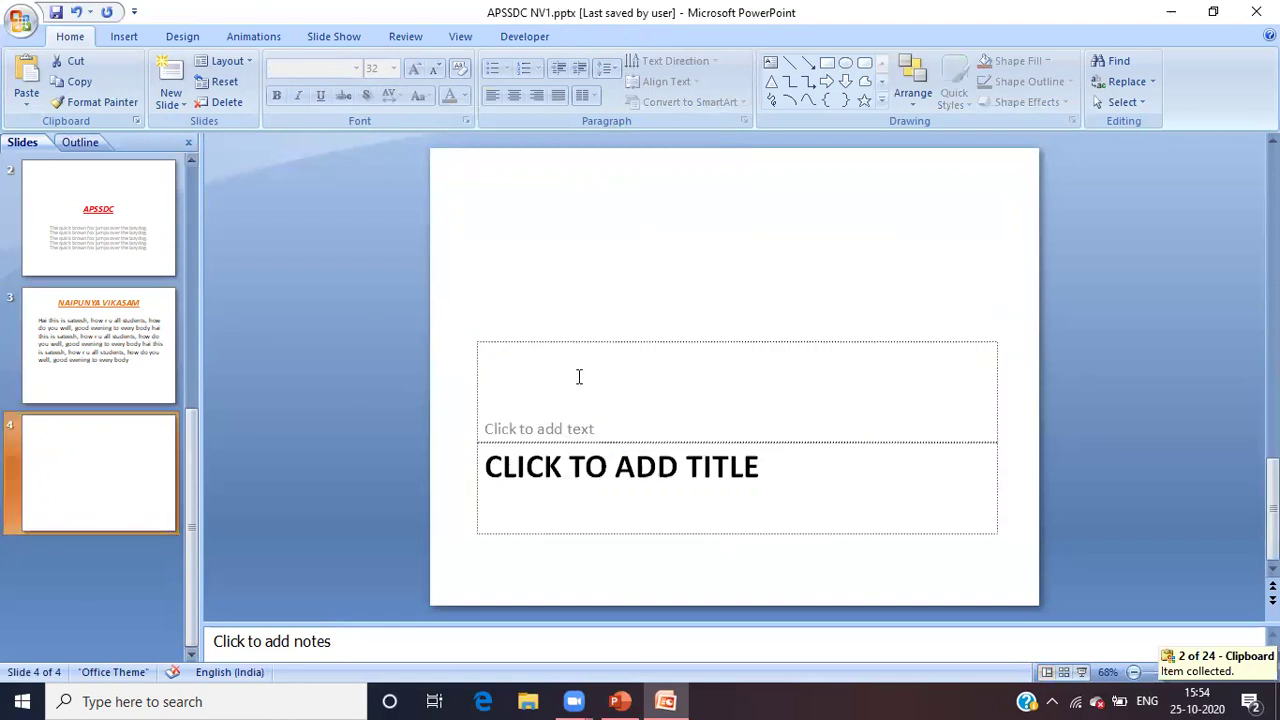
pyautogui.click(581, 380)
pyautogui.hotkey('ctrl', 'v')
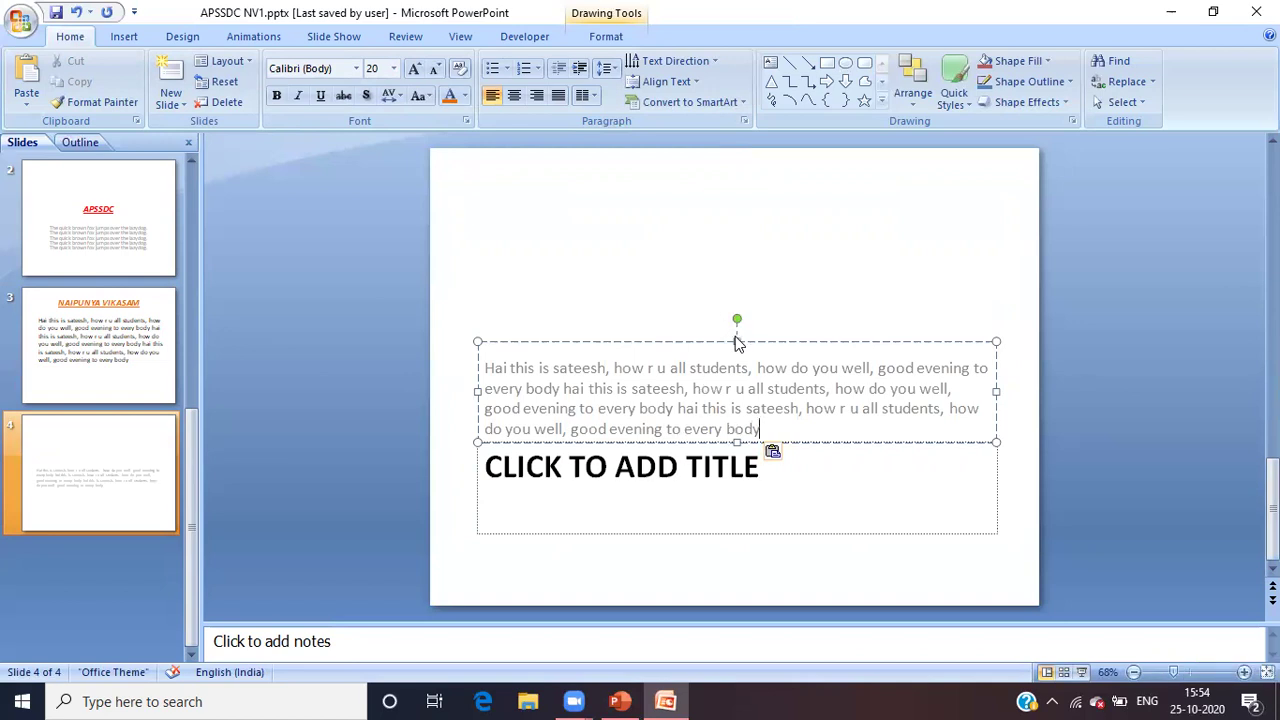
# Stretch the pasted box taller upward, underline the paragraph, and keep it left-aligned.
pyautogui.moveTo(737, 340); pyautogui.dragTo(730, 210)
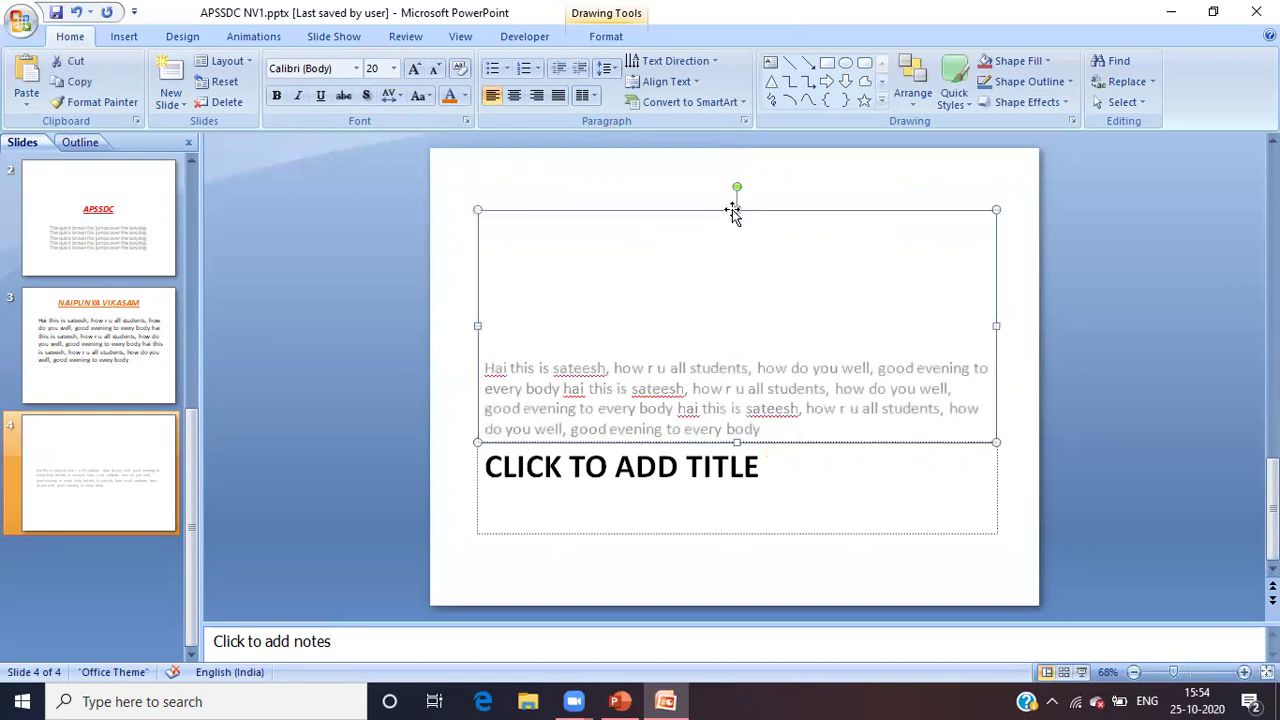
pyautogui.moveTo(770, 428); pyautogui.dragTo(478, 320)
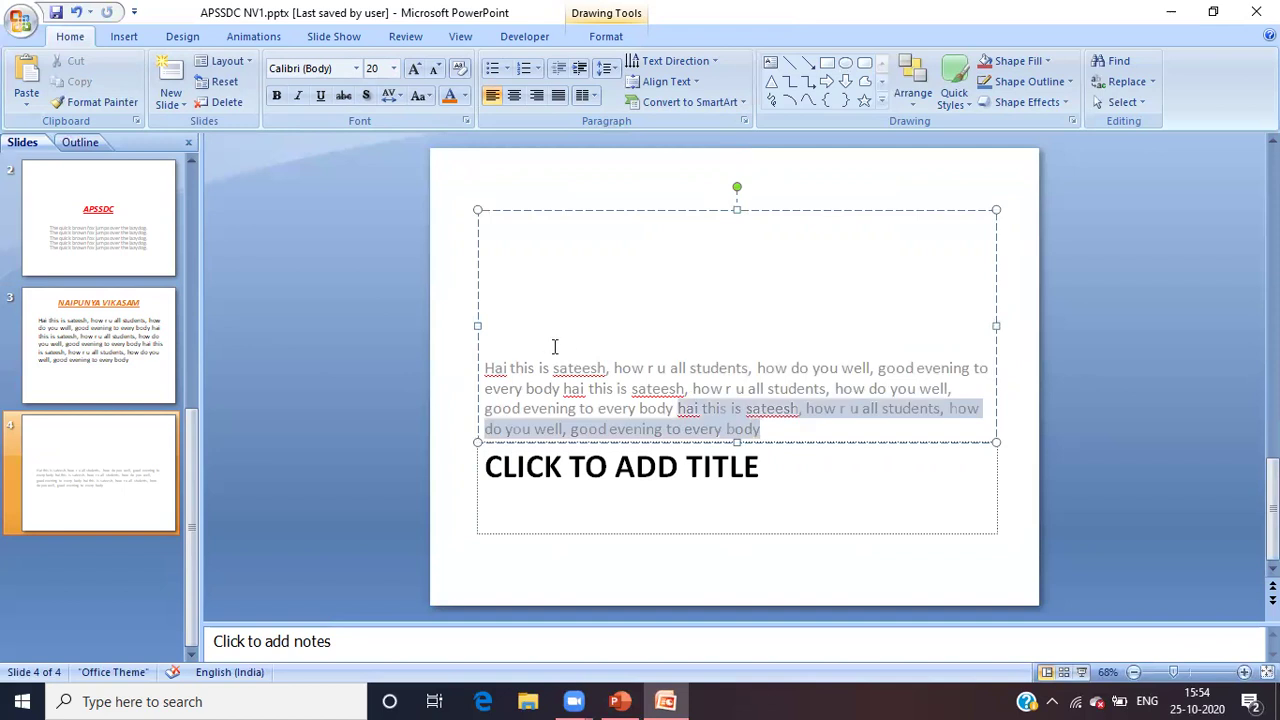
pyautogui.hotkey('ctrl', 'u')
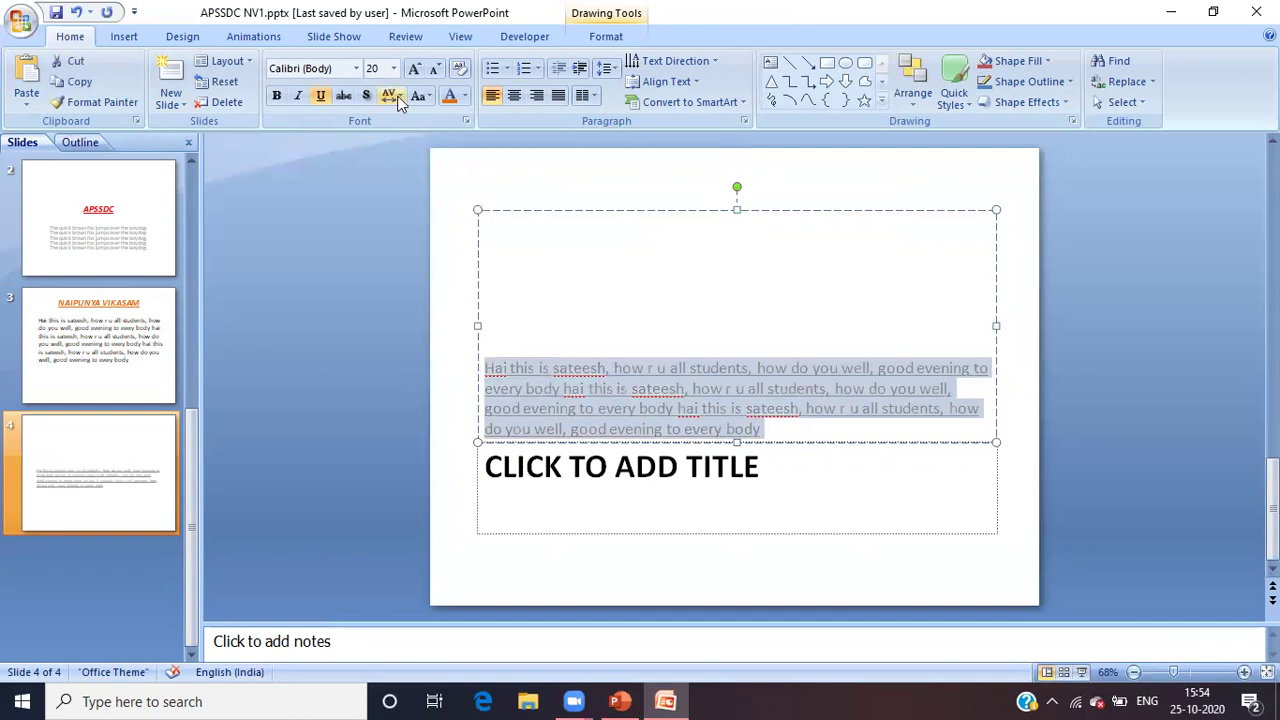
pyautogui.click(515, 96)
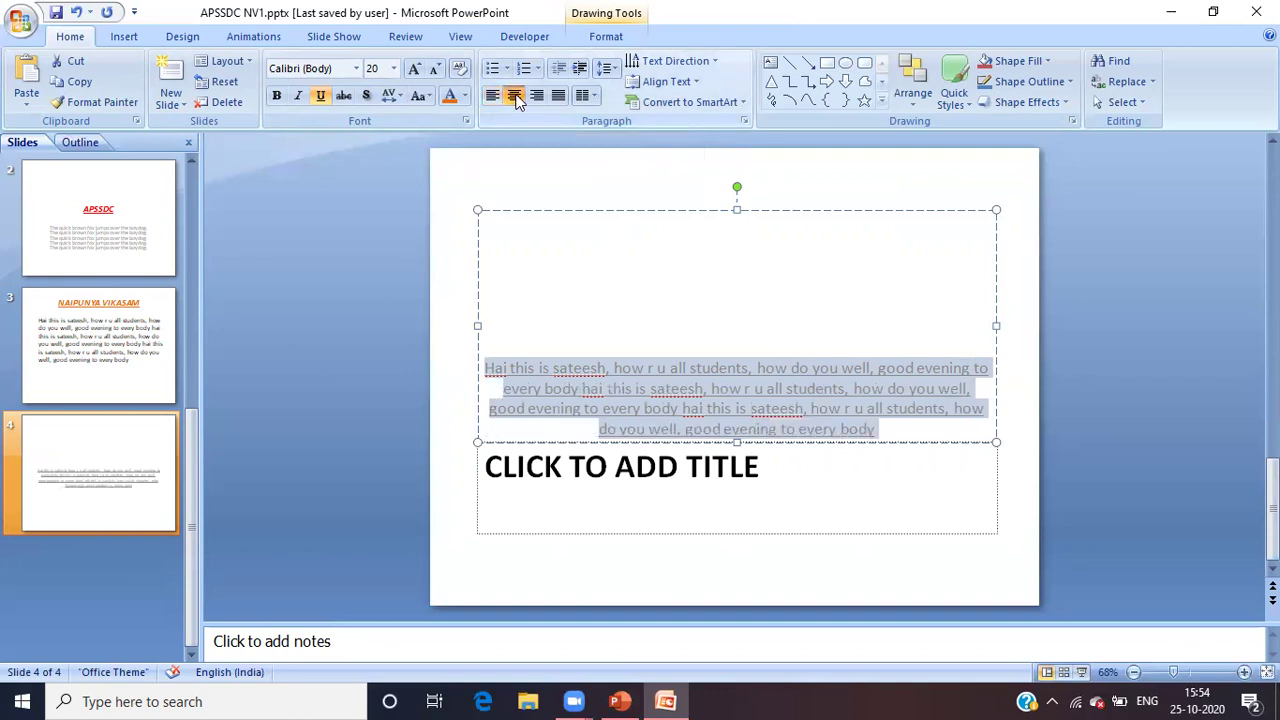
pyautogui.click(492, 96)
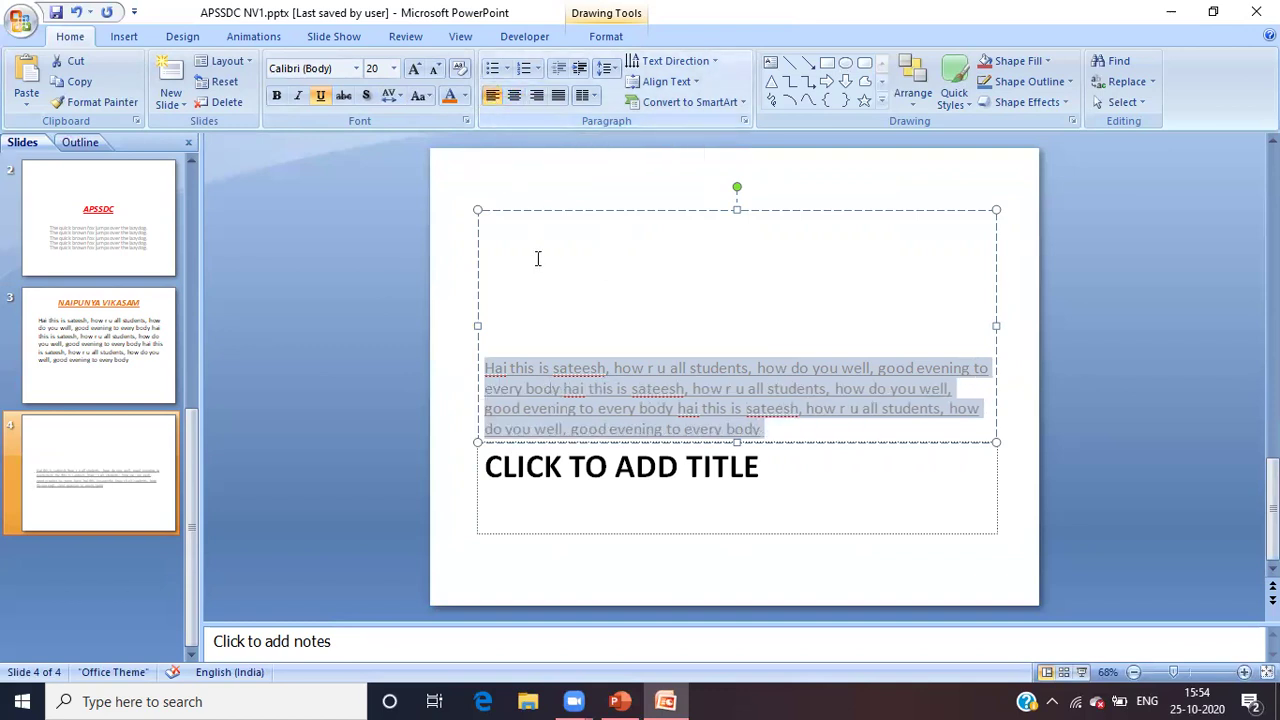
pyautogui.click(543, 271)
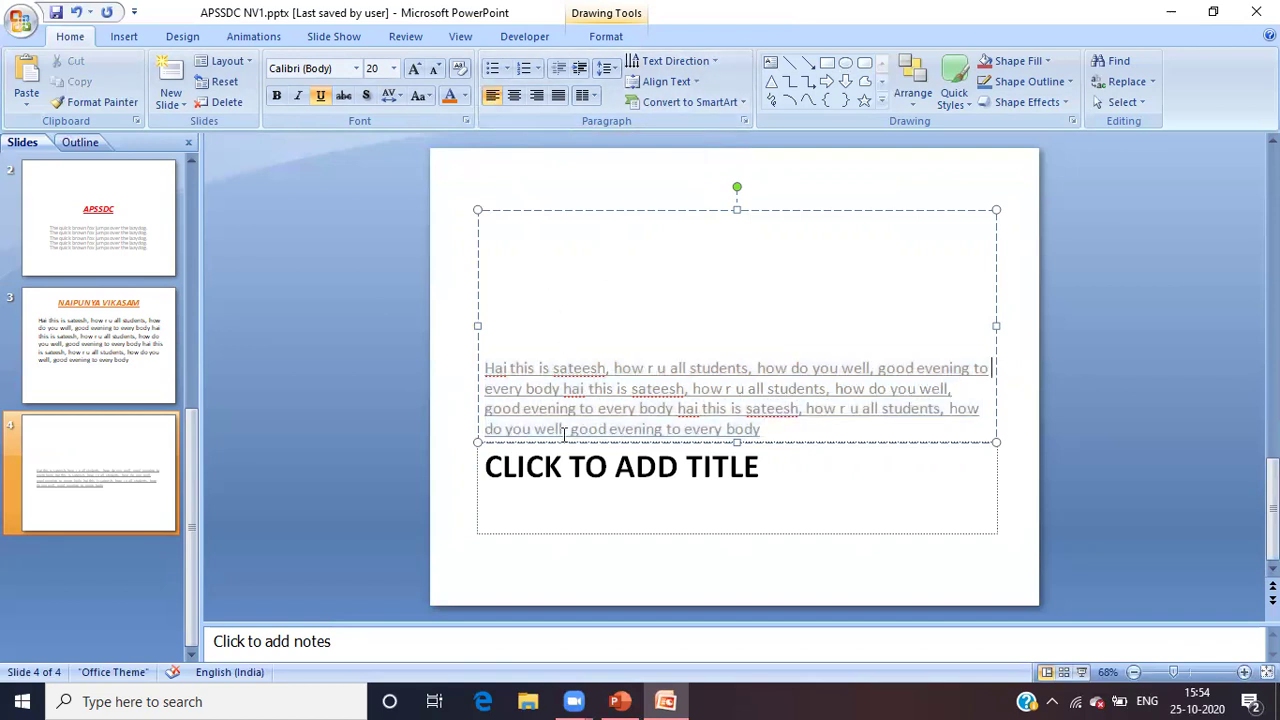
pyautogui.click(629, 509)
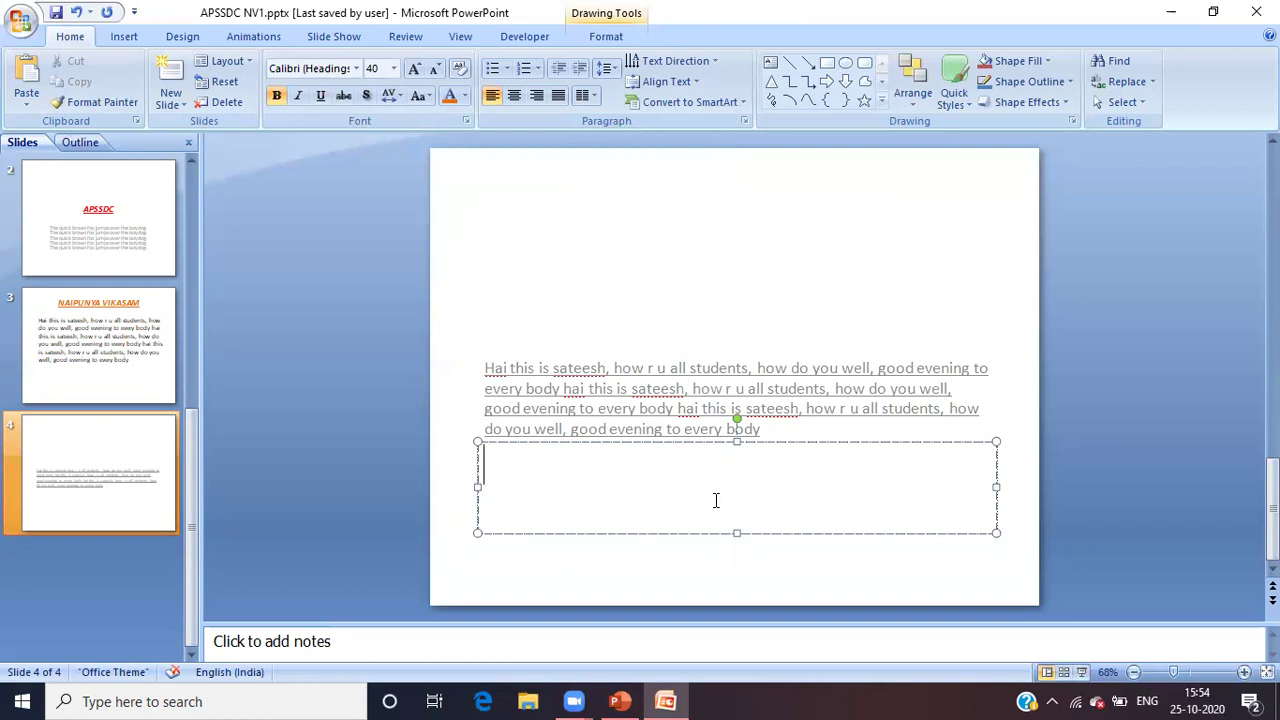
# Enter APTWR SCHOOL (B) P.KONAVALASA as slide 4's title.
pyautogui.write('APTWR SCHOOL ')
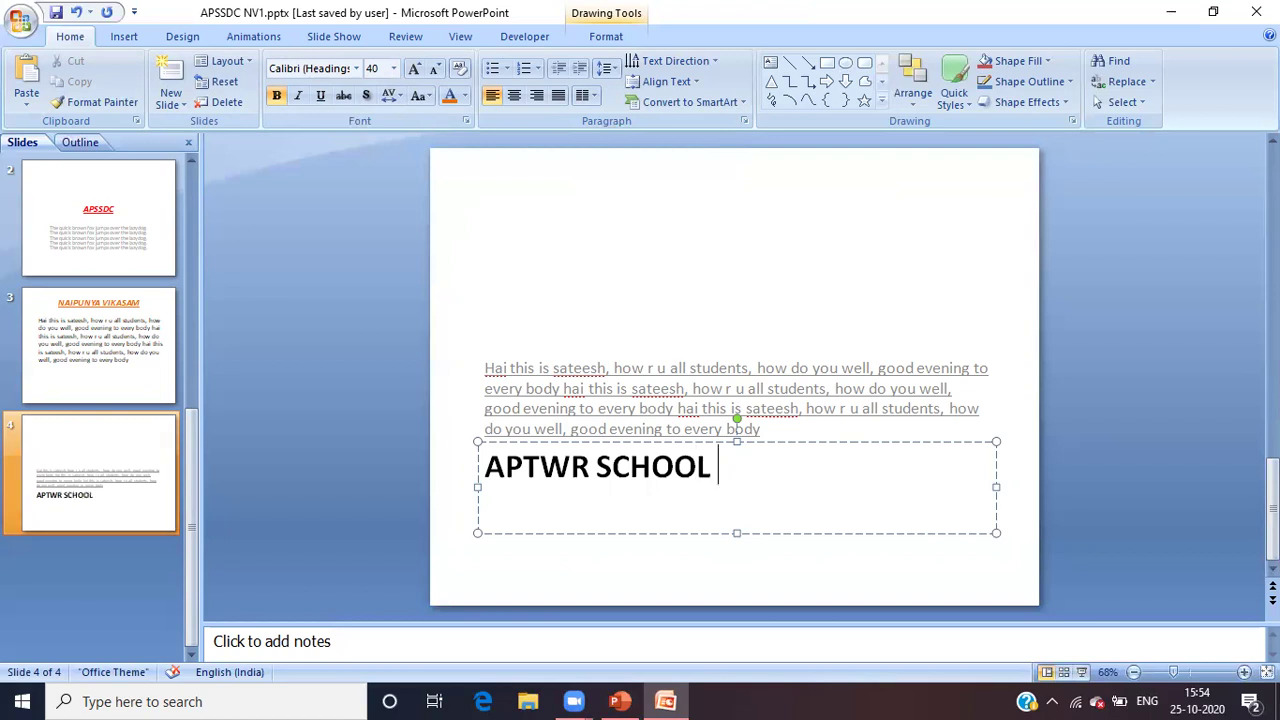
pyautogui.write('(B) P.KONAVALASA')
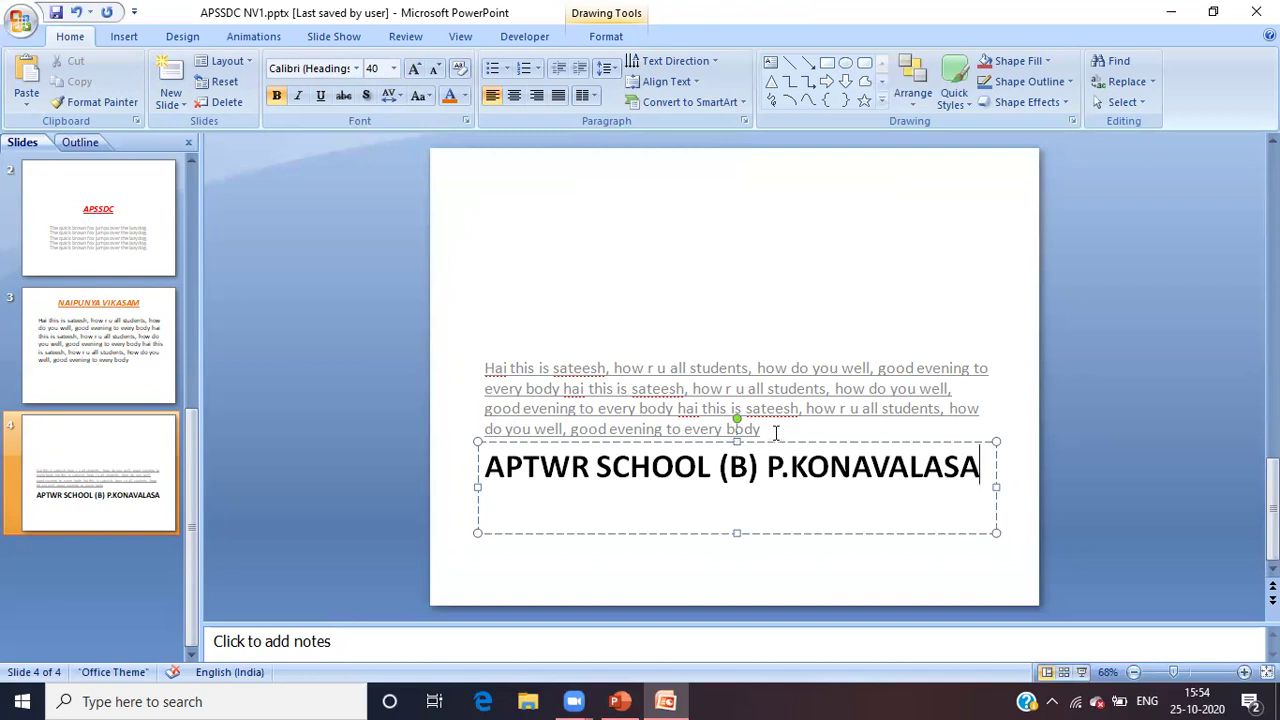
pyautogui.click(772, 431)
pyautogui.click(747, 510)
pyautogui.click(823, 408)
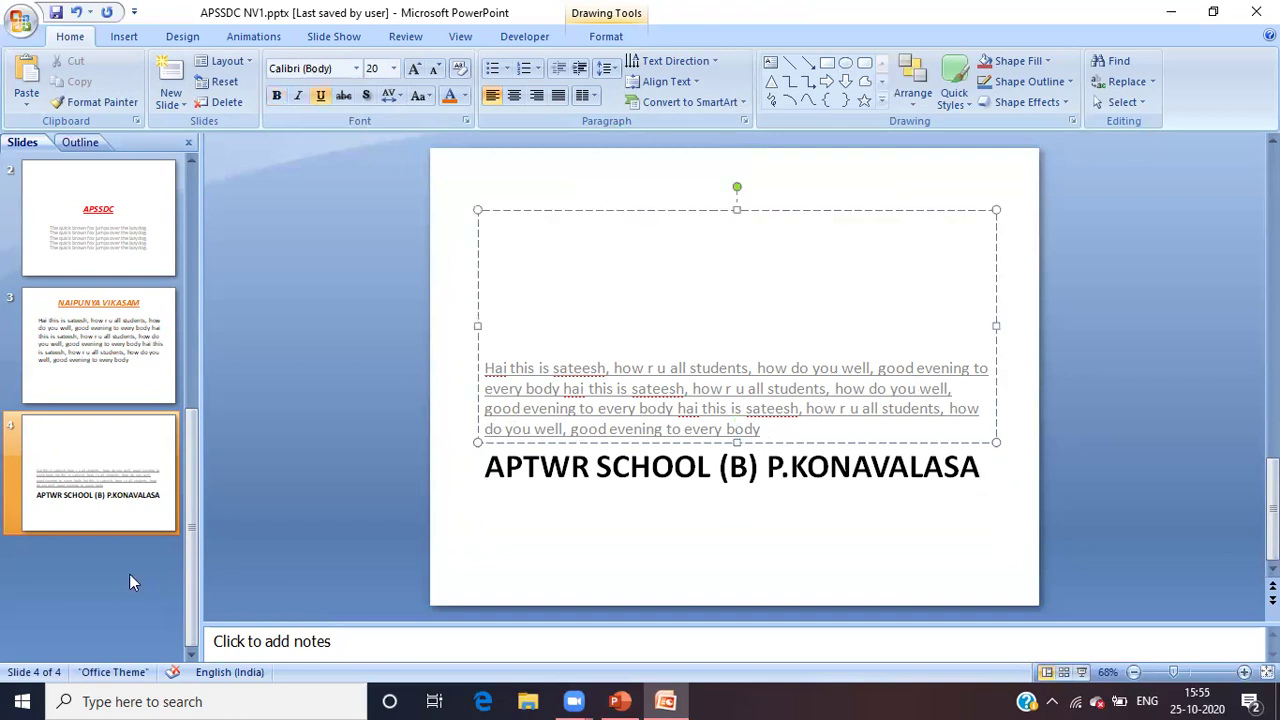
# Insert a Two Content slide as slide 5 after the school slide.
pyautogui.click(145, 451)
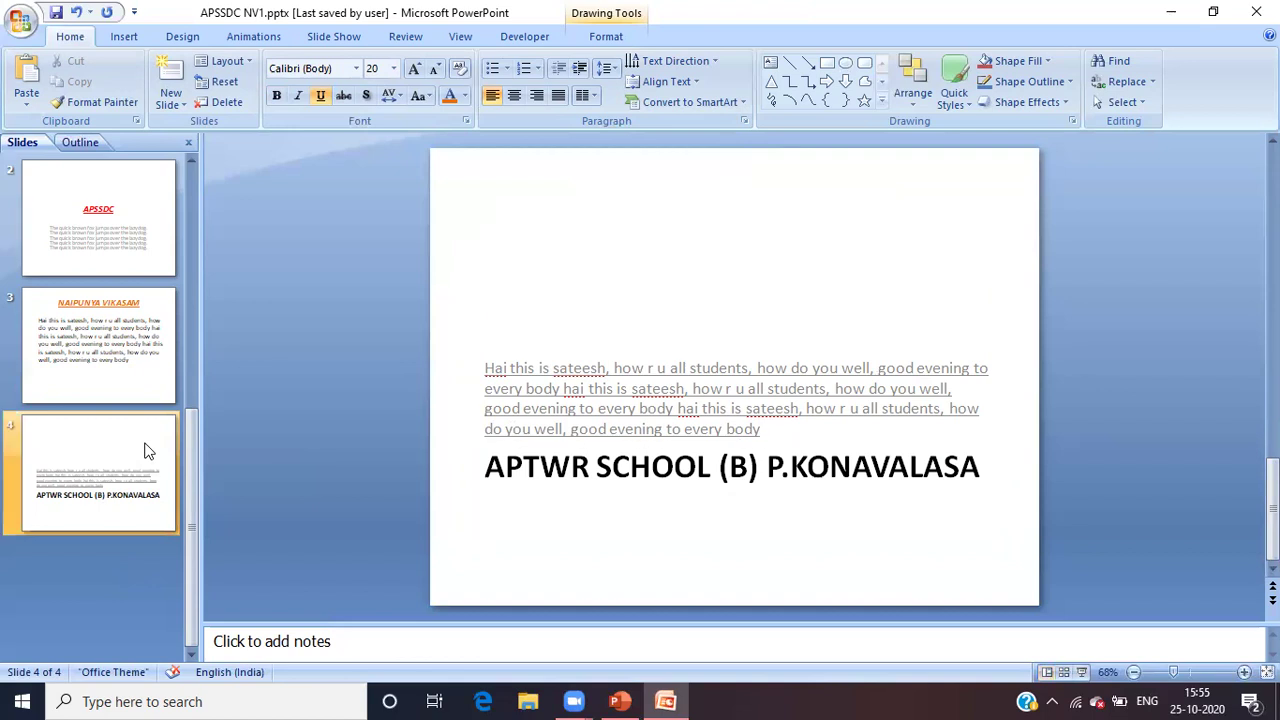
pyautogui.click(178, 105)
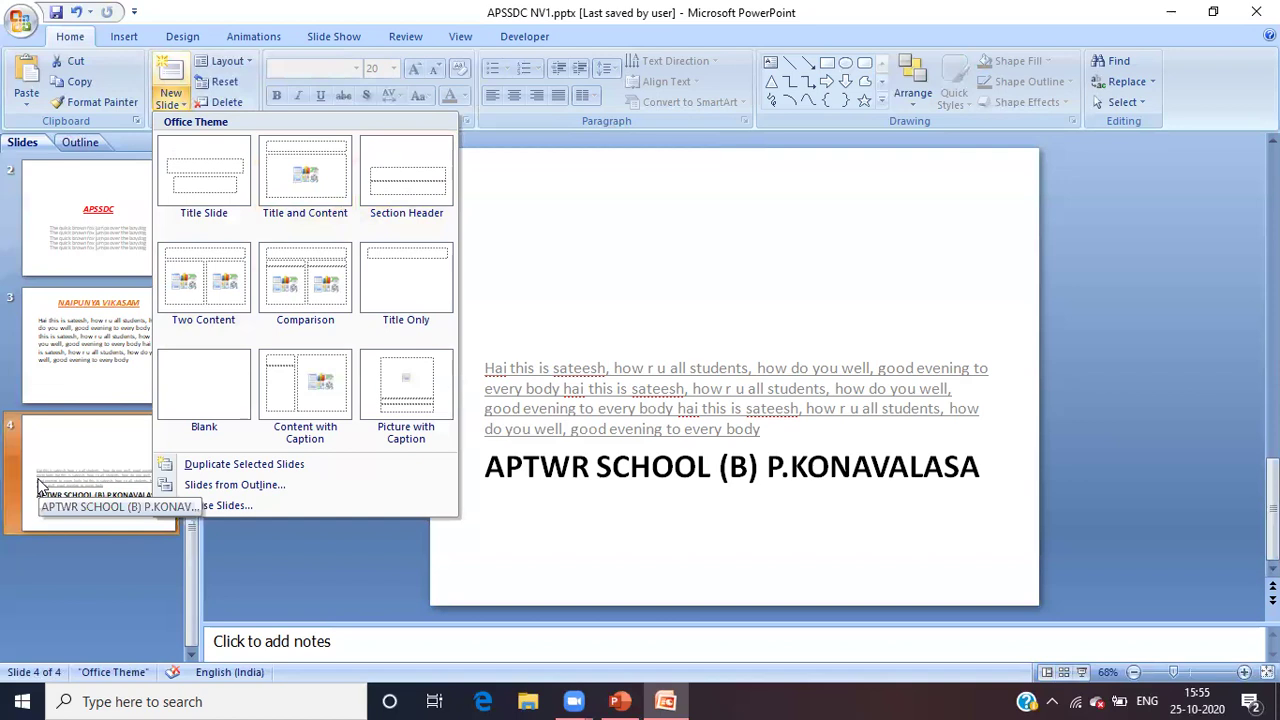
pyautogui.click(97, 535)
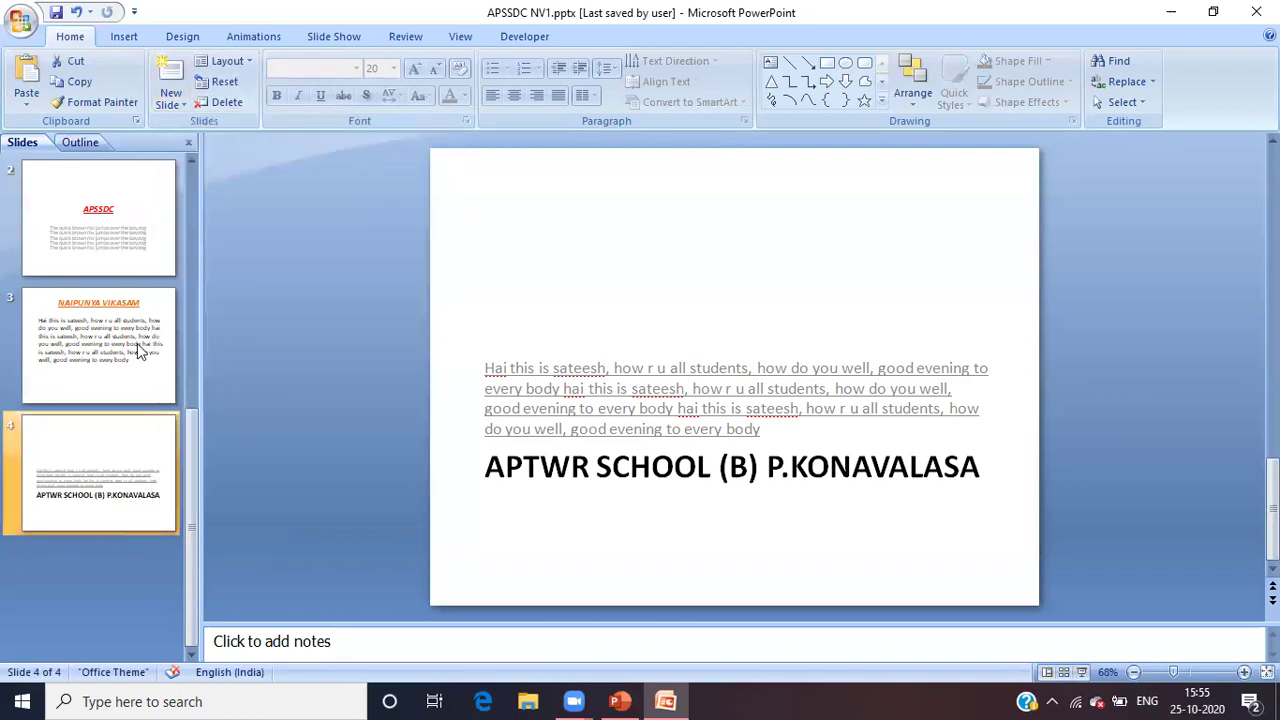
pyautogui.click(179, 105)
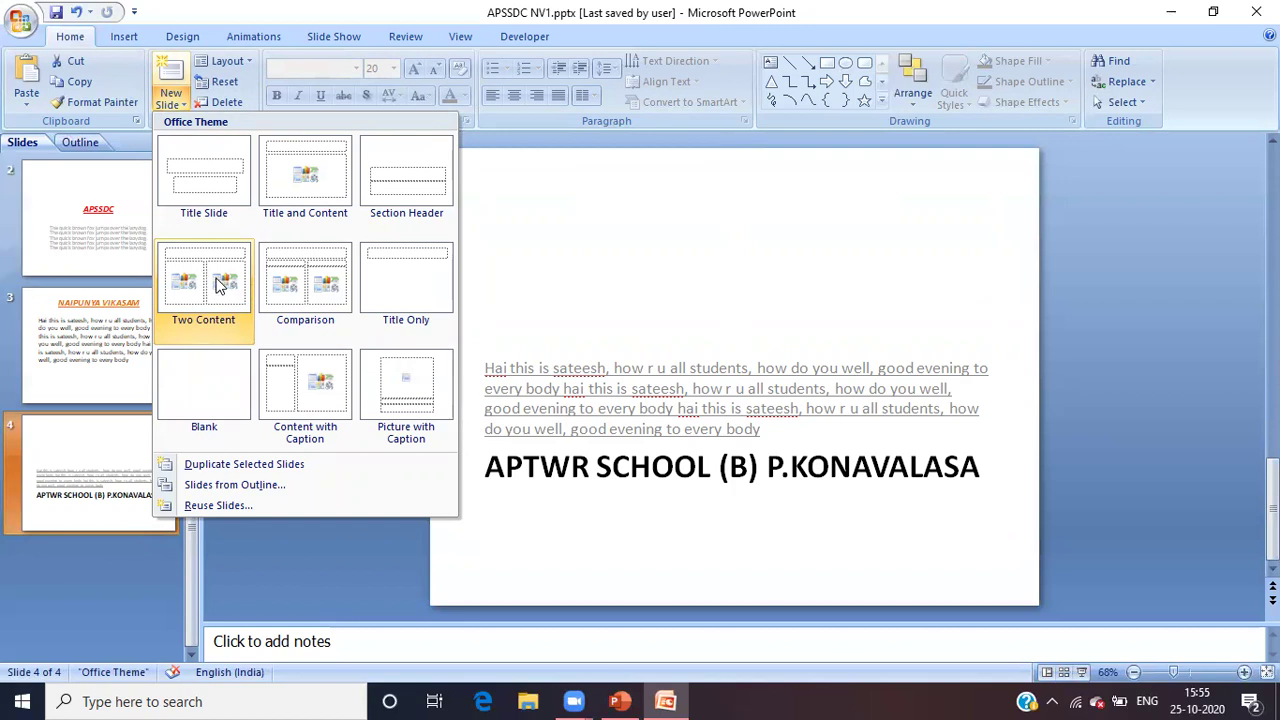
pyautogui.click(215, 282)
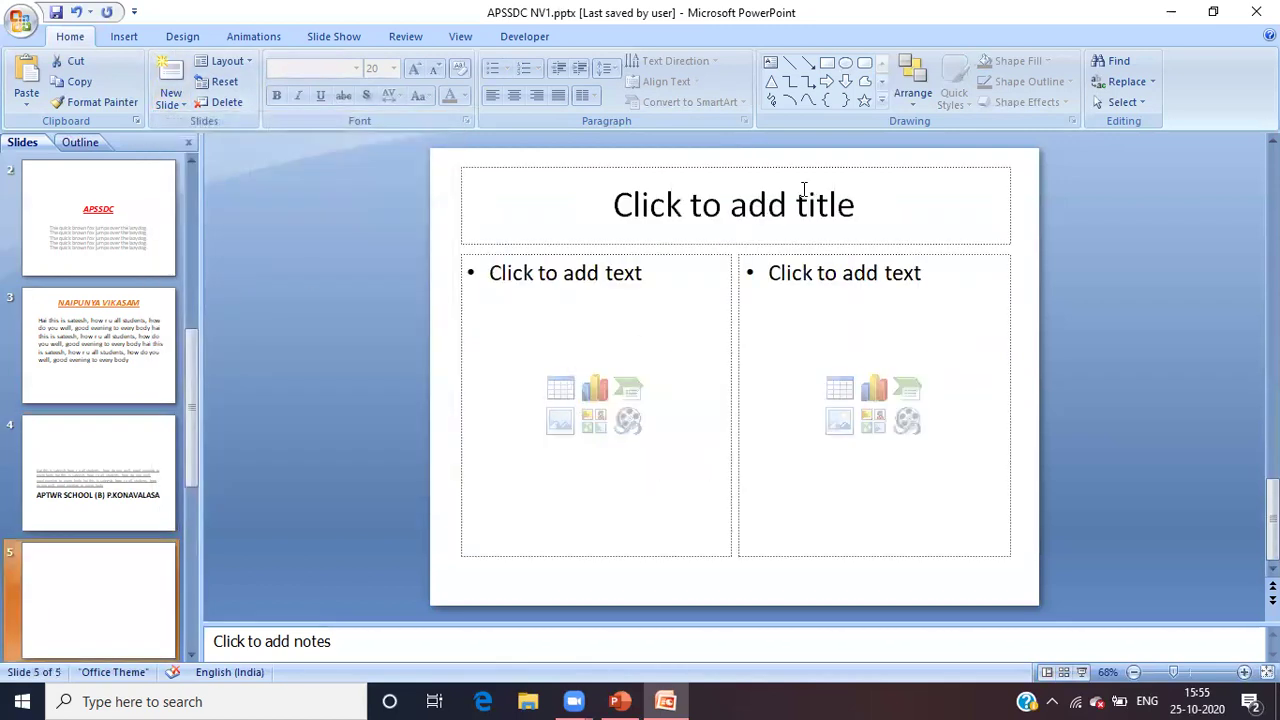
# Type APSSDC into slide 5's title and select it.
pyautogui.click(795, 228)
pyautogui.click(618, 316)
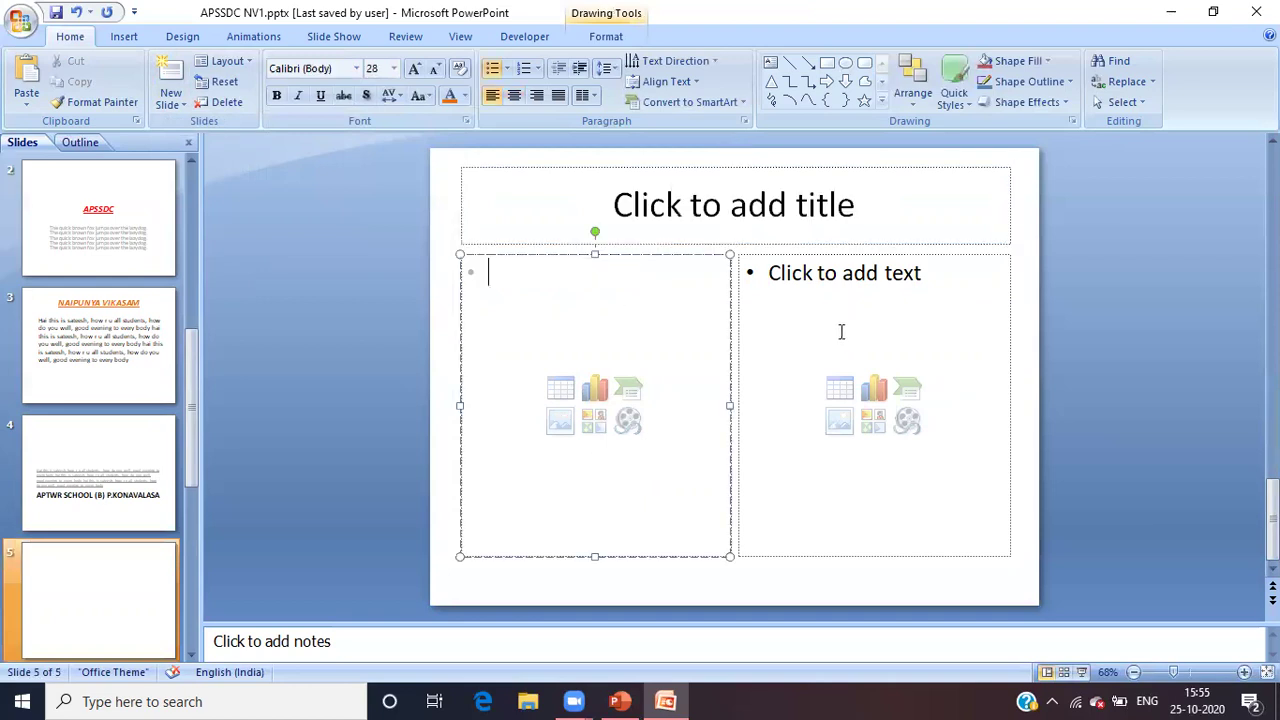
pyautogui.click(842, 332)
pyautogui.click(774, 200)
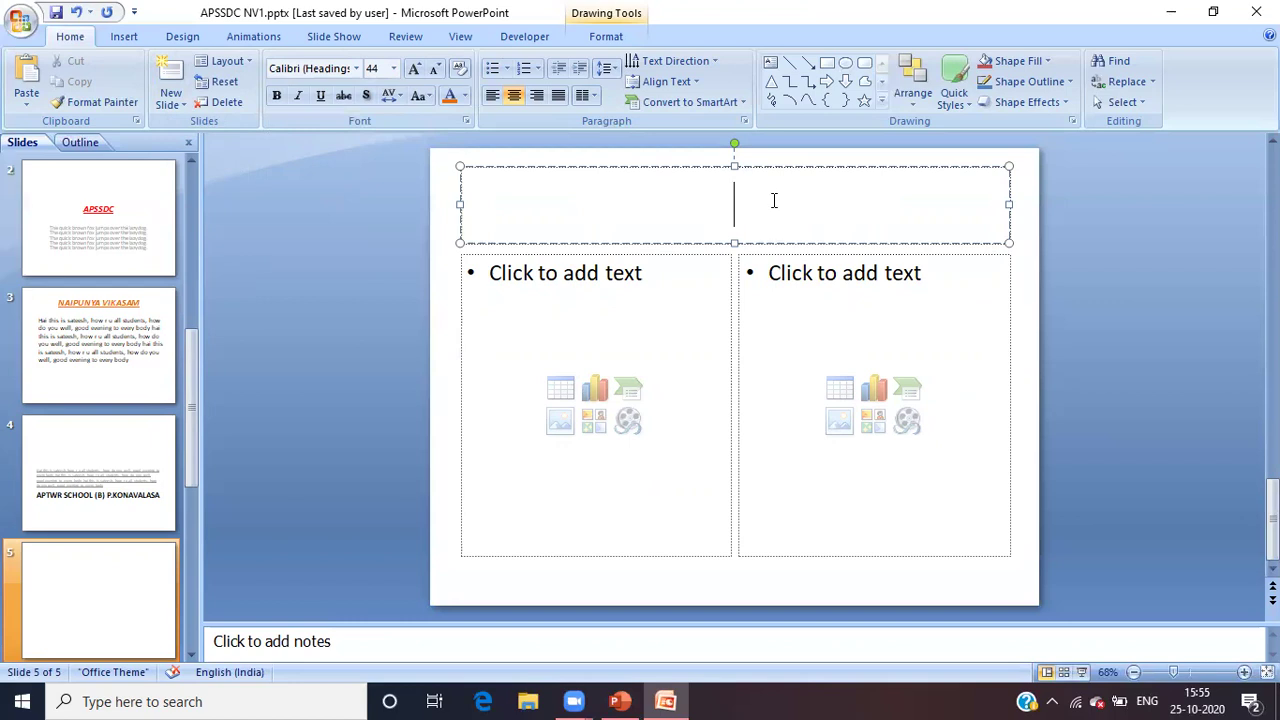
pyautogui.write('APSSDC')
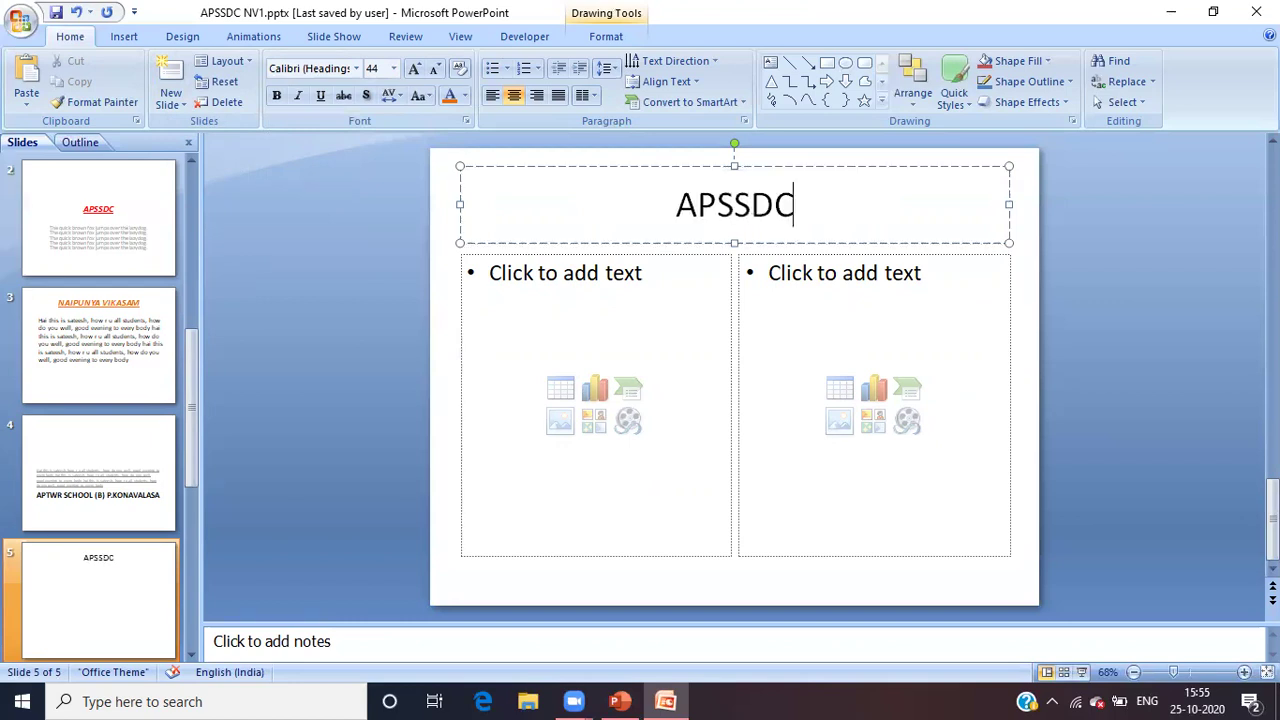
pyautogui.hotkey('shift', 'Left')
pyautogui.hotkey('shift', 'Left')
pyautogui.hotkey('shift', 'Left')
pyautogui.hotkey('shift', 'Left')
pyautogui.hotkey('shift', 'Left')
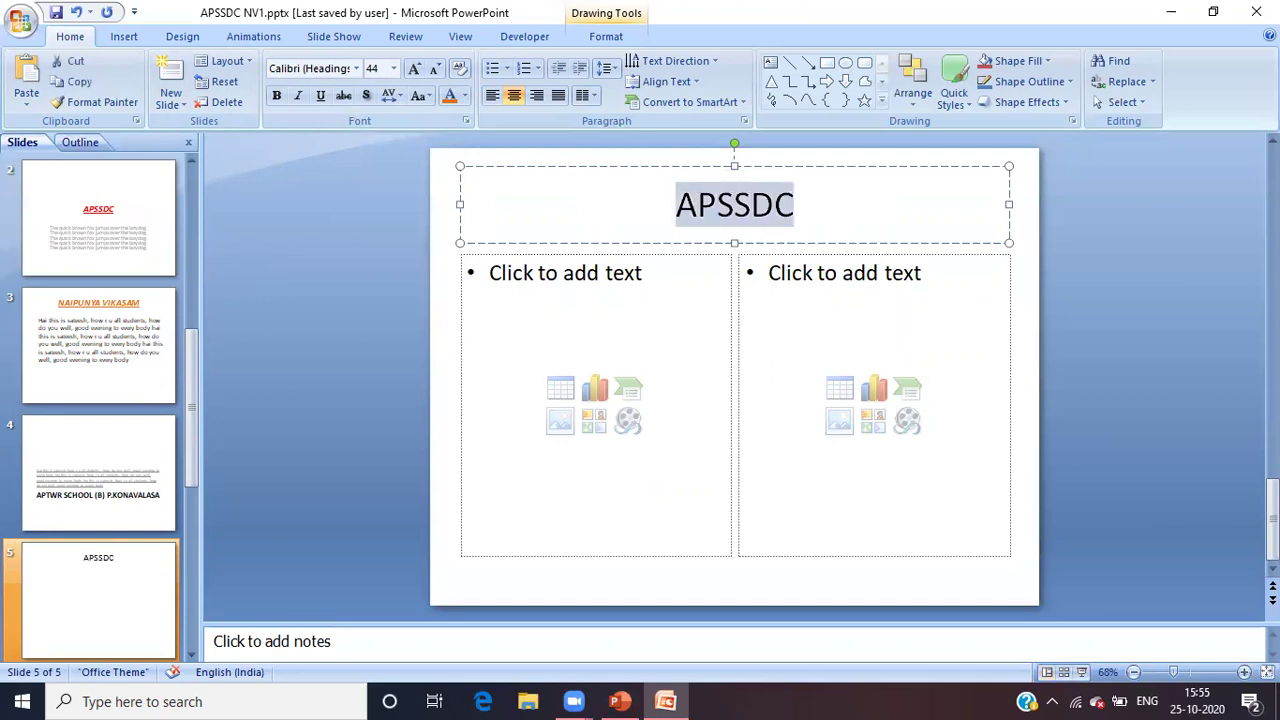
# Make the APSSDC title orange, underlined, italic and bold.
pyautogui.click(449, 98)
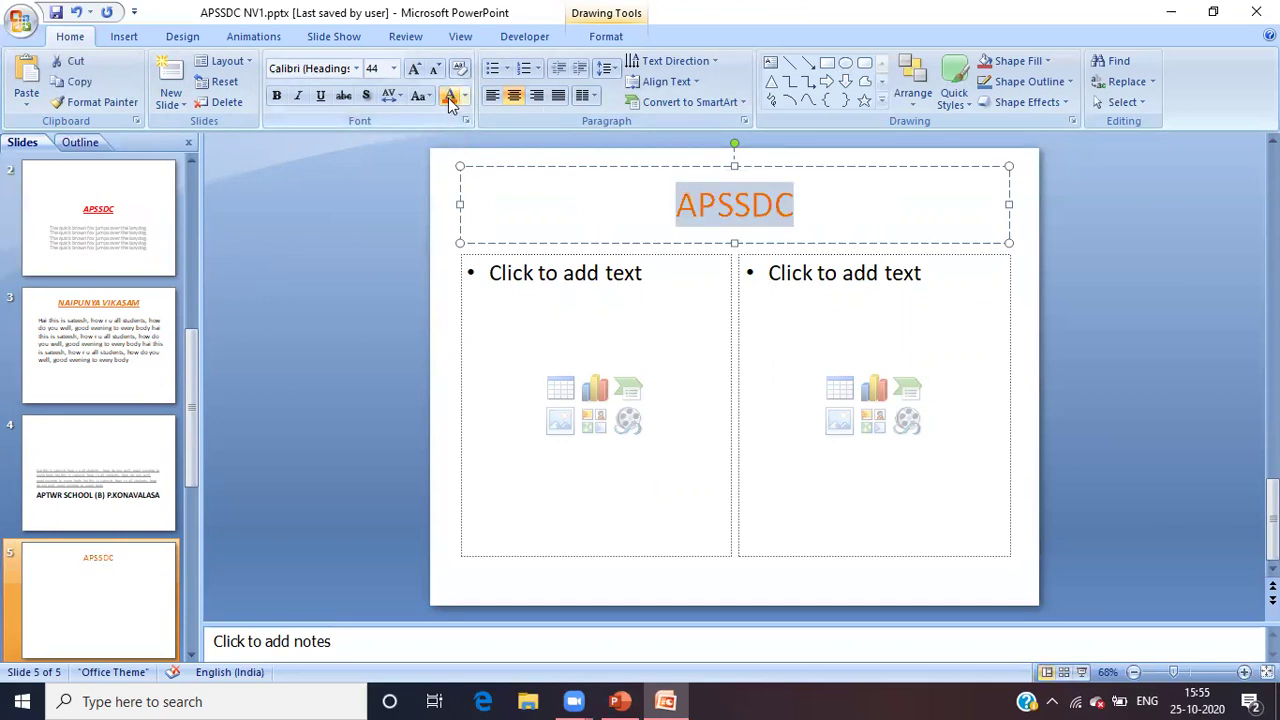
pyautogui.click(318, 98)
pyautogui.click(297, 96)
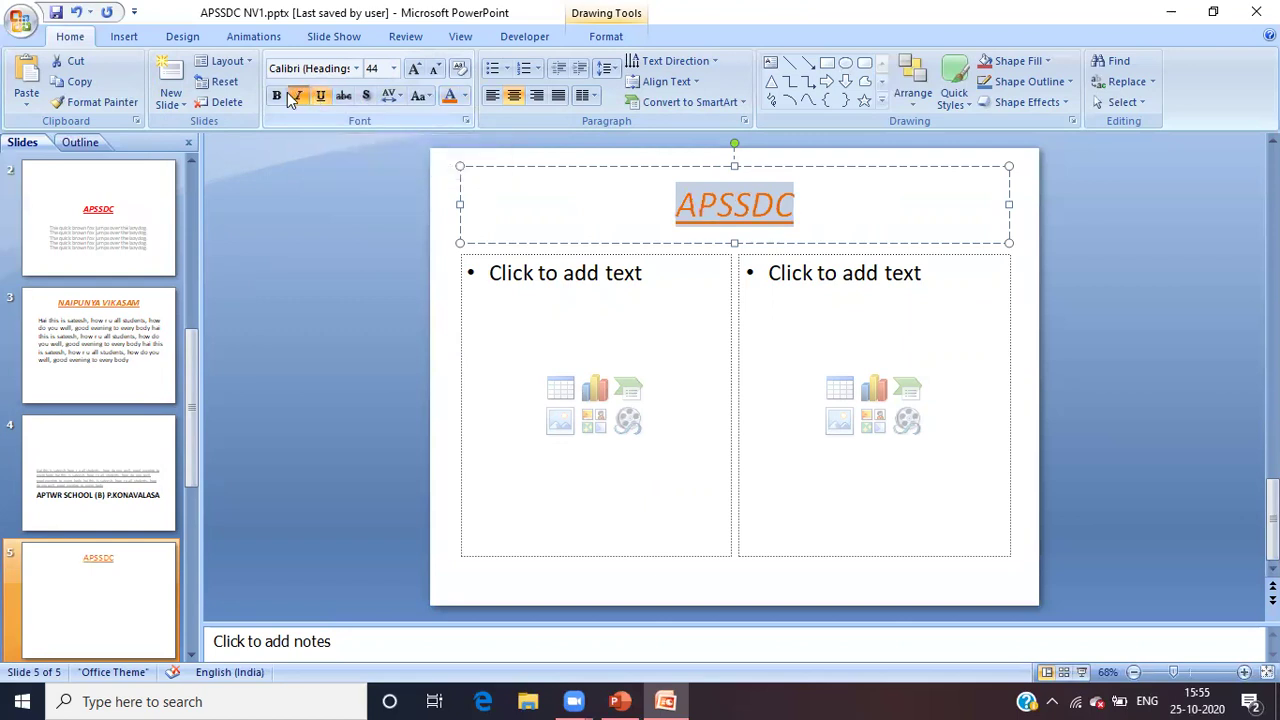
pyautogui.click(278, 96)
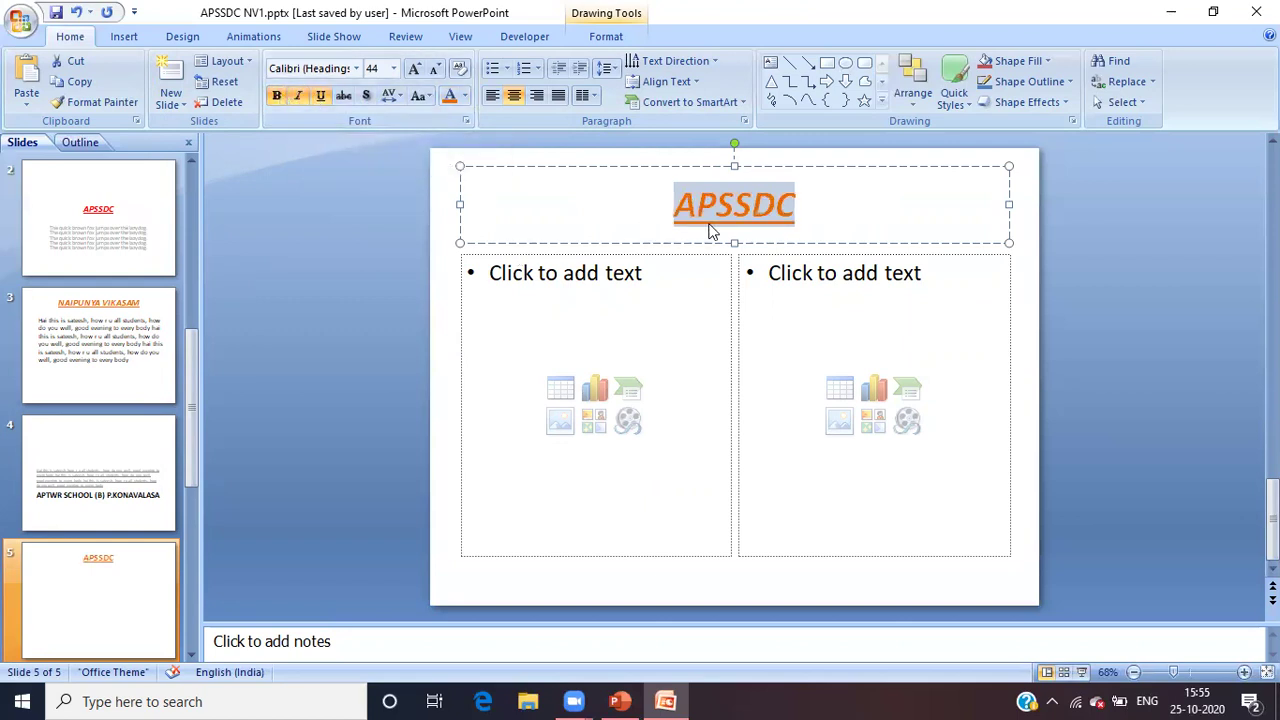
# List MS OFFICE, MS WORD, MS EXCEL, MS POWER POINT, MS ACCESS, MS OUT LOOK in the left column.
pyautogui.click(654, 328)
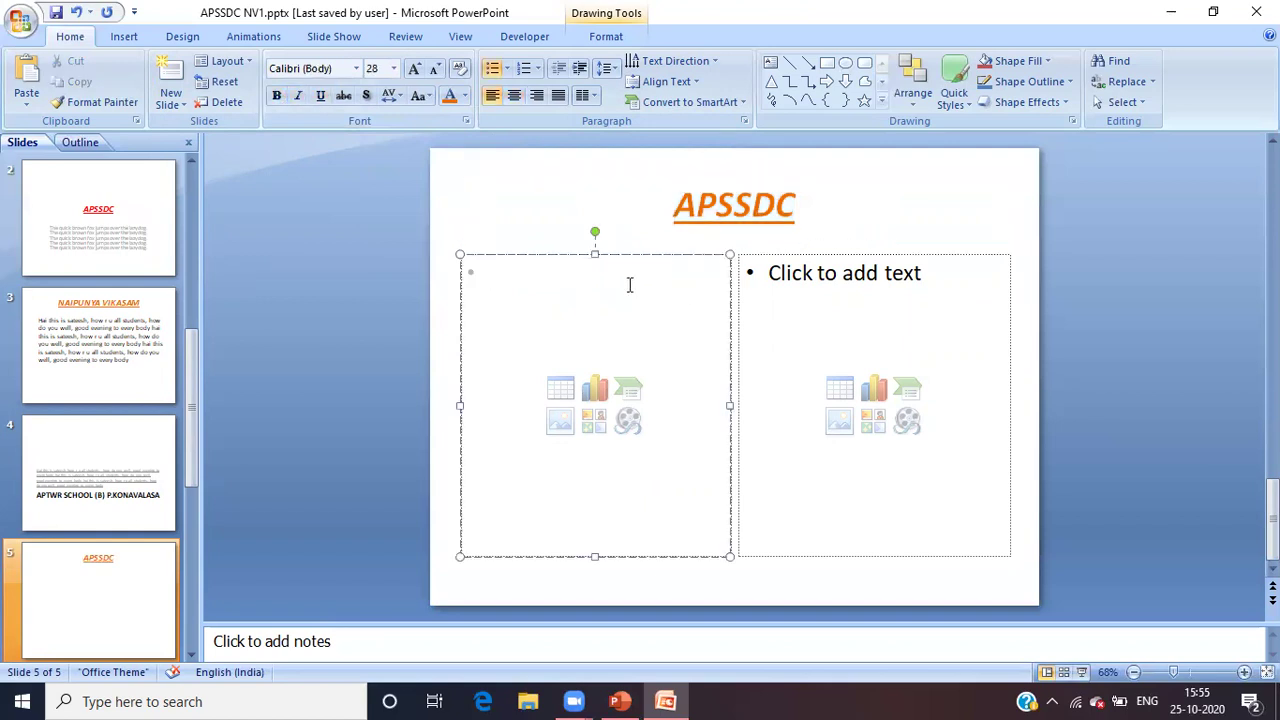
pyautogui.write('MS OFFICE ')
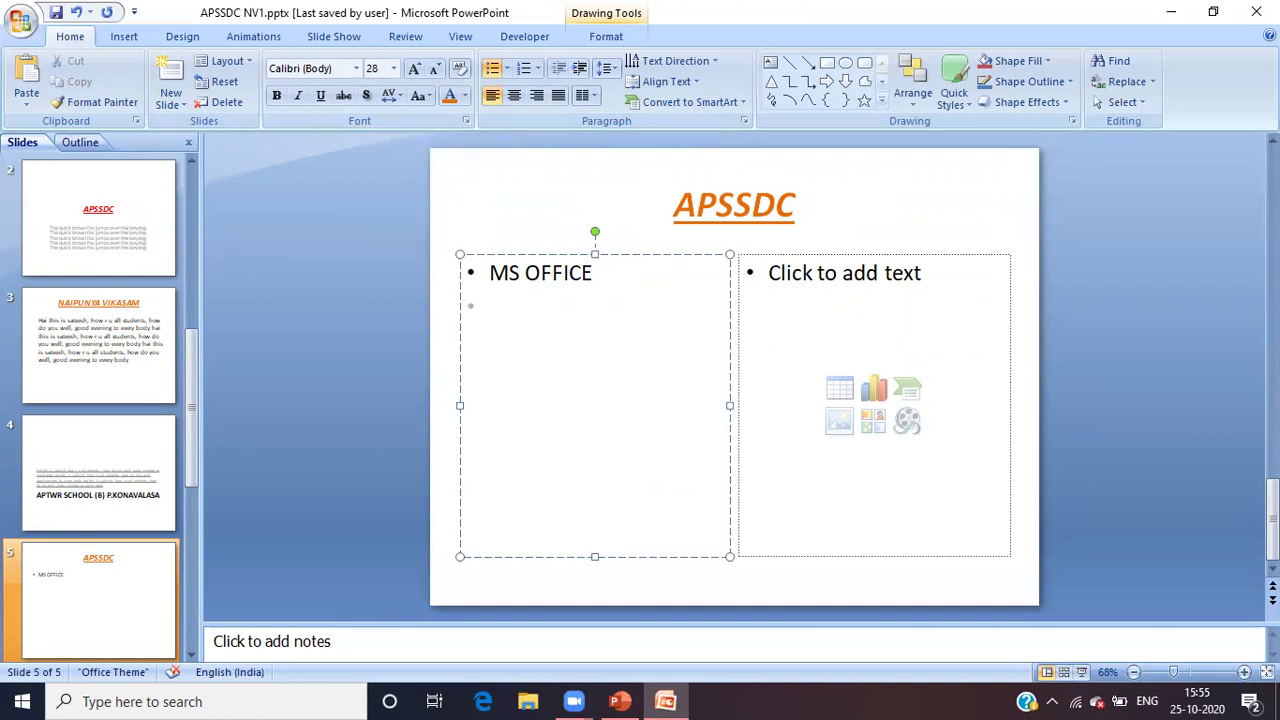
pyautogui.write('MS WORD')
pyautogui.press('Return')
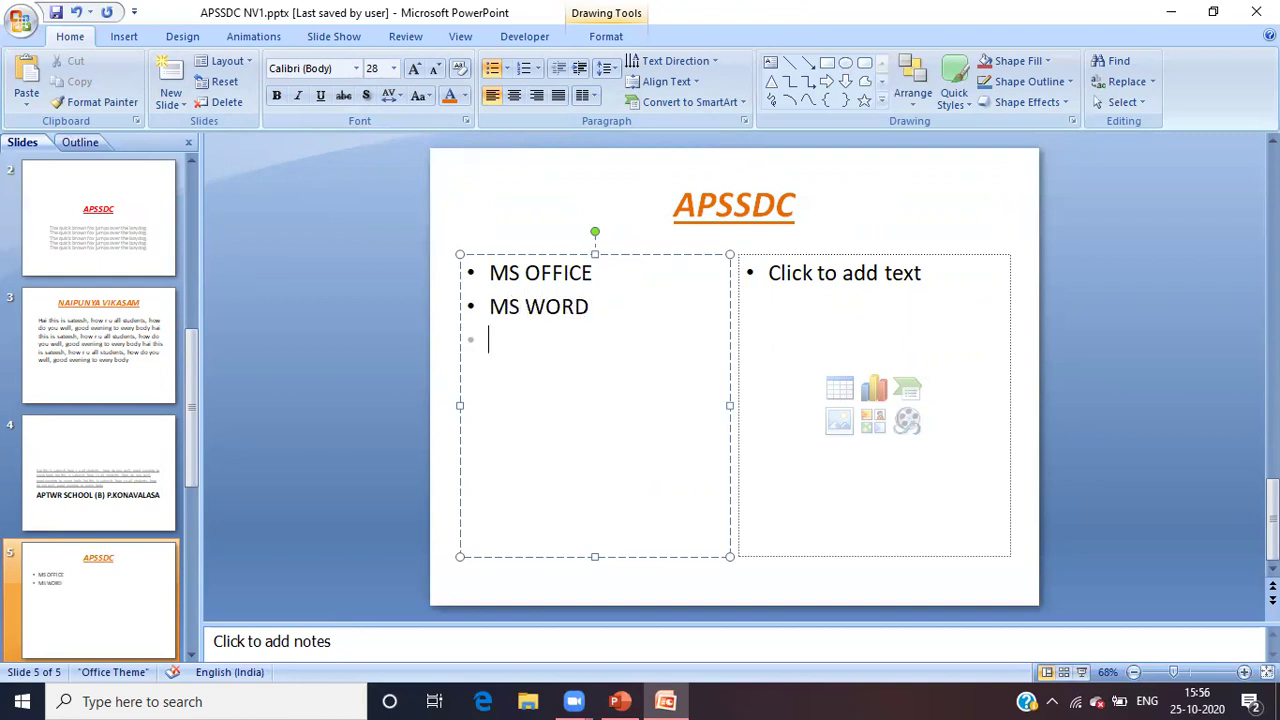
pyautogui.write('MS')
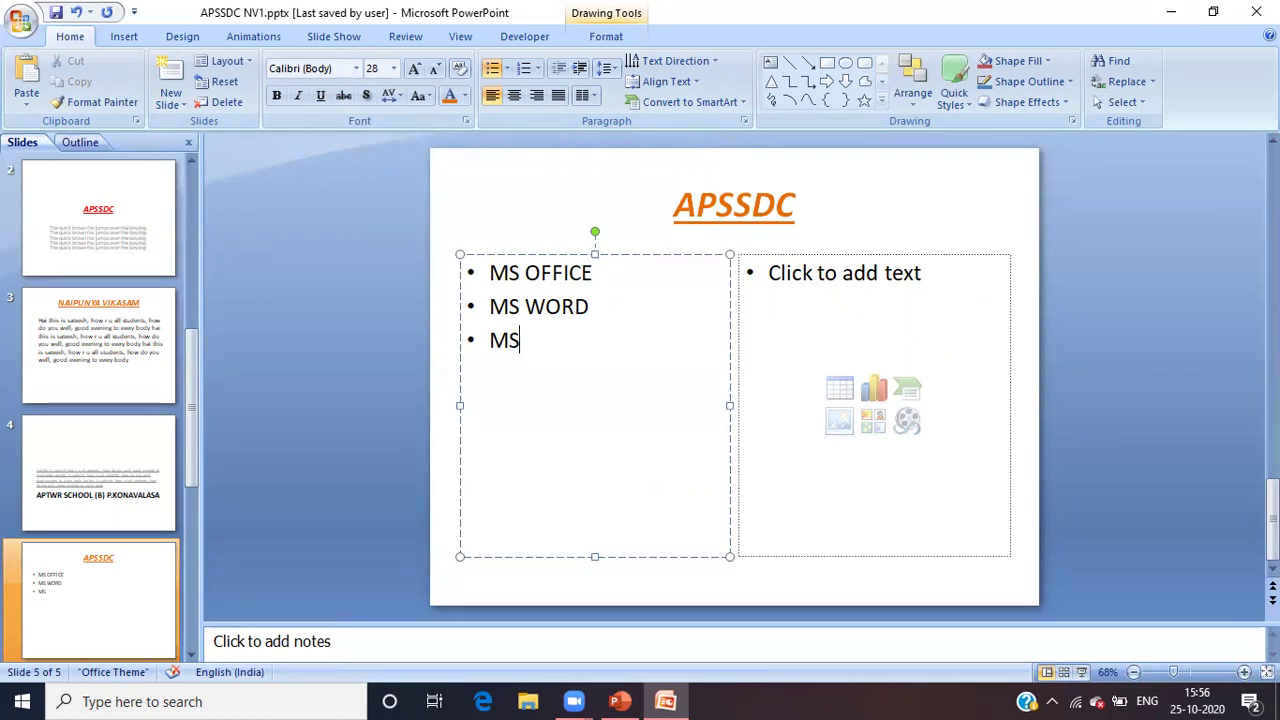
pyautogui.write(' EXCELL')
pyautogui.press('BackSpace')
pyautogui.press('Return')
pyautogui.write('MS')
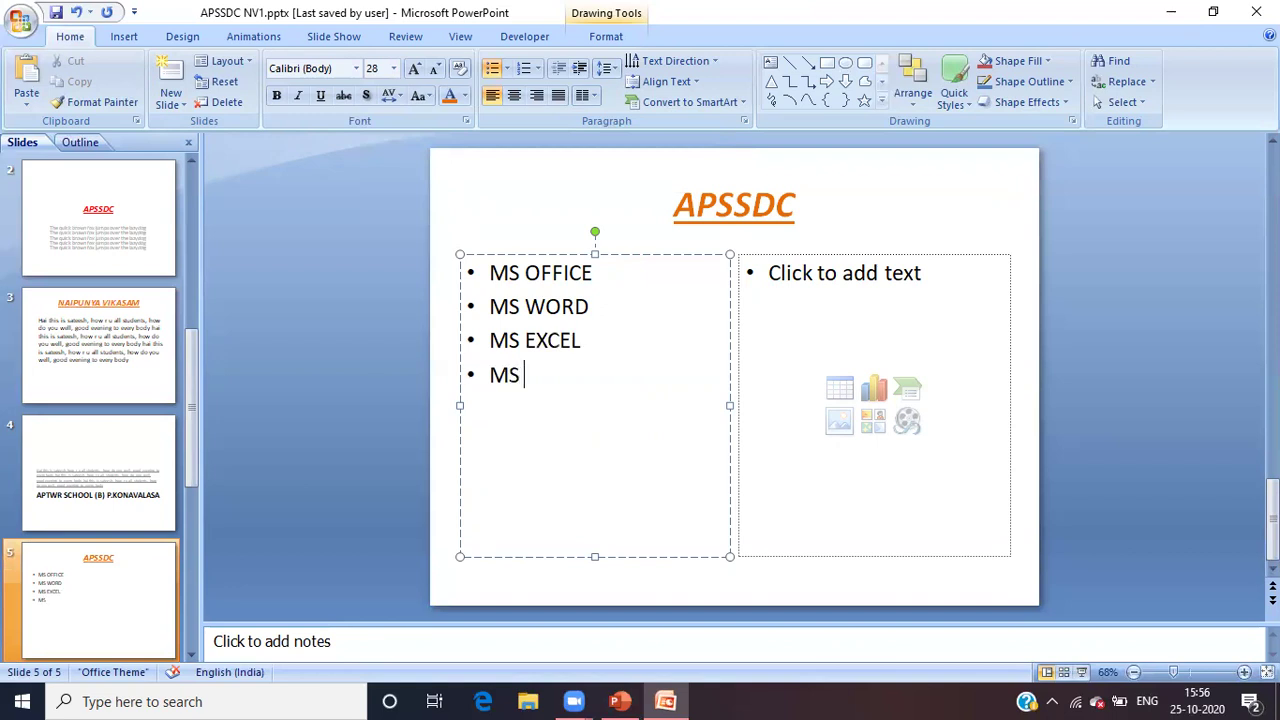
pyautogui.write(' POWER')
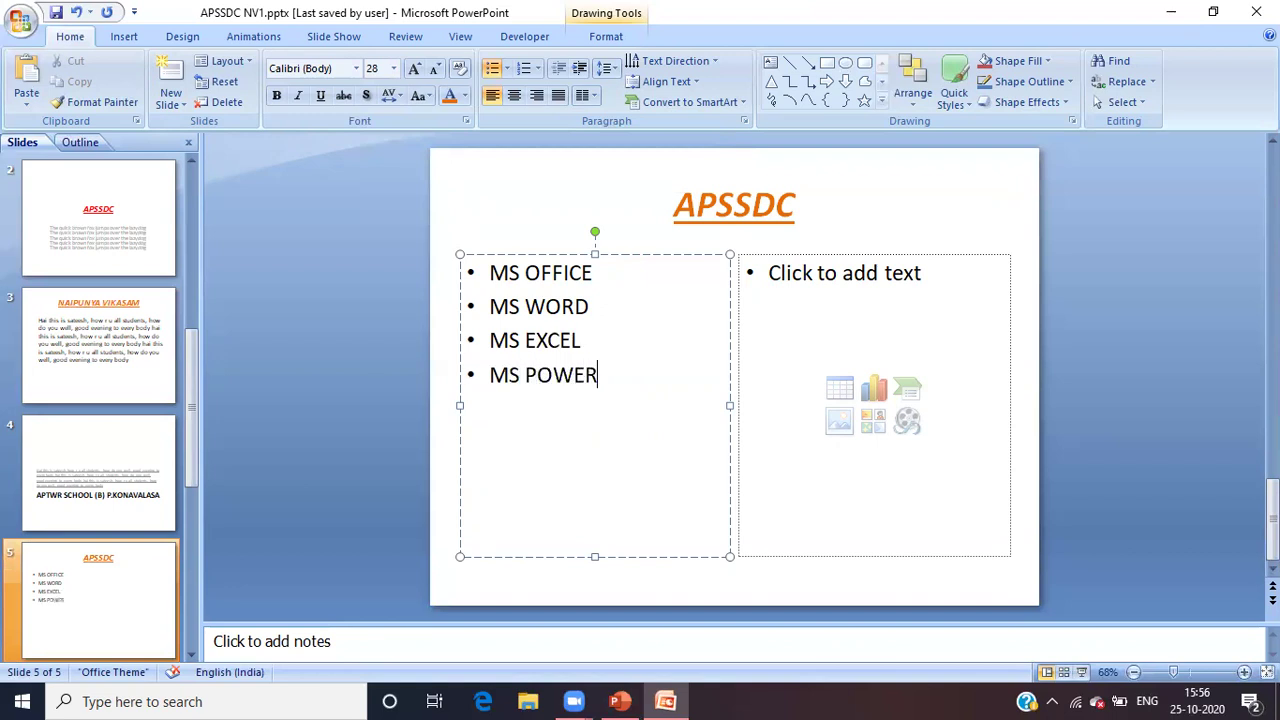
pyautogui.write(' POINT ')
pyautogui.write('MS AA')
pyautogui.press('BackSpace')
pyautogui.write('CCESS ')
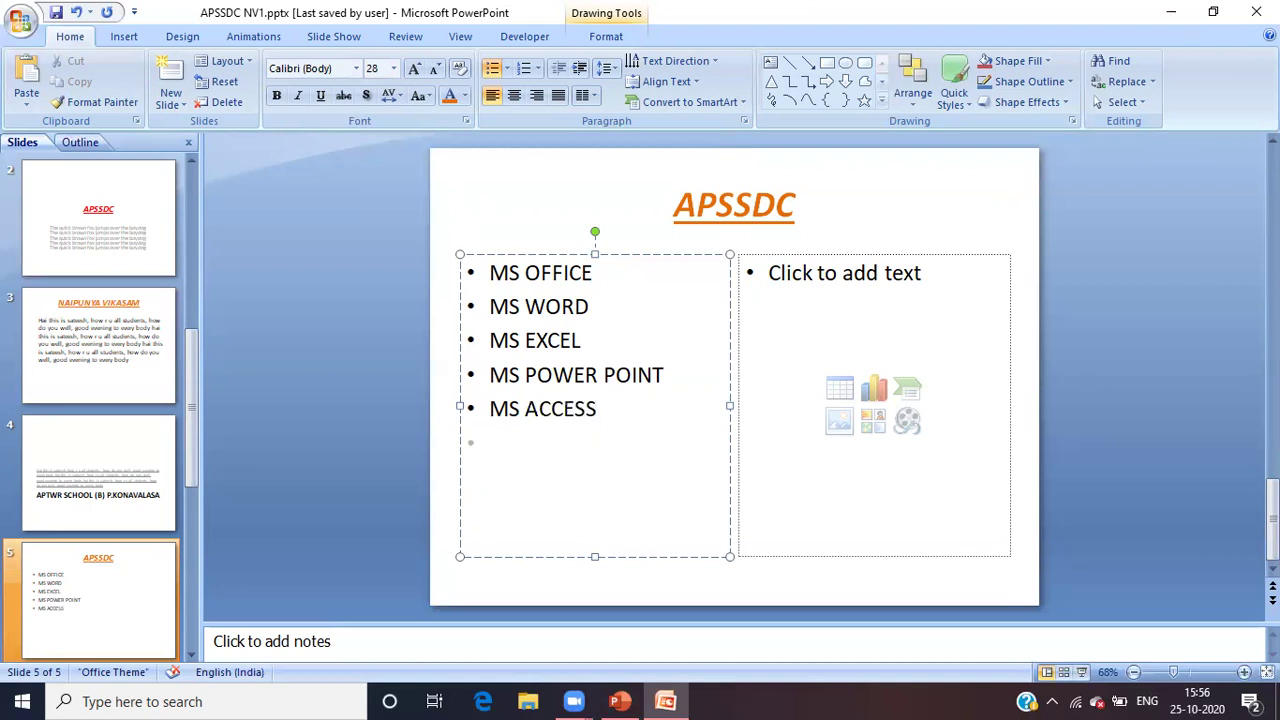
pyautogui.write('MS OUT LOOK')
pyautogui.press('Return')
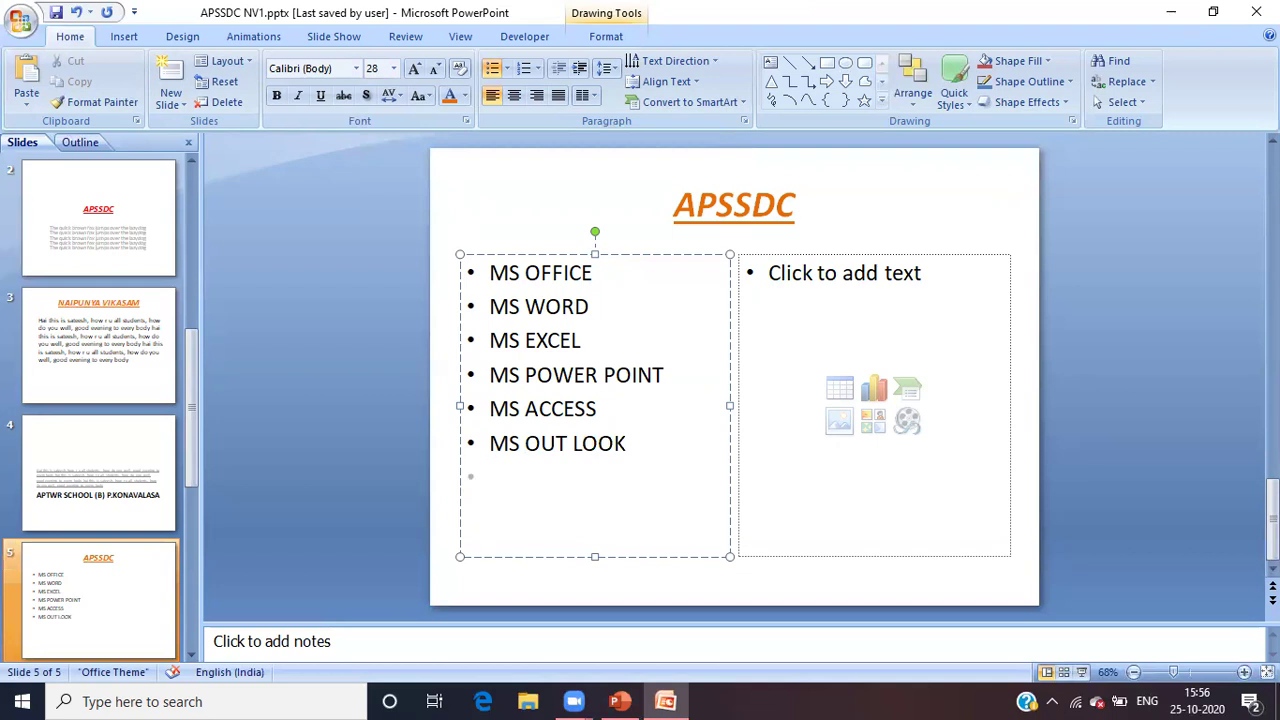
# Start slide 5's right column with the bullets 10TH CLASS and 9TH NCLASS.
pyautogui.click(638, 332)
pyautogui.click(861, 306)
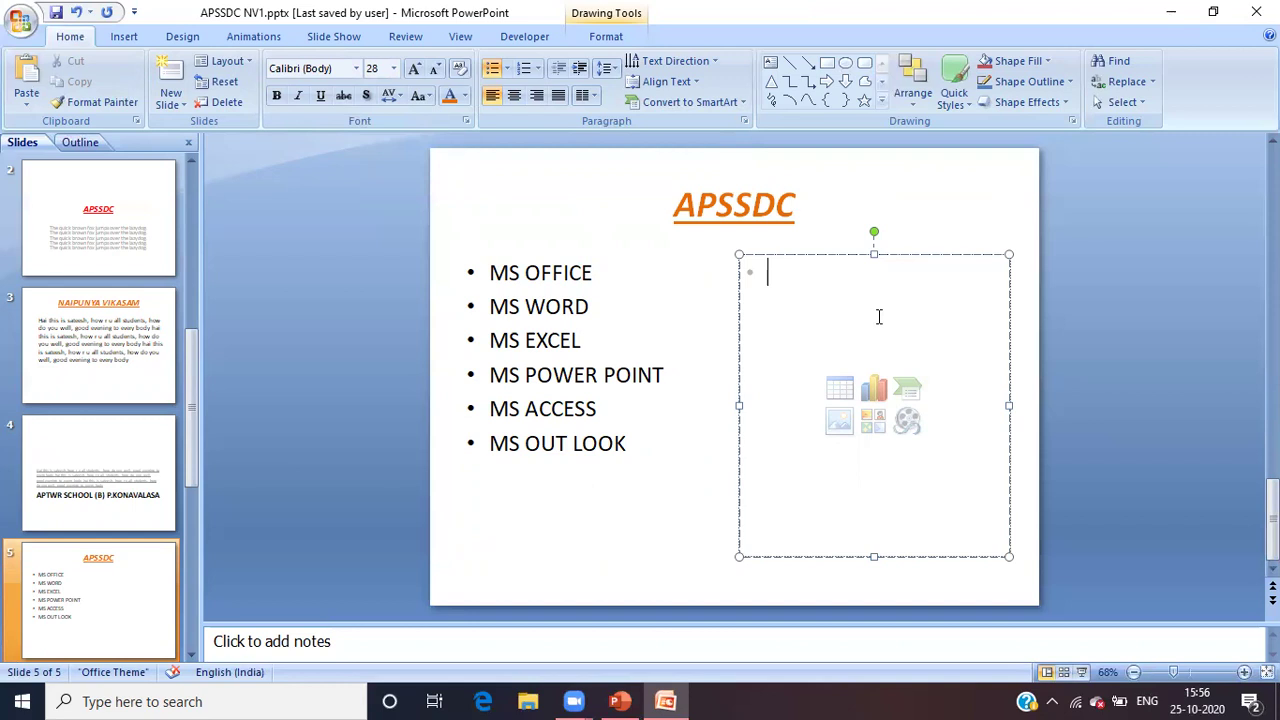
pyautogui.write('10TH CLASS')
pyautogui.press('Return')
pyautogui.write('9Y')
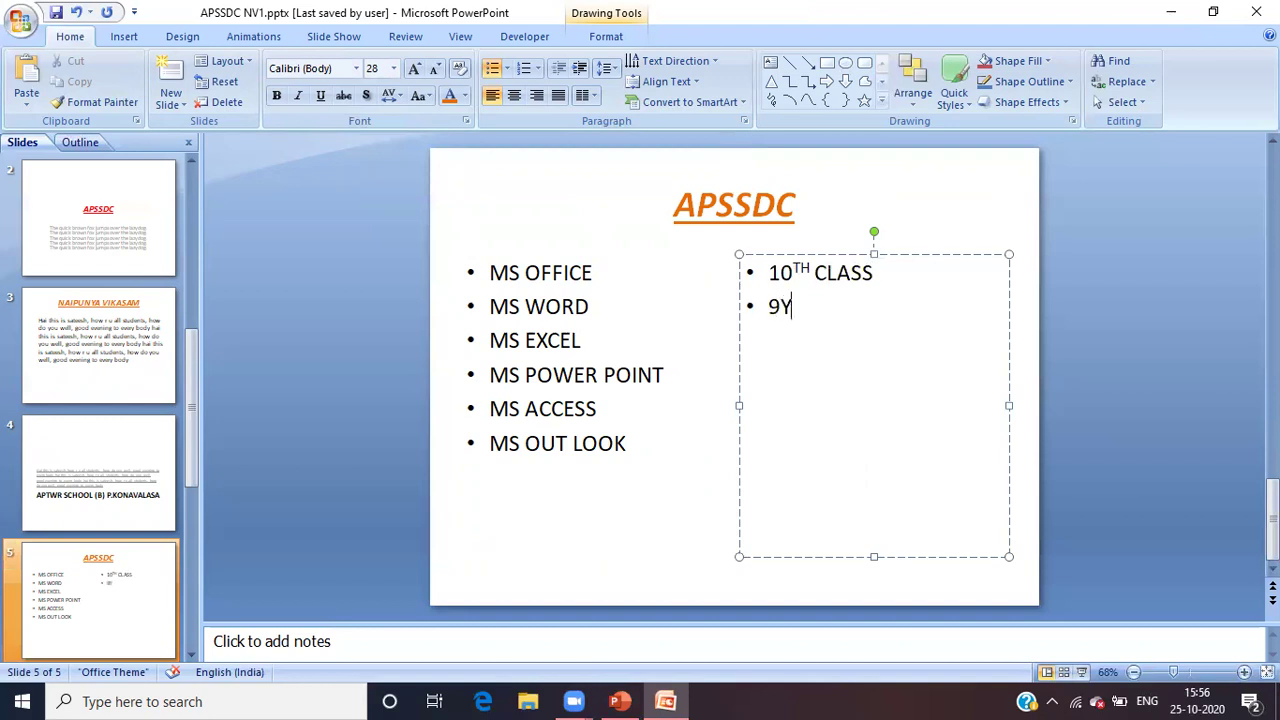
pyautogui.press('BackSpace')
pyautogui.write('TH NCLASS')
pyautogui.press('Return')
# Add the bullets 8TH CLASS, 7TH CLASS, 6TH CLASS and 5TH CLASS below them.
pyautogui.write('8TH CLASS')
pyautogui.press('Return')
pyautogui.write('7TH CLASS')
pyautogui.press('Return')
pyautogui.write('6TH CLASS')
pyautogui.press('Return')
pyautogui.write('5')
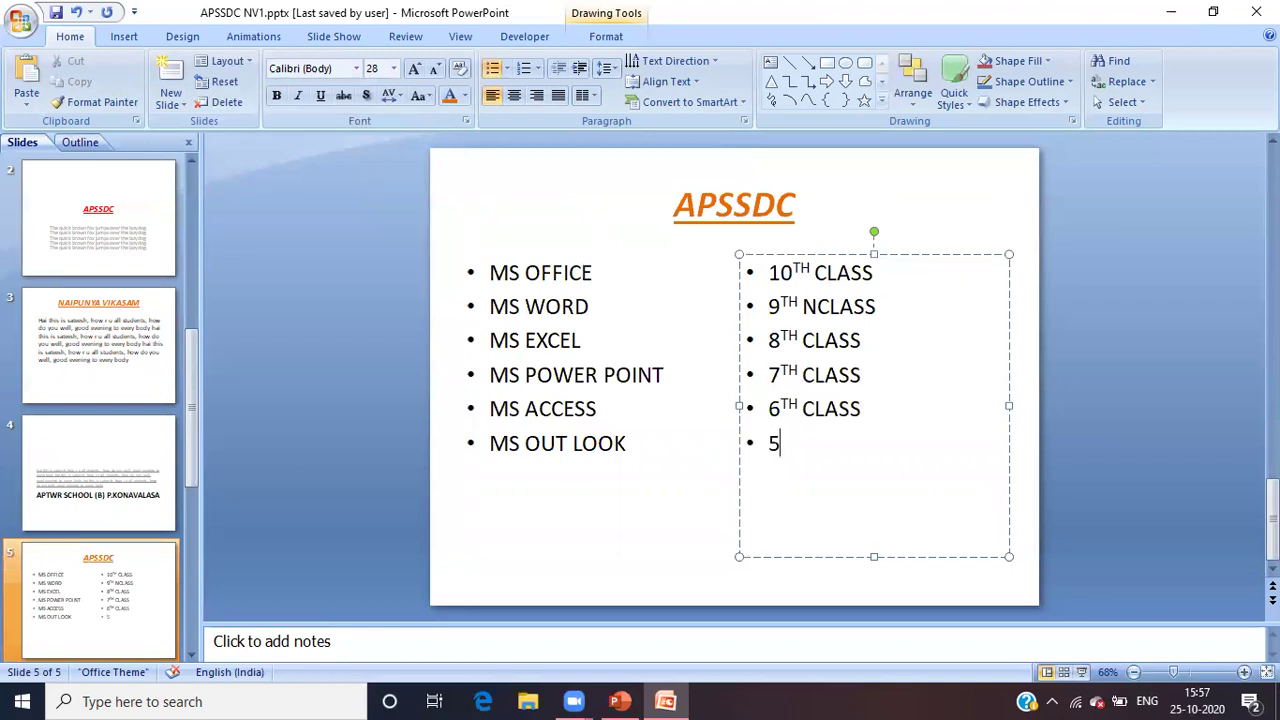
pyautogui.write('TH CLASS')
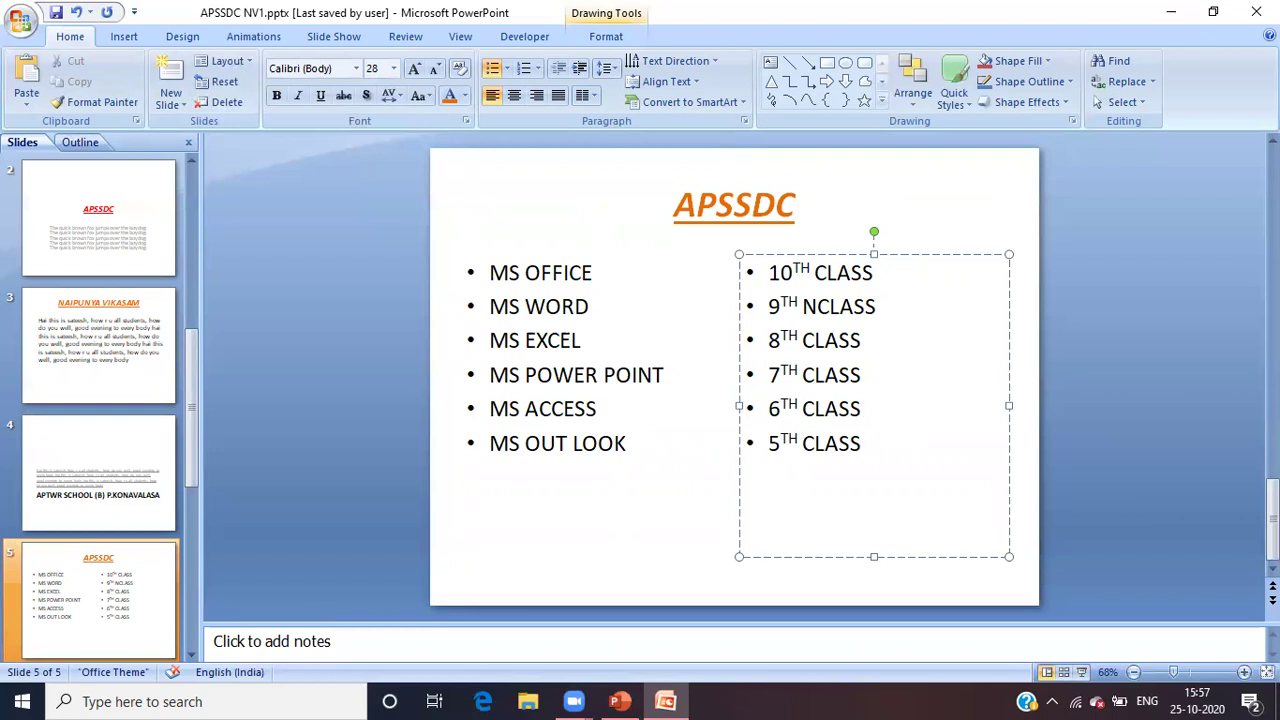
# Review slide 5's class list, MS EXCEL list and APSSDC title text.
pyautogui.click(697, 486)
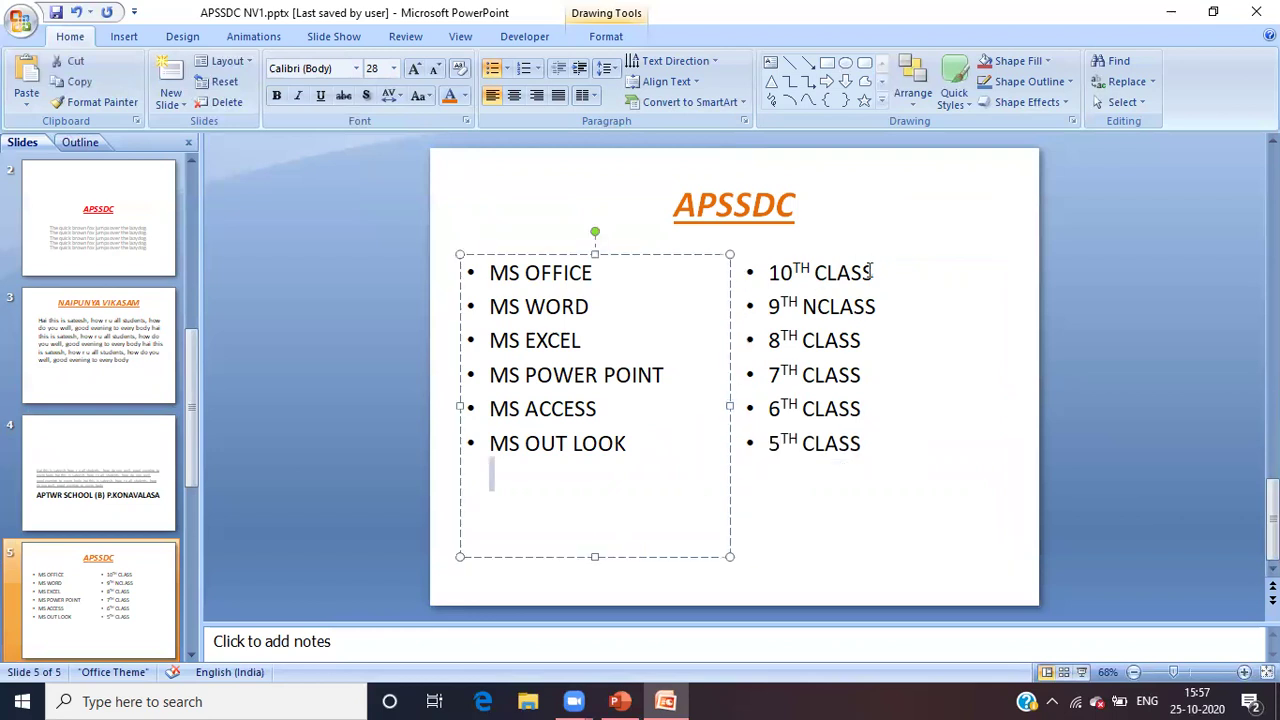
pyautogui.moveTo(872, 272); pyautogui.dragTo(667, 395)
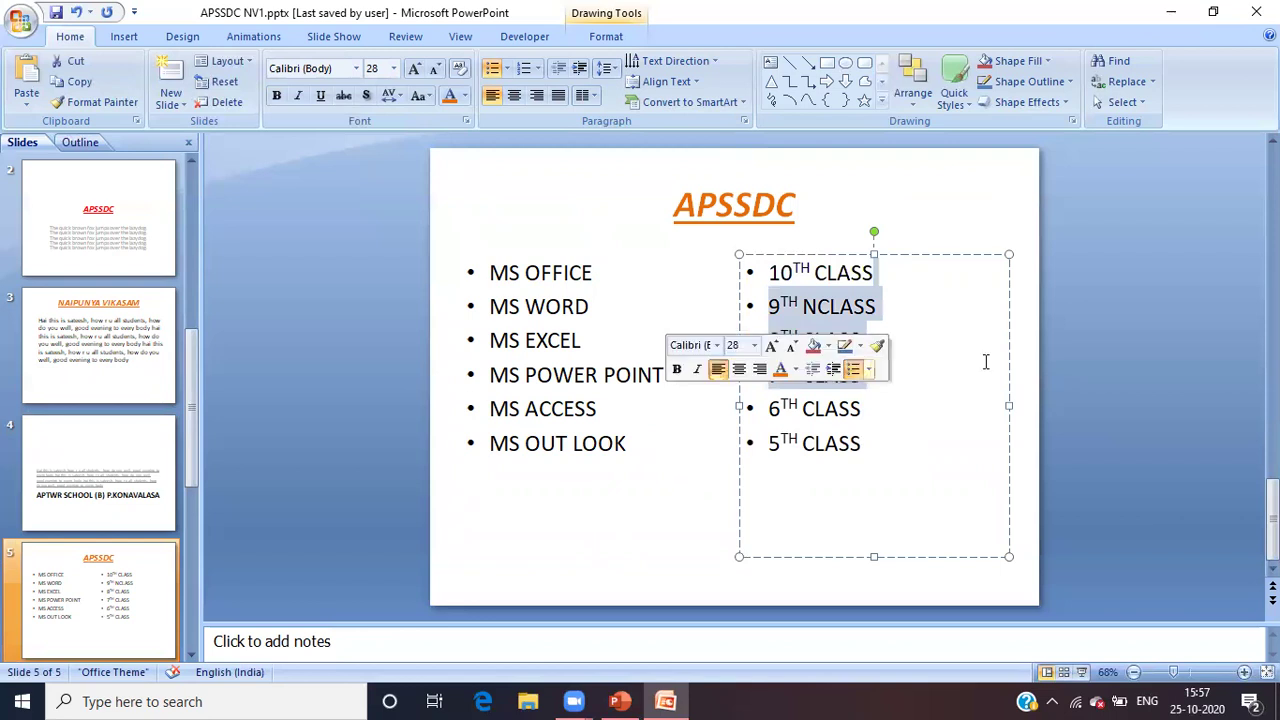
pyautogui.click(931, 381)
pyautogui.click(651, 354)
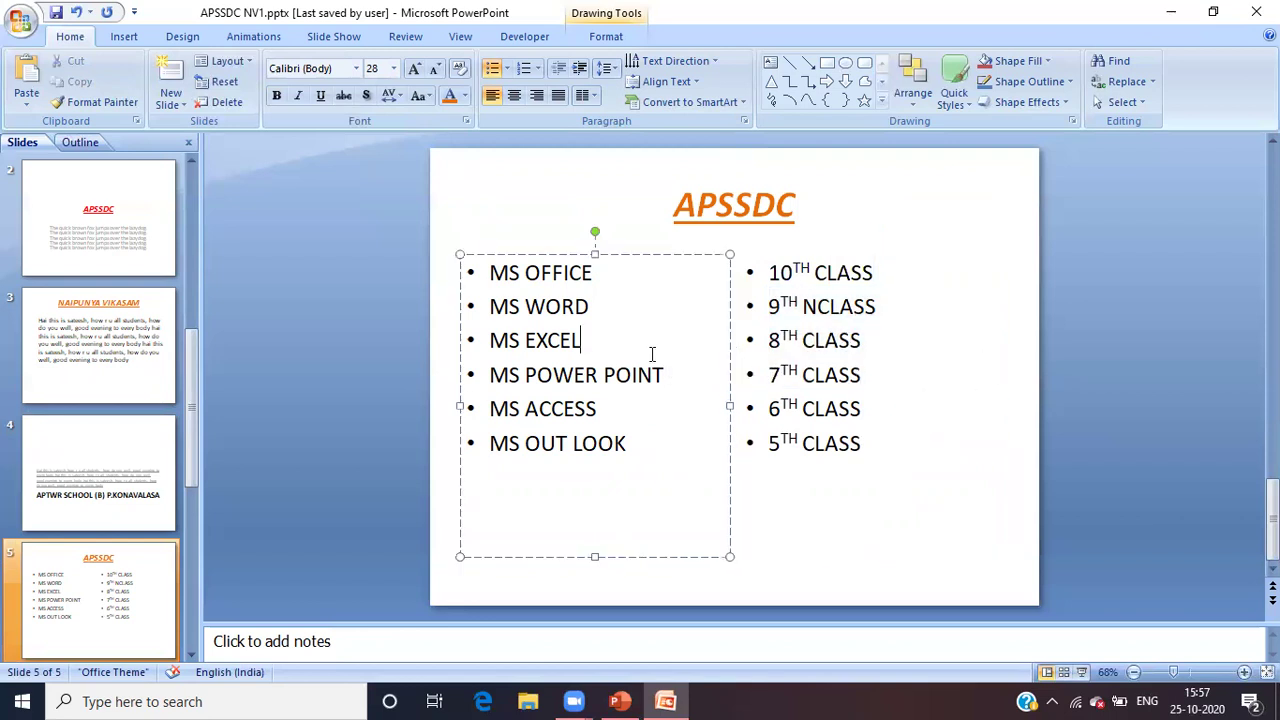
pyautogui.click(877, 348)
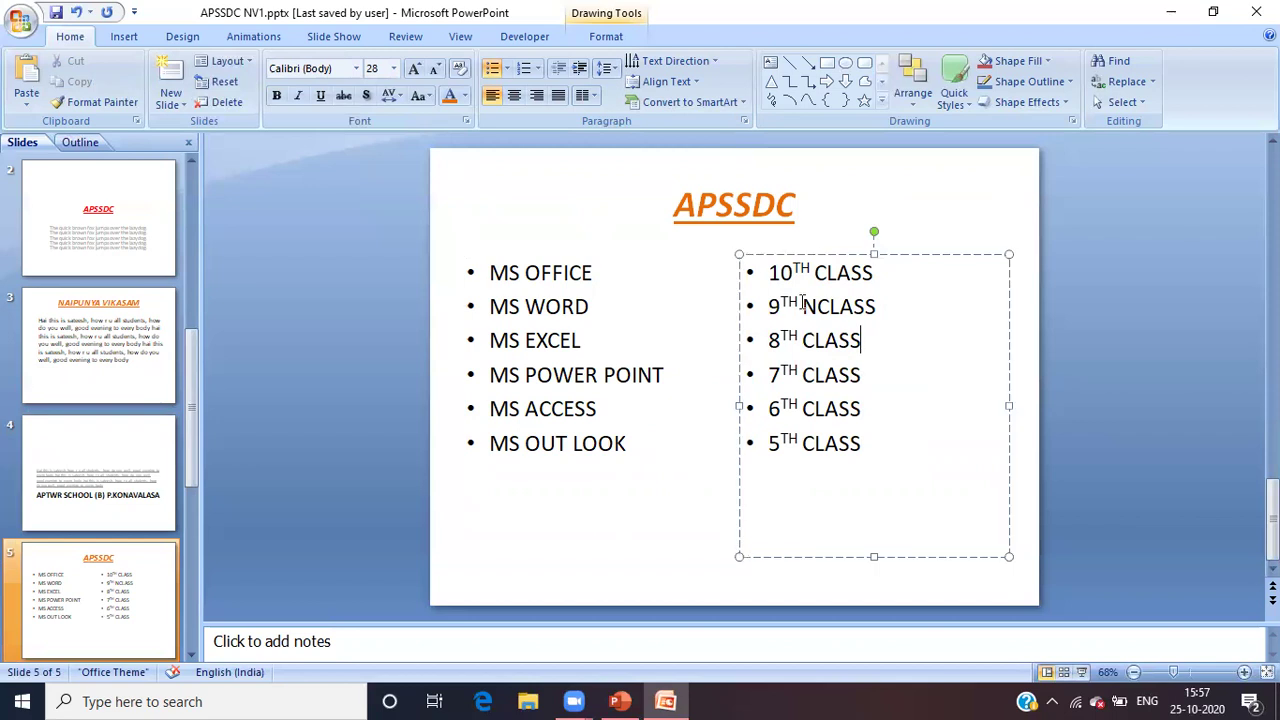
pyautogui.click(744, 210)
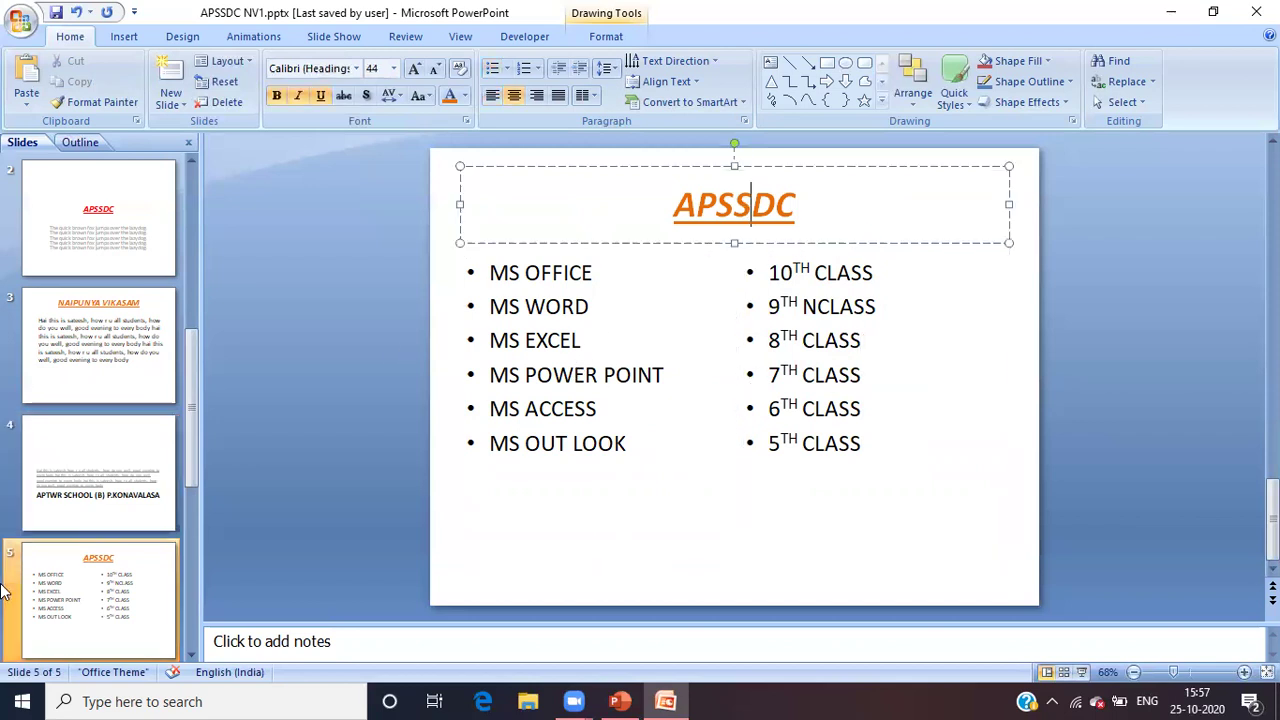
# Add a Comparison-layout slide after slide 5.
pyautogui.click(115, 617)
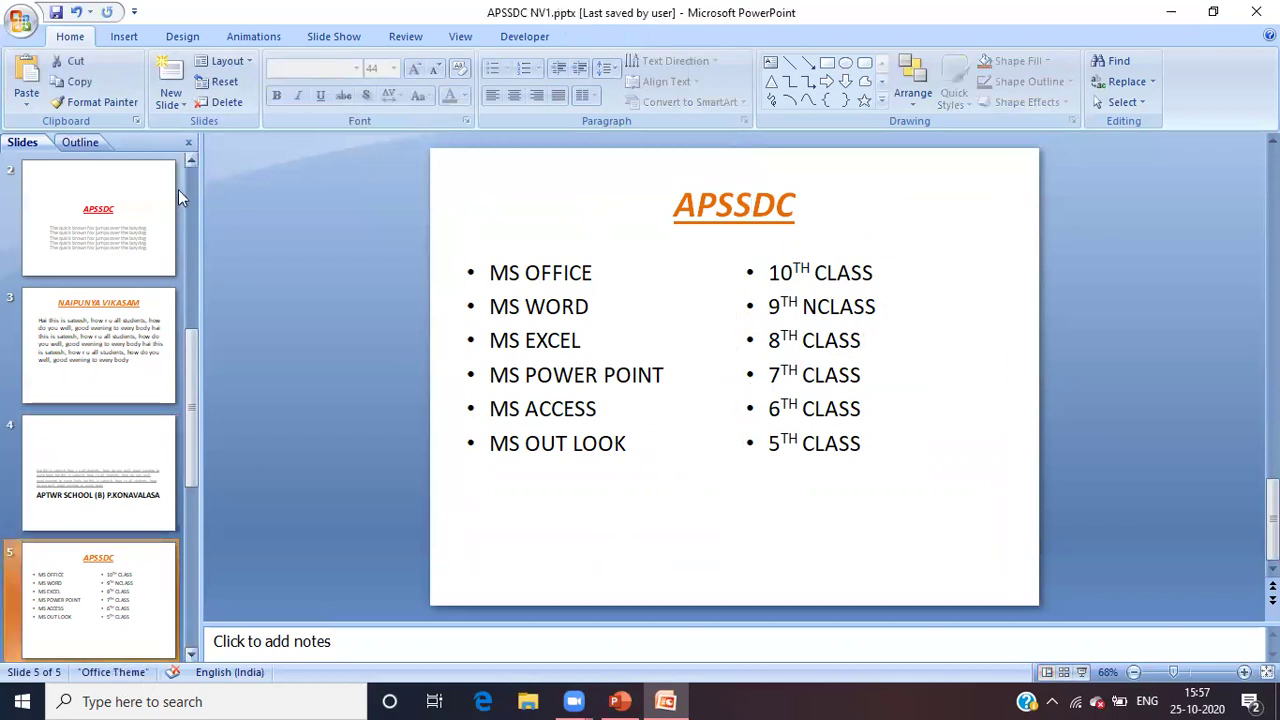
pyautogui.click(180, 105)
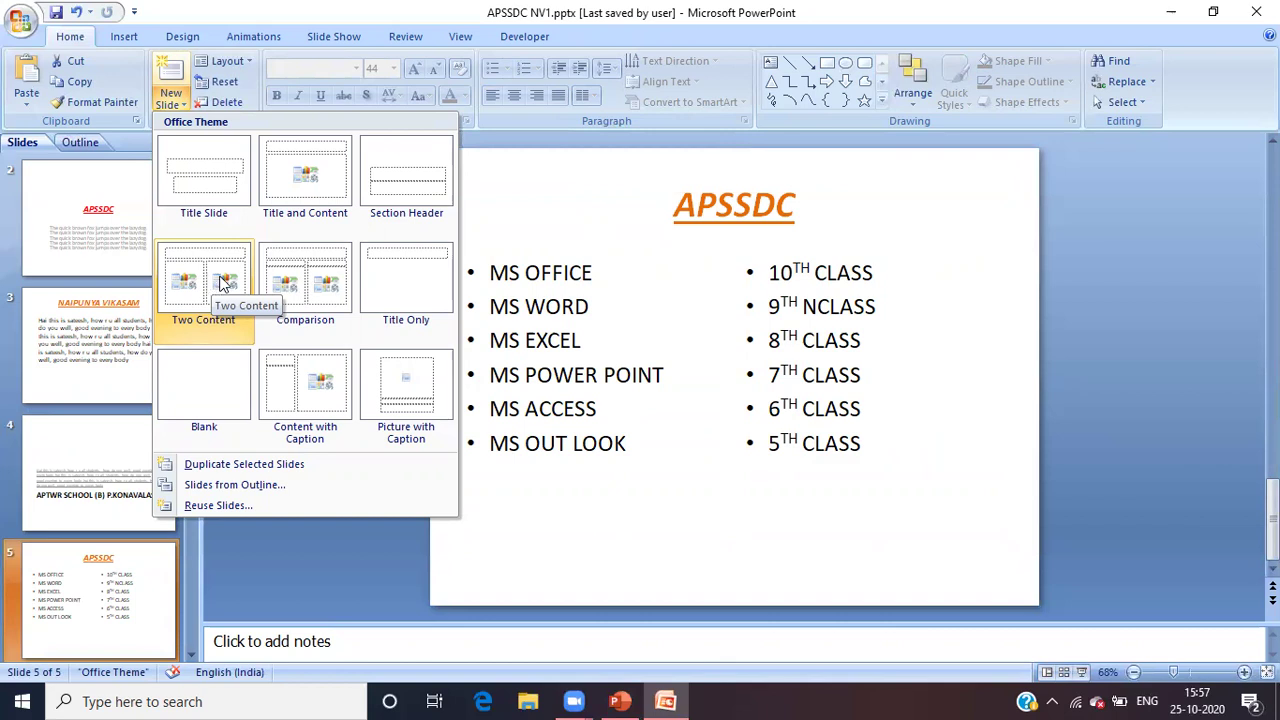
pyautogui.click(320, 288)
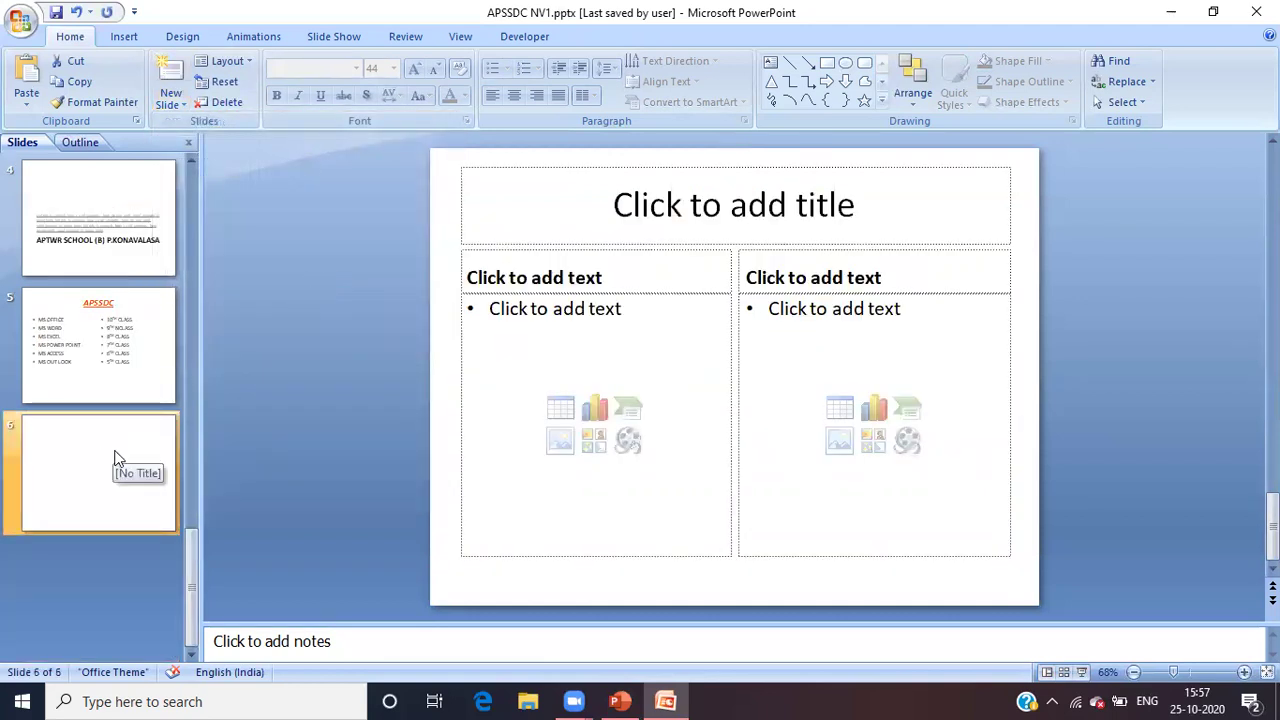
# Type NAIPUNA VIKASAM as the slide 6 title and select it.
pyautogui.click(695, 206)
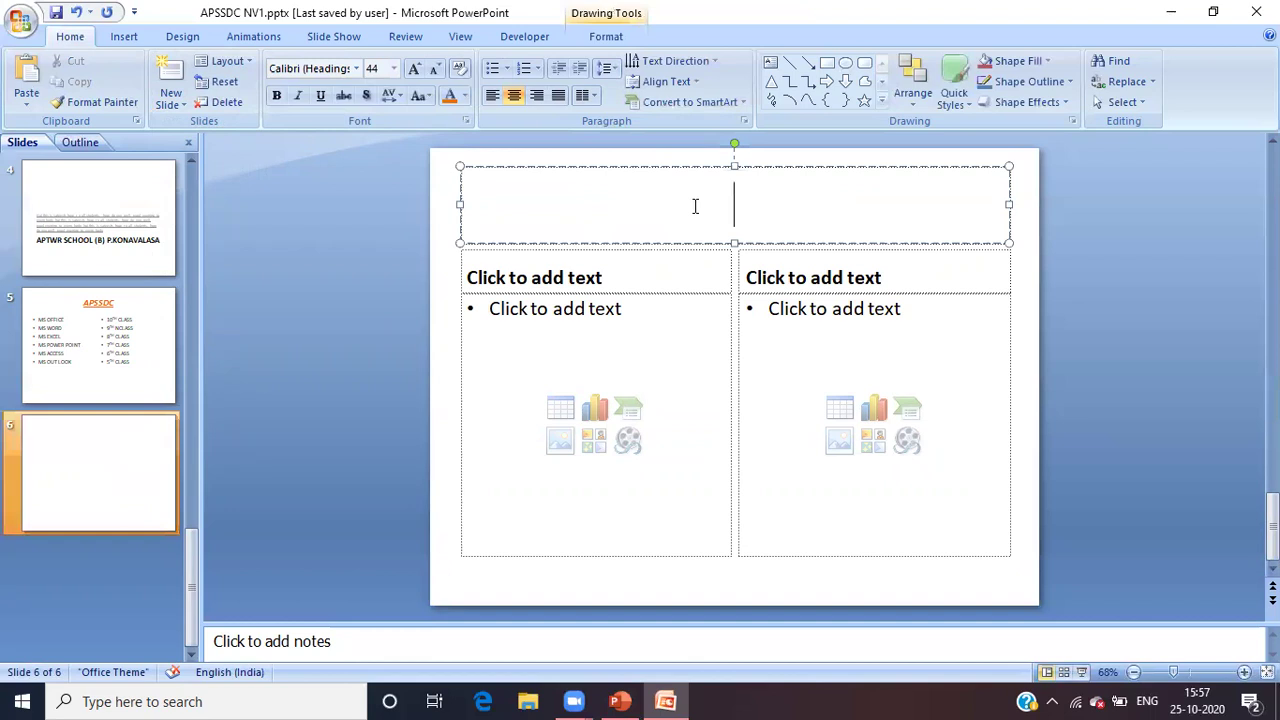
pyautogui.write('NAIPUNA VIKASAM')
pyautogui.hotkey('shift', 'Left')
pyautogui.hotkey('shift', 'Left')
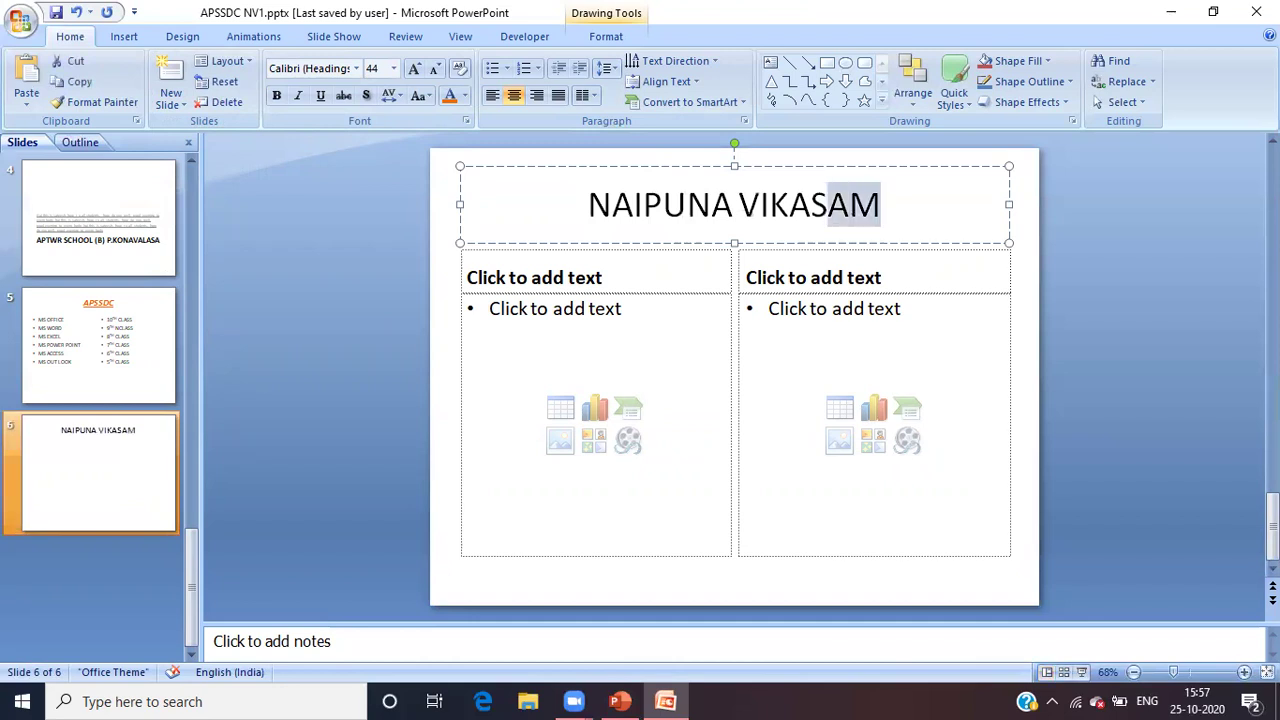
pyautogui.hotkey('shift', 'Left')
pyautogui.hotkey('shift', 'Left')
pyautogui.hotkey('shift', 'Left')
pyautogui.hotkey('shift', 'Left')
pyautogui.hotkey('shift', 'Left')
pyautogui.hotkey('shift', 'Left')
pyautogui.hotkey('shift', 'Left')
pyautogui.hotkey('shift', 'Left')
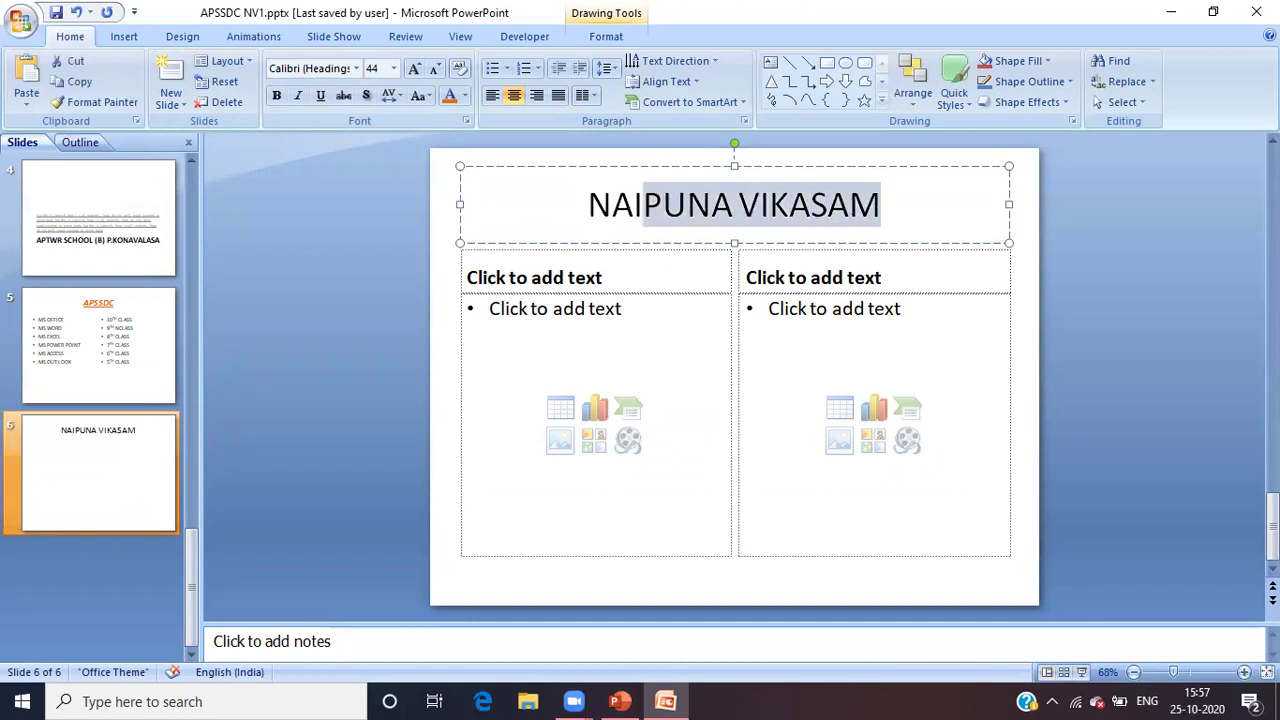
pyautogui.hotkey('shift', 'Left')
pyautogui.hotkey('shift', 'Left')
pyautogui.hotkey('shift', 'Left')
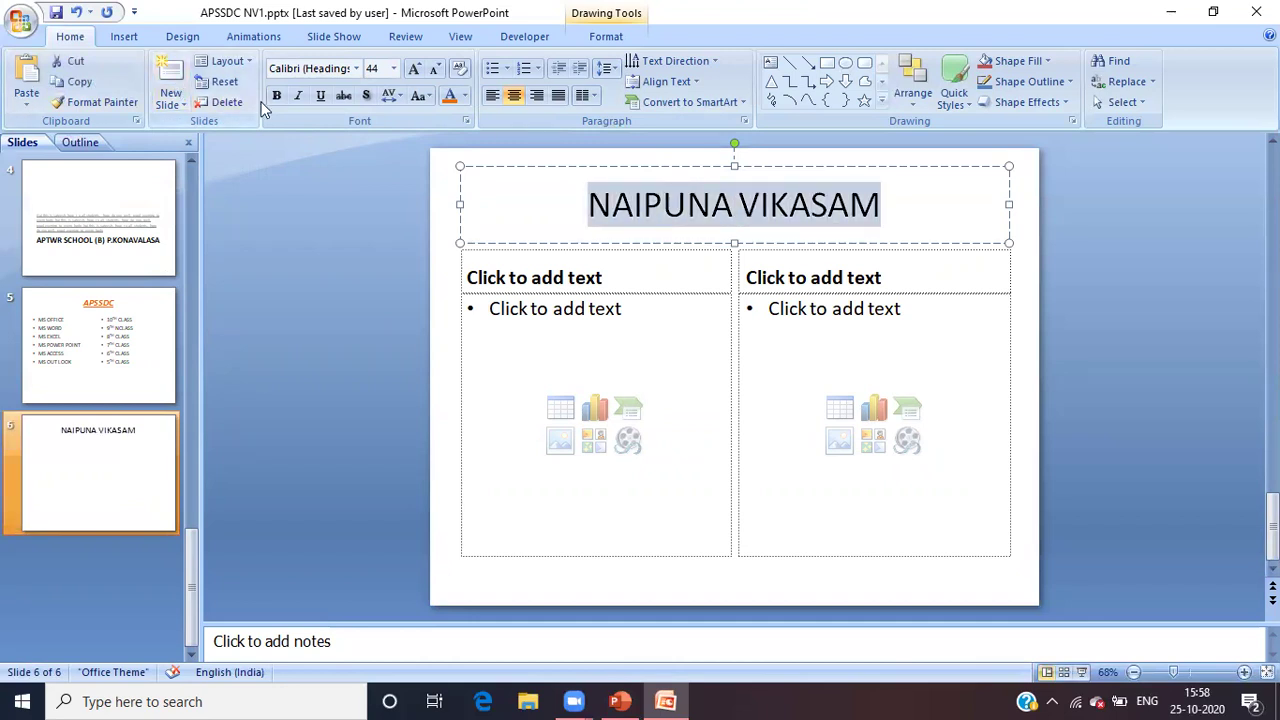
# Make the NAIPUNA VIKASAM title bold, underlined, dark teal and italic.
pyautogui.click(276, 97)
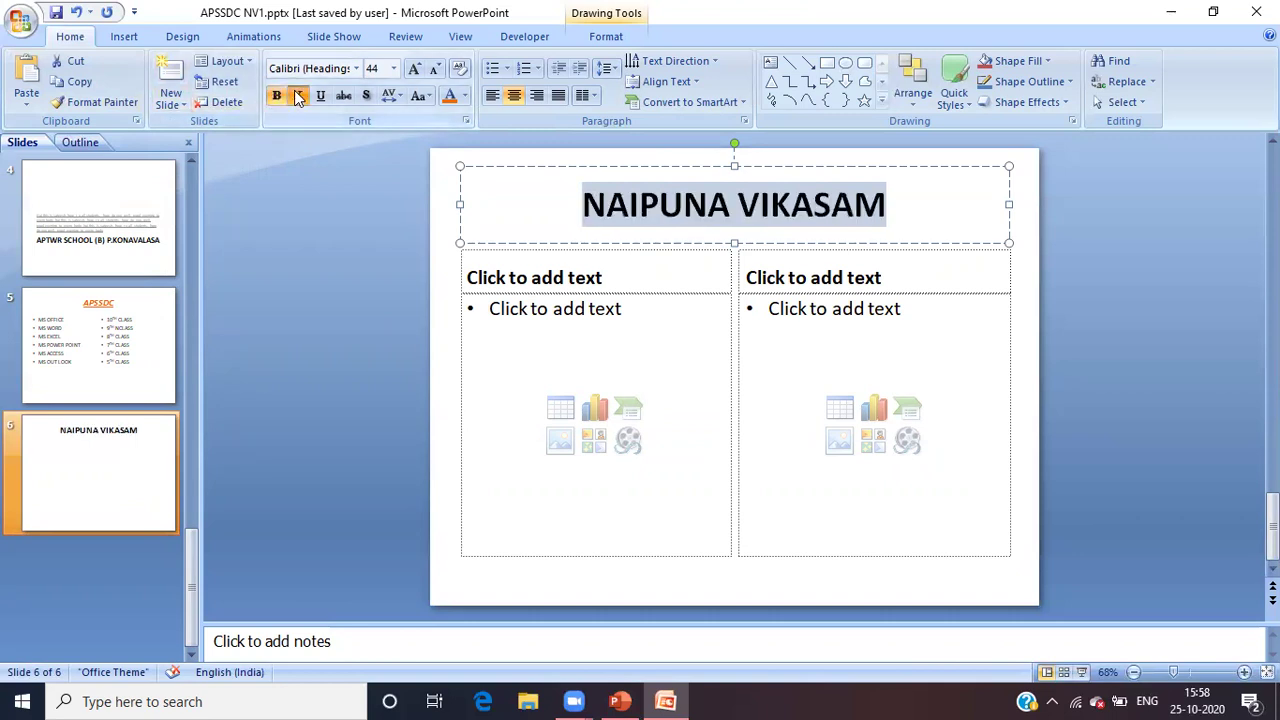
pyautogui.click(320, 97)
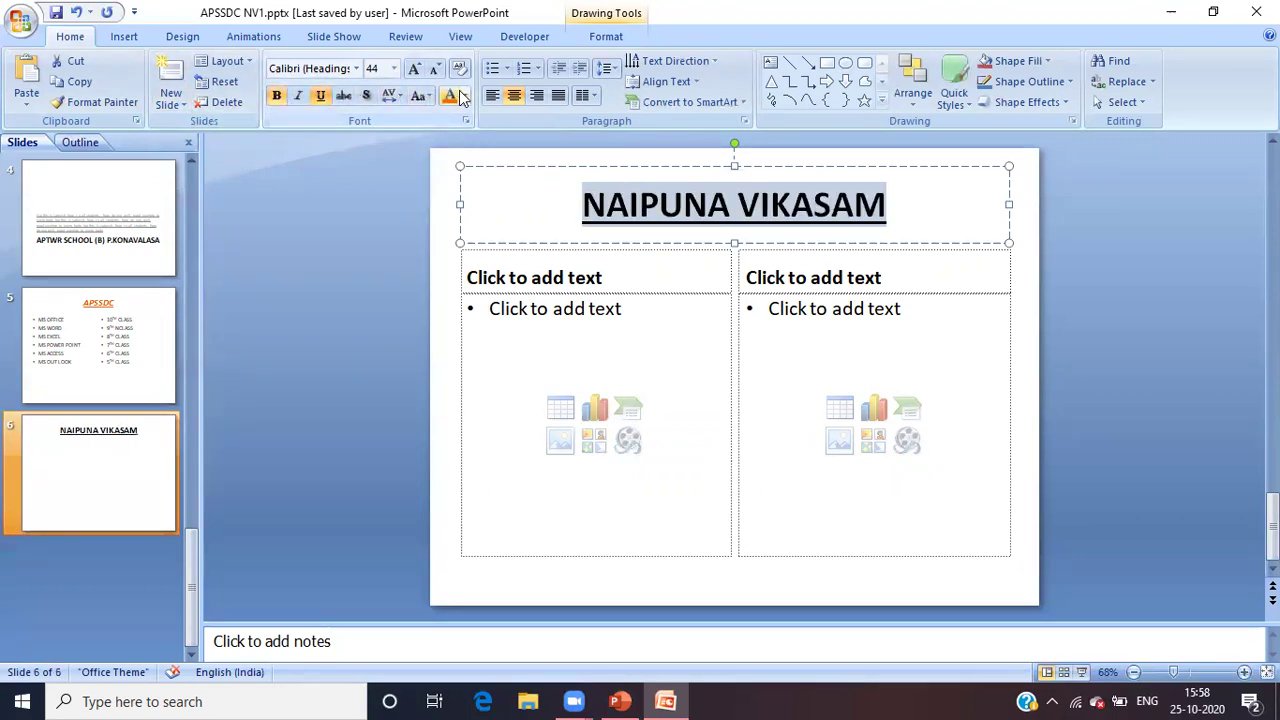
pyautogui.click(465, 95)
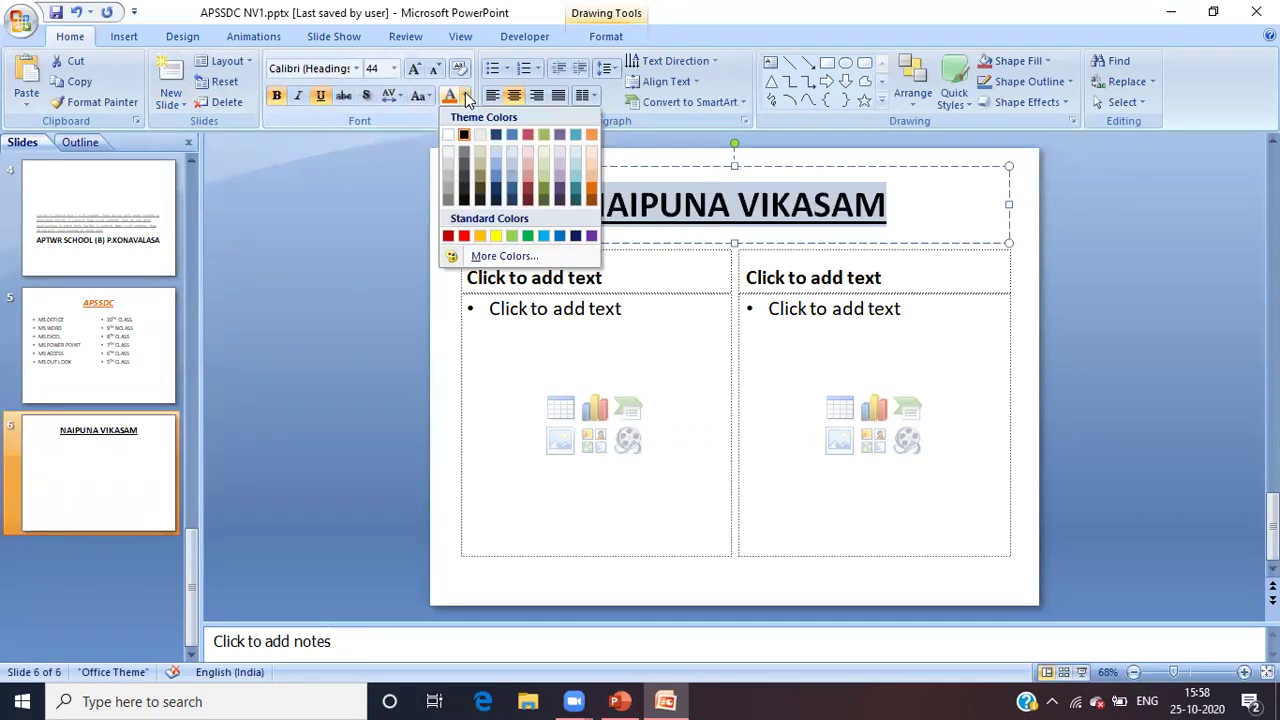
pyautogui.click(575, 187)
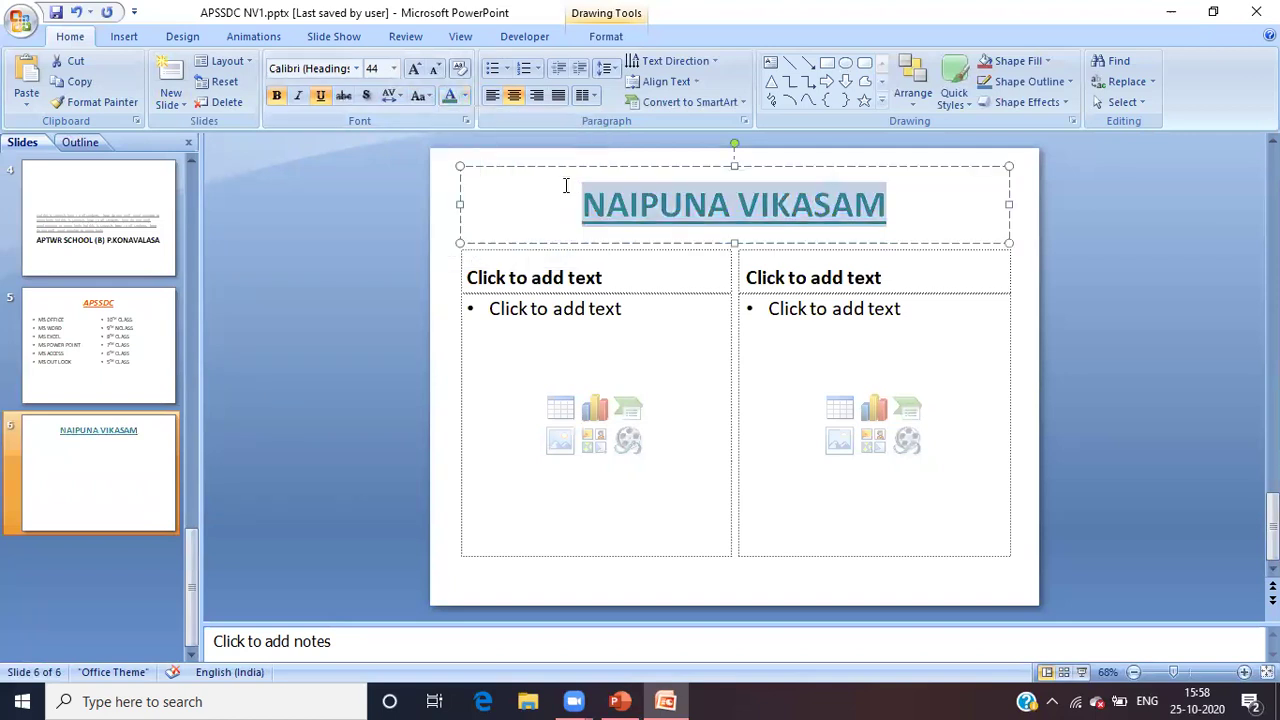
pyautogui.click(298, 96)
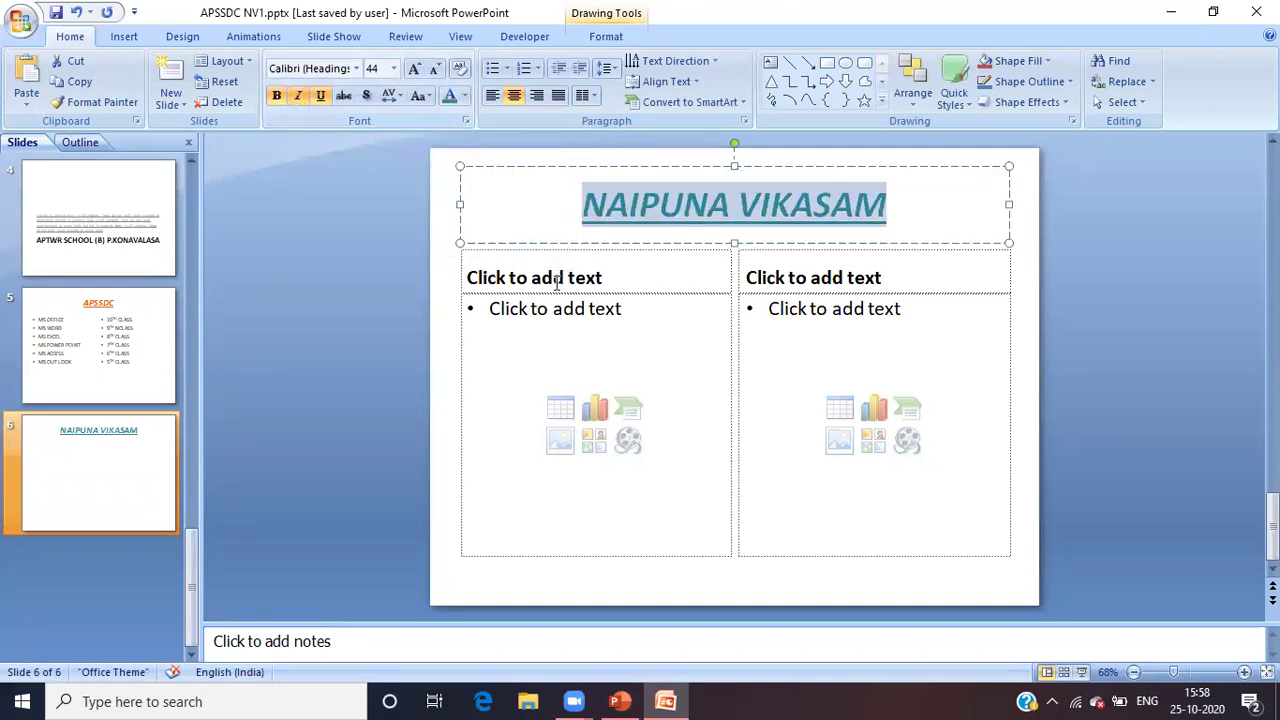
# Enter SACTION A and SECTION B as the two column headings, then click into the left content box.
pyautogui.click(663, 277)
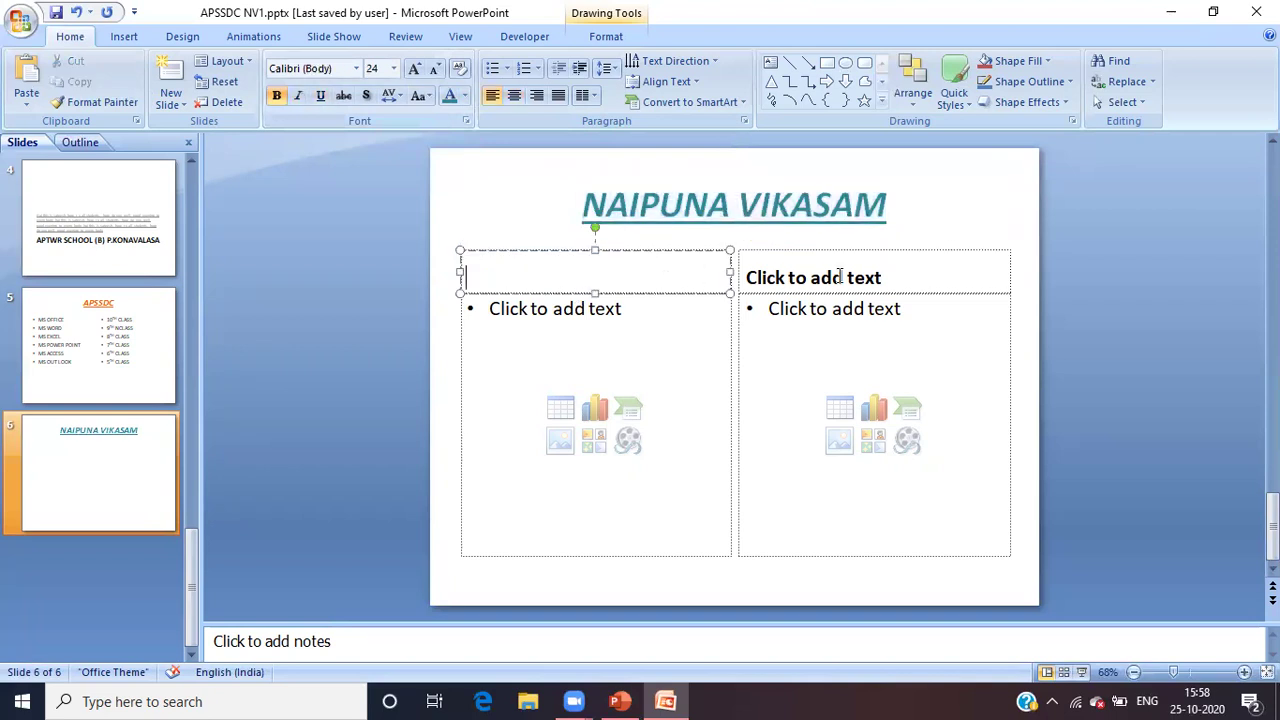
pyautogui.click(868, 276)
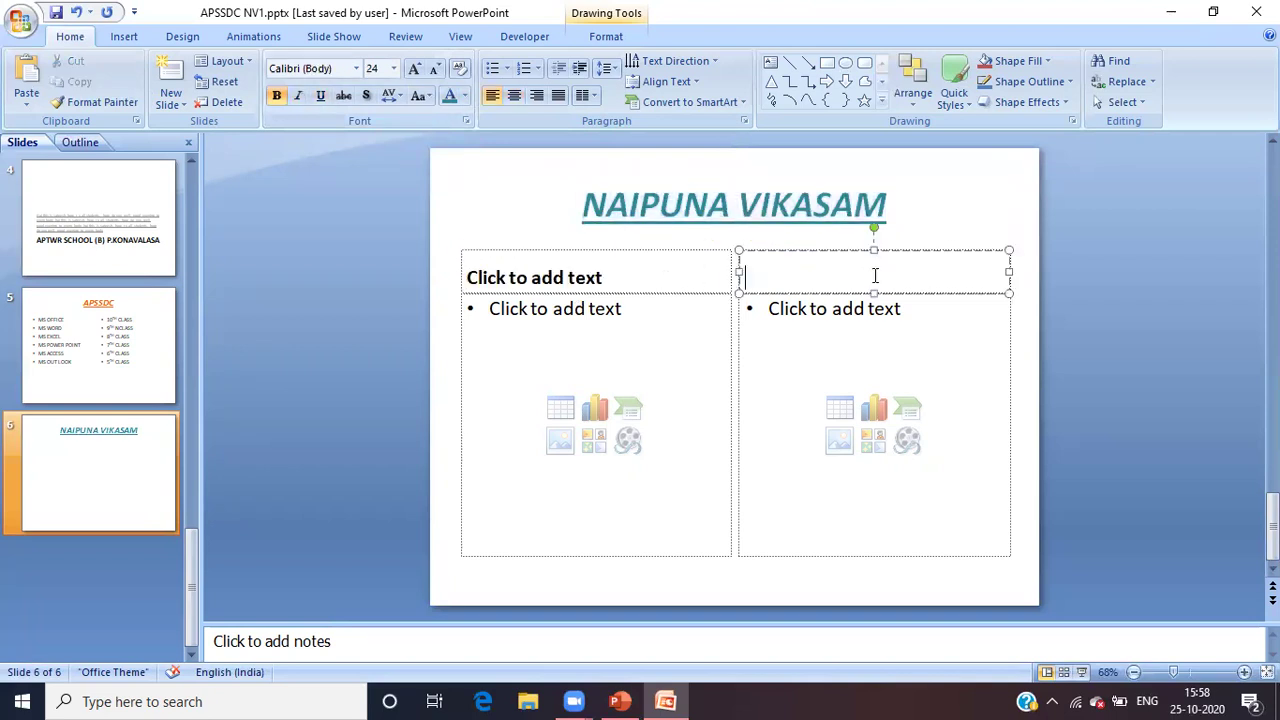
pyautogui.click(660, 272)
pyautogui.write('SACTION')
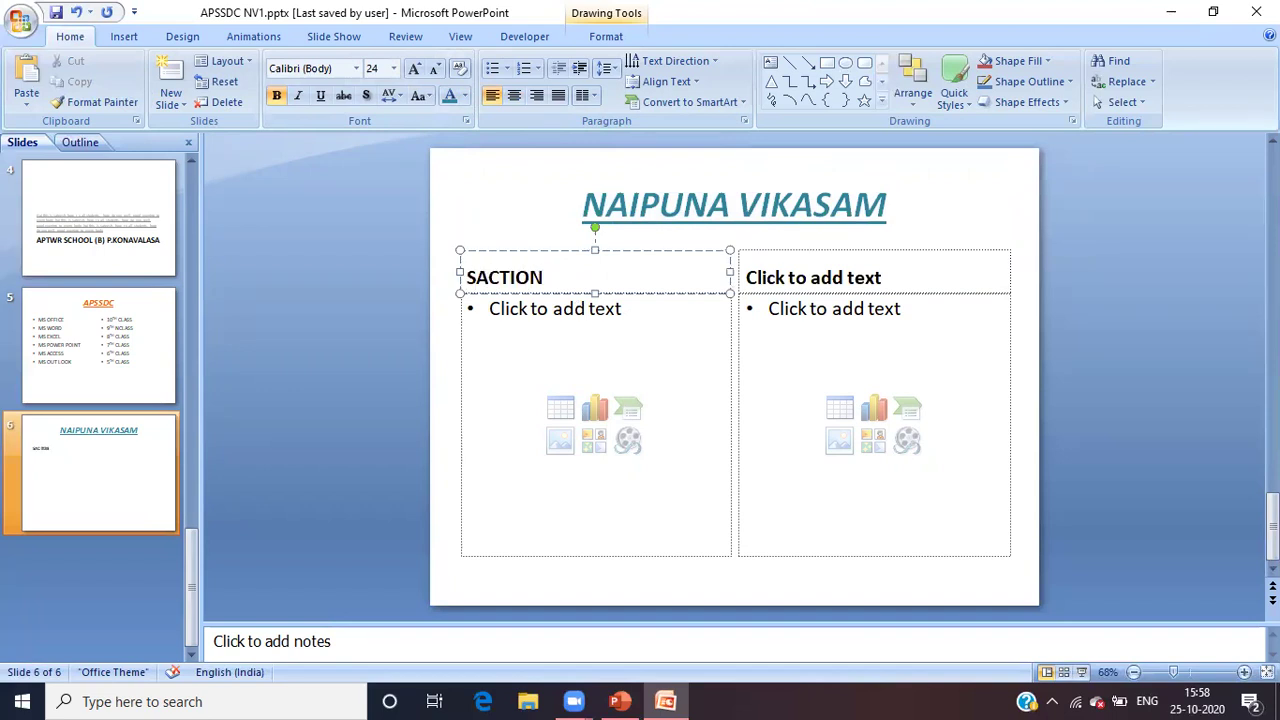
pyautogui.write(' A')
pyautogui.click(929, 266)
pyautogui.write('SECTION B')
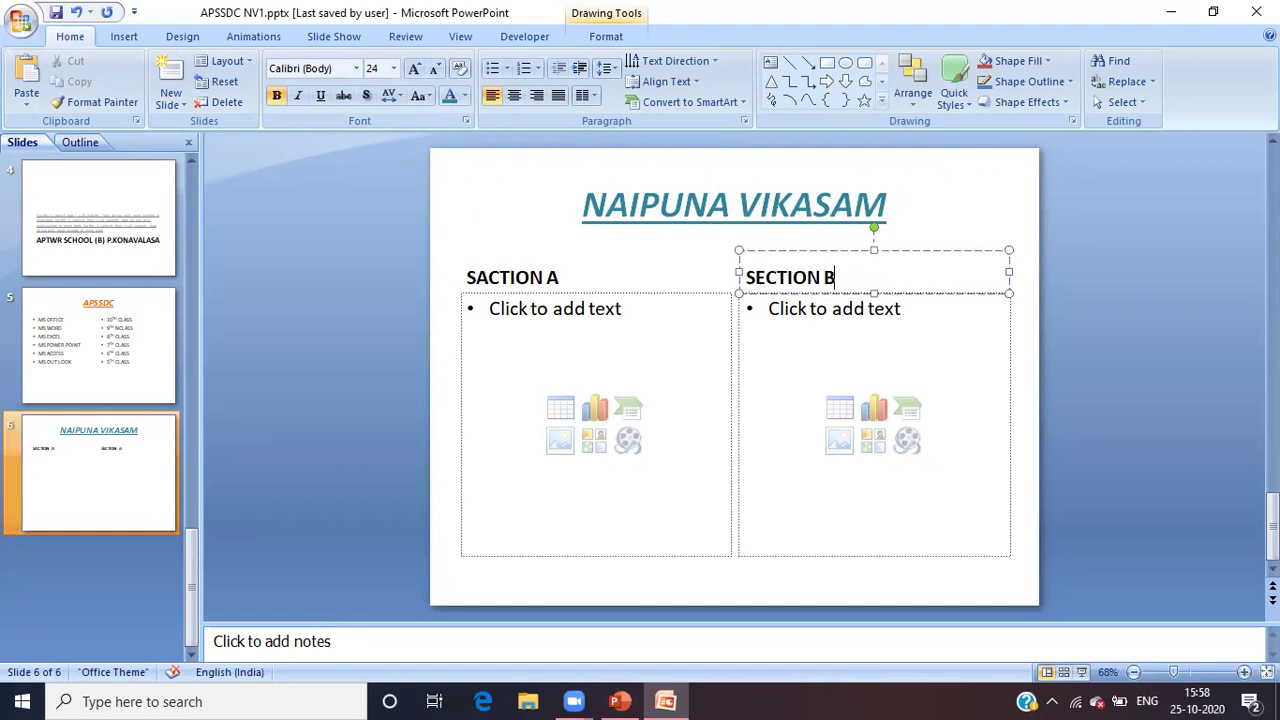
pyautogui.click(676, 364)
pyautogui.click(818, 340)
pyautogui.click(600, 335)
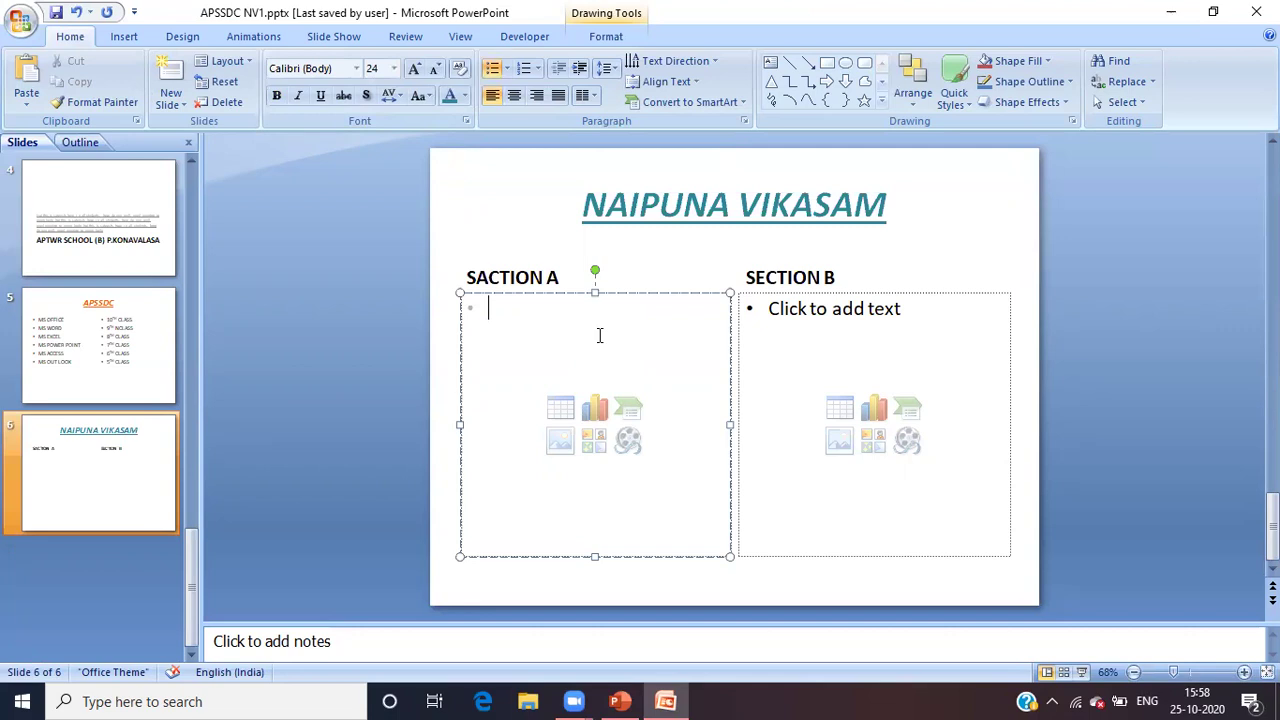
# List 5TH, 7TH, 9TH, 10THH, 6TH and 8TH CLASS under SACTION A.
pyautogui.write('5TH CLASS')
pyautogui.press('Return')
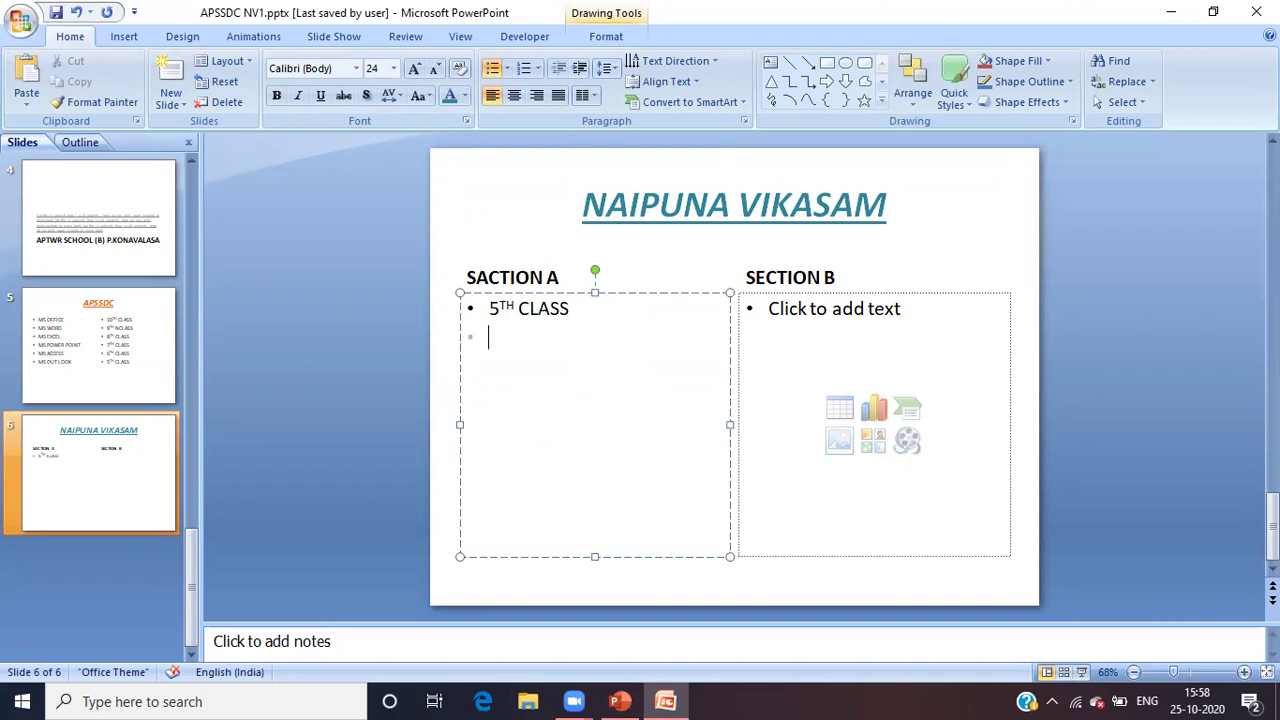
pyautogui.write('7TH CLASS')
pyautogui.press('Return')
pyautogui.write('9TH CLASS')
pyautogui.press('Return')
pyautogui.write('10THH CLASS 6TH CLASS')
pyautogui.press('Return')
pyautogui.write('8TH CLASS')
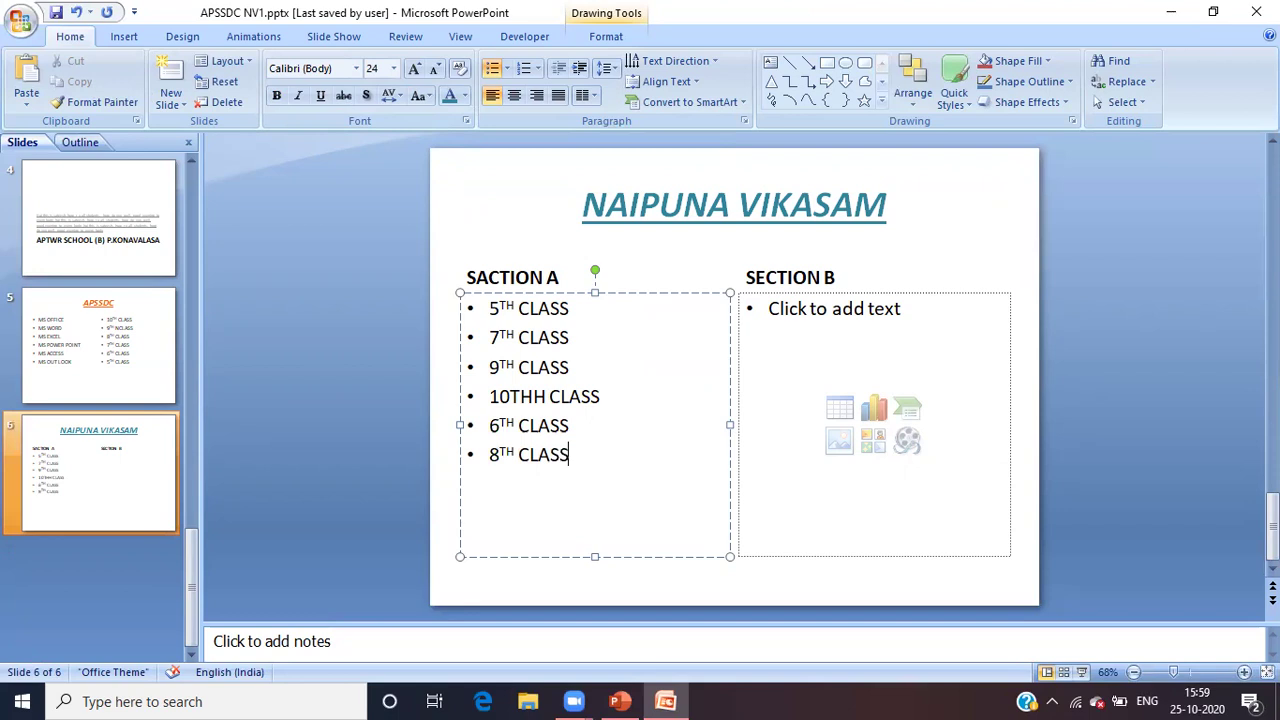
# List 10TH, 8TH, 6TH, 9TH, 7TH and 5TH CLASS under SECTION B.
pyautogui.click(815, 398)
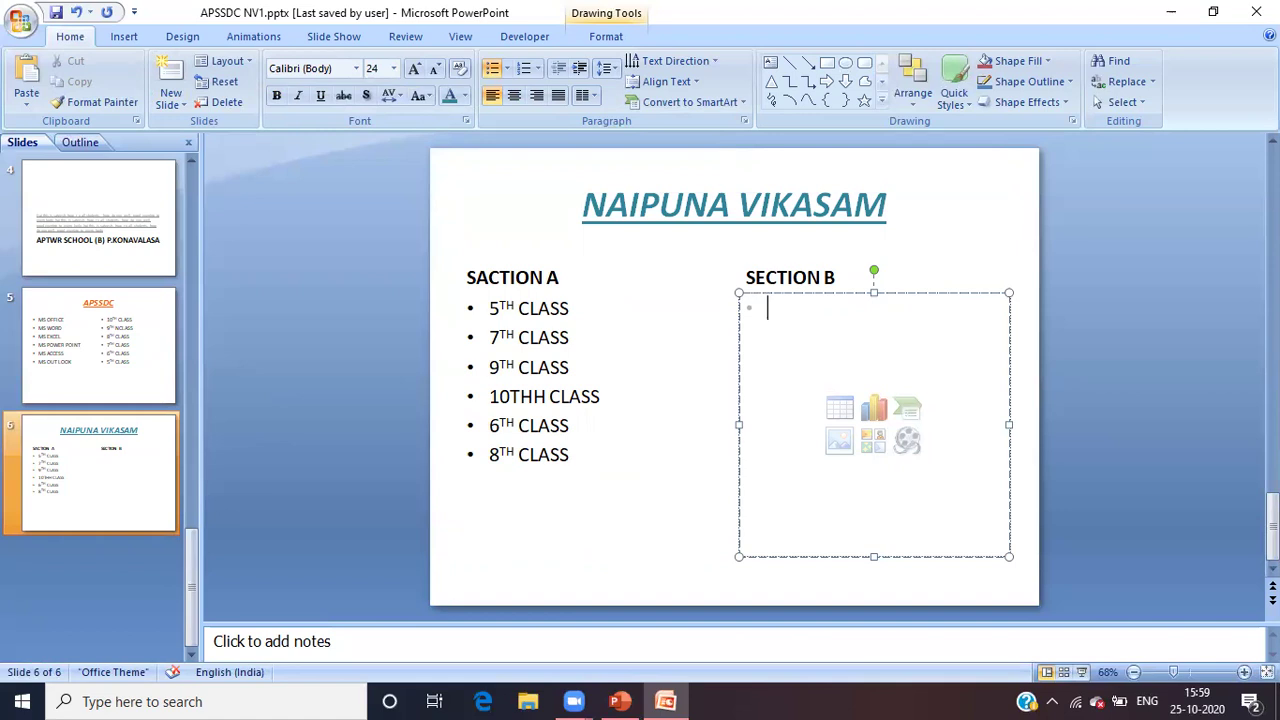
pyautogui.write('10TH CLASS')
pyautogui.press('Return')
pyautogui.write('8TH CLASS')
pyautogui.press('Return')
pyautogui.write('6TH CLASS')
pyautogui.press('Return')
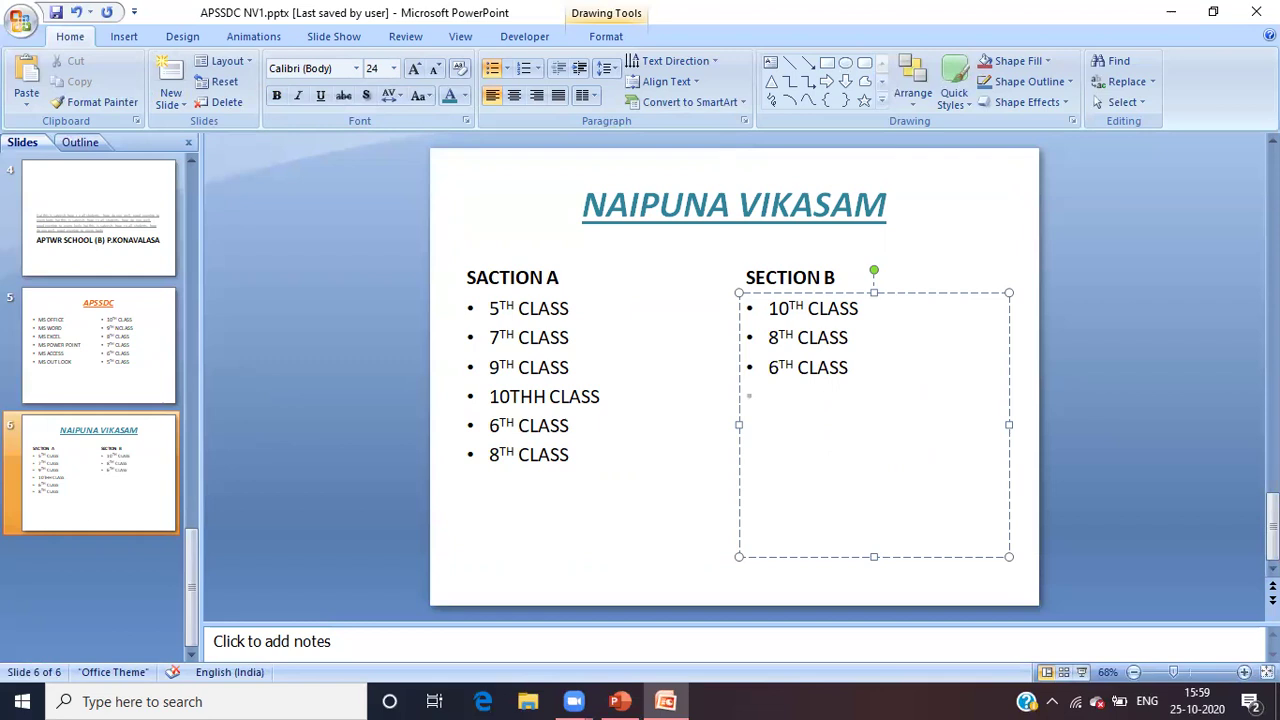
pyautogui.write('9TH CLASS')
pyautogui.press('Return')
pyautogui.write('7TH CLA SS')
pyautogui.press('Return')
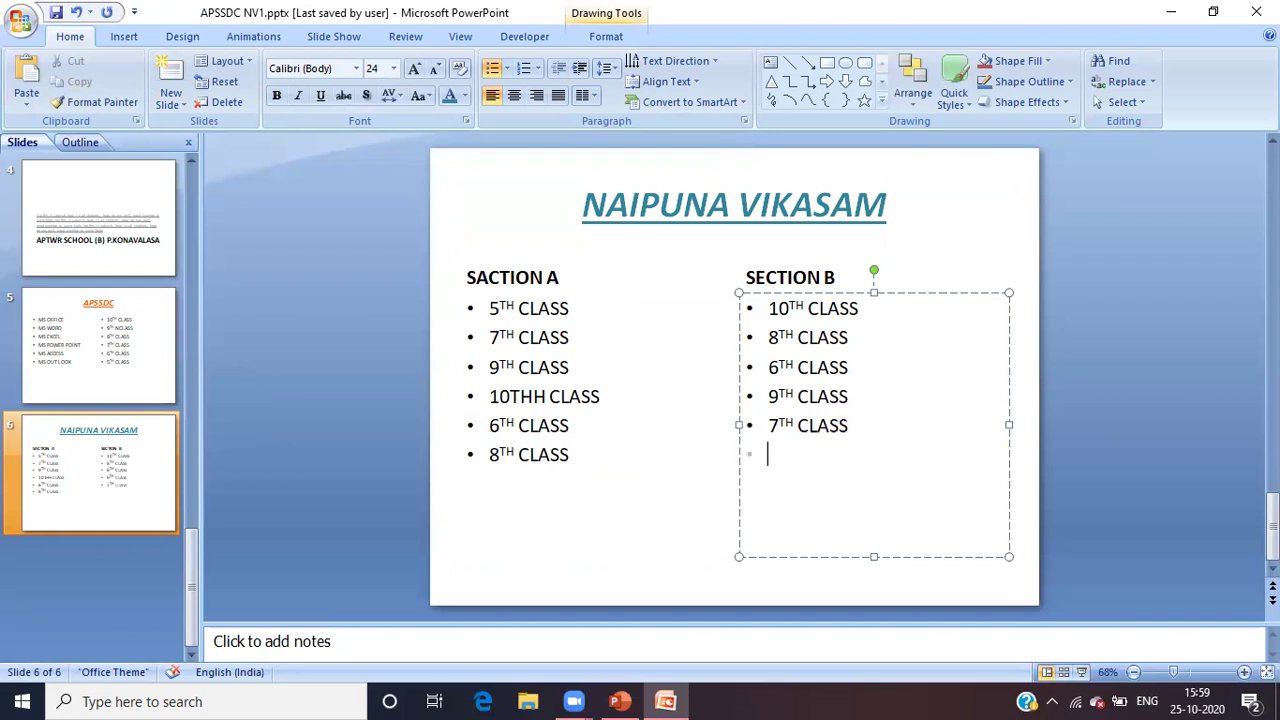
pyautogui.write('7')
pyautogui.press('BackSpace')
pyautogui.write('5TH CLASS')
pyautogui.press('Return')
pyautogui.press('BackSpace')
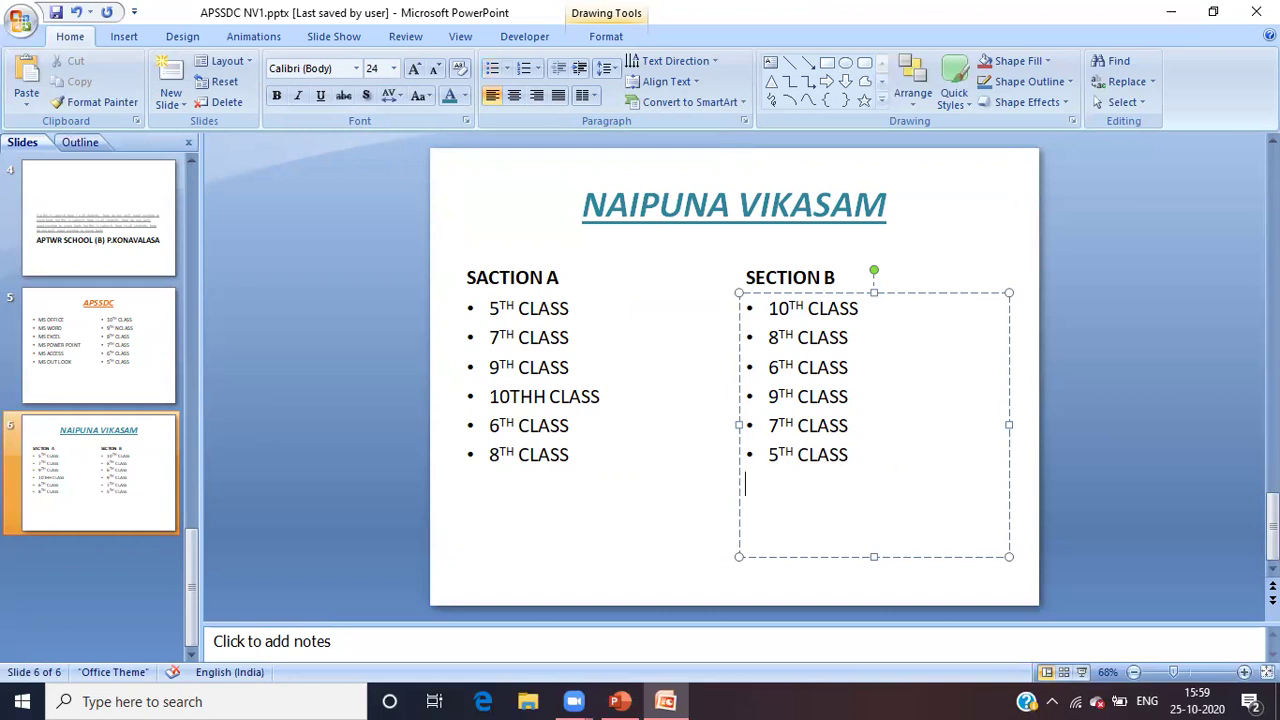
# Correct 10THH to 10TH CLASS in the SACTION A list and remove the stray empty bullet.
pyautogui.click(631, 424)
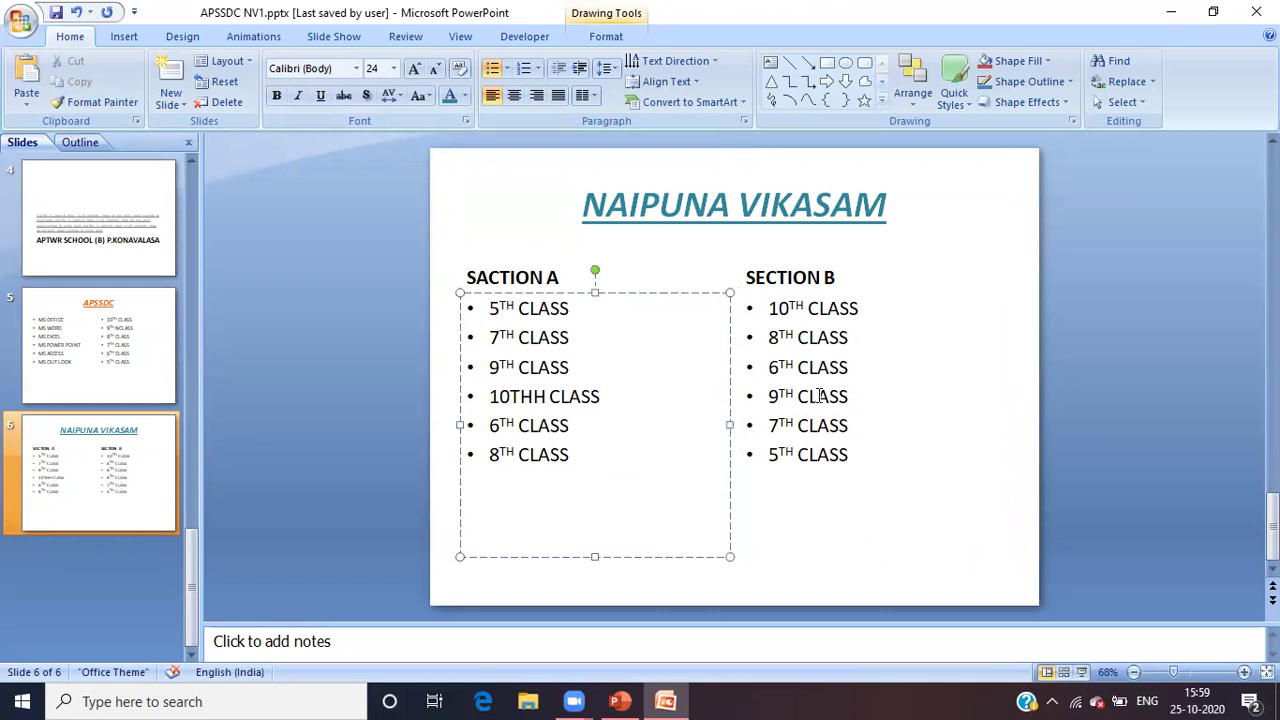
pyautogui.click(546, 397)
pyautogui.press('BackSpace')
pyautogui.click(527, 425)
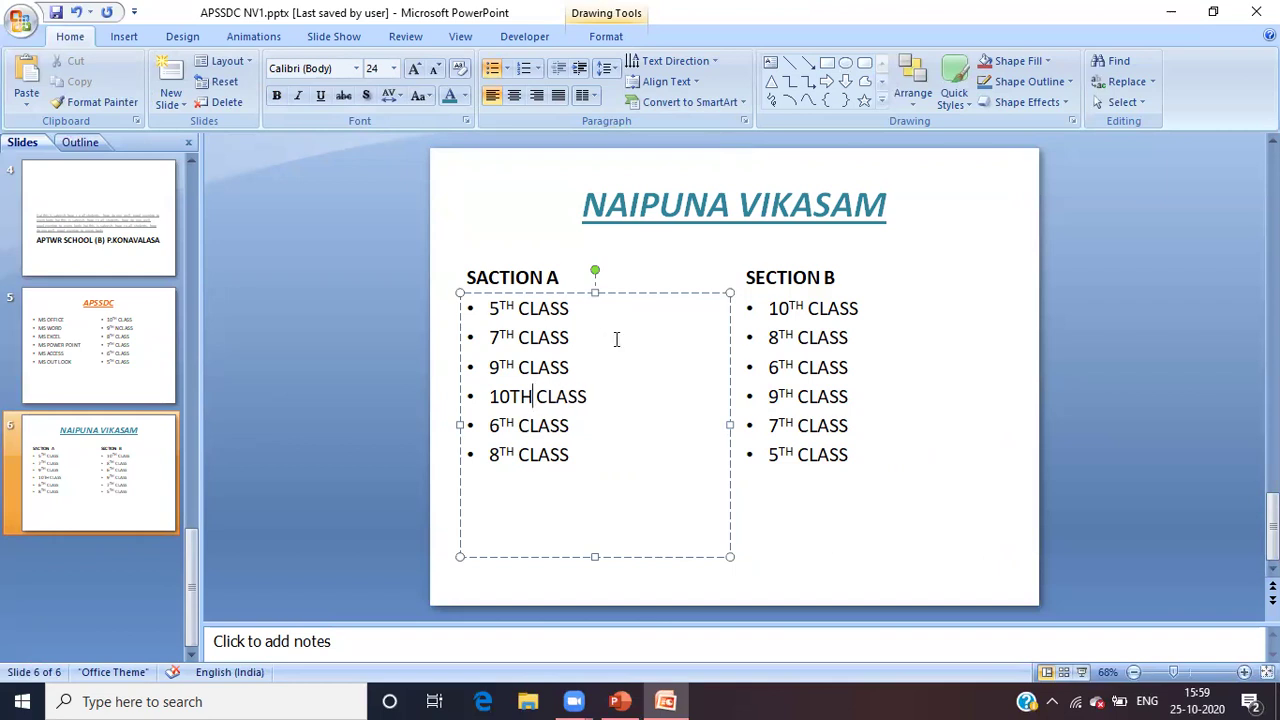
pyautogui.press('Right')
pyautogui.press('Right')
pyautogui.press('Return')
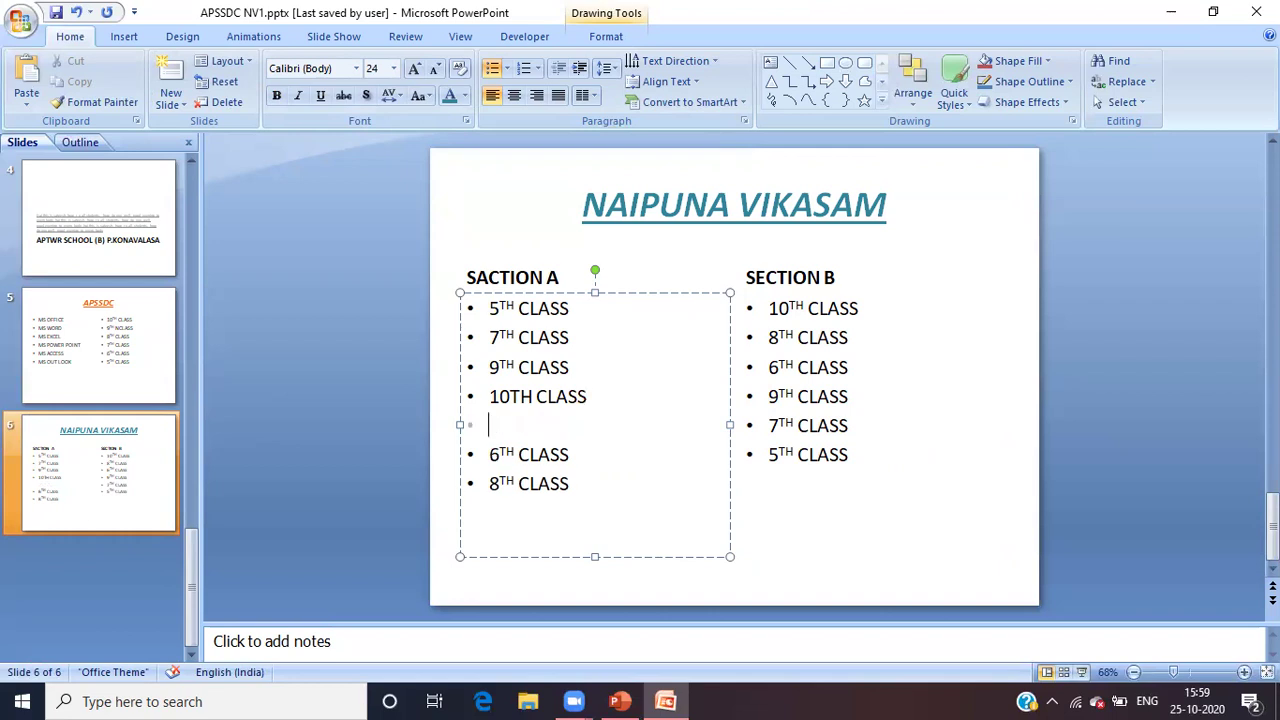
pyautogui.press('Delete')
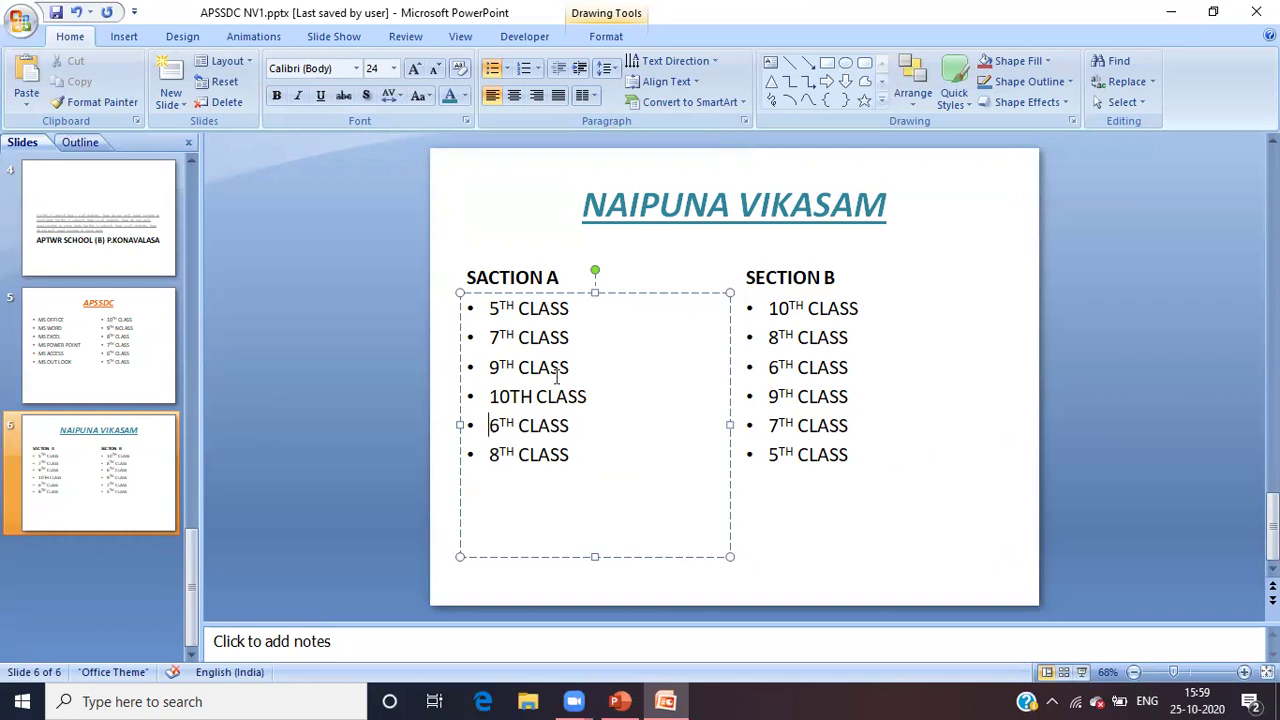
# Select the SACTION A and SECTION B lists in turn to check them.
pyautogui.click(853, 337)
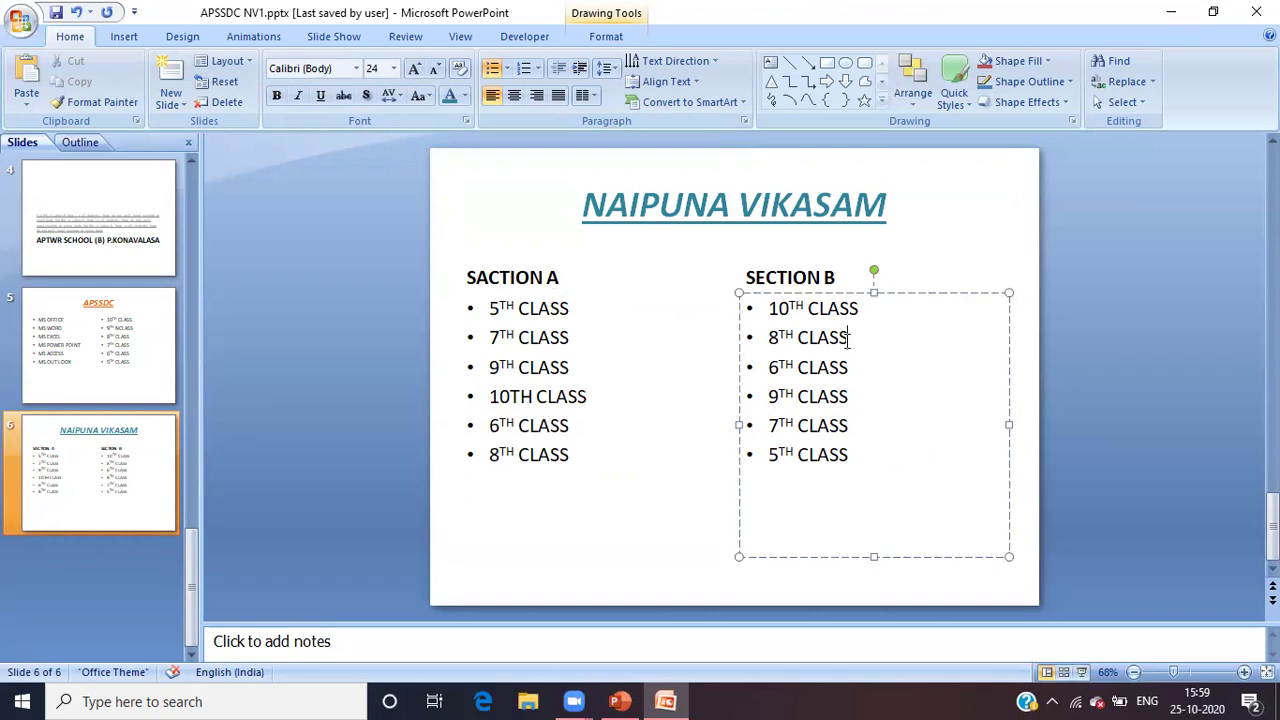
pyautogui.click(530, 308)
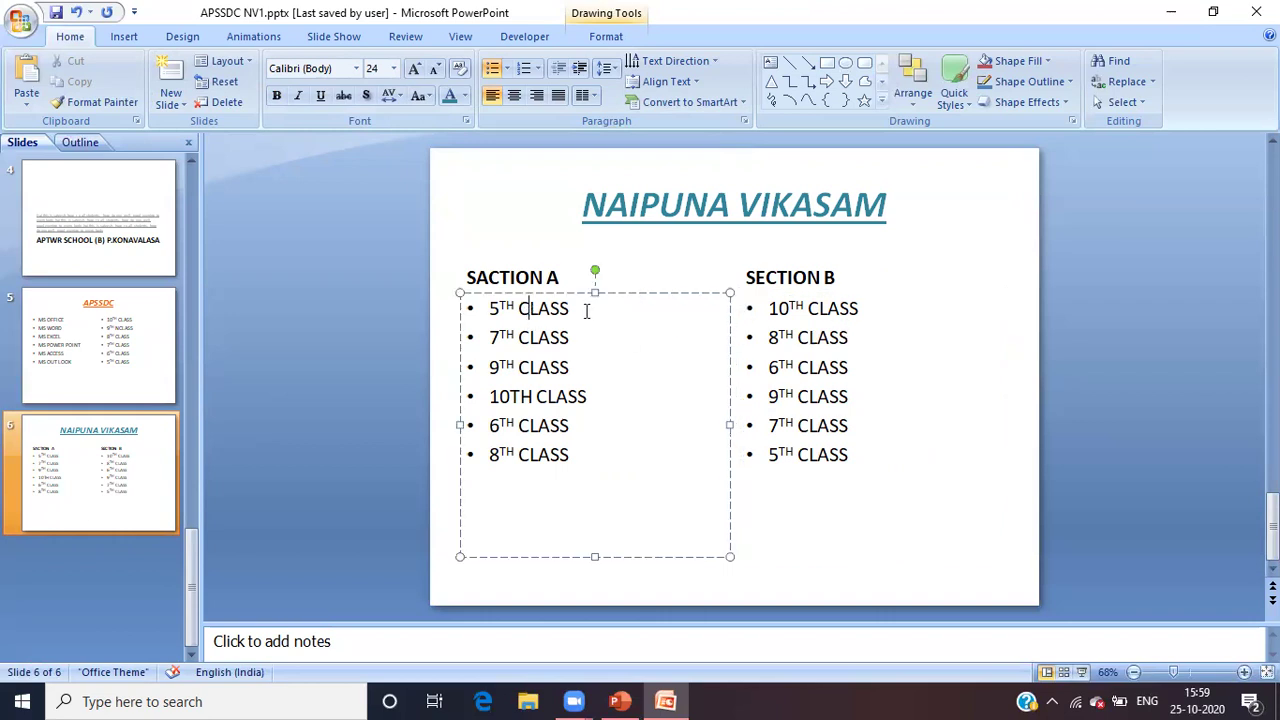
pyautogui.click(810, 457)
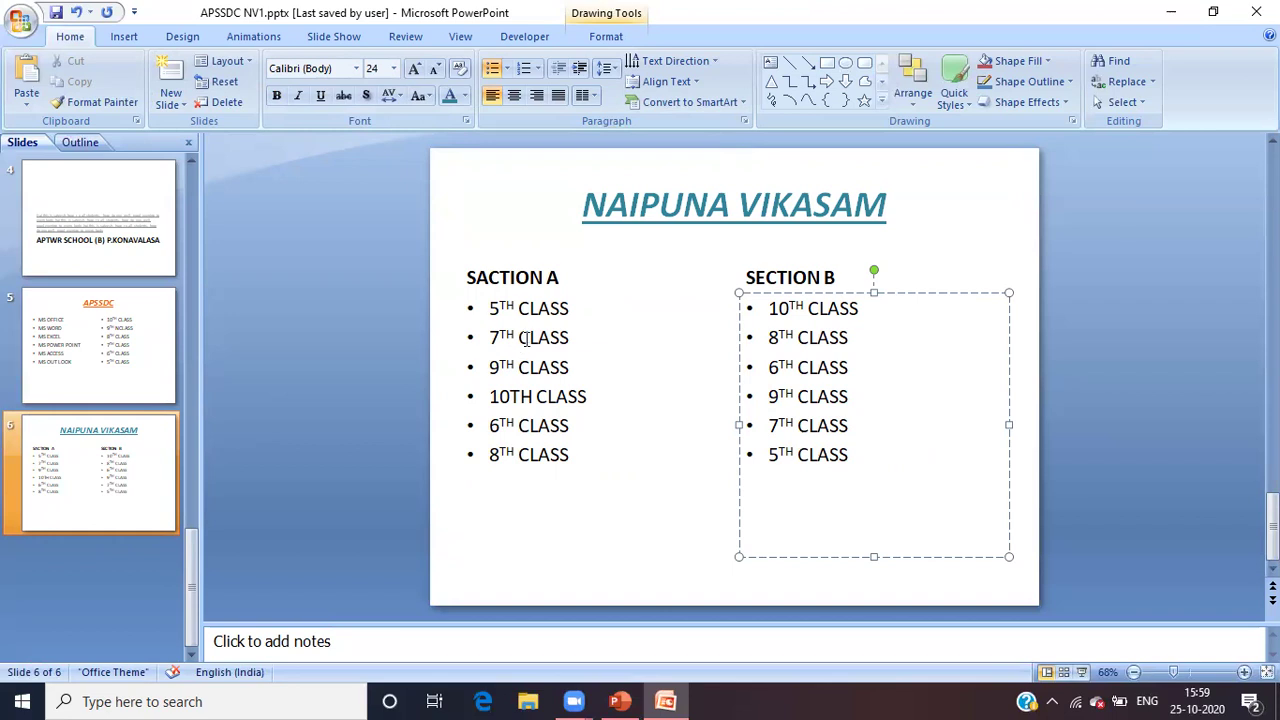
pyautogui.click(525, 338)
pyautogui.click(793, 427)
pyautogui.moveTo(548, 367); pyautogui.dragTo(777, 472)
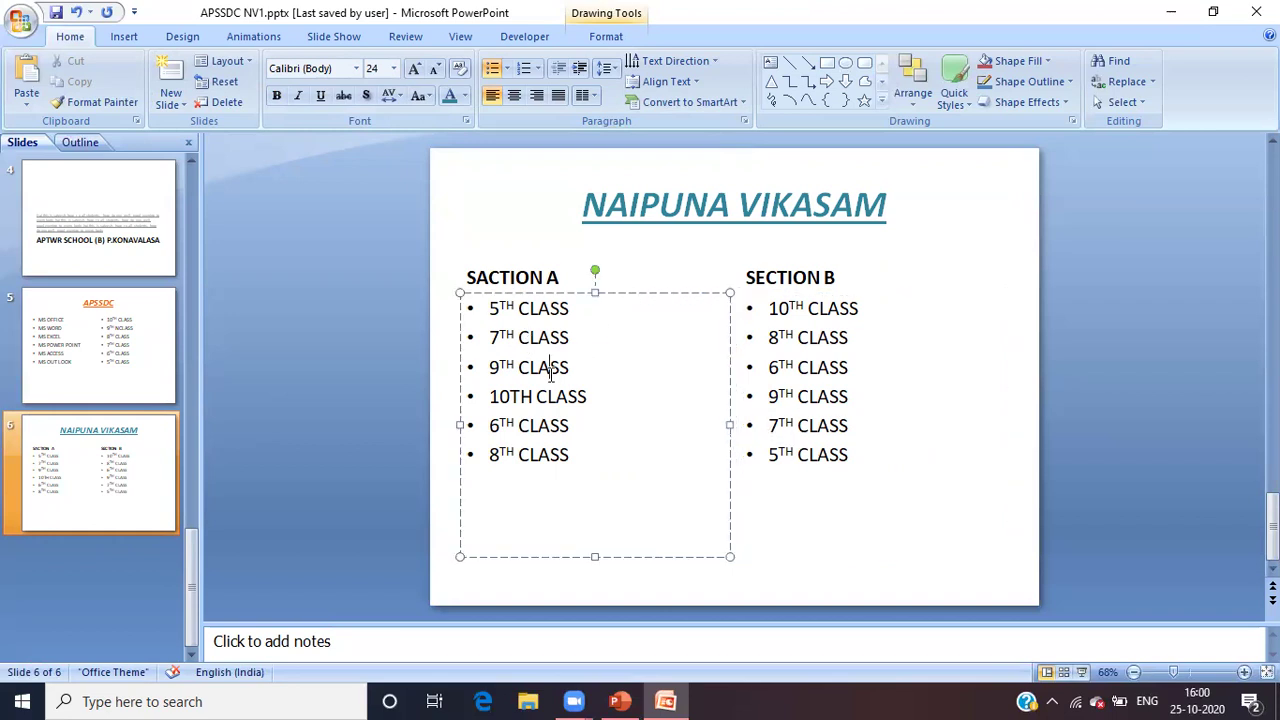
pyautogui.click(780, 470)
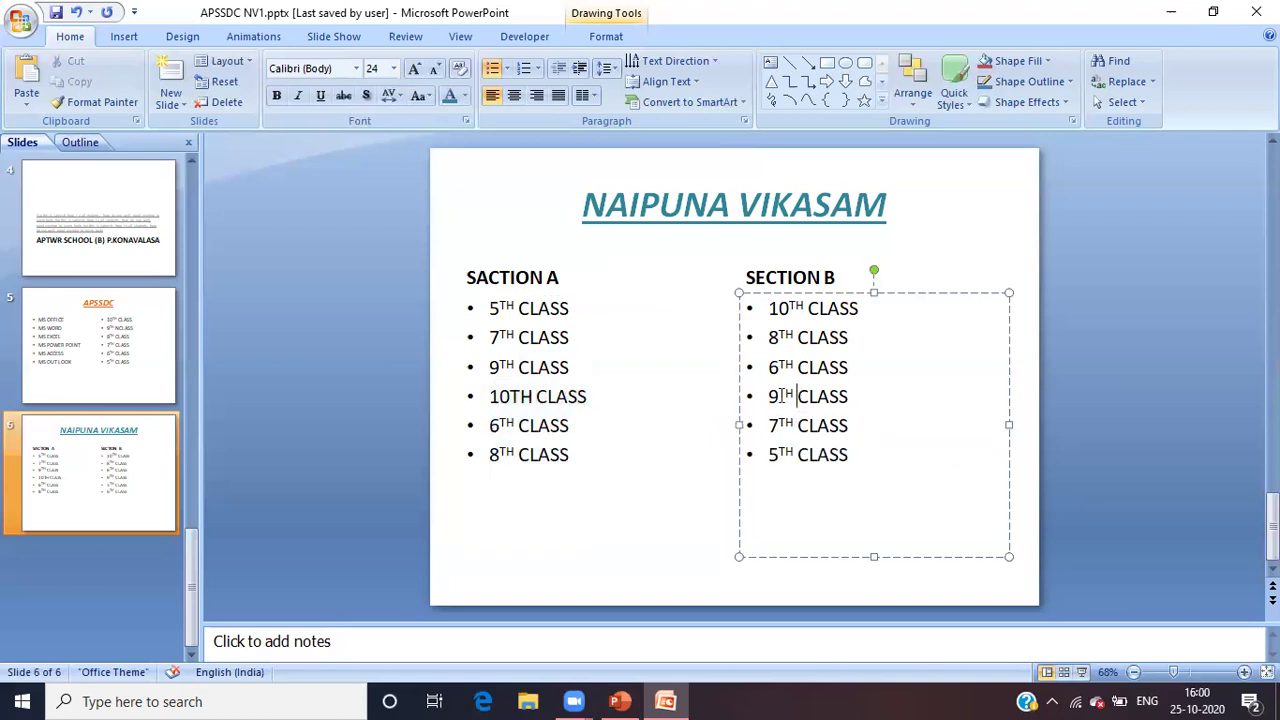
pyautogui.click(538, 398)
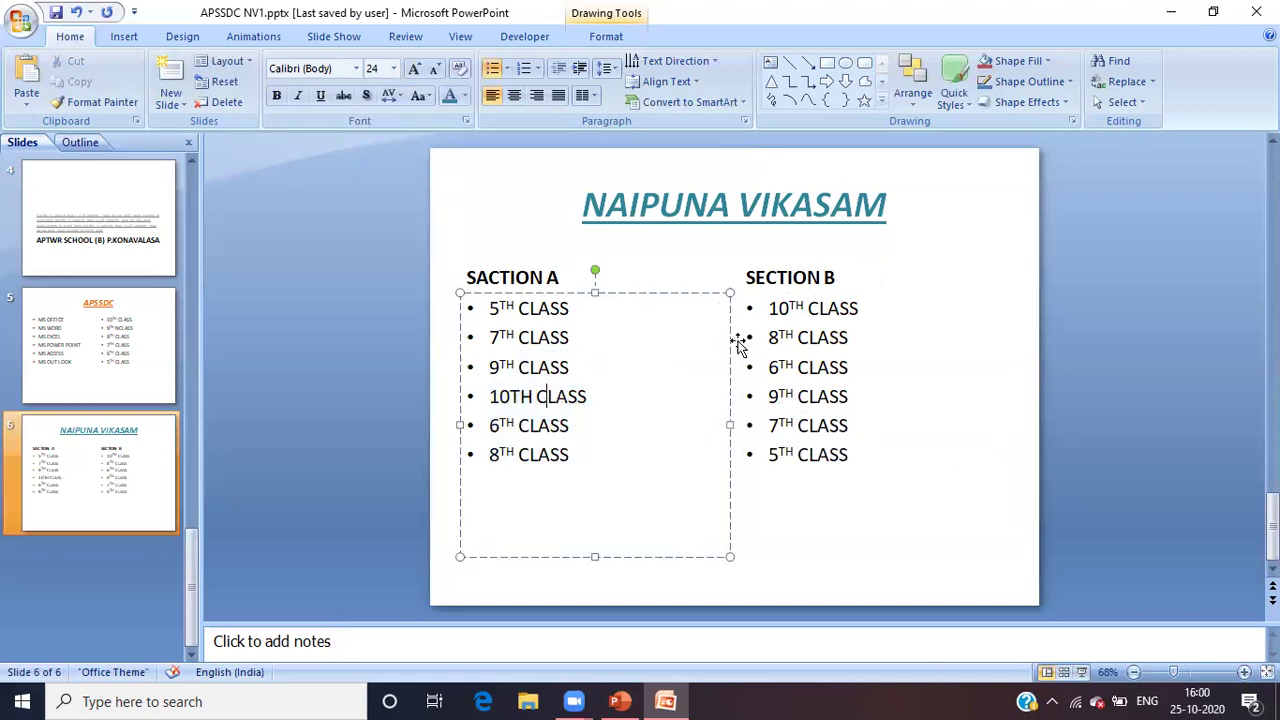
pyautogui.click(792, 300)
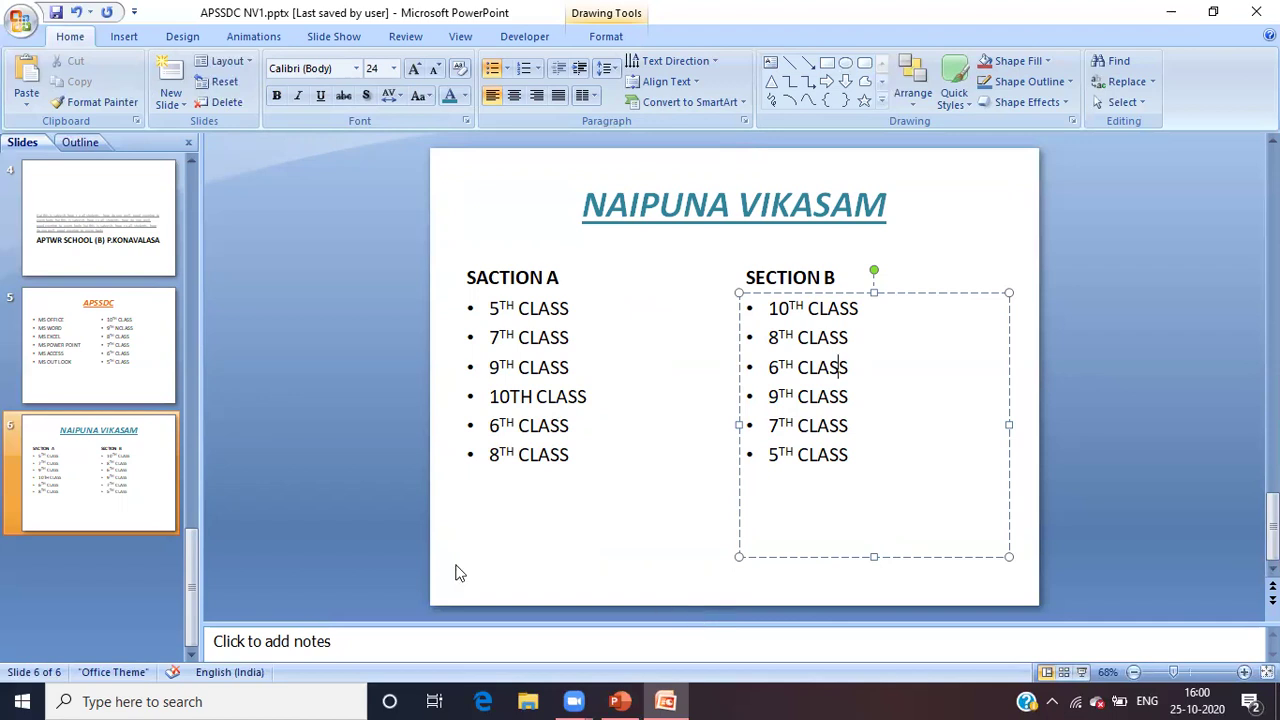
# Insert a Title Only slide 7 after the NAIPUNA VIKASAM slide.
pyautogui.click(117, 511)
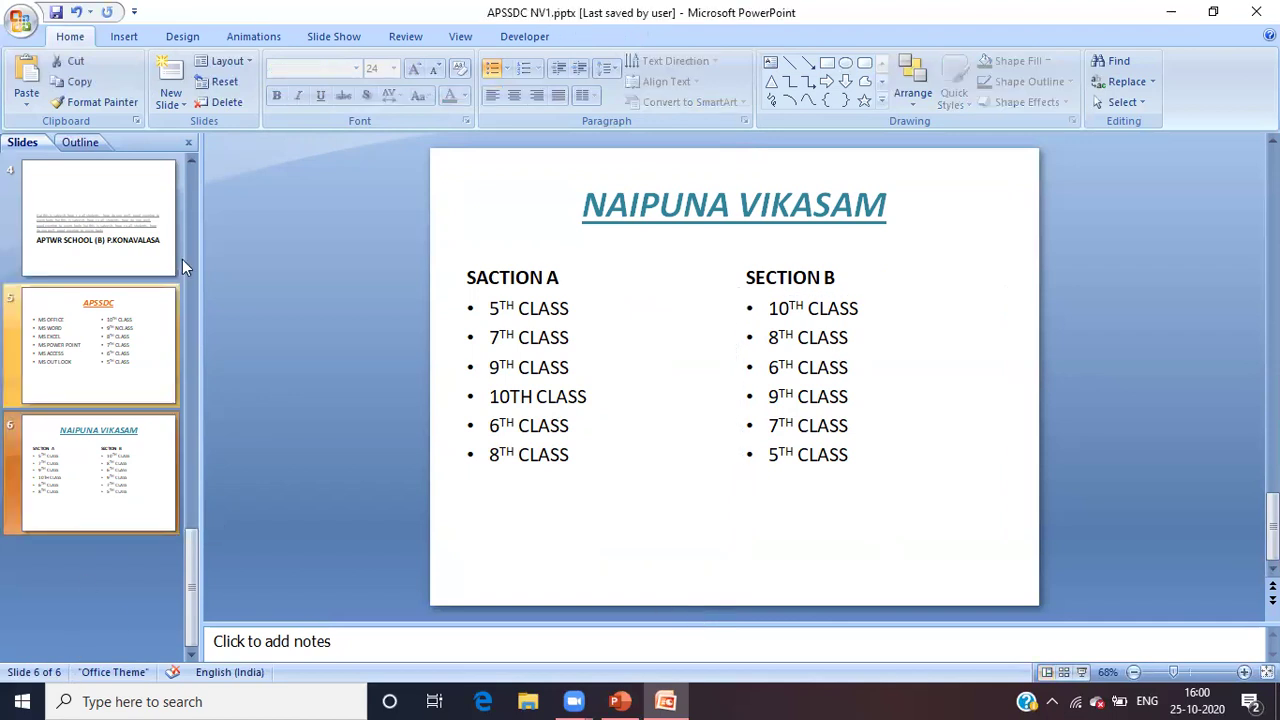
pyautogui.click(181, 109)
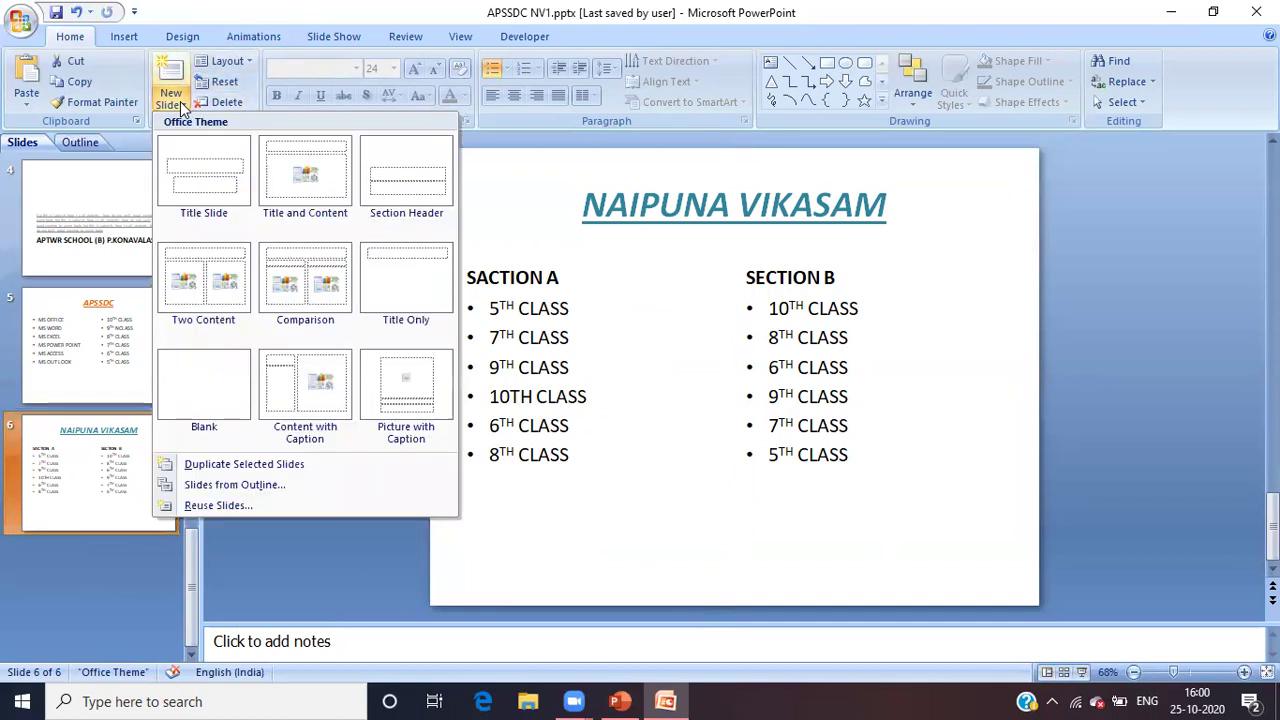
pyautogui.click(409, 270)
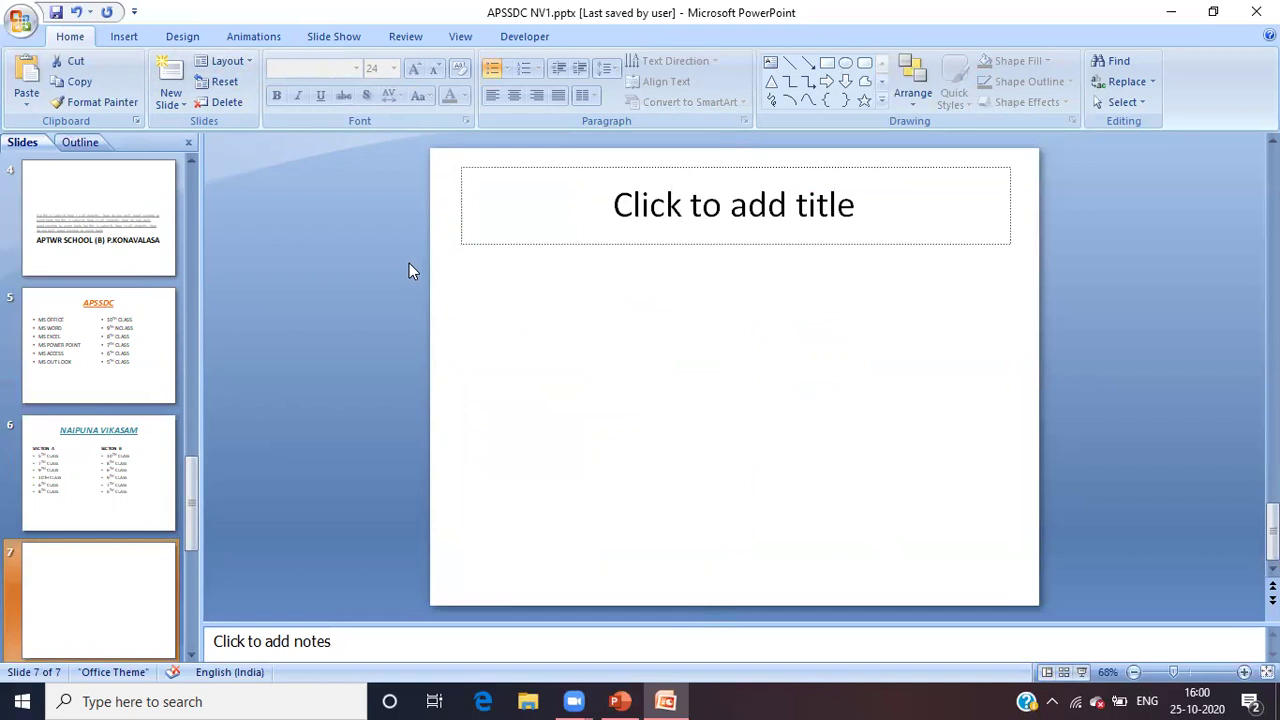
# Type APSSDC as the slide 7 title and make it bold, italic, underlined and red.
pyautogui.click(655, 207)
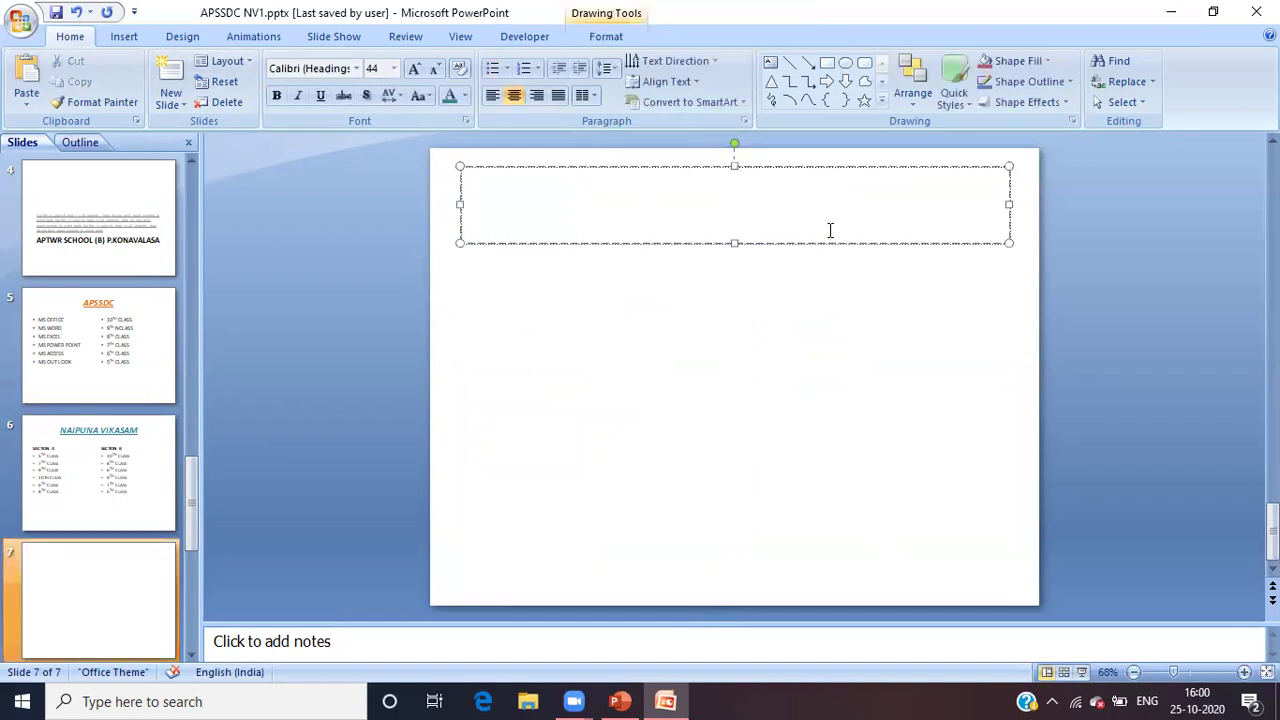
pyautogui.write('APSSDC')
pyautogui.hotkey('shift', 'Left')
pyautogui.hotkey('shift', 'Left')
pyautogui.hotkey('shift', 'Left')
pyautogui.hotkey('shift', 'Left')
pyautogui.hotkey('shift', 'Left')
pyautogui.hotkey('shift', 'Left')
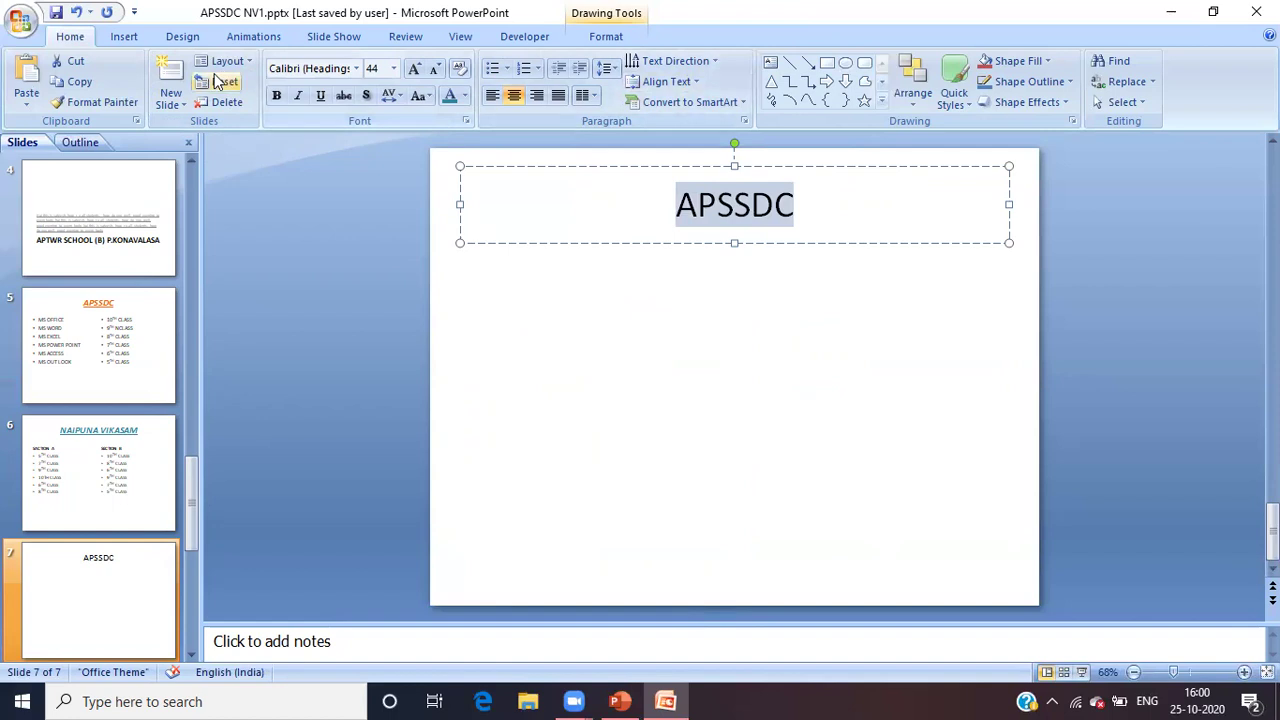
pyautogui.click(276, 96)
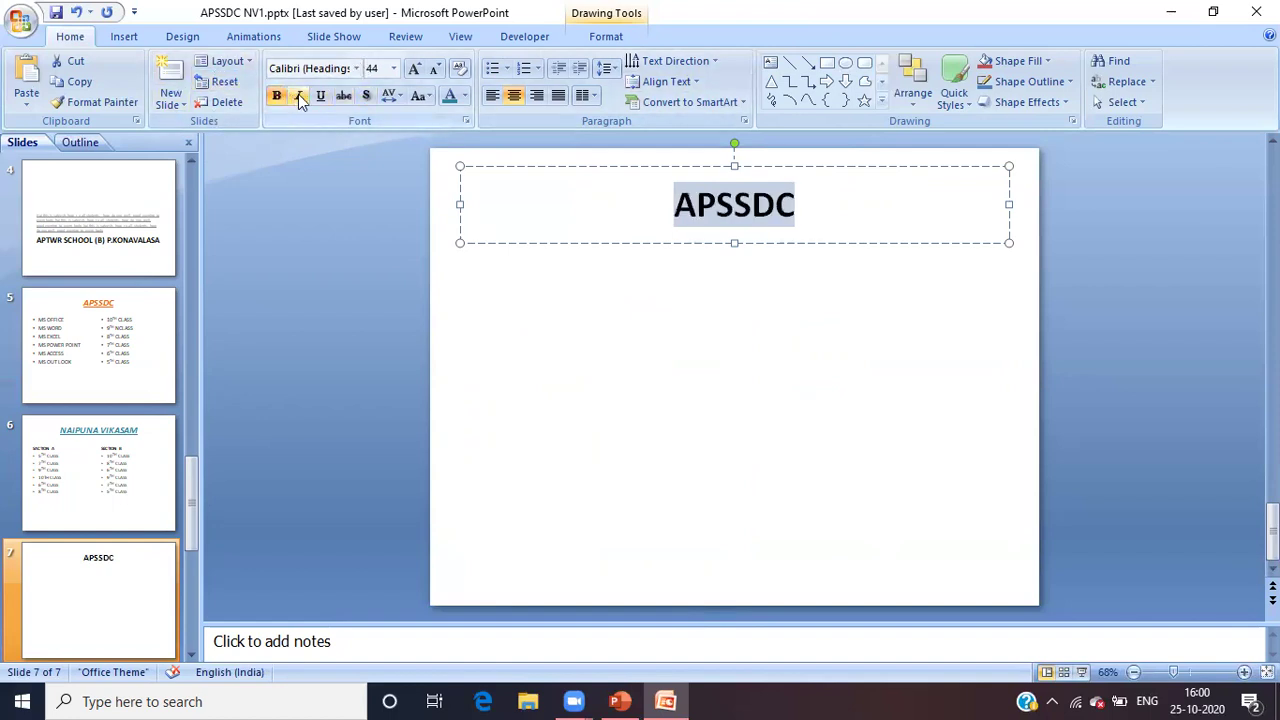
pyautogui.click(299, 96)
pyautogui.click(320, 96)
pyautogui.click(465, 96)
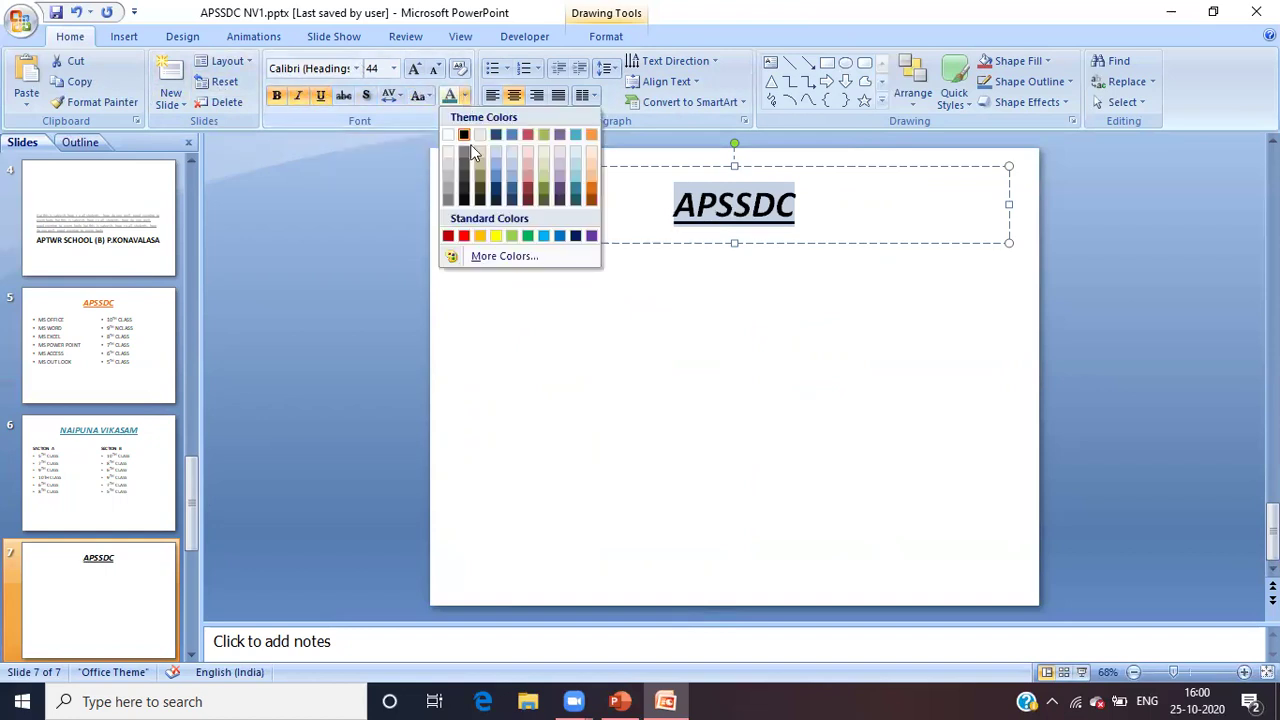
pyautogui.click(463, 235)
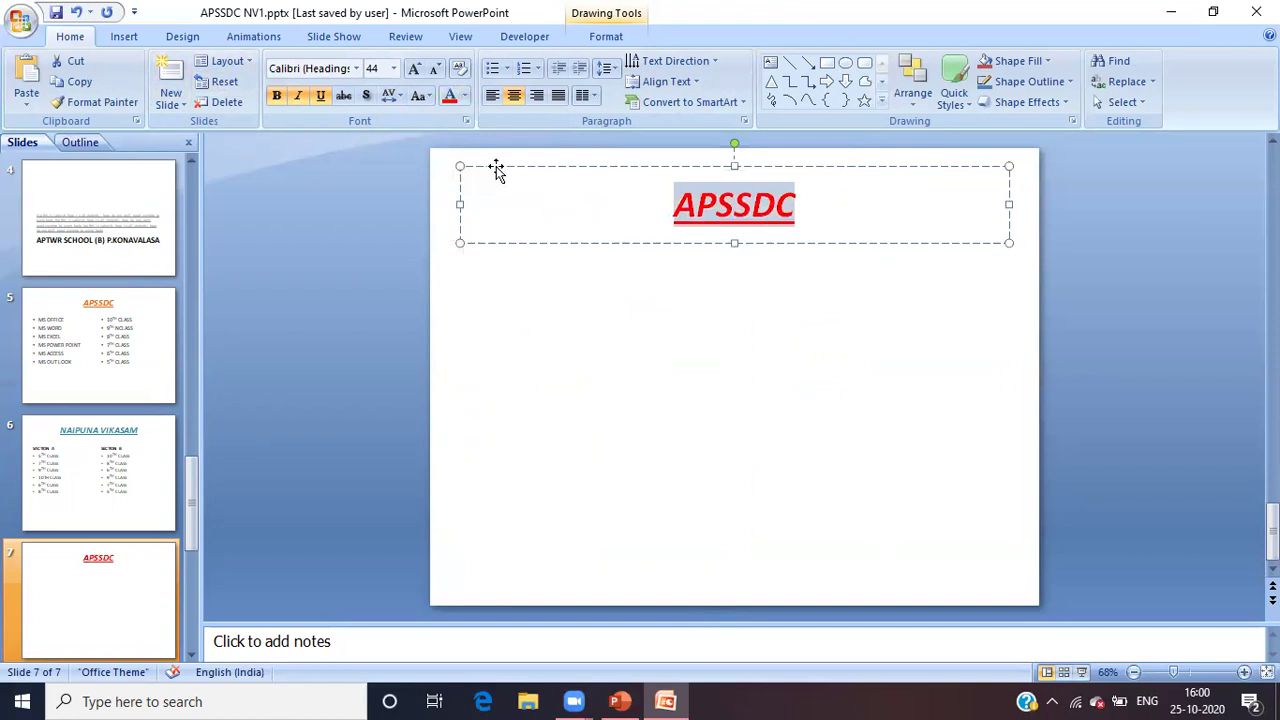
# Move the APSSDC title down to mid-slide and highlight its text.
pyautogui.moveTo(496, 166); pyautogui.dragTo(498, 339)
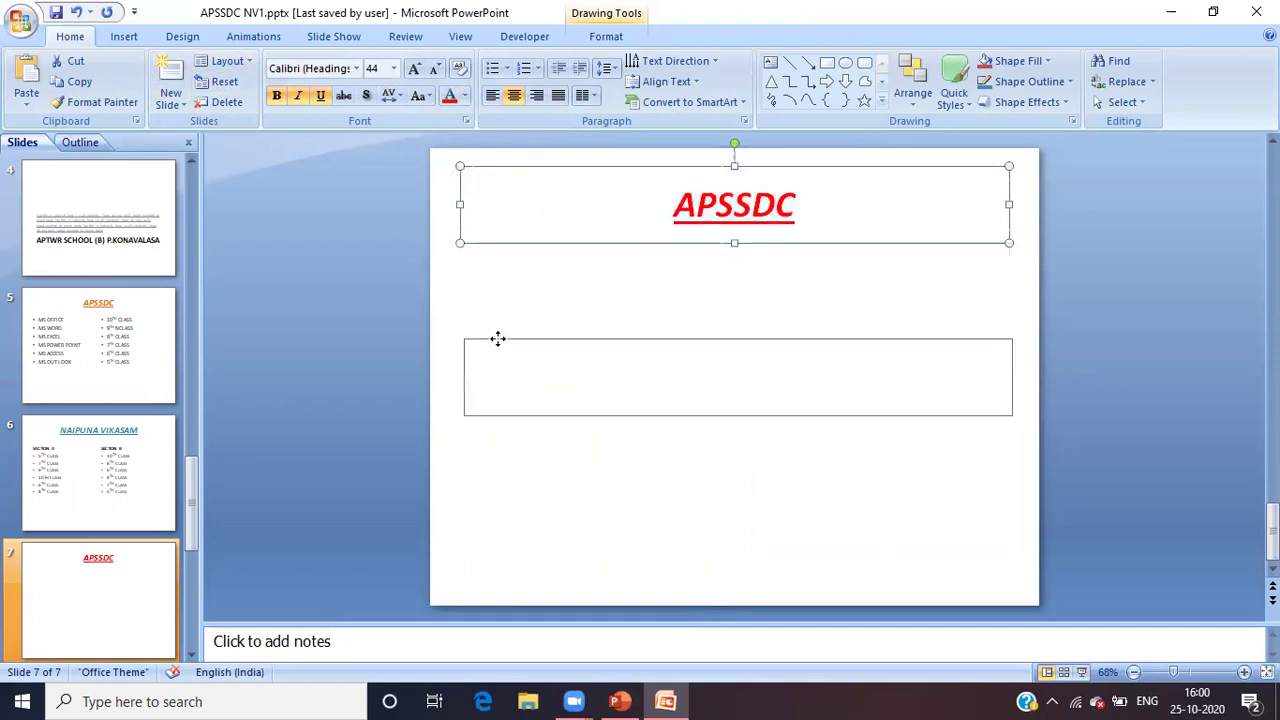
pyautogui.press('Escape')
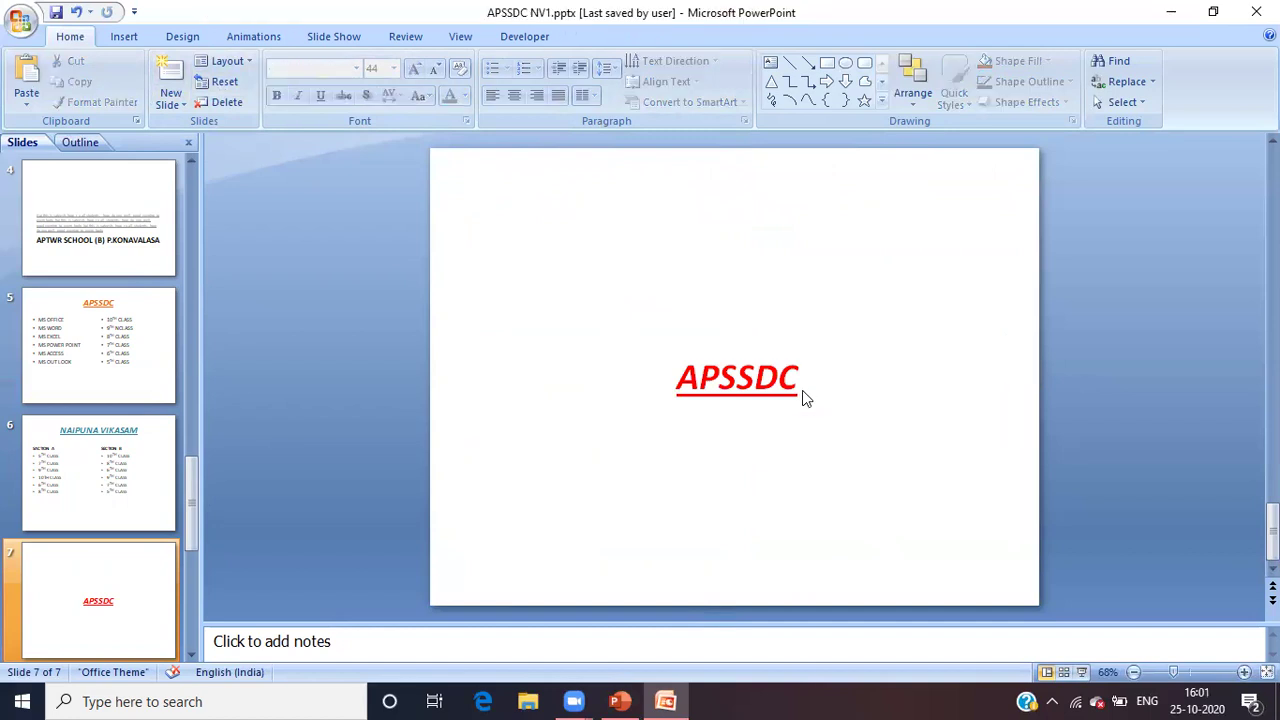
pyautogui.moveTo(671, 379); pyautogui.dragTo(823, 368)
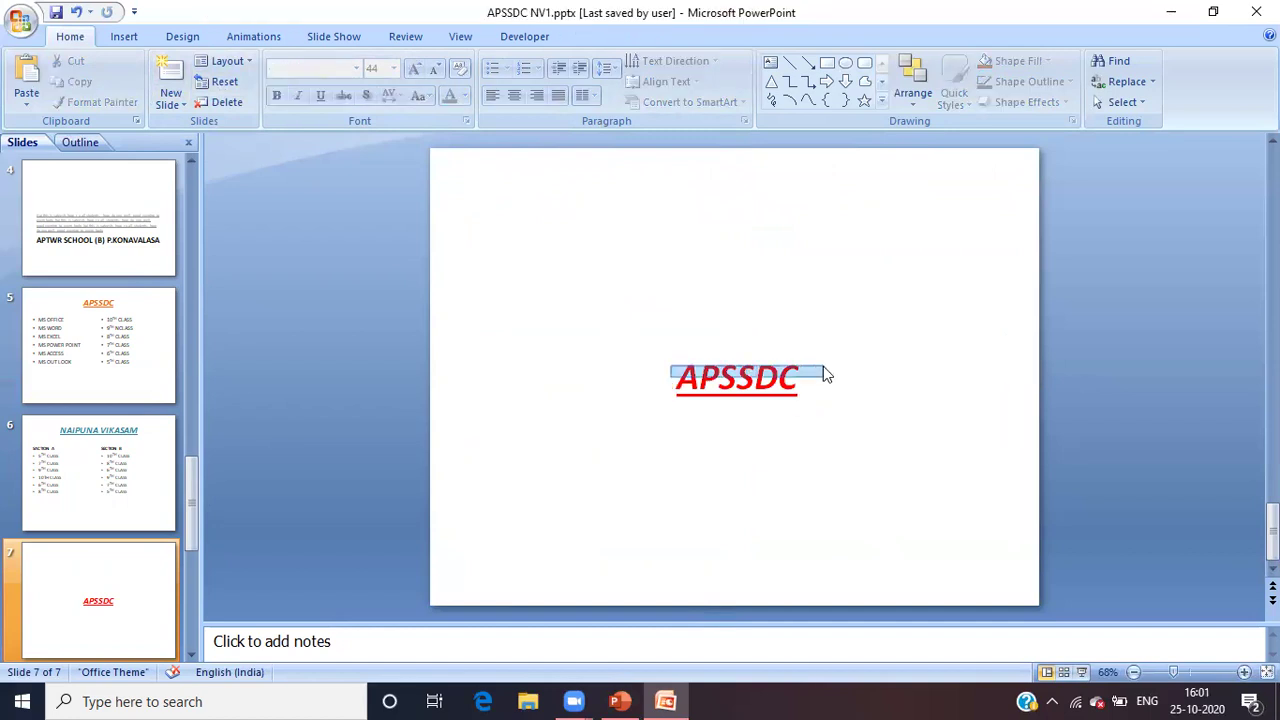
pyautogui.moveTo(719, 378)
pyautogui.mouseDown()
pyautogui.moveTo(684, 390)
pyautogui.moveTo(811, 369)
pyautogui.mouseUp()
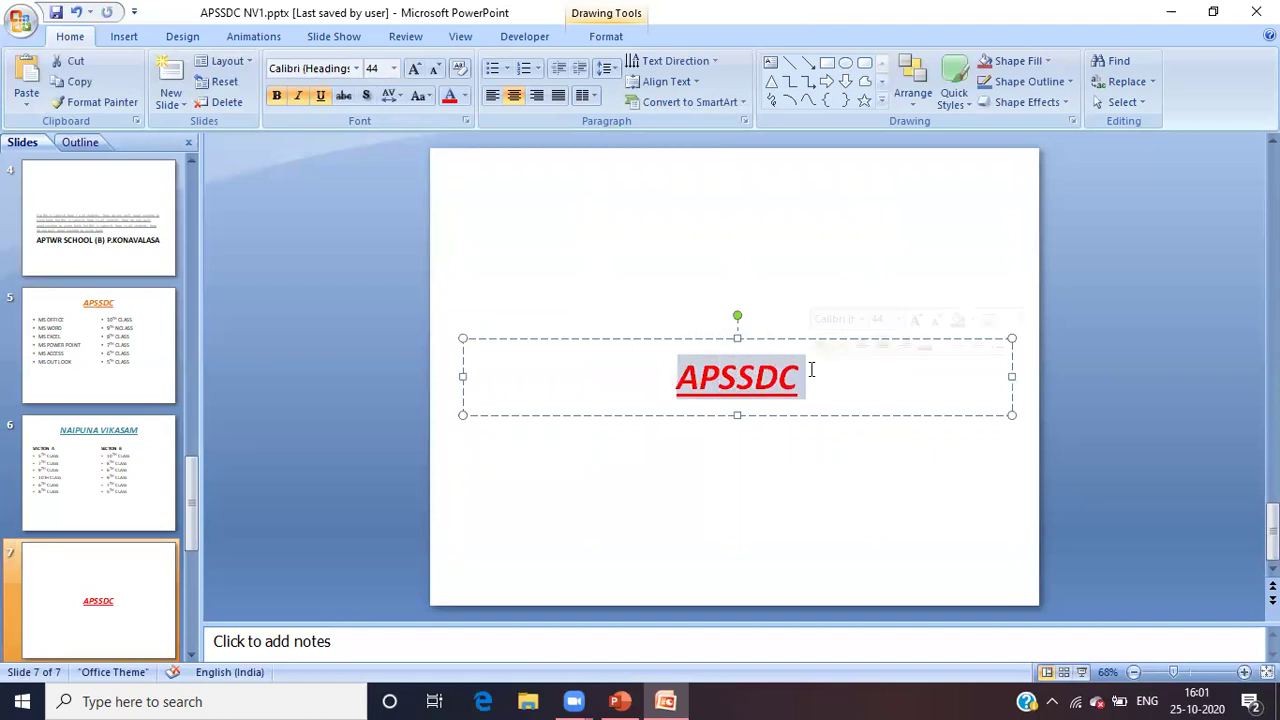
# Give the APSSDC text a Fly In entrance animation.
pyautogui.click(255, 40)
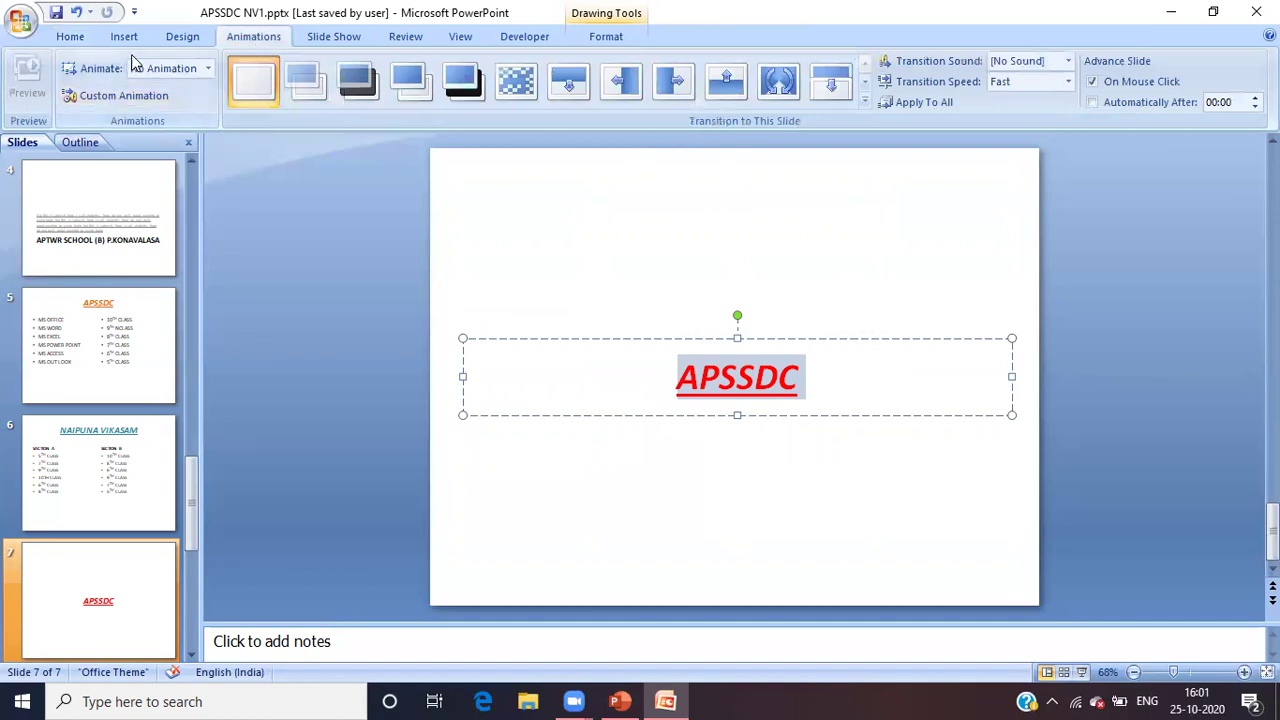
pyautogui.click(206, 68)
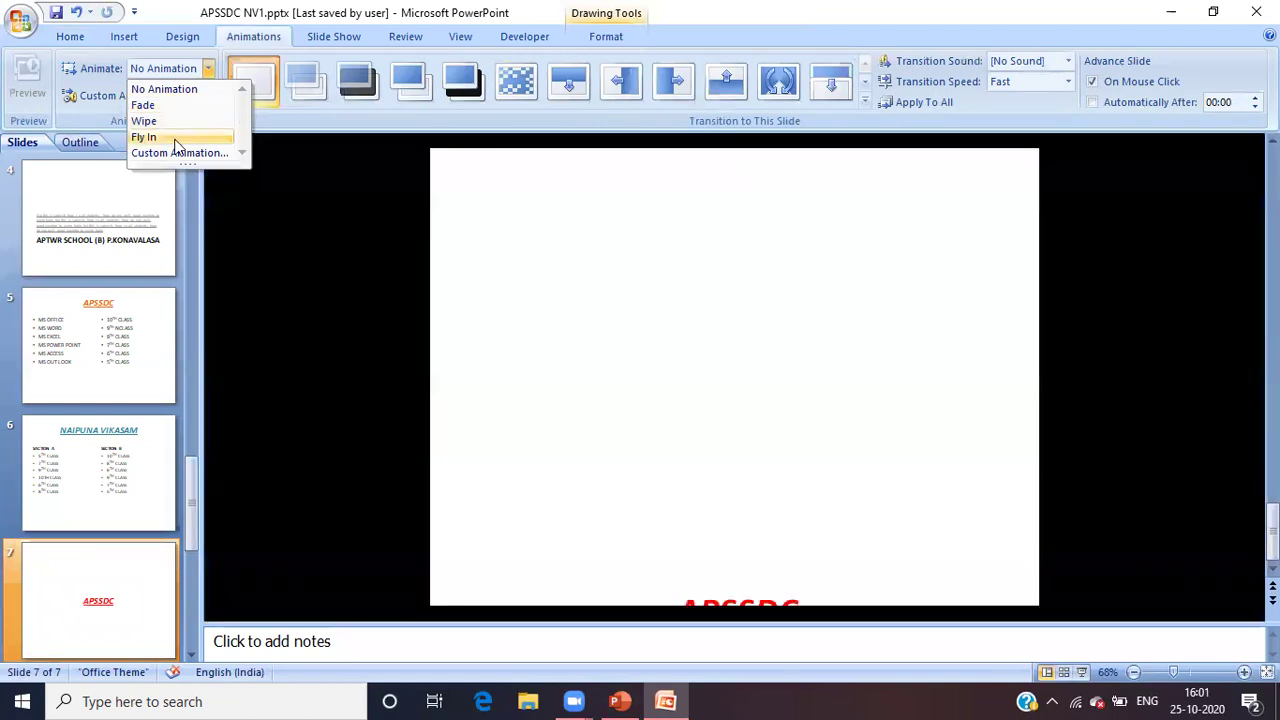
pyautogui.click(176, 146)
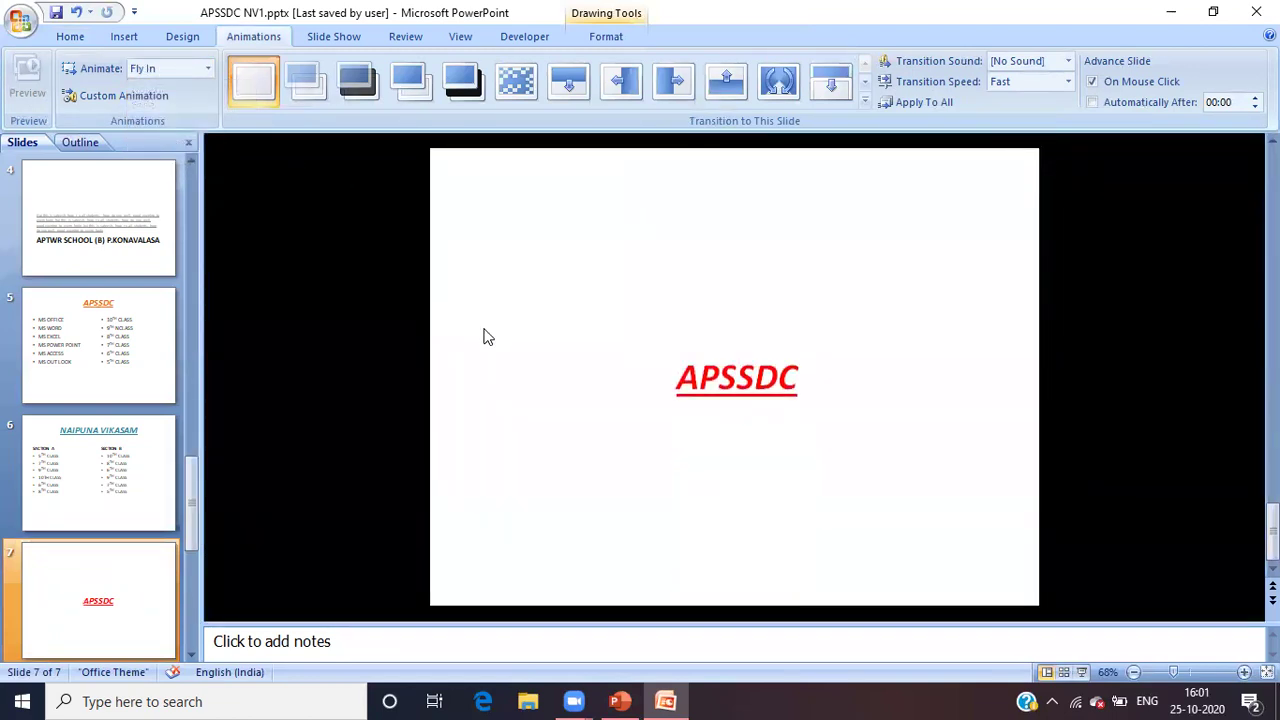
# Preview the Fly In animation in a slide show, then return to editing.
pyautogui.click(641, 289)
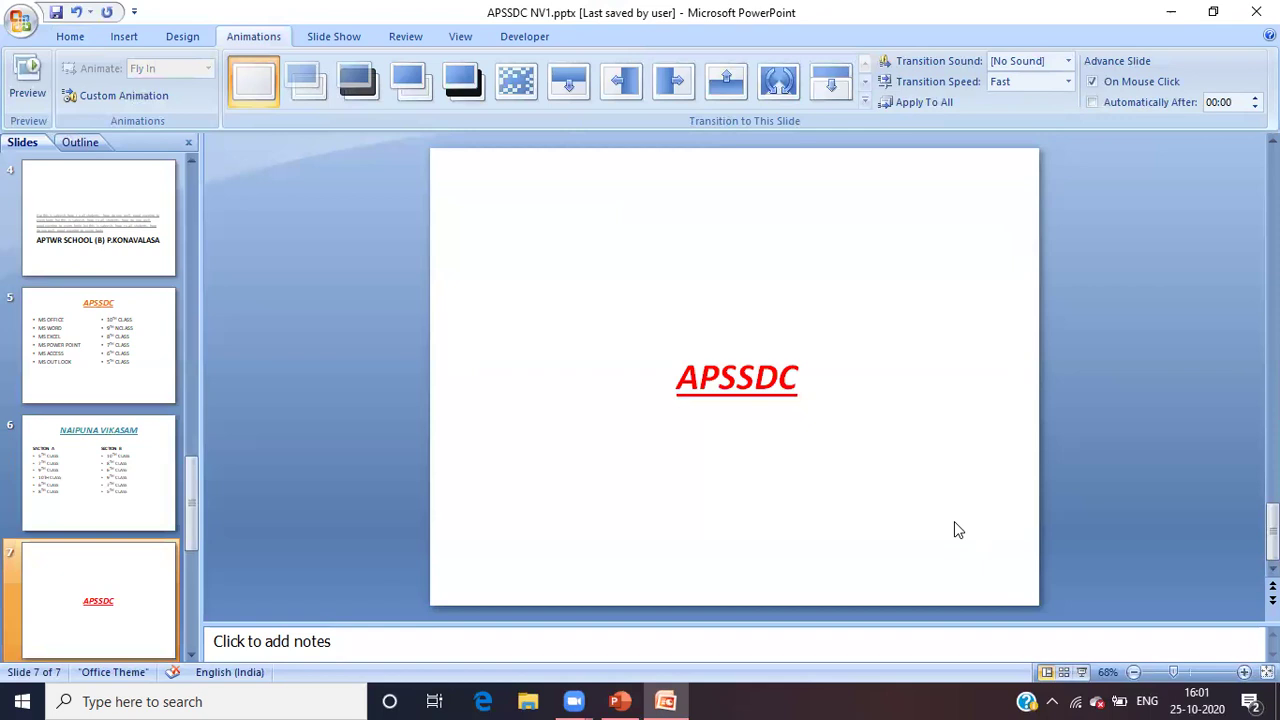
pyautogui.click(1082, 676)
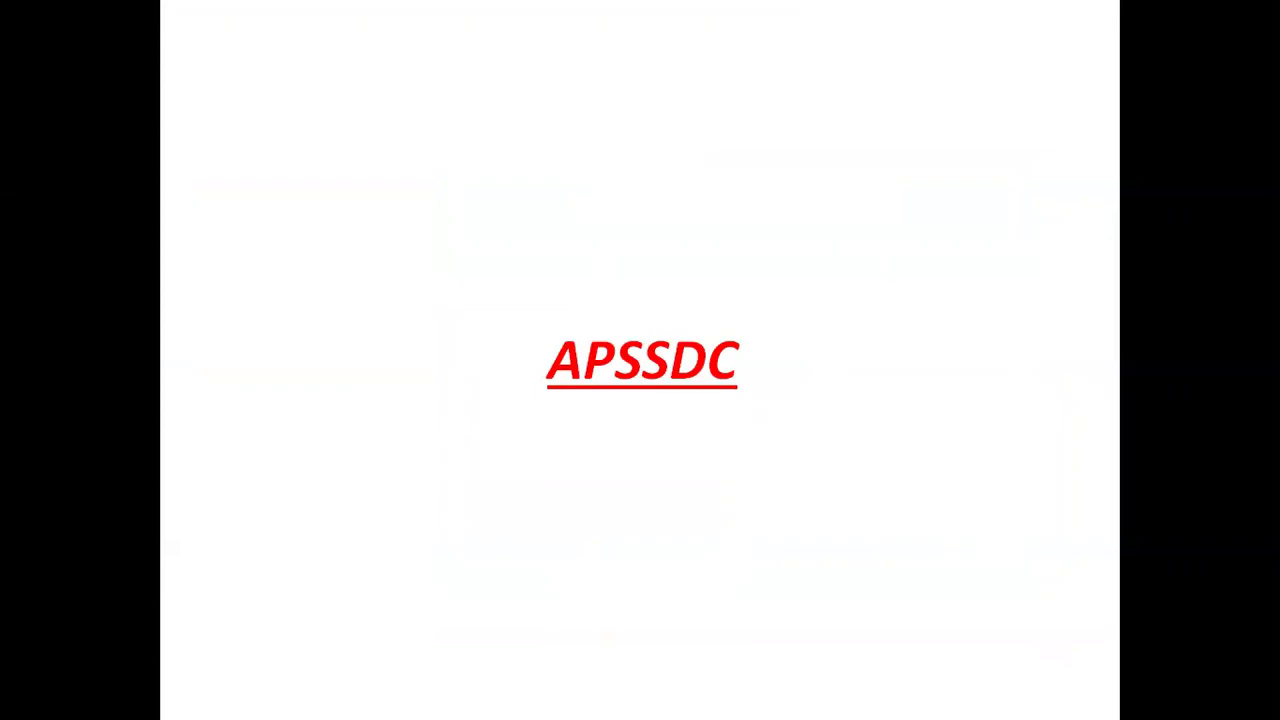
pyautogui.press('Escape')
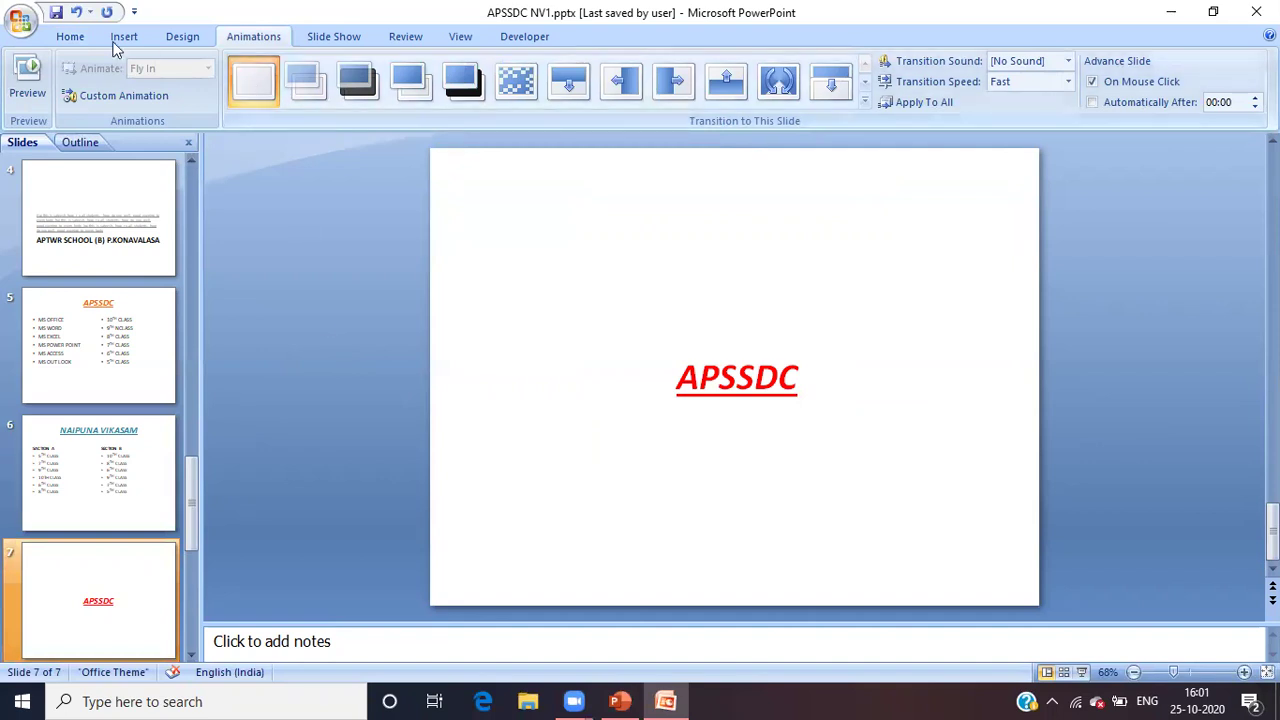
# Insert a Blank-layout slide 8 after the APSSDC slide and bring up the layout gallery again.
pyautogui.click(75, 38)
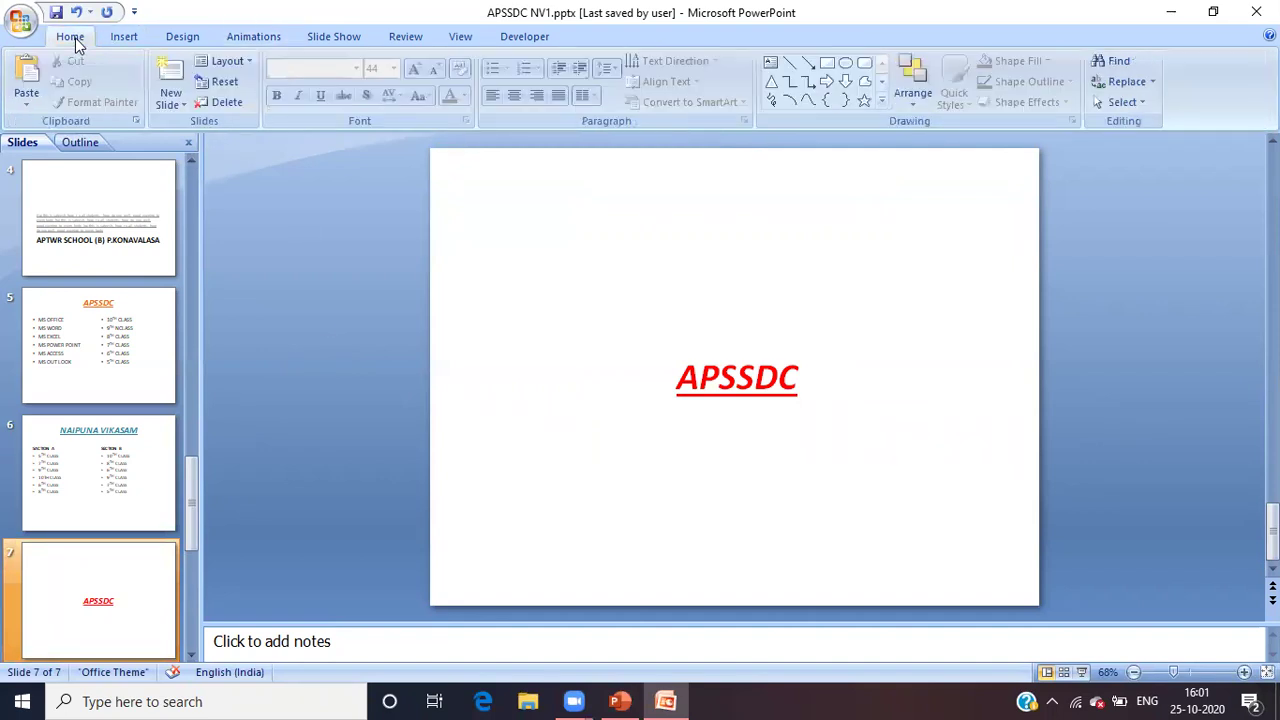
pyautogui.click(176, 103)
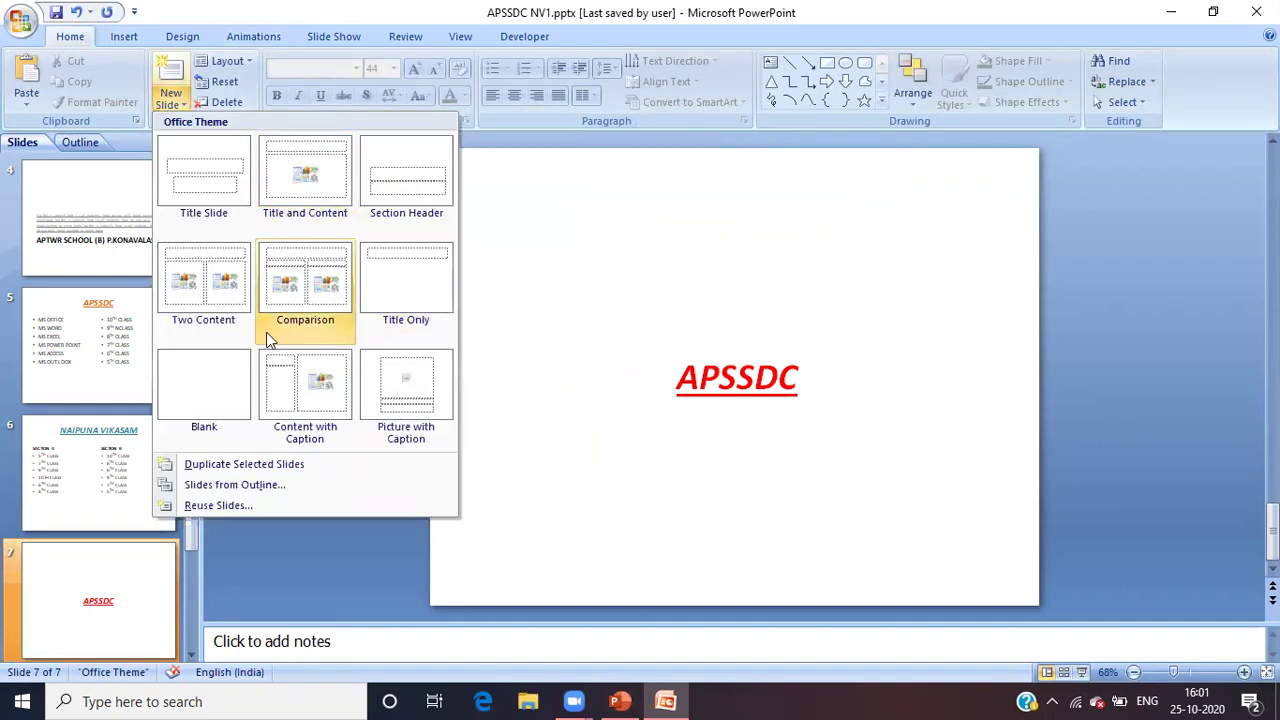
pyautogui.click(210, 388)
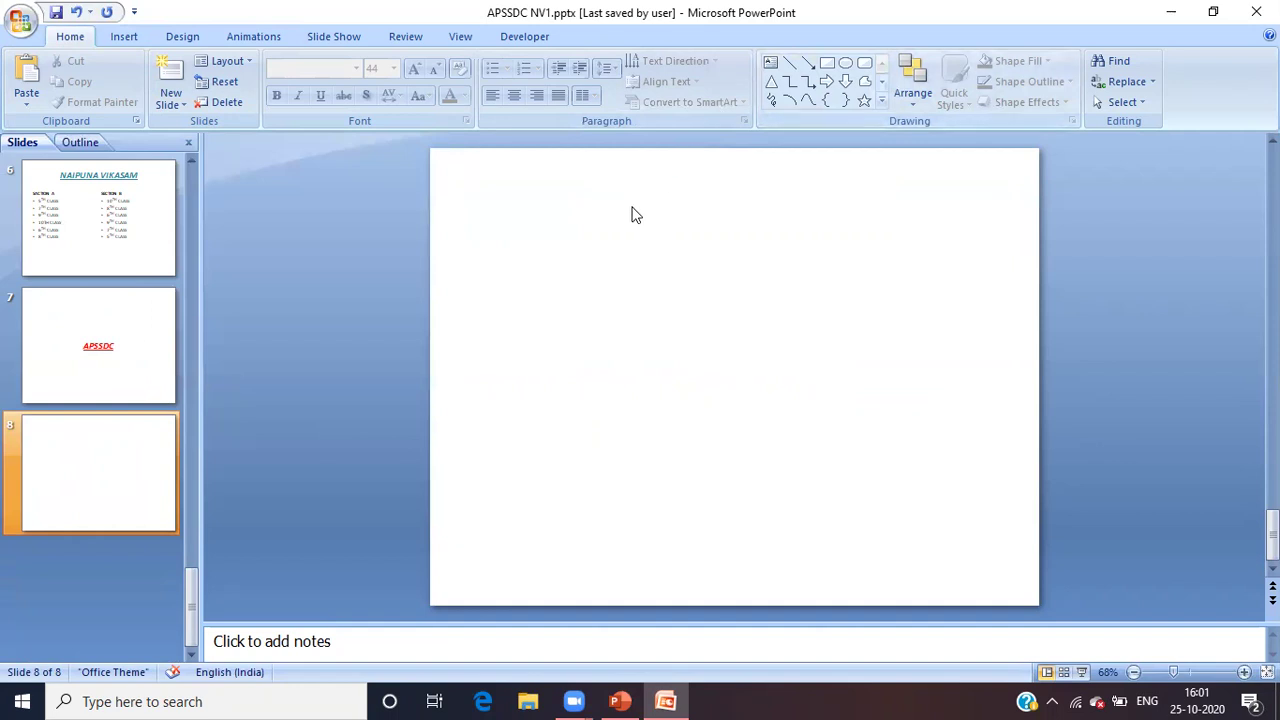
pyautogui.click(105, 454)
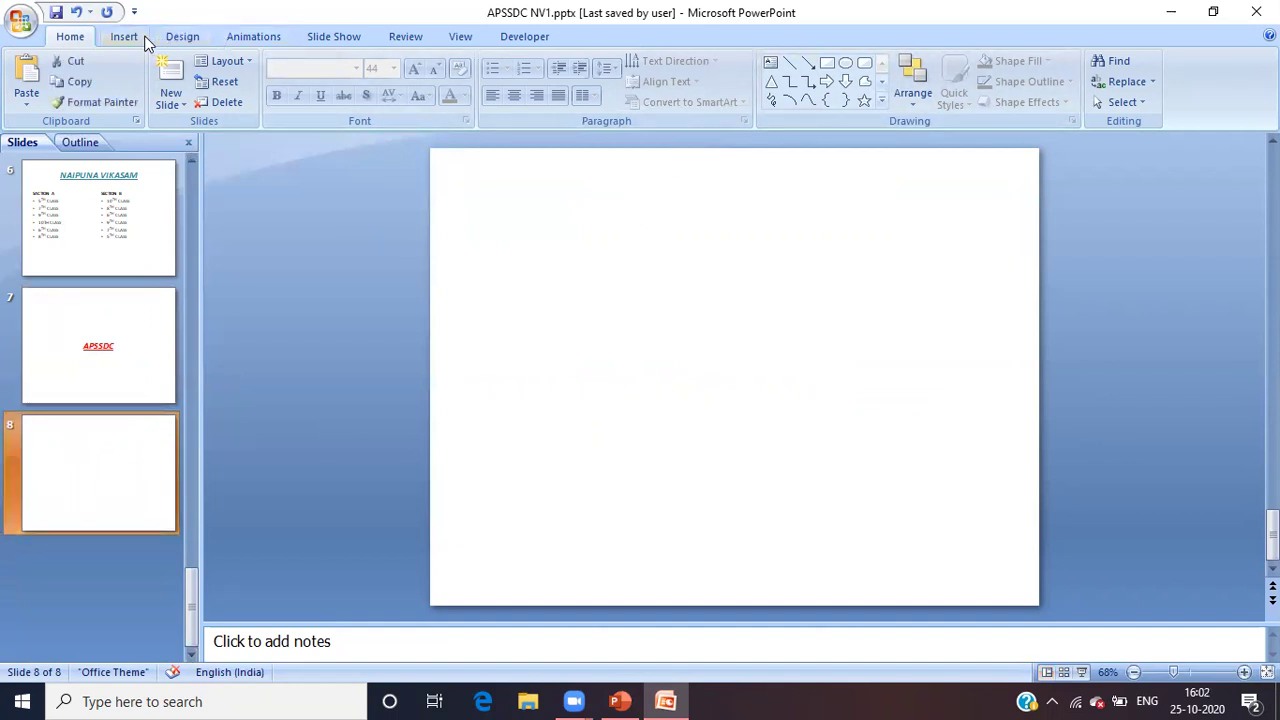
pyautogui.click(182, 103)
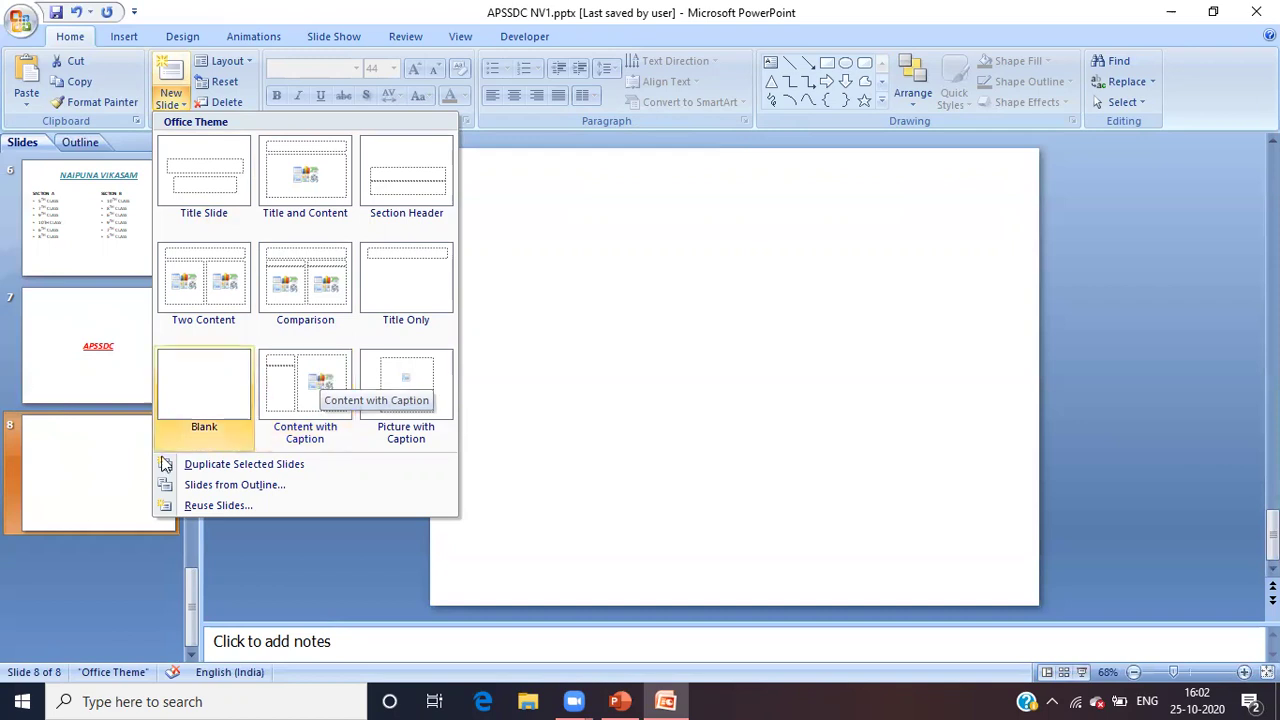
# Insert slide 9 with the Content with Caption layout, leaving its title, caption and content placeholders empty.
pyautogui.click(285, 402)
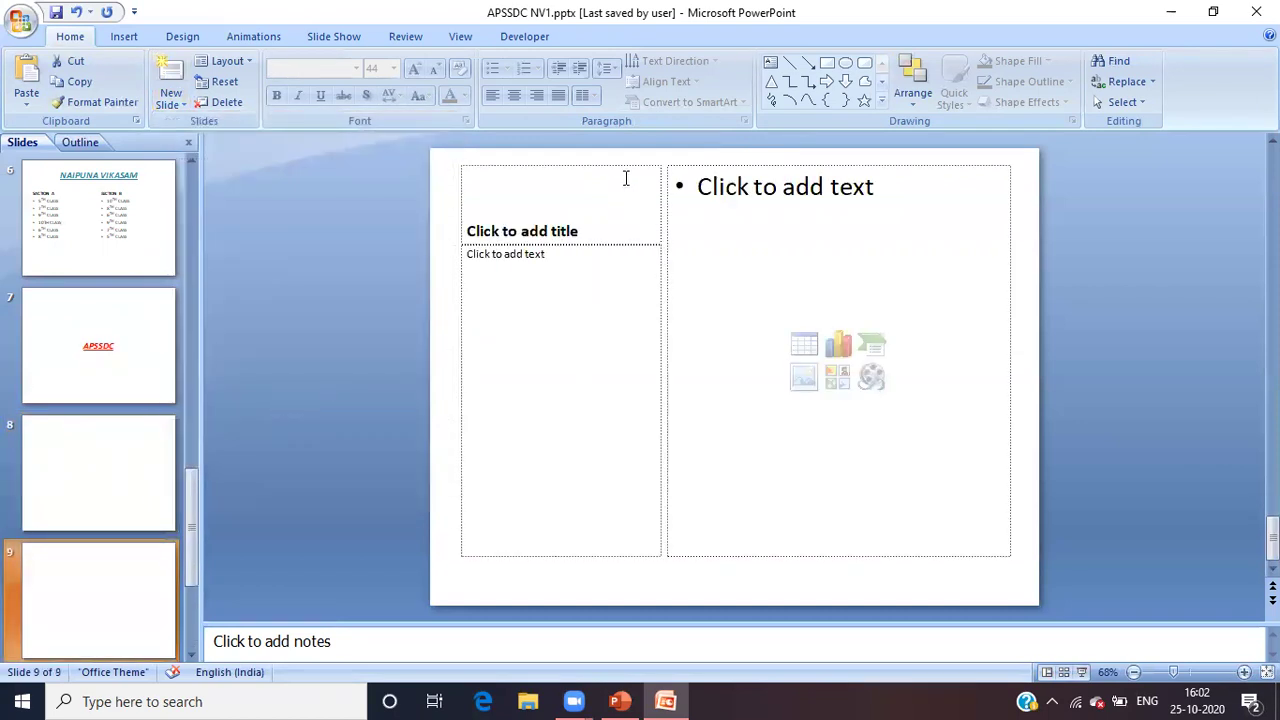
pyautogui.click(631, 210)
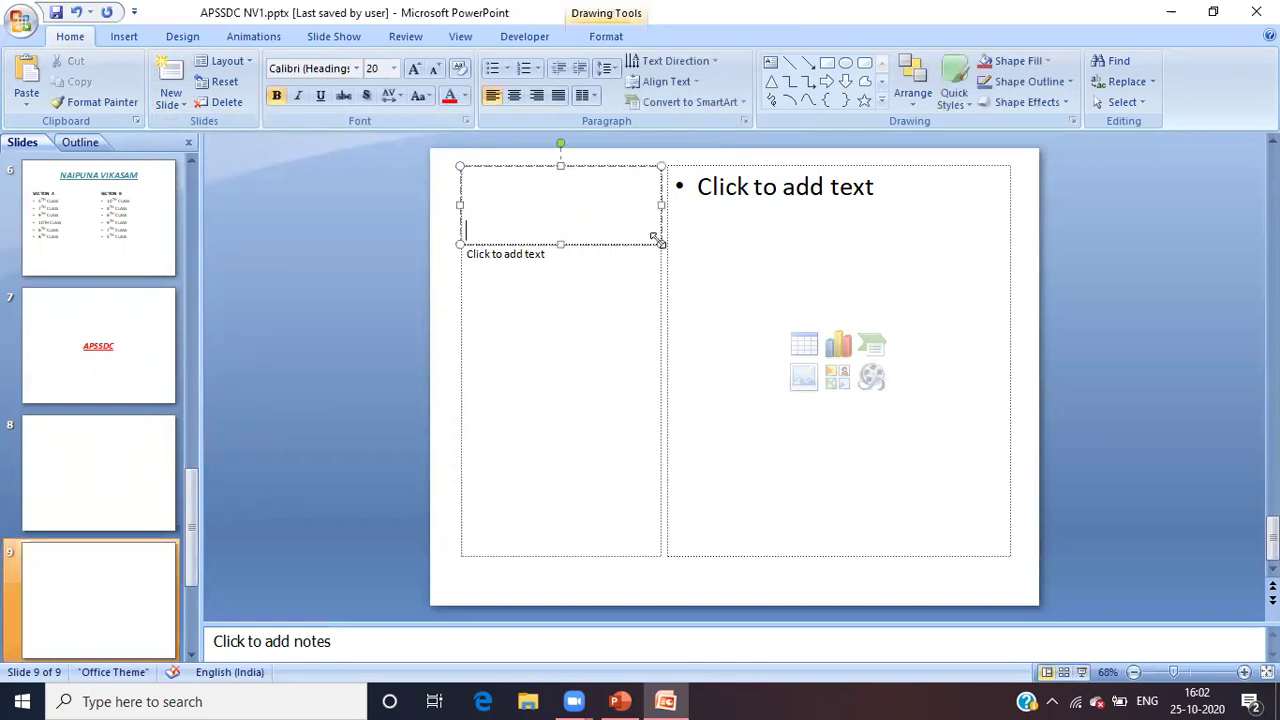
pyautogui.click(806, 300)
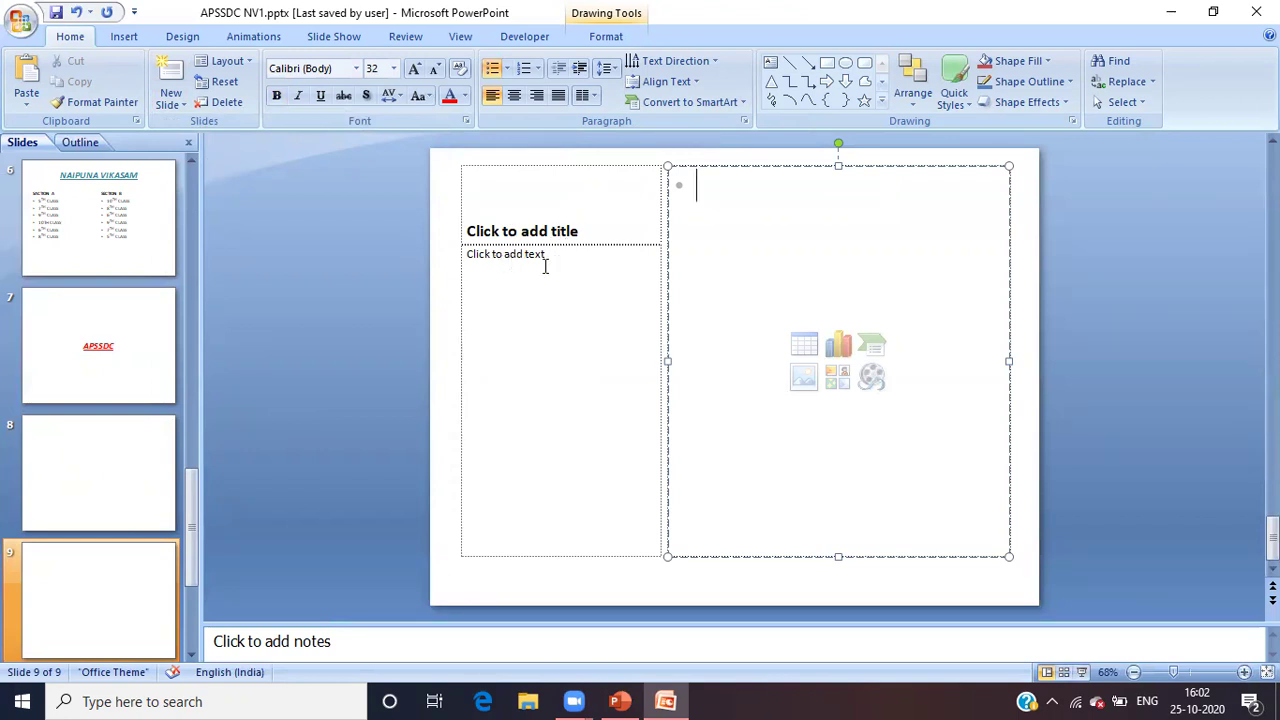
pyautogui.click(563, 263)
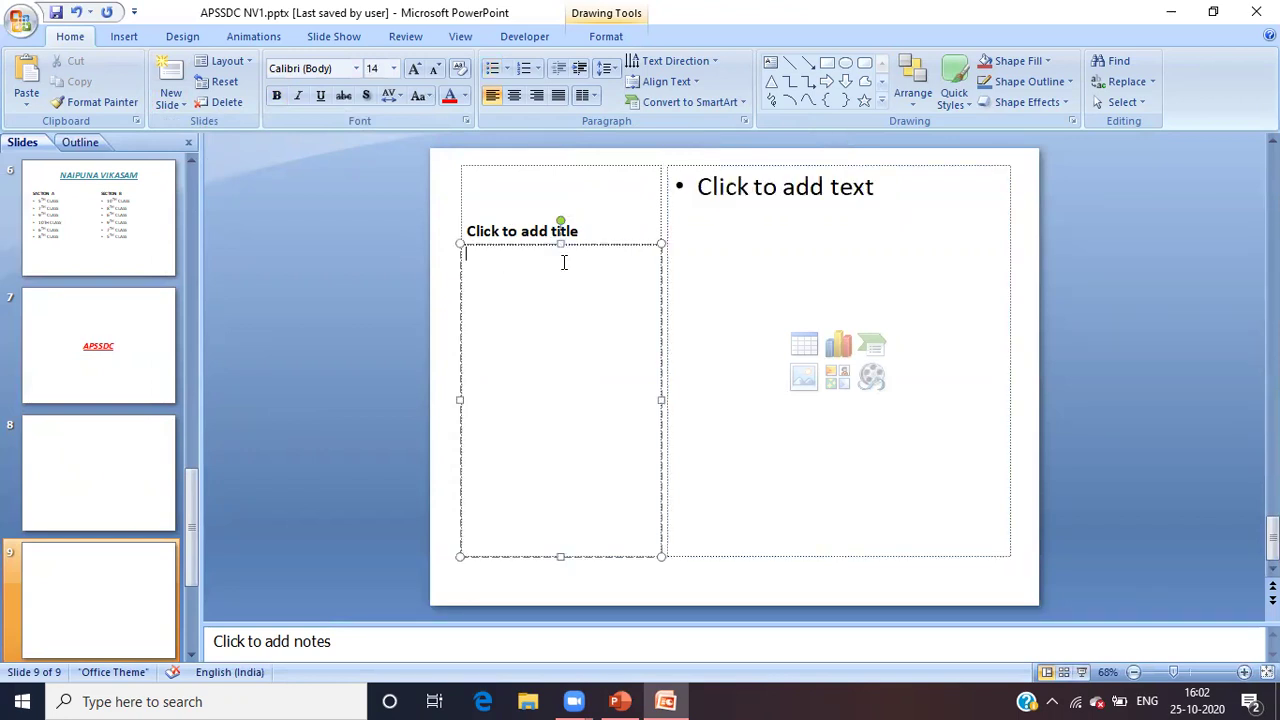
pyautogui.click(801, 212)
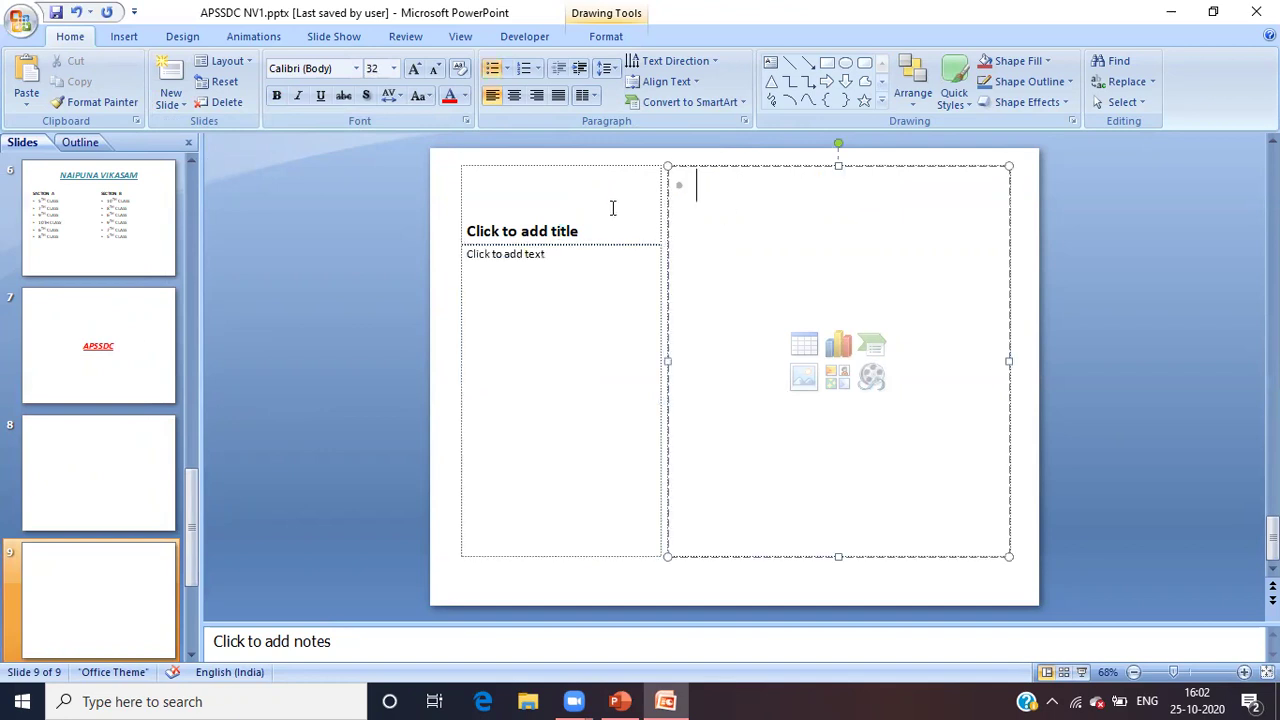
pyautogui.click(582, 320)
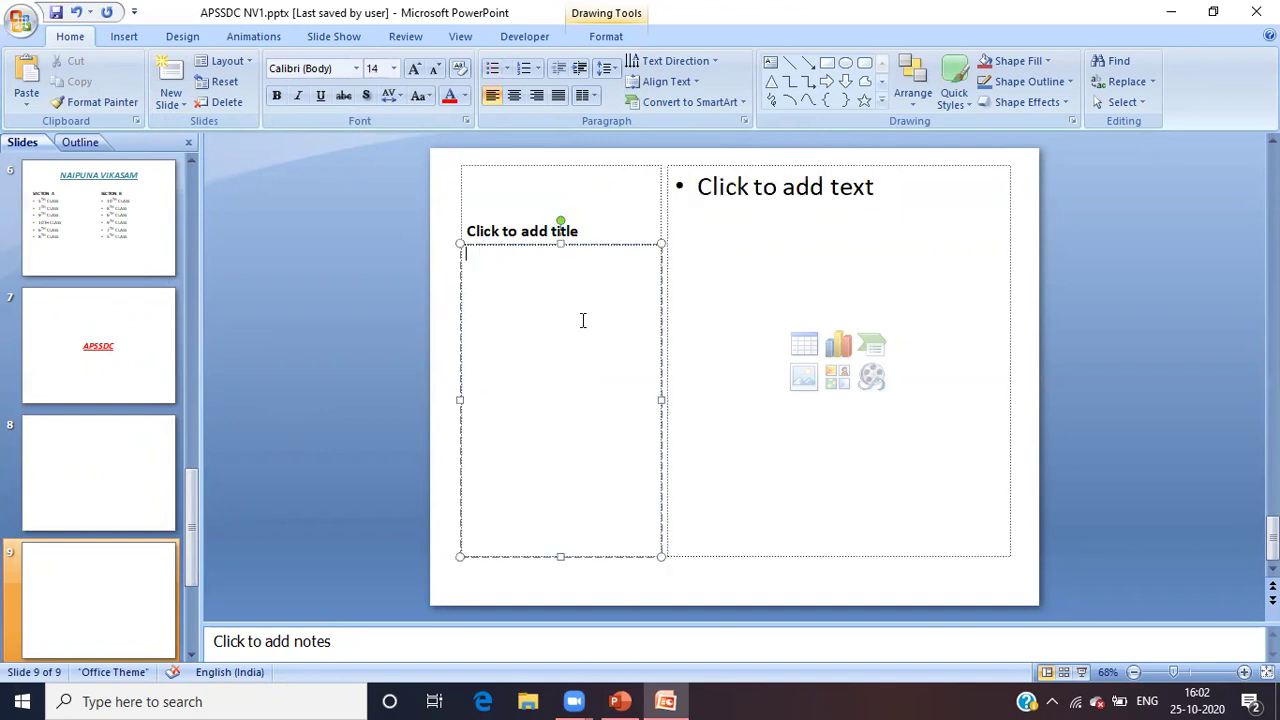
pyautogui.click(774, 236)
# Type 'APTWR SCHOOL(B) P.KONAVALASA' as slide 9's caption title.
pyautogui.click(536, 216)
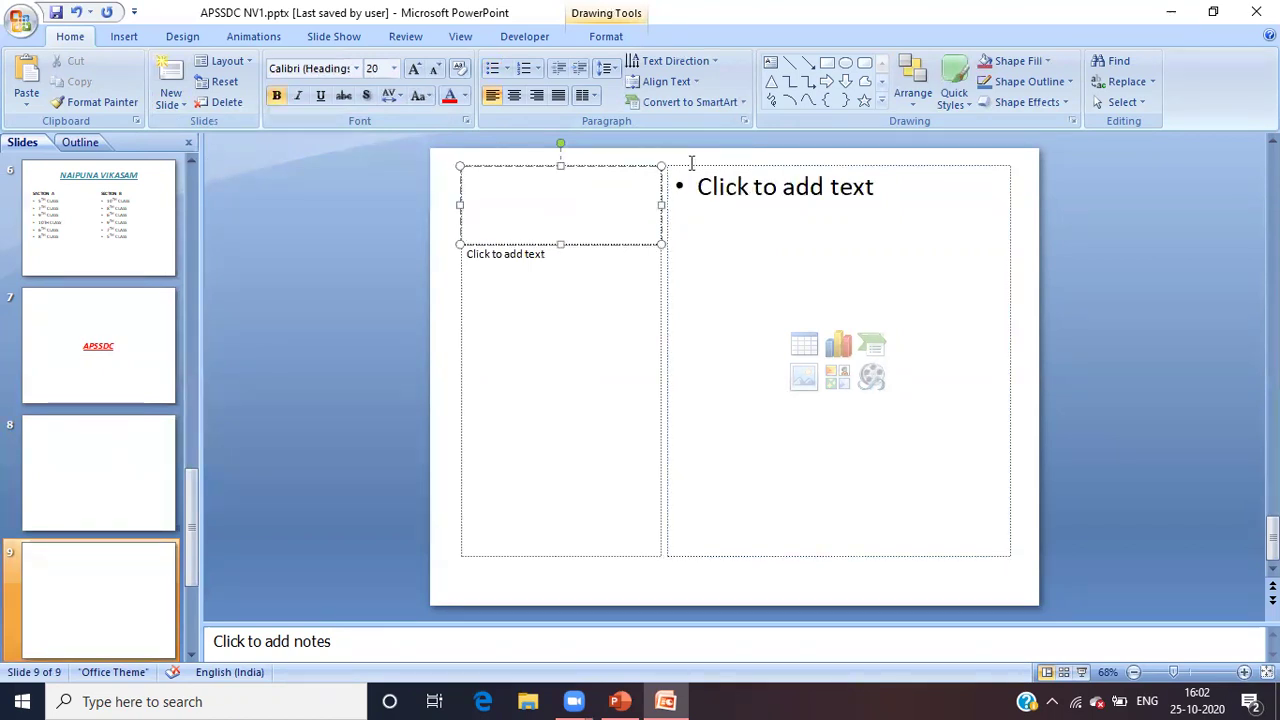
pyautogui.write('APTWR SCHOOL(B) P.')
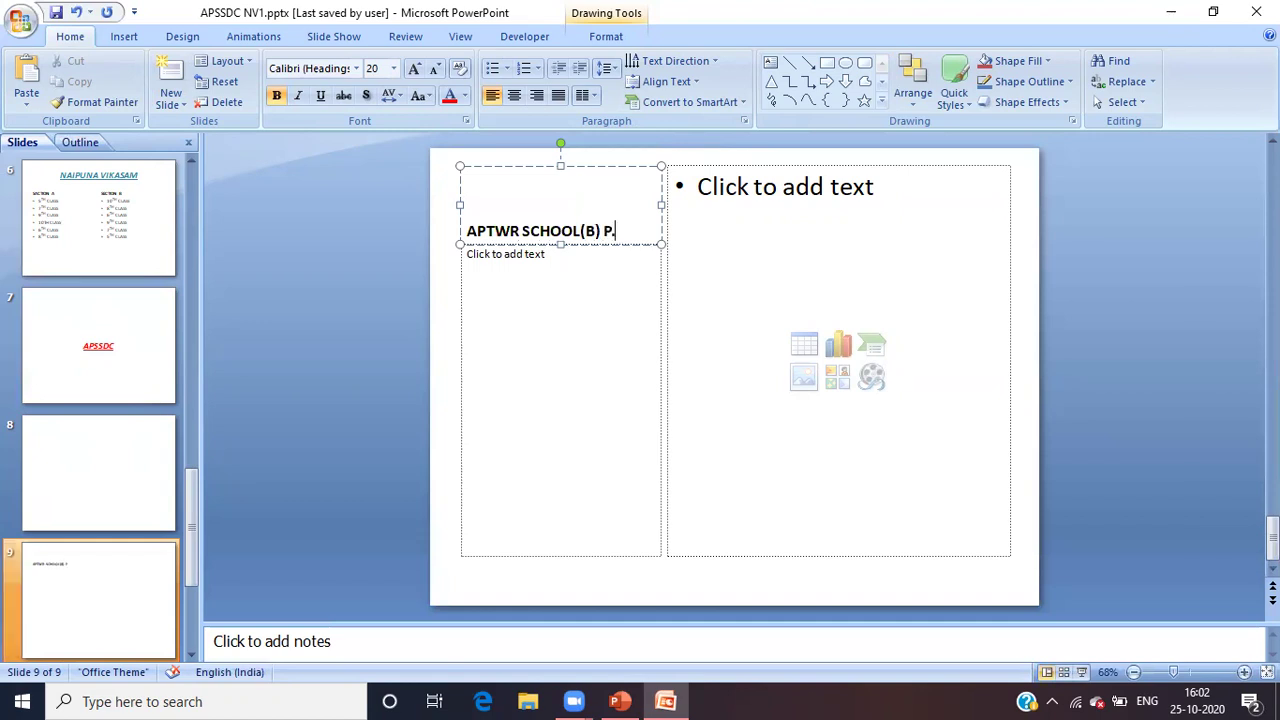
pyautogui.write('KON')
pyautogui.write('AVALASA')
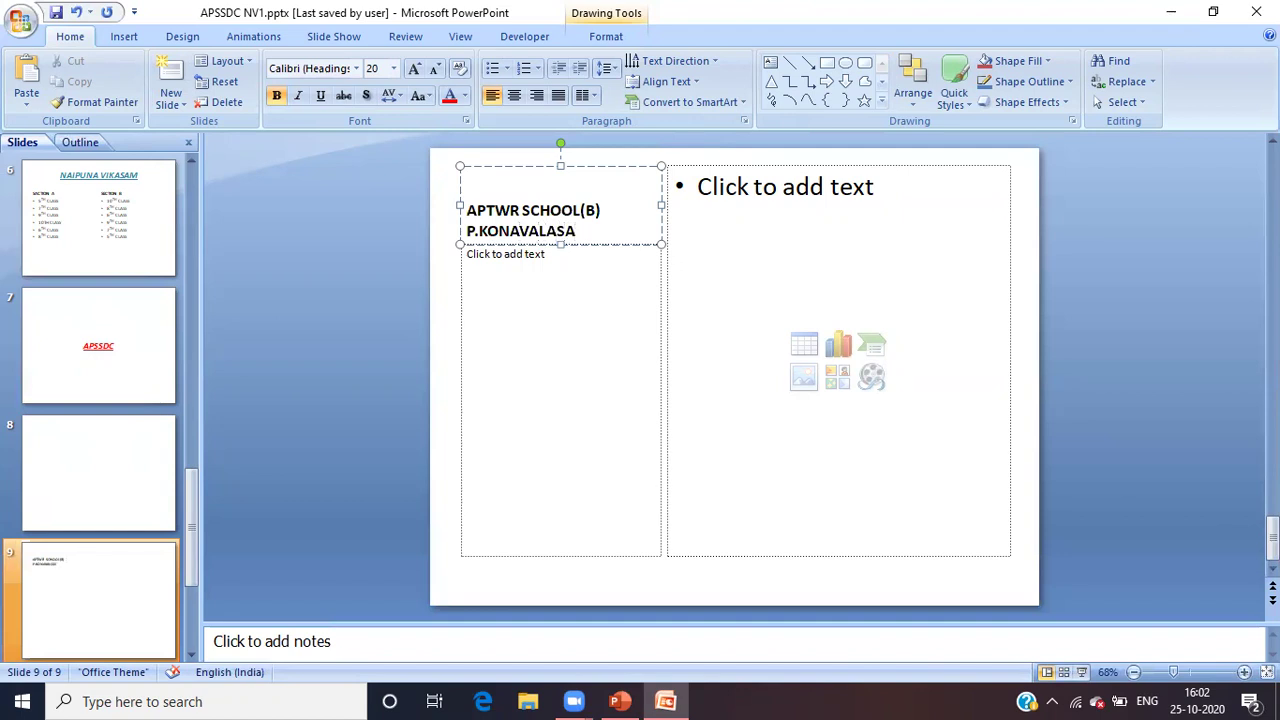
pyautogui.click(571, 264)
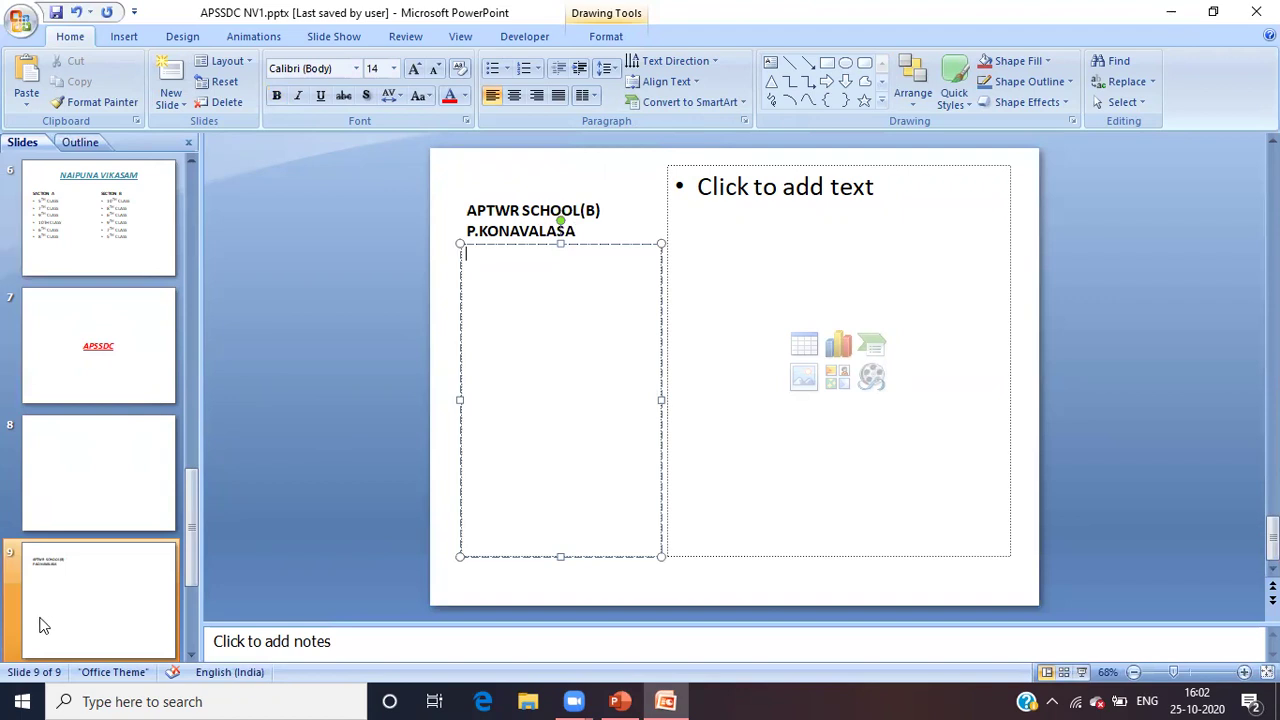
pyautogui.click(184, 108)
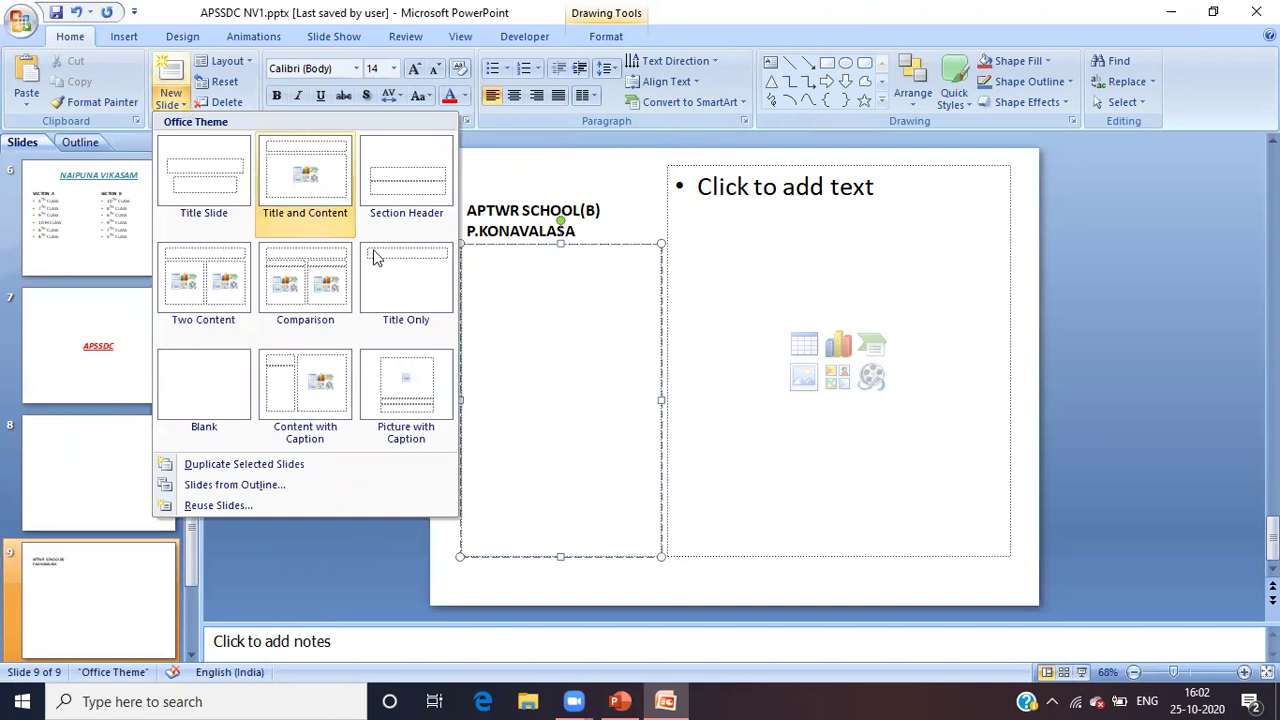
pyautogui.click(549, 297)
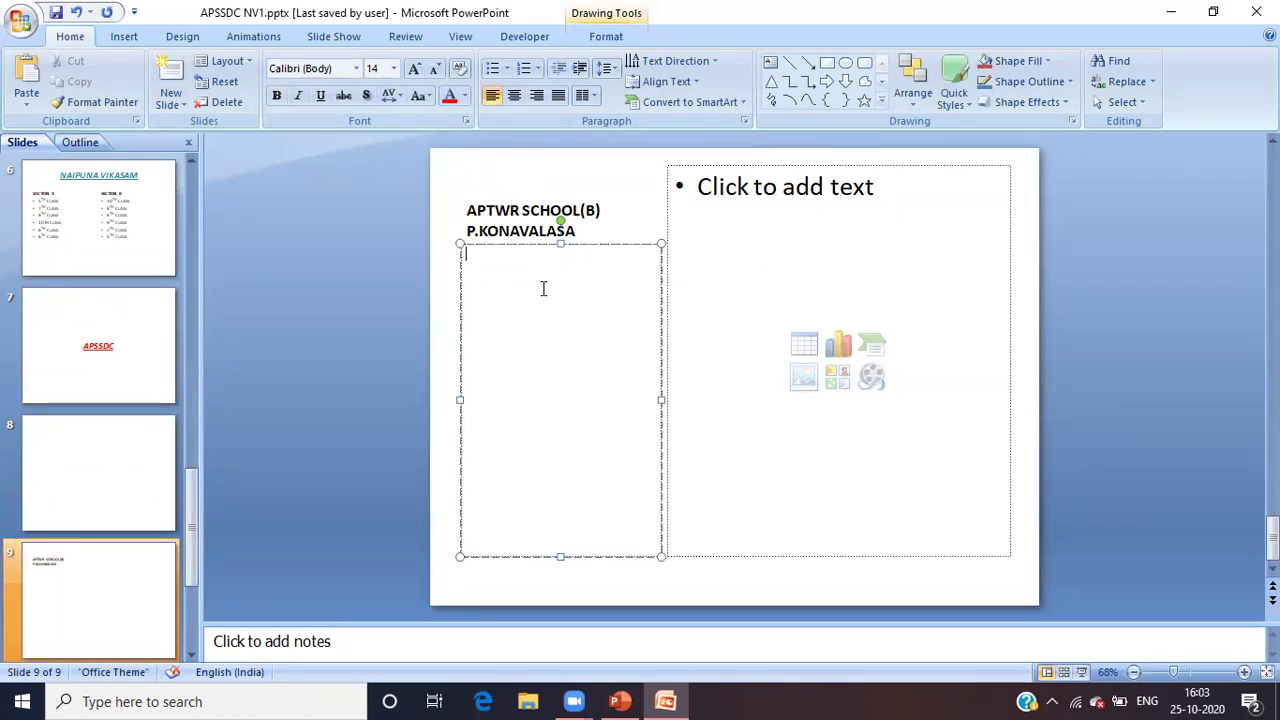
# List 10TH CLASS, 9TH CLASS, 8TH CLASS, 7TH CLASS, 6TH CLASS and 5TH CLASS on separate lines in slide 9's caption text.
pyautogui.click(824, 212)
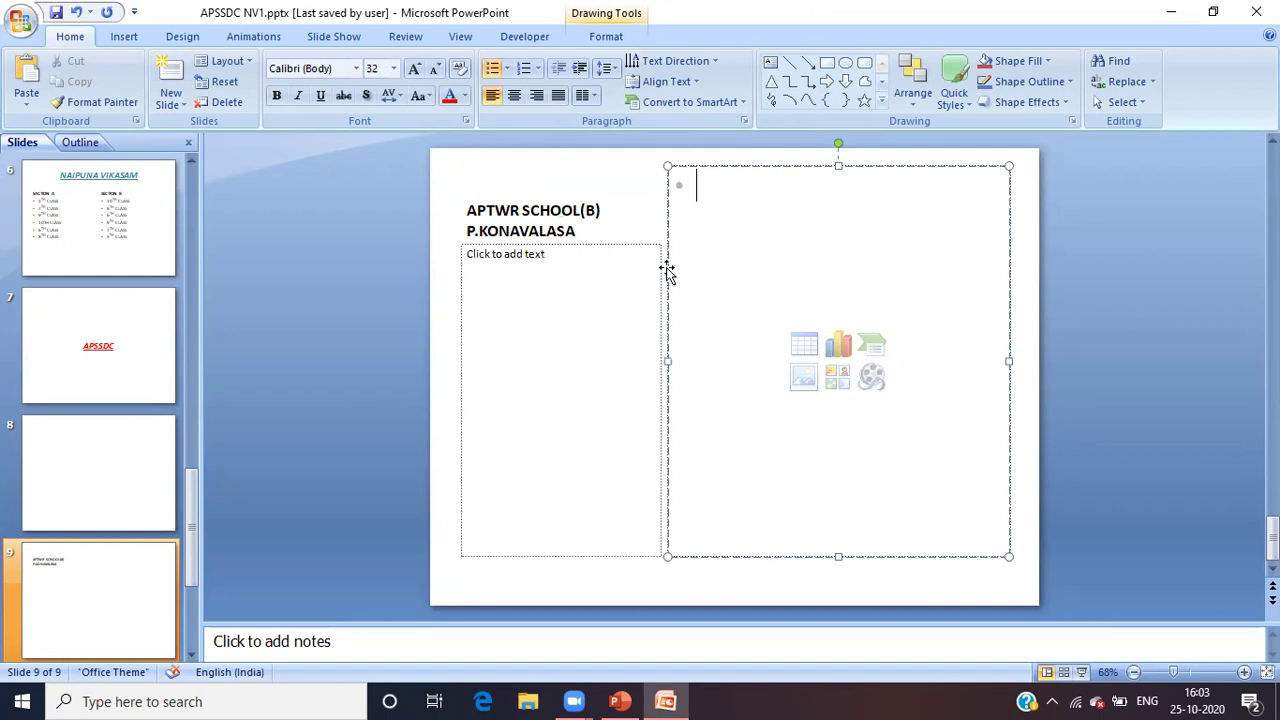
pyautogui.click(608, 264)
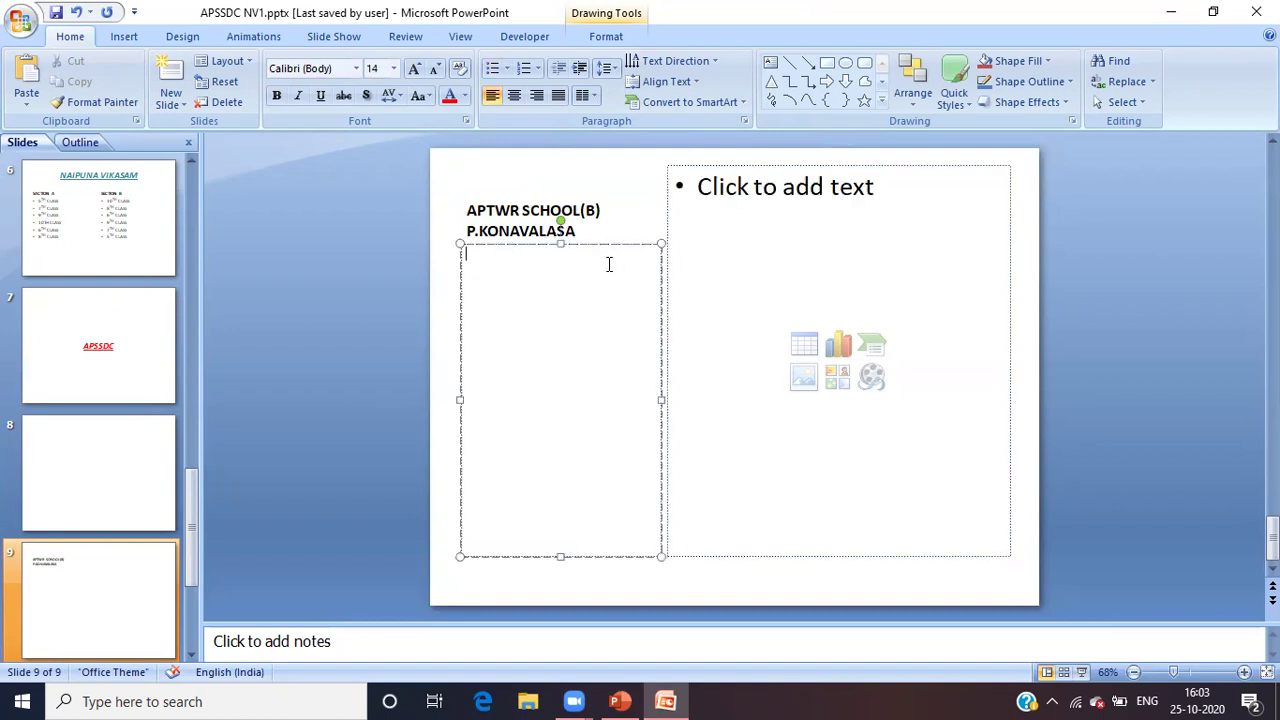
pyautogui.write('10TH CLASS')
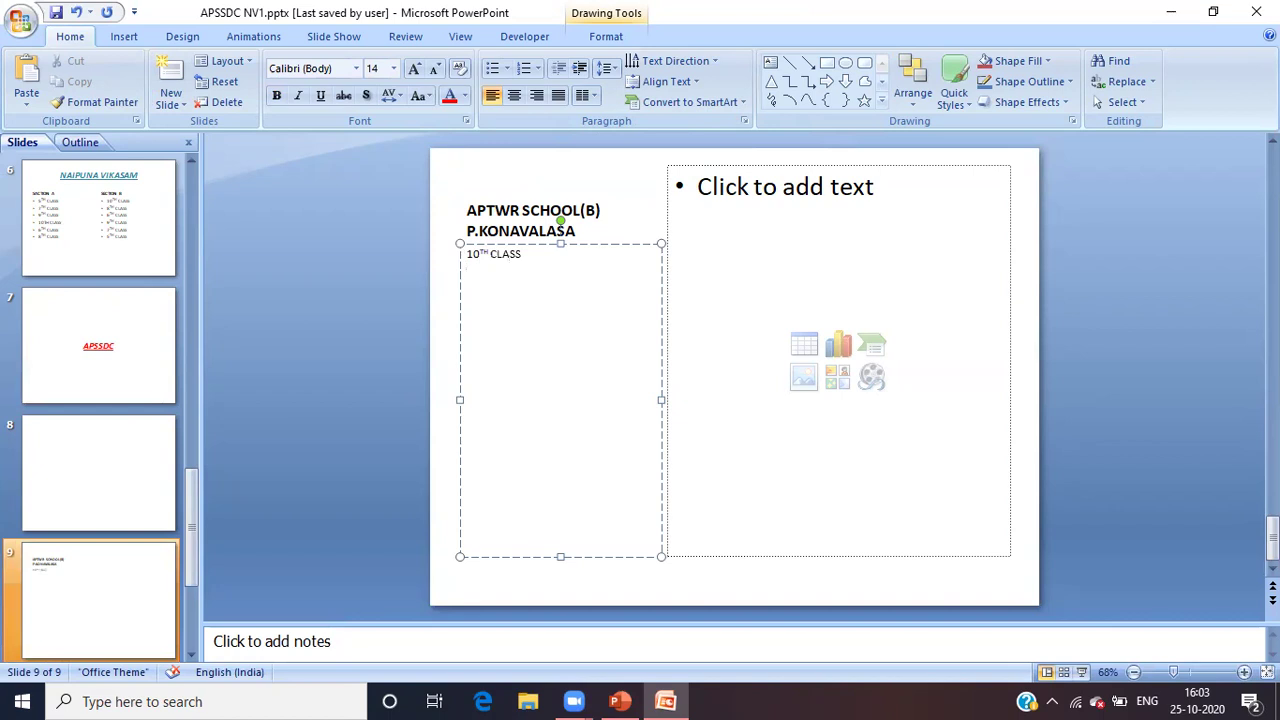
pyautogui.write(' 9TH CLASS')
pyautogui.press('Return')
pyautogui.write('8TH CLASS')
pyautogui.press('Return')
pyautogui.write('7TH CLASS')
pyautogui.press('Return')
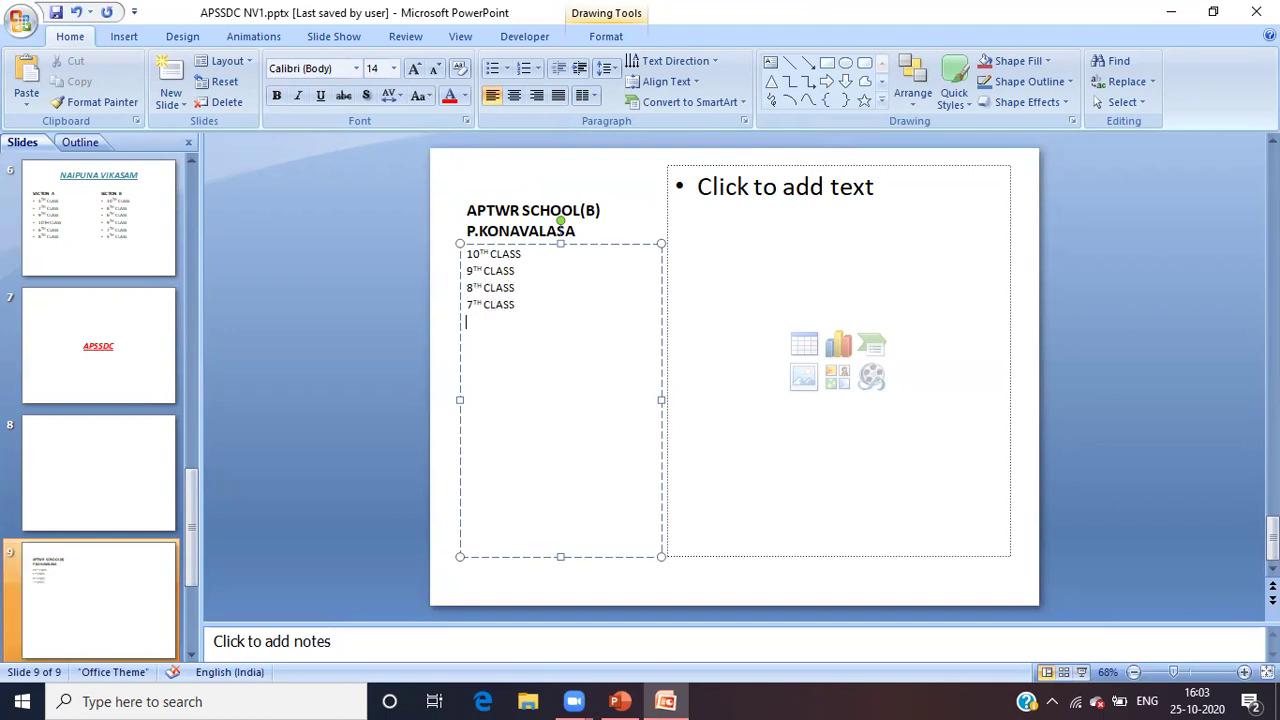
pyautogui.write('TH CLASS')
pyautogui.press('Return')
pyautogui.write('H CLAS')
pyautogui.write('S')
pyautogui.press('Return')
# Enter SECTION A and SECTION B as two bullets in slide 9's large content area.
pyautogui.click(749, 251)
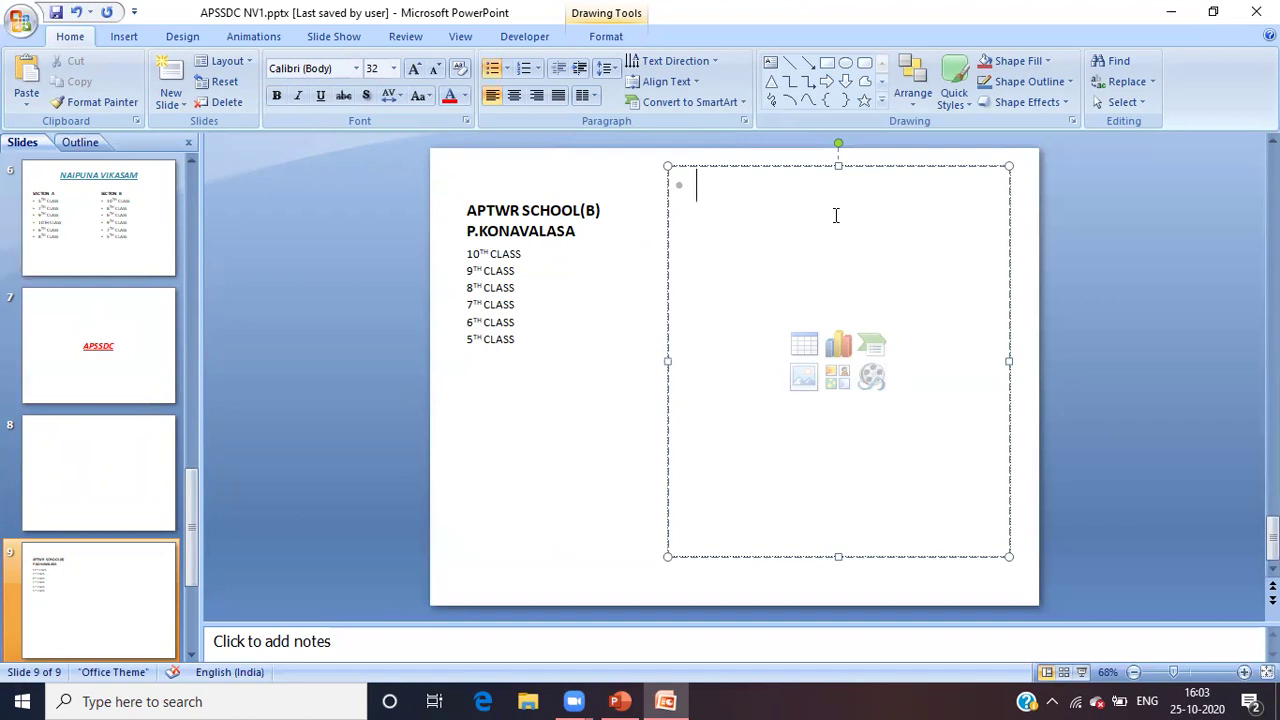
pyautogui.write('SECTION ')
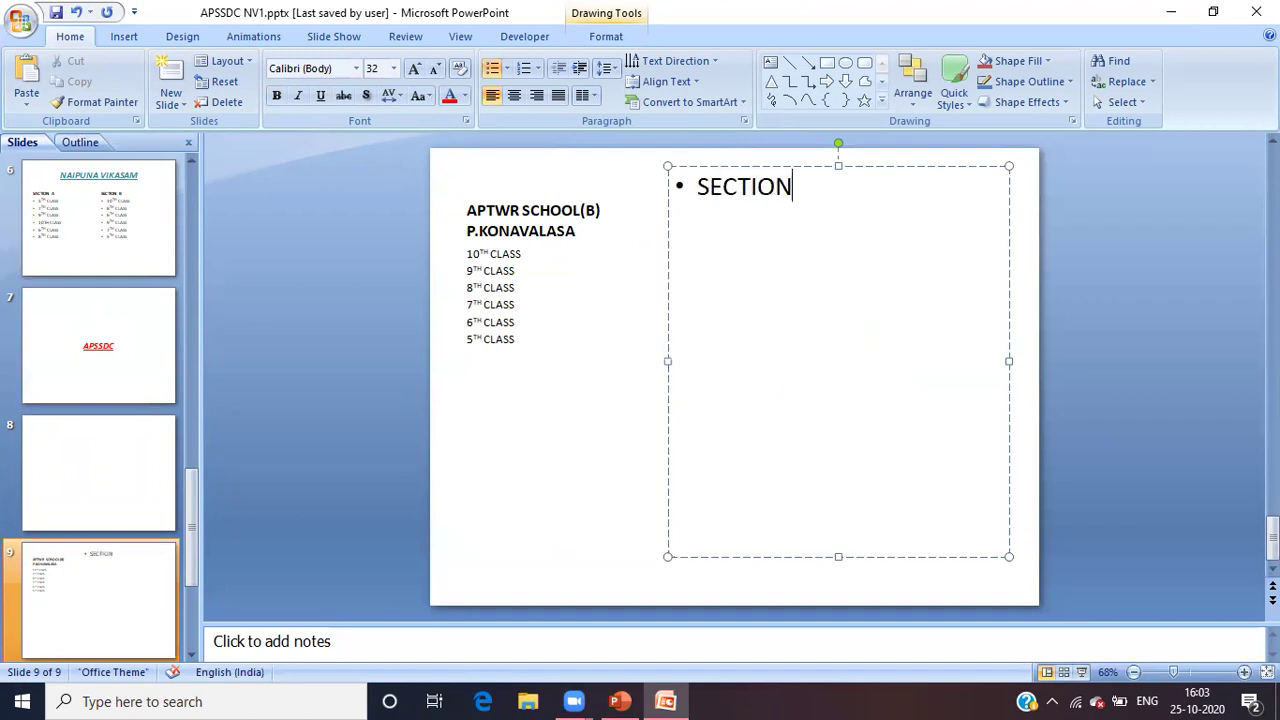
pyautogui.write('A')
pyautogui.press('Return')
pyautogui.write('SECTION ')
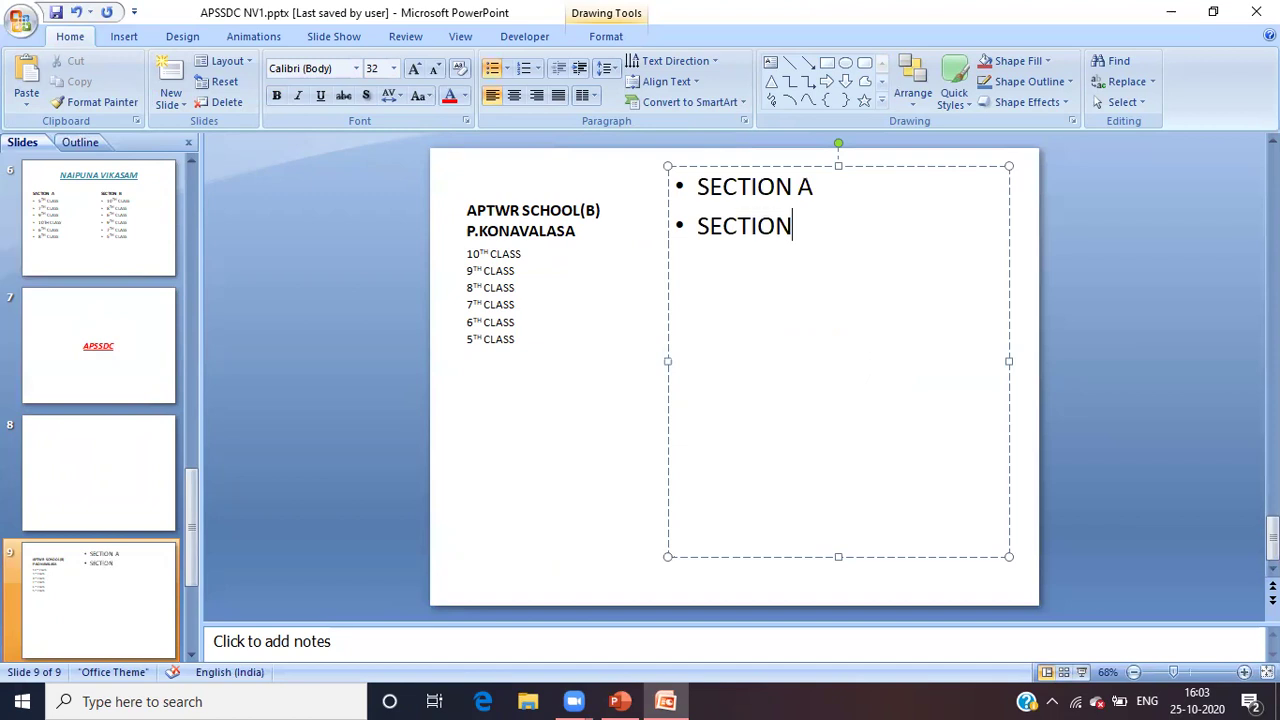
pyautogui.write('B')
# Check slide 9's title, class list and section boxes, then bring up the New Slide layout gallery.
pyautogui.click(656, 254)
pyautogui.click(818, 224)
pyautogui.click(514, 290)
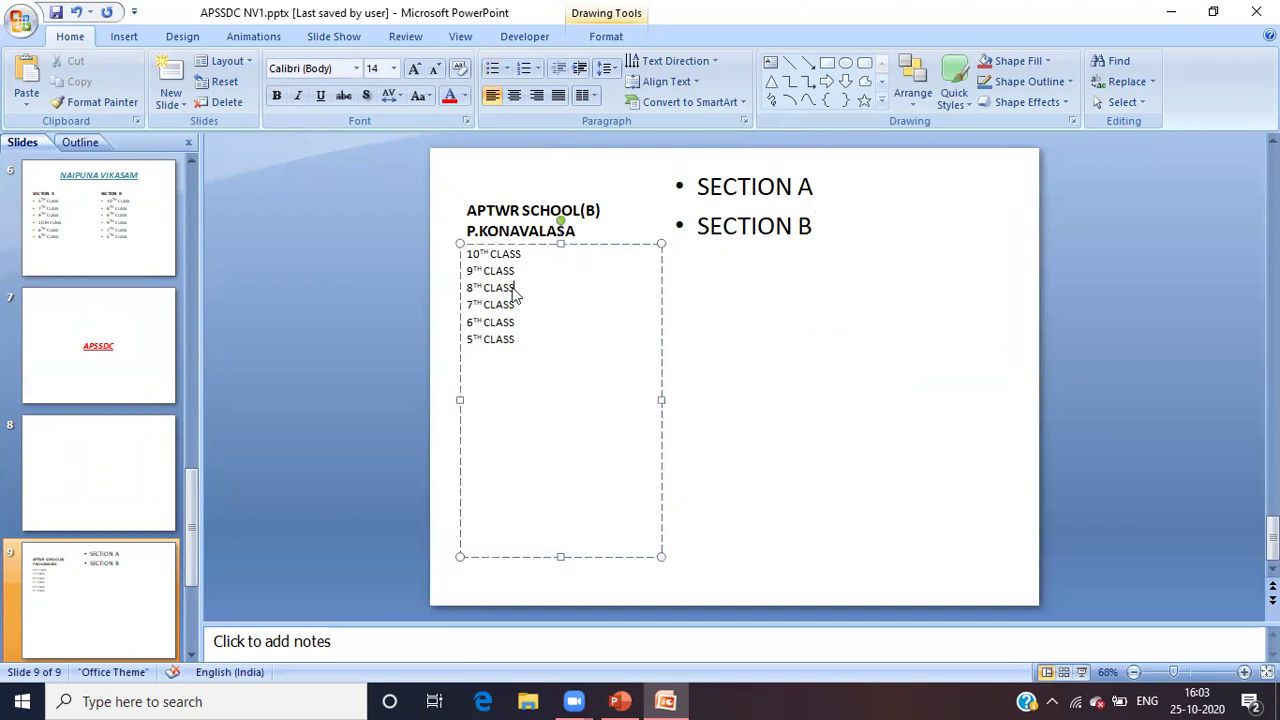
pyautogui.click(779, 266)
pyautogui.click(576, 279)
pyautogui.click(795, 316)
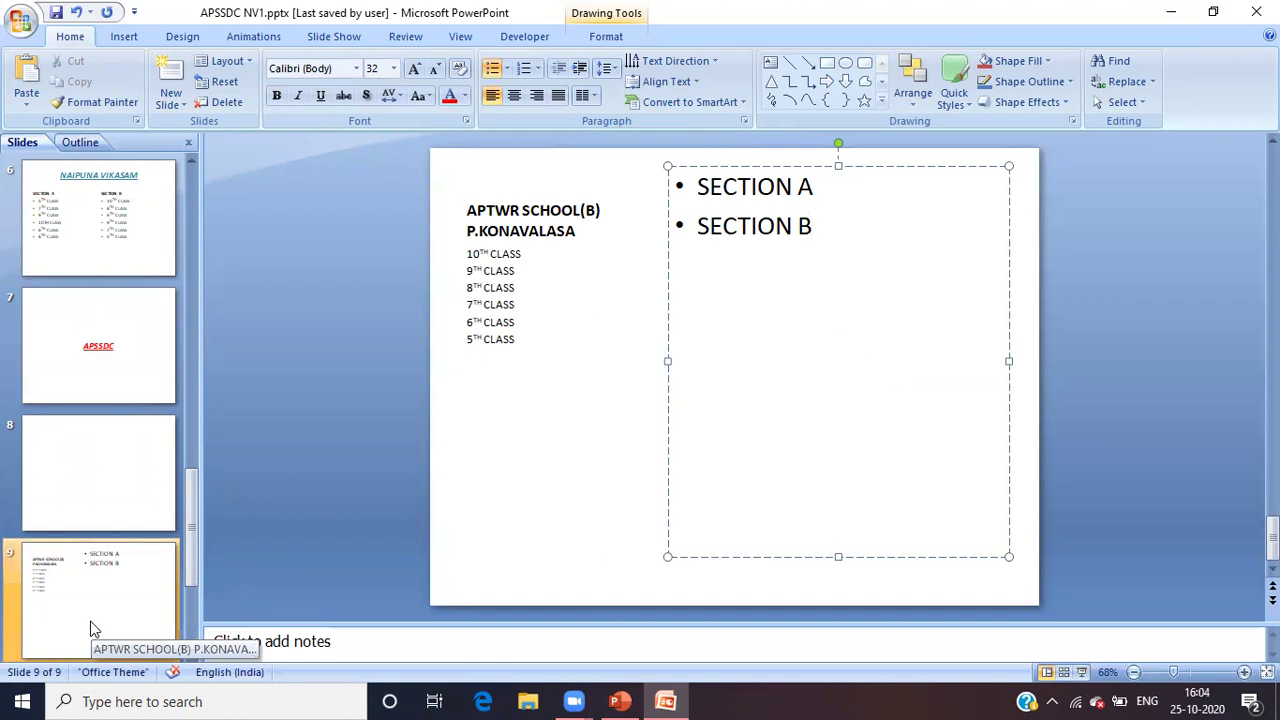
pyautogui.click(560, 266)
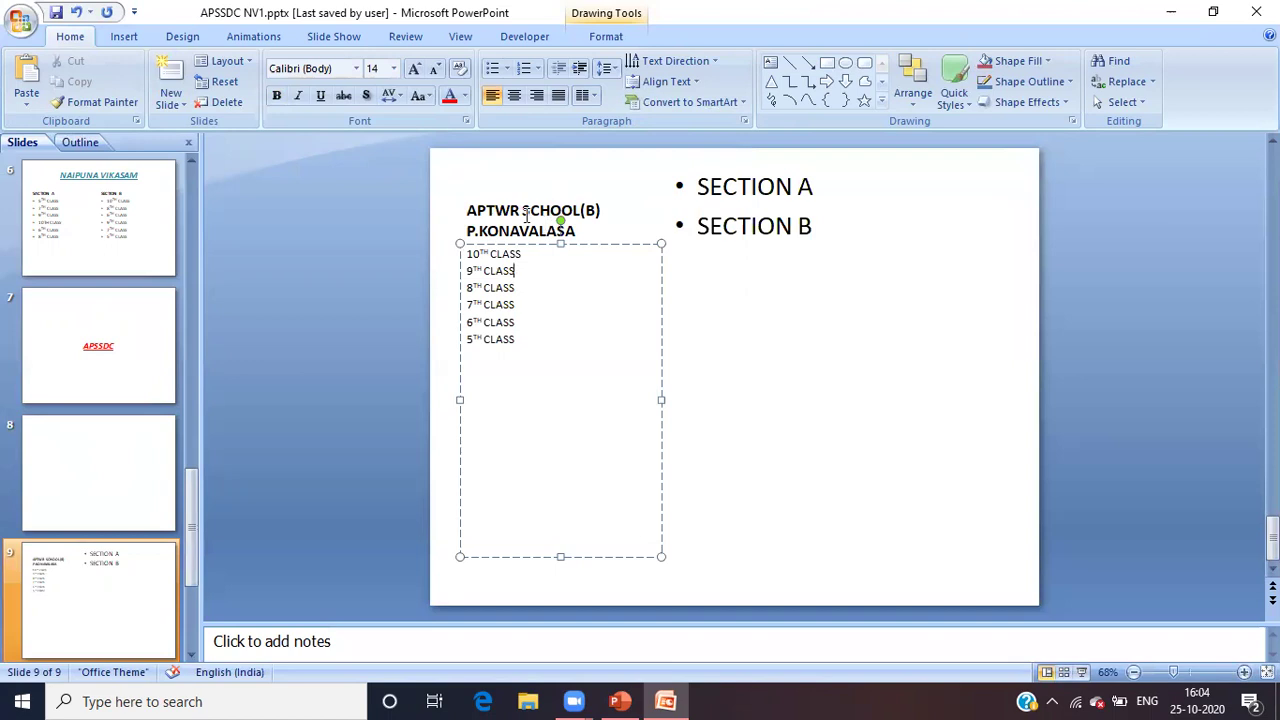
pyautogui.click(529, 216)
pyautogui.click(541, 298)
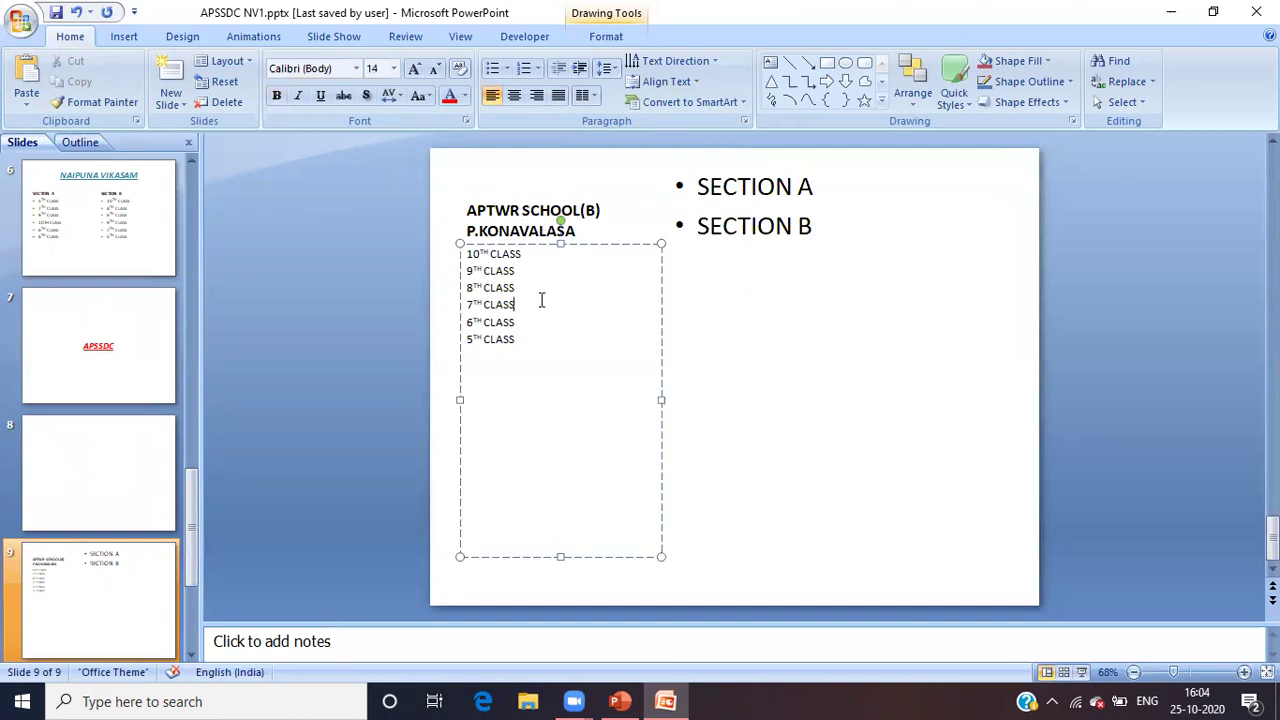
pyautogui.click(815, 280)
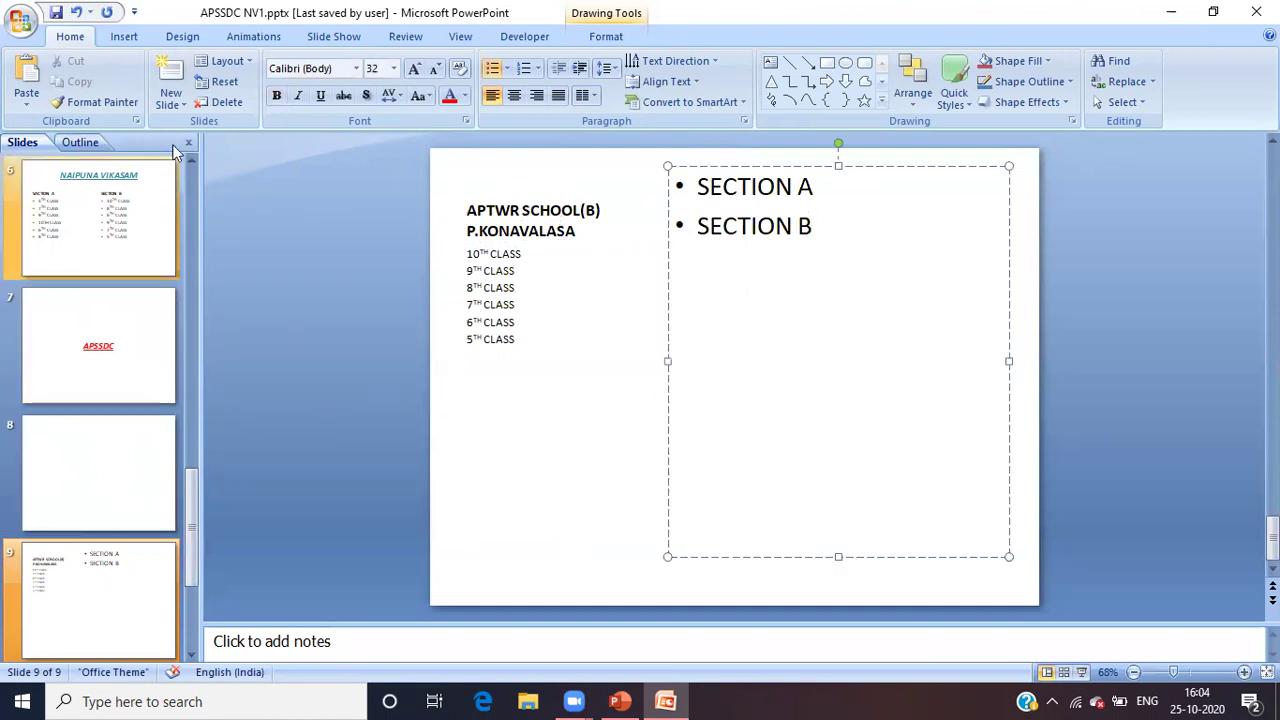
pyautogui.click(180, 107)
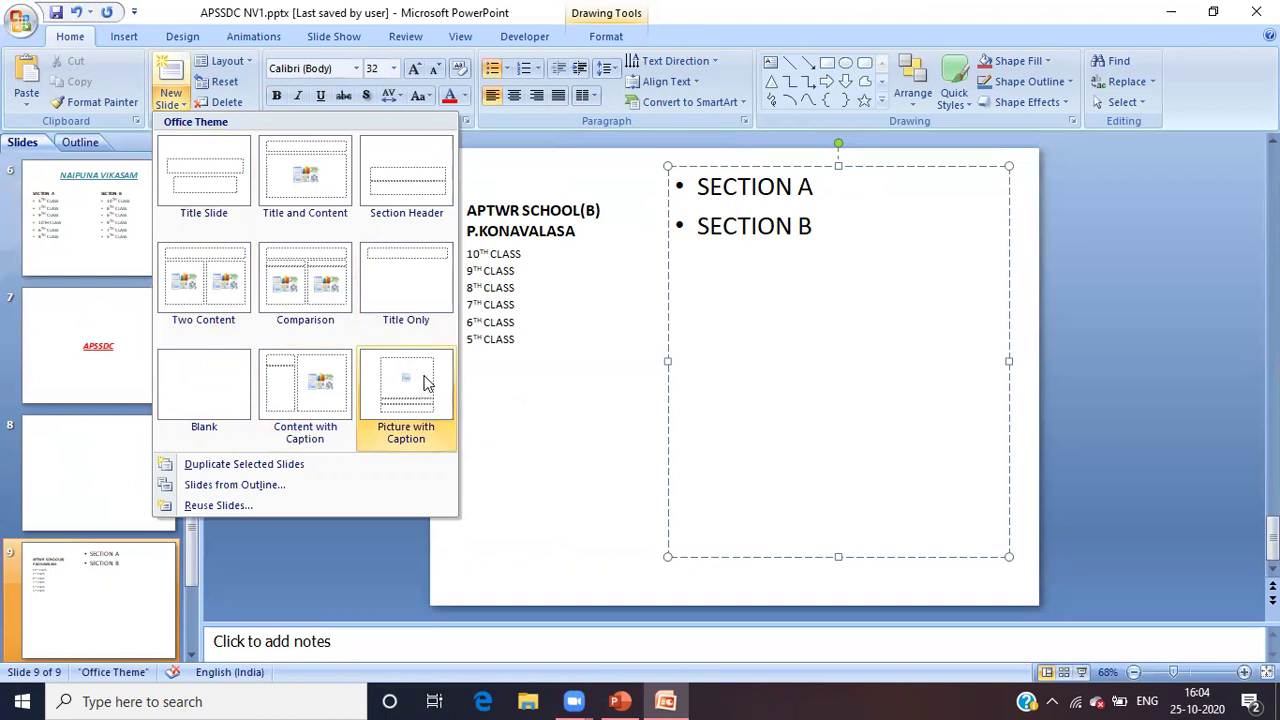
# Add slide 10 using the Picture with Caption layout from the gallery.
pyautogui.click(424, 382)
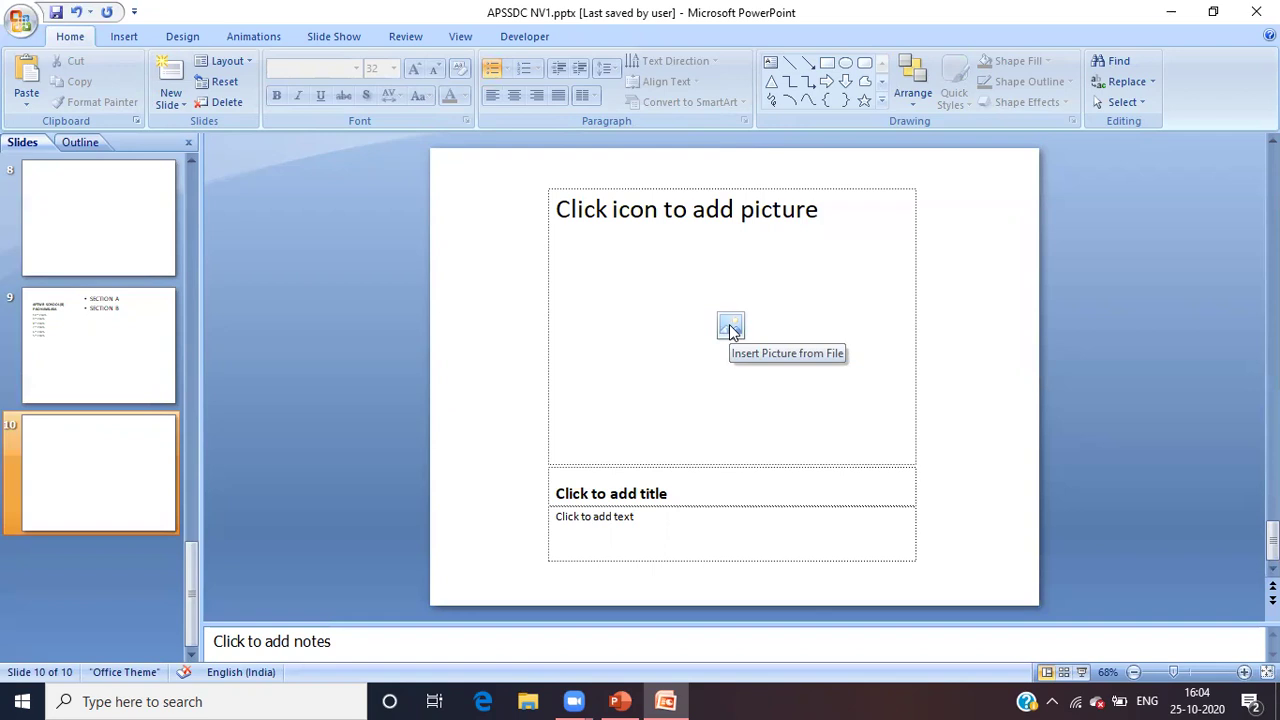
# Insert image 12, the NSDC logo, from Downloads > my data into slide 10's picture placeholder.
pyautogui.click(731, 331)
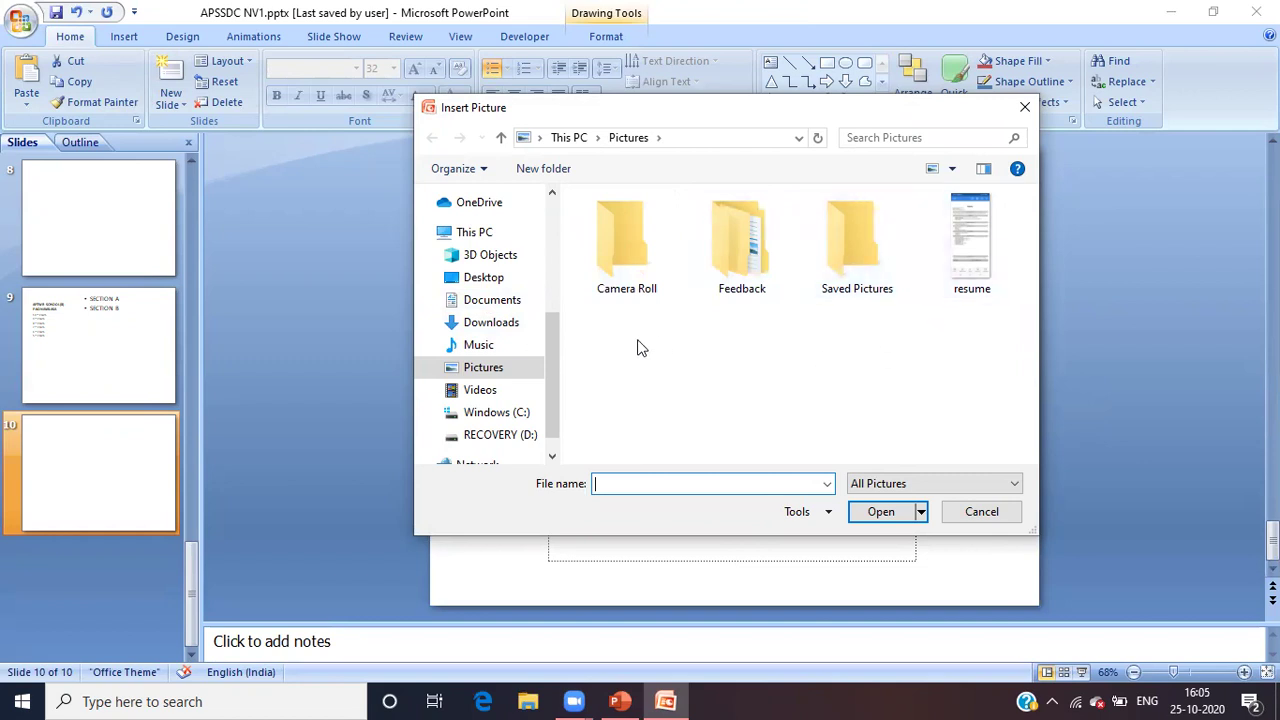
pyautogui.click(505, 325)
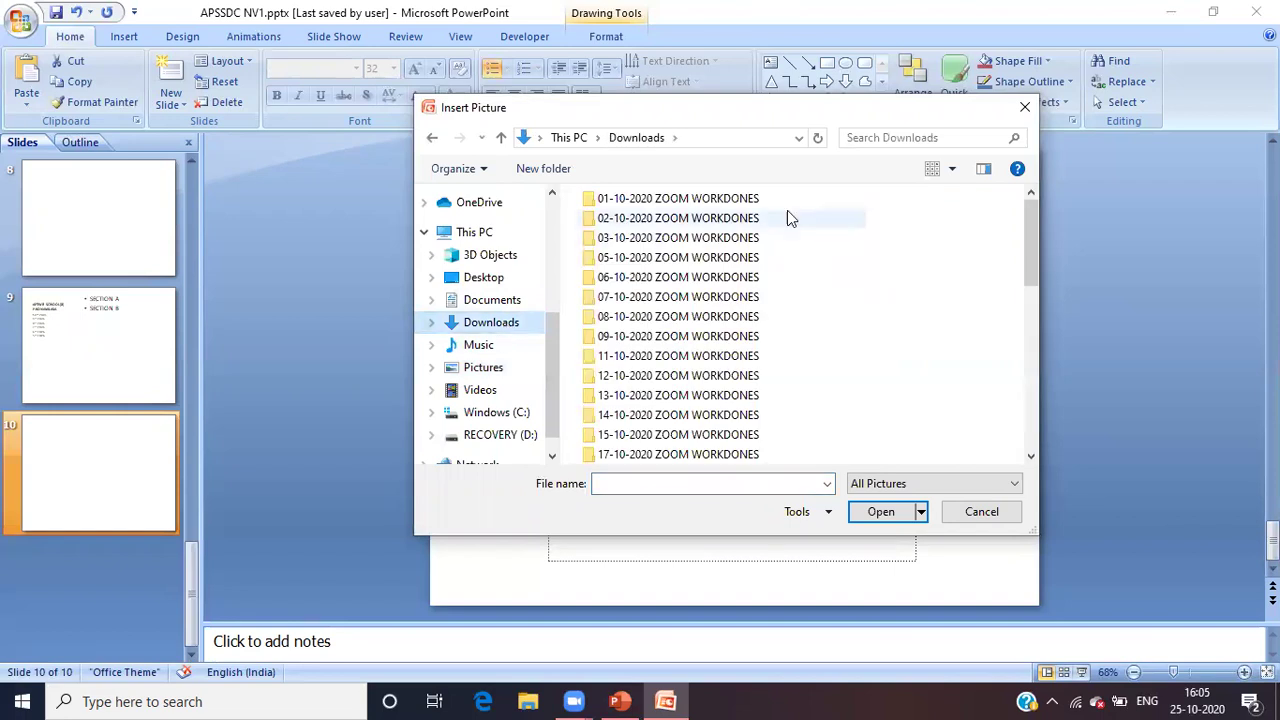
pyautogui.write('14')
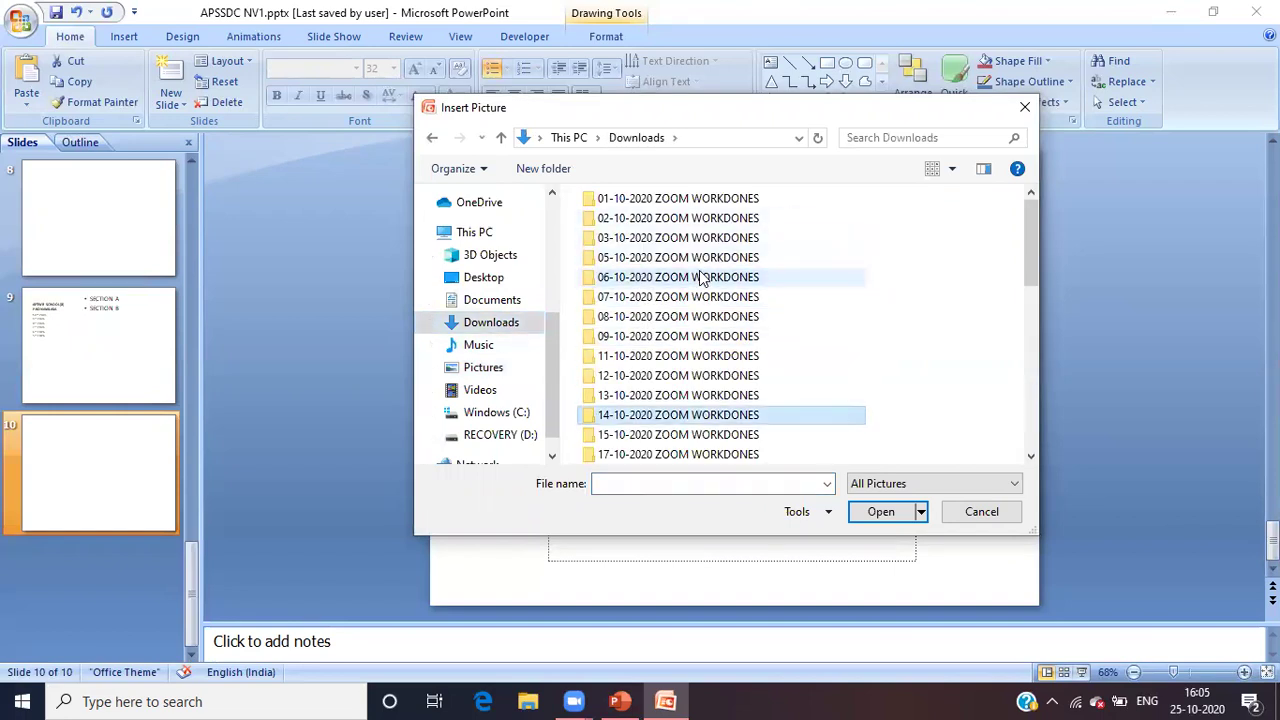
pyautogui.press('Down')
pyautogui.press('Down')
pyautogui.press('Down')
pyautogui.press('Down')
pyautogui.press('Down')
pyautogui.press('Down')
pyautogui.press('Down')
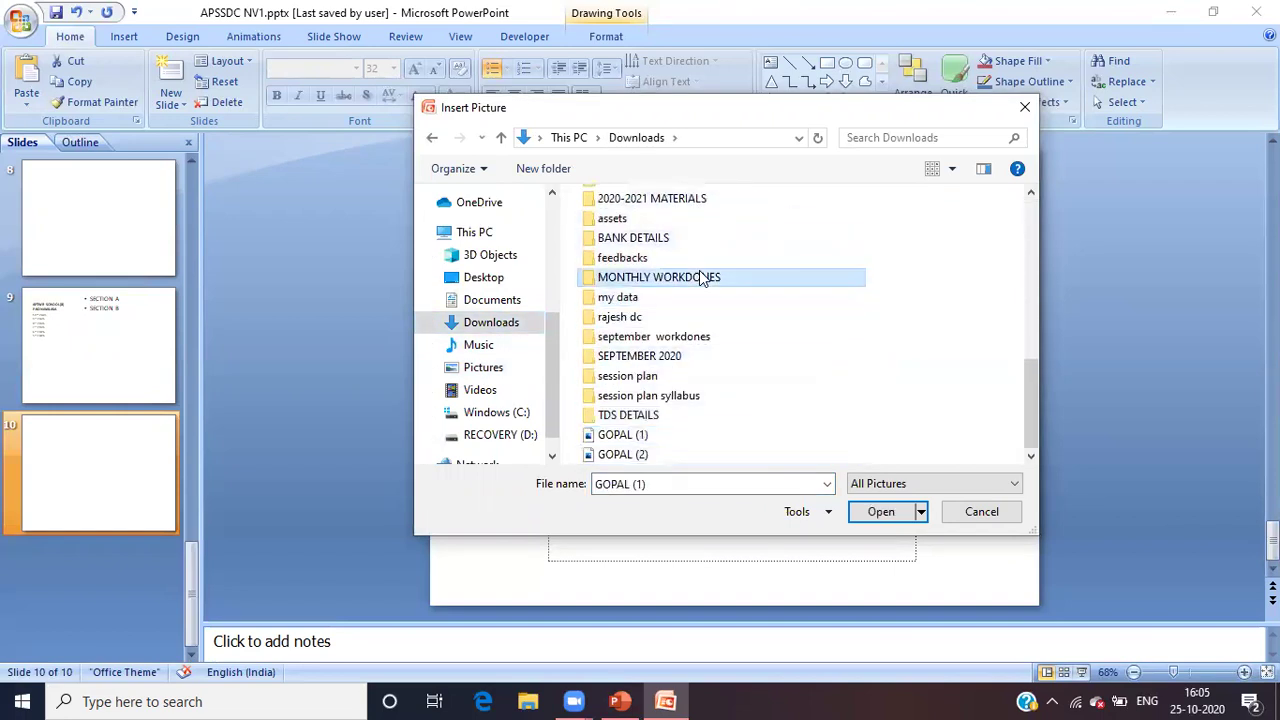
pyautogui.press('Down')
pyautogui.press('Return')
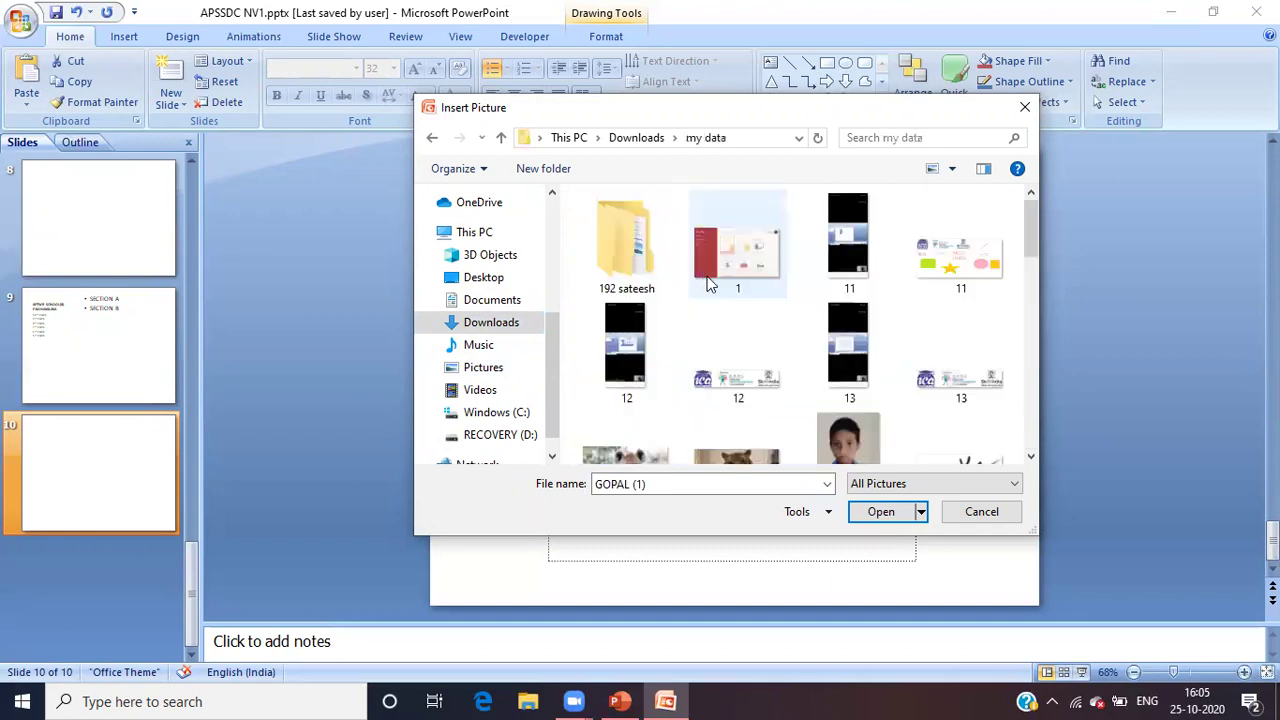
pyautogui.moveTo(1033, 214); pyautogui.dragTo(1051, 288)
pyautogui.moveTo(1055, 314)
pyautogui.mouseDown()
pyautogui.moveTo(1081, 428)
pyautogui.moveTo(1066, 208)
pyautogui.mouseUp()
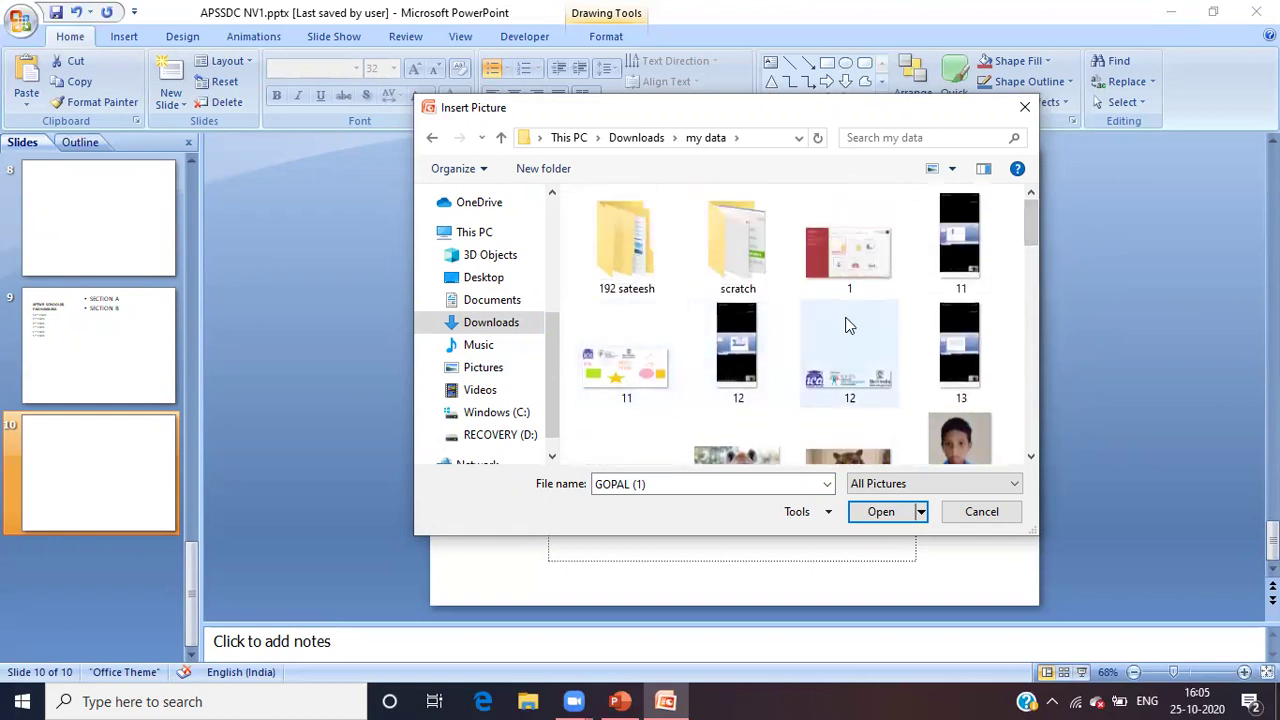
pyautogui.click(864, 362)
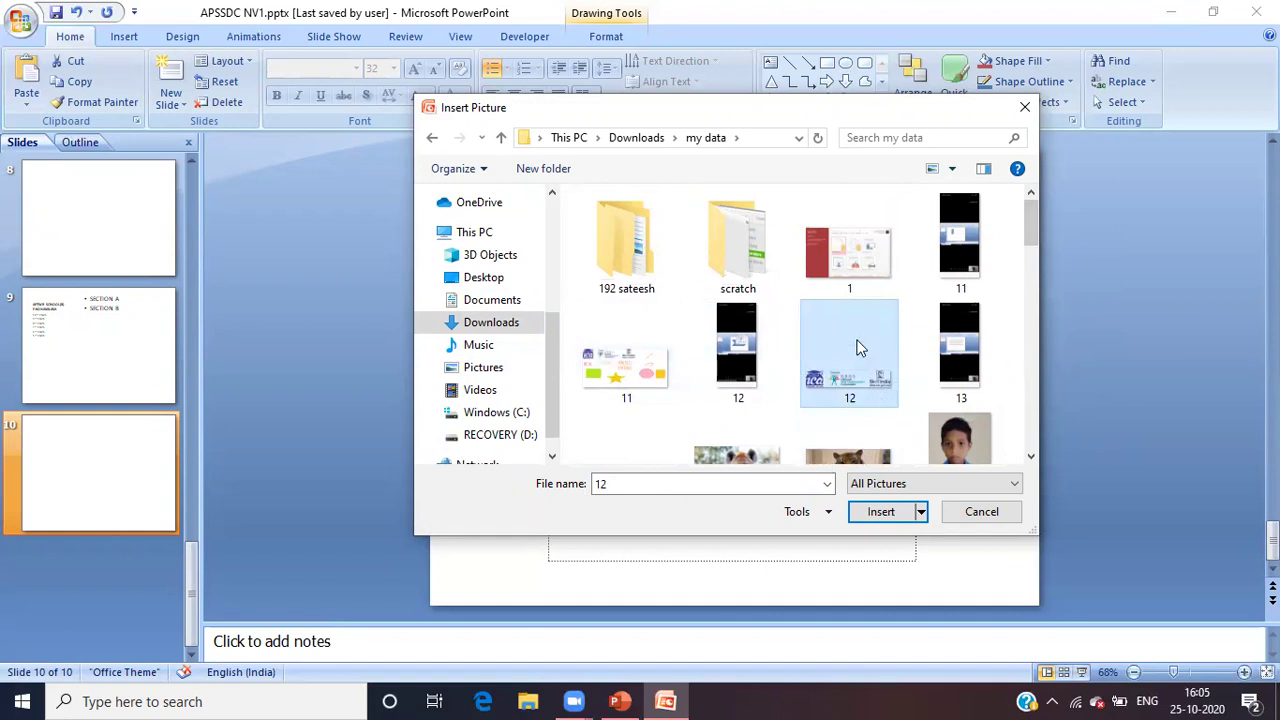
pyautogui.click(878, 513)
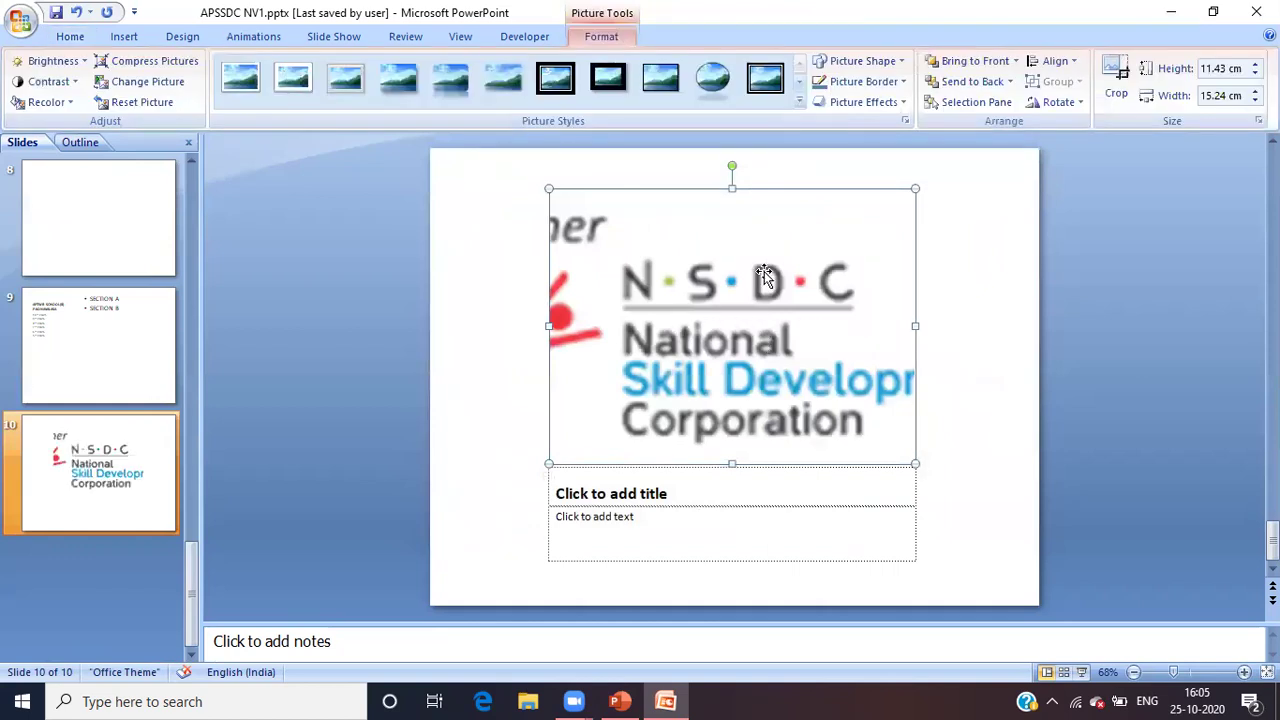
# Shrink the NSDC logo, nudge it slightly right and down, then enlarge it above the caption.
pyautogui.moveTo(913, 463); pyautogui.dragTo(793, 372)
pyautogui.moveTo(681, 271); pyautogui.dragTo(693, 283)
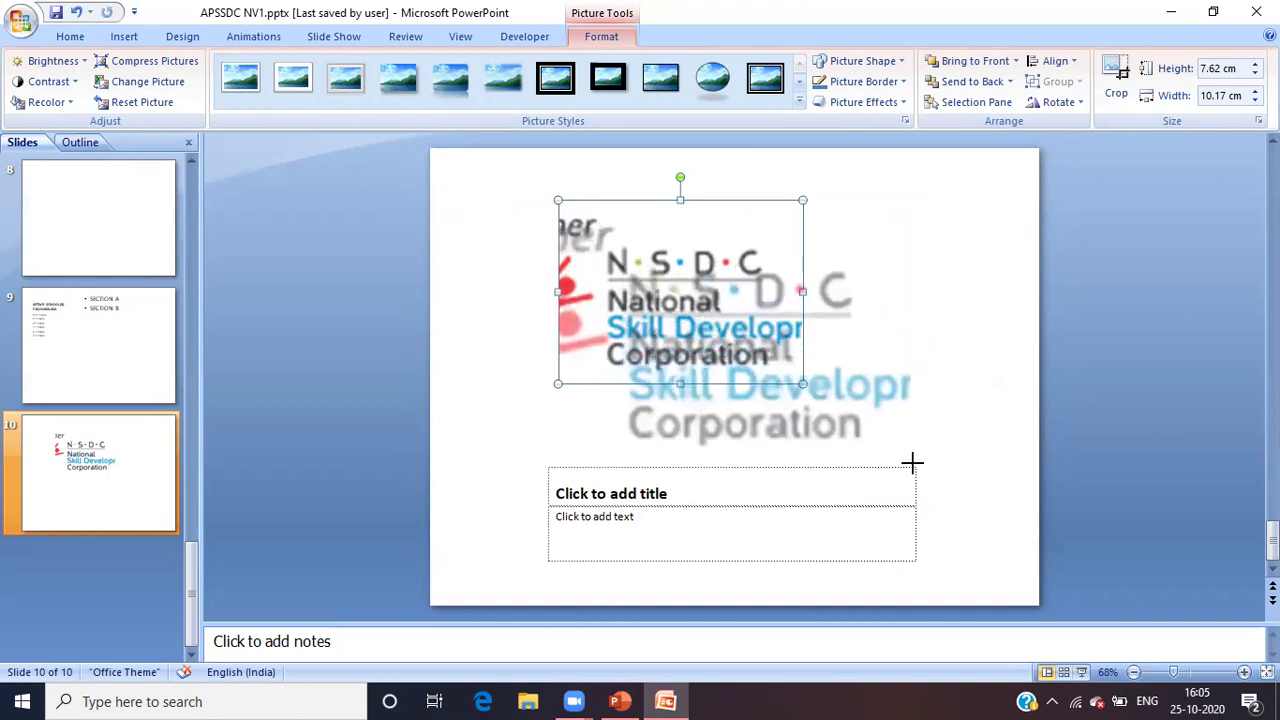
pyautogui.moveTo(837, 403); pyautogui.dragTo(910, 465)
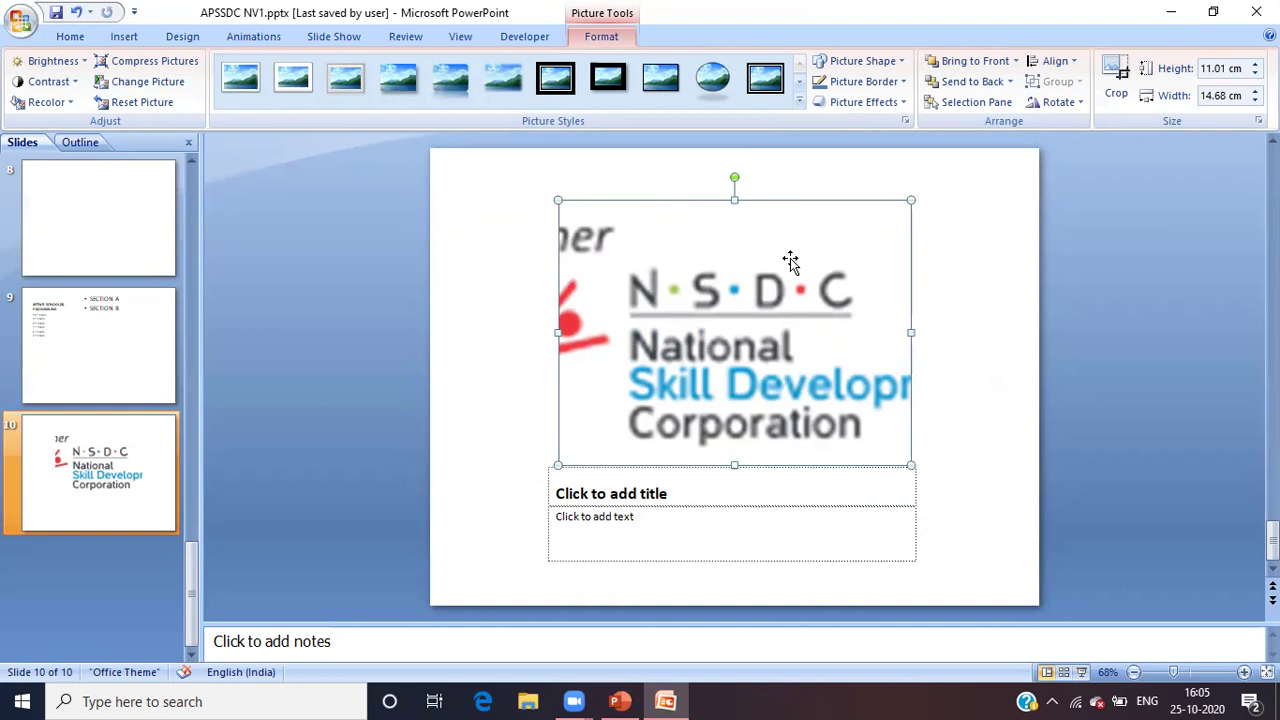
# Title slide 10 'THIS IS APSSDC COMPANY'.
pyautogui.click(725, 491)
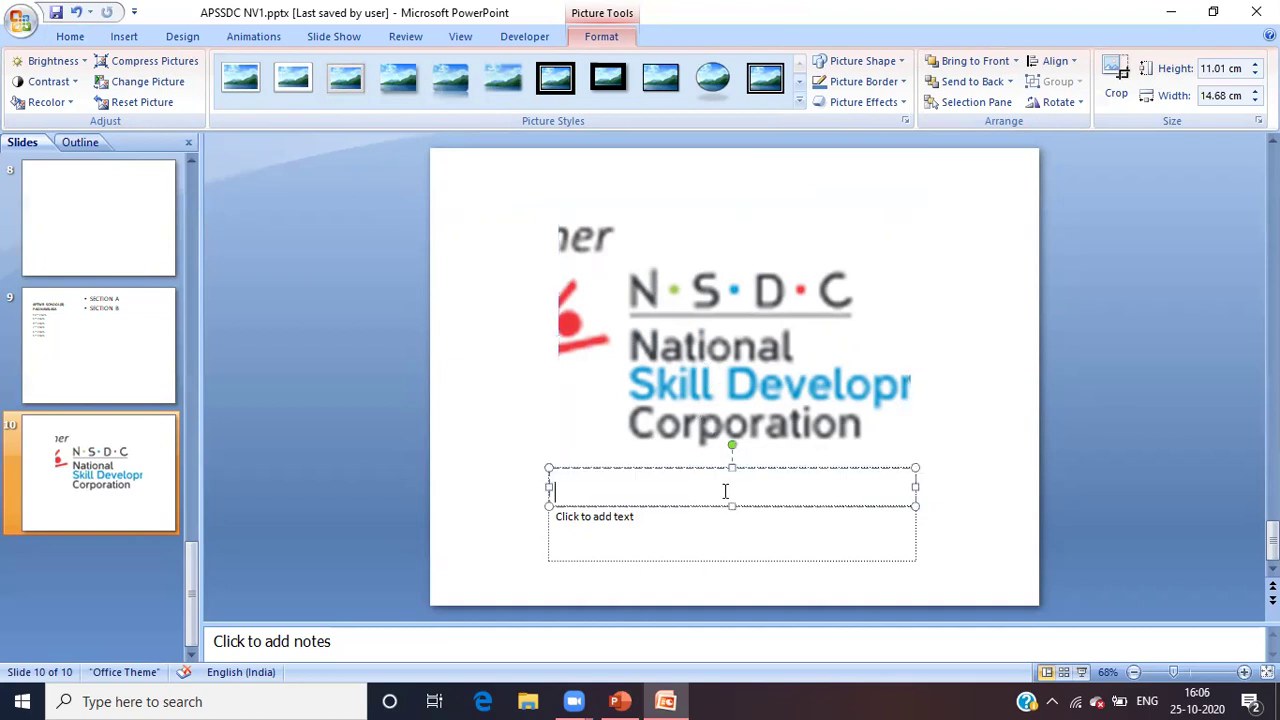
pyautogui.write('THID')
pyautogui.press('BackSpace')
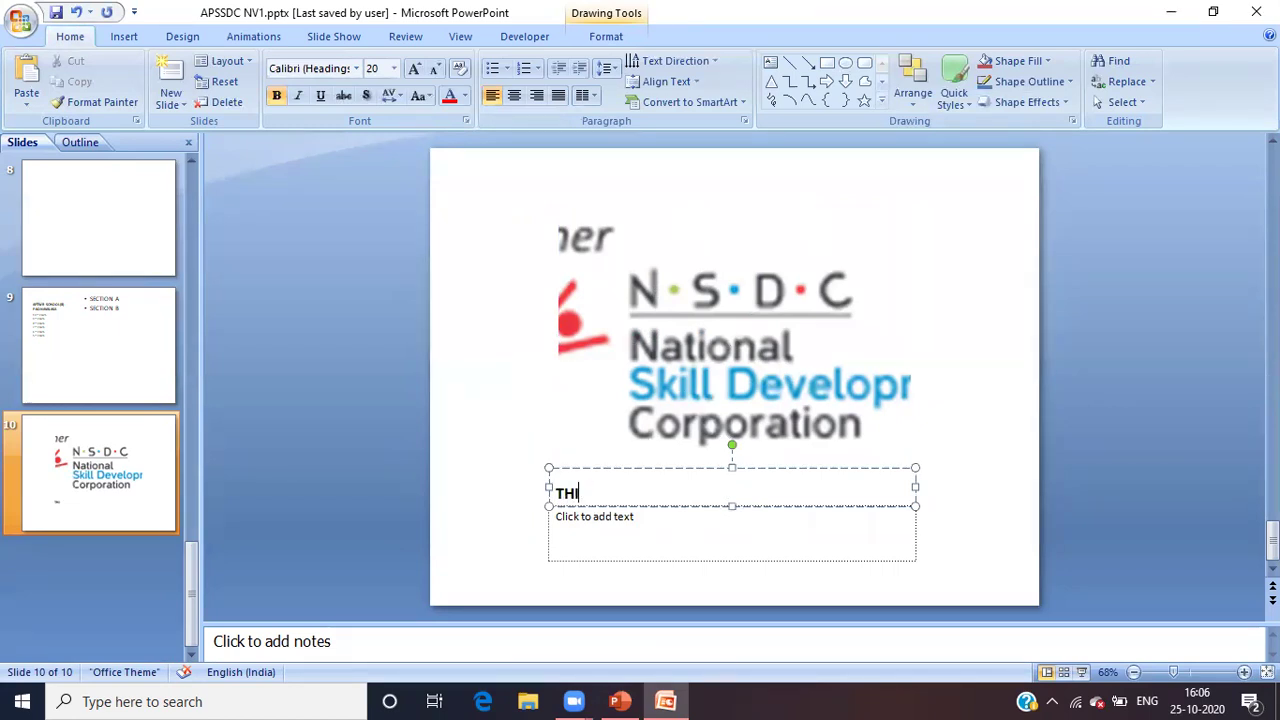
pyautogui.write('S IS')
pyautogui.write(' APSSDC')
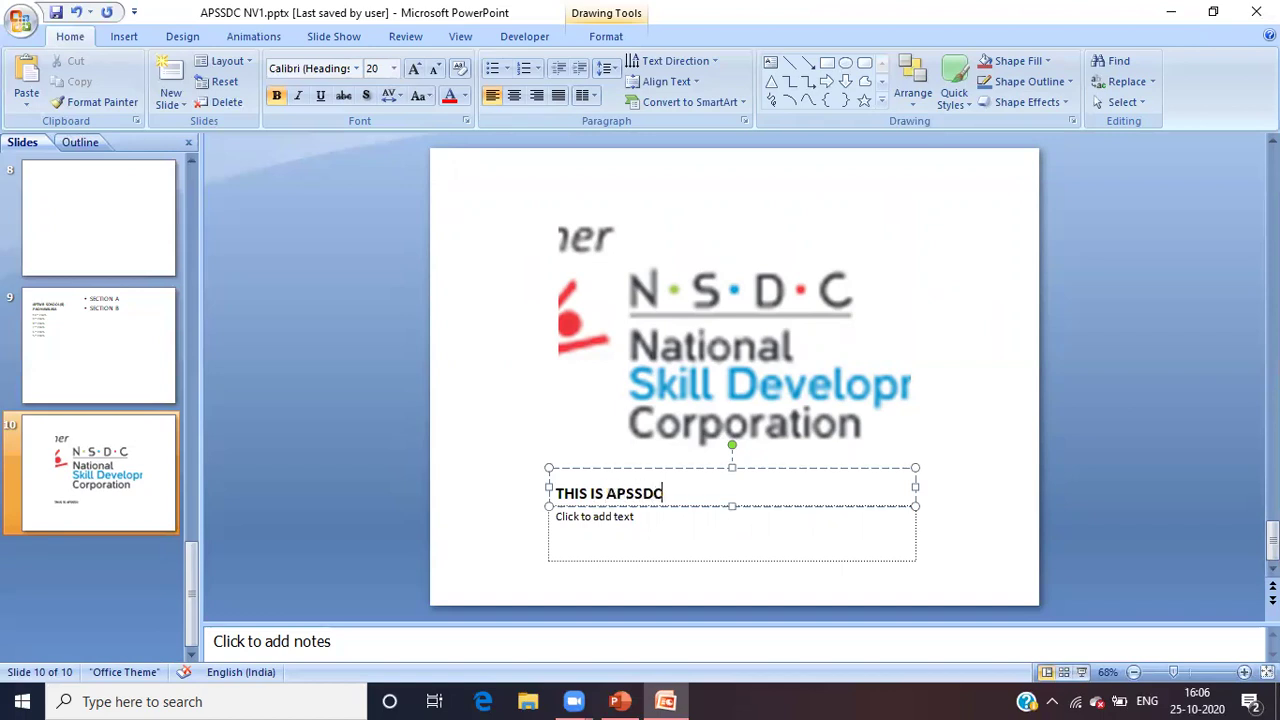
pyautogui.write(' COMPANY')
# Enter 'BRANCCHES' as the caption text beneath the NSDC logo.
pyautogui.click(697, 524)
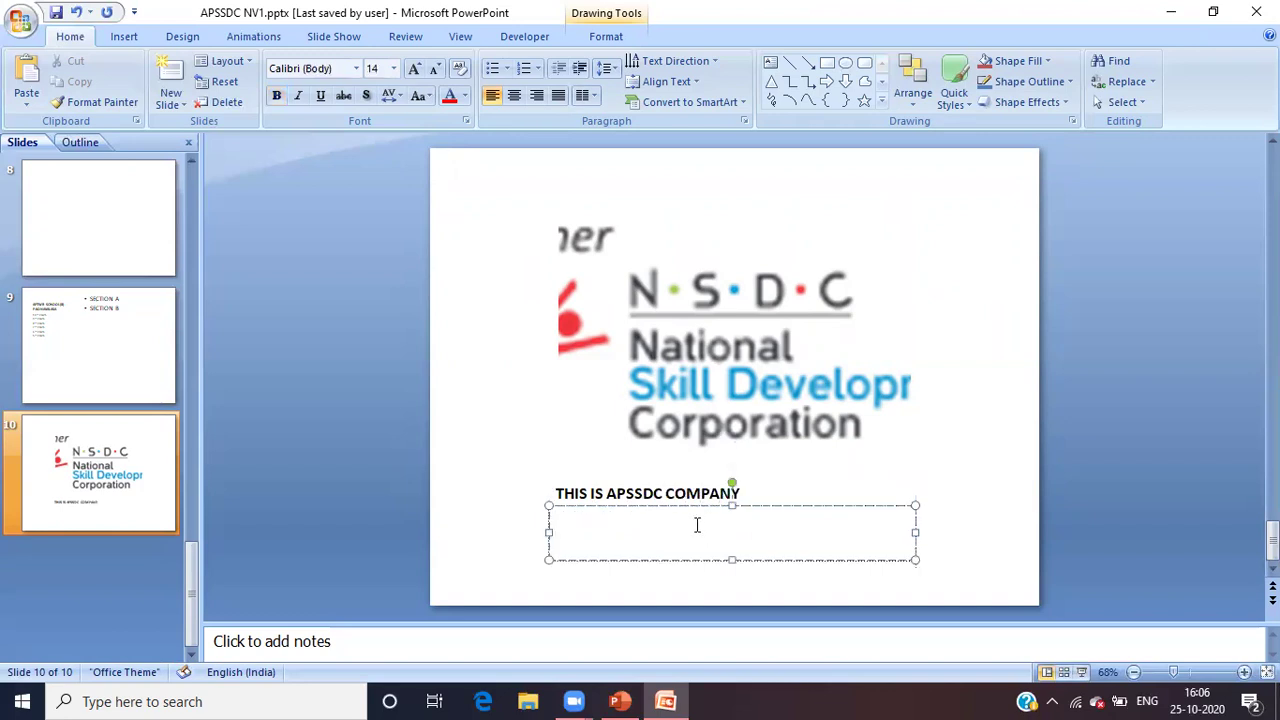
pyautogui.write('BRANCHES ')
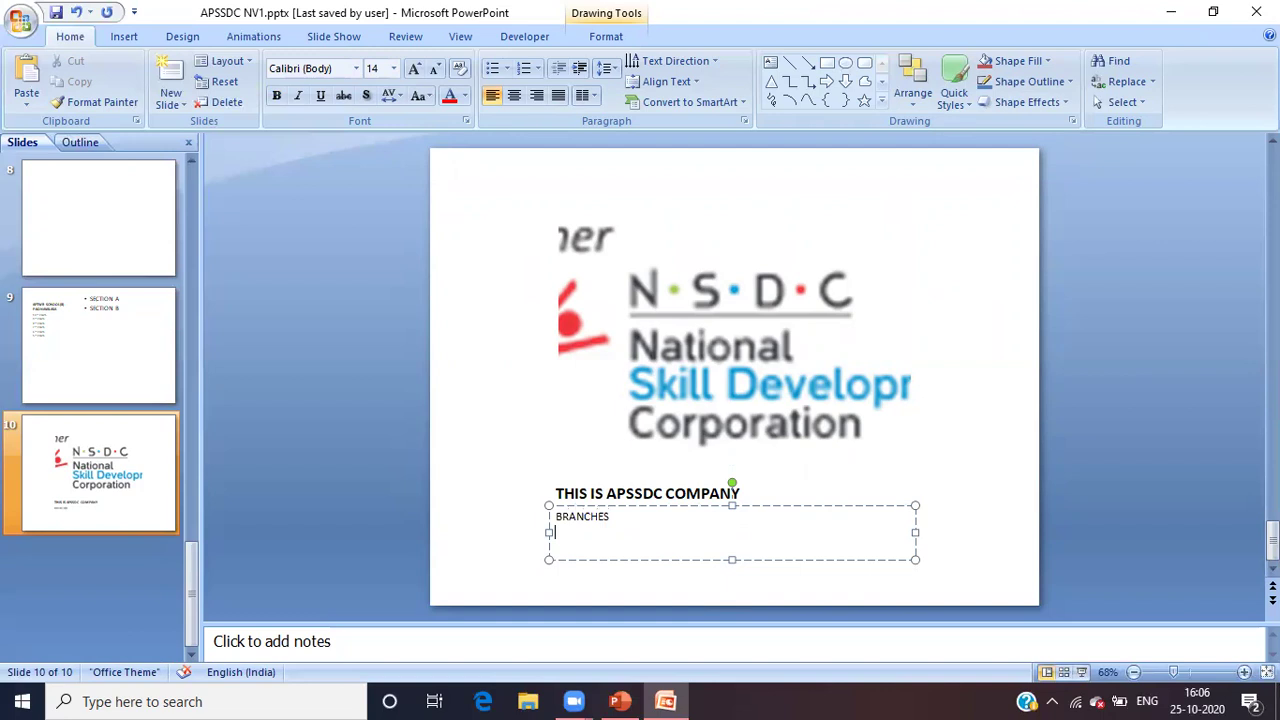
pyautogui.write('NAIPUNYA VIKASAM')
pyautogui.press('BackSpace')
pyautogui.press('BackSpace')
pyautogui.press('BackSpace')
pyautogui.press('BackSpace')
pyautogui.press('BackSpace')
pyautogui.press('BackSpace')
pyautogui.press('BackSpace')
pyautogui.press('BackSpace')
pyautogui.press('BackSpace')
pyautogui.write('CHES')
# Finish editing slide 10 and bring up the New Slide layout gallery for another slide.
pyautogui.click(608, 355)
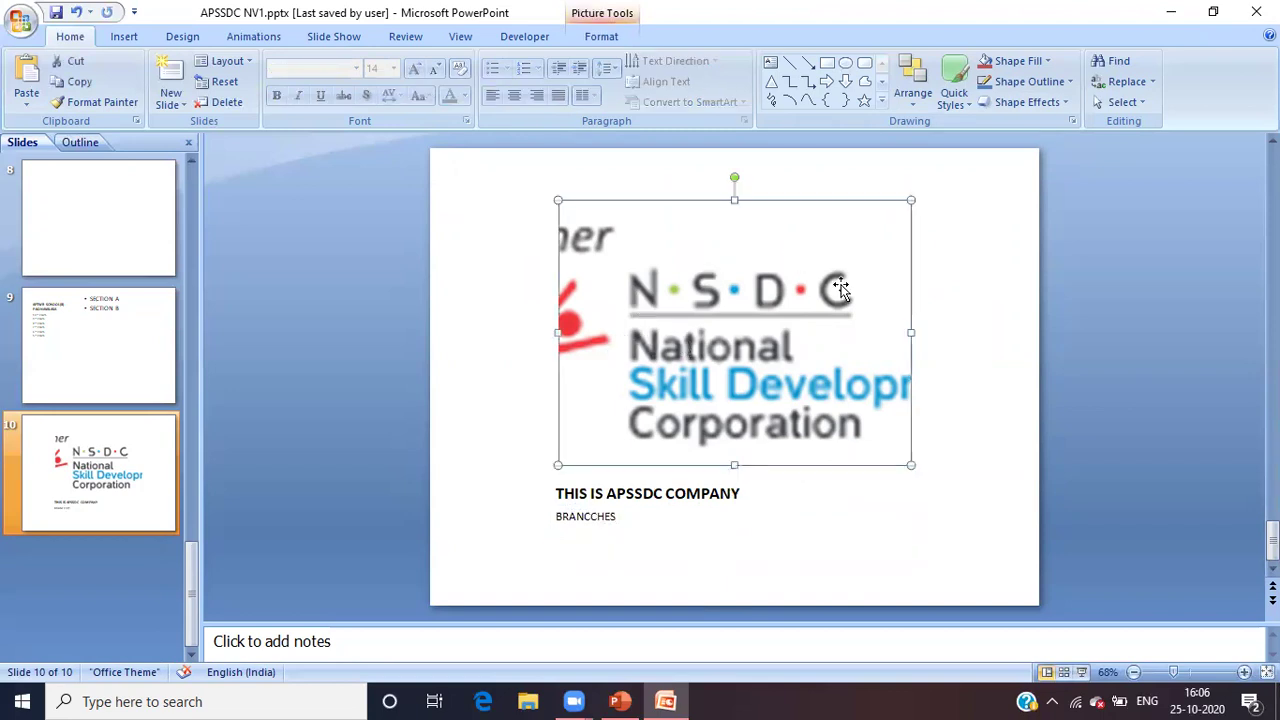
pyautogui.click(941, 303)
pyautogui.click(711, 492)
pyautogui.click(650, 531)
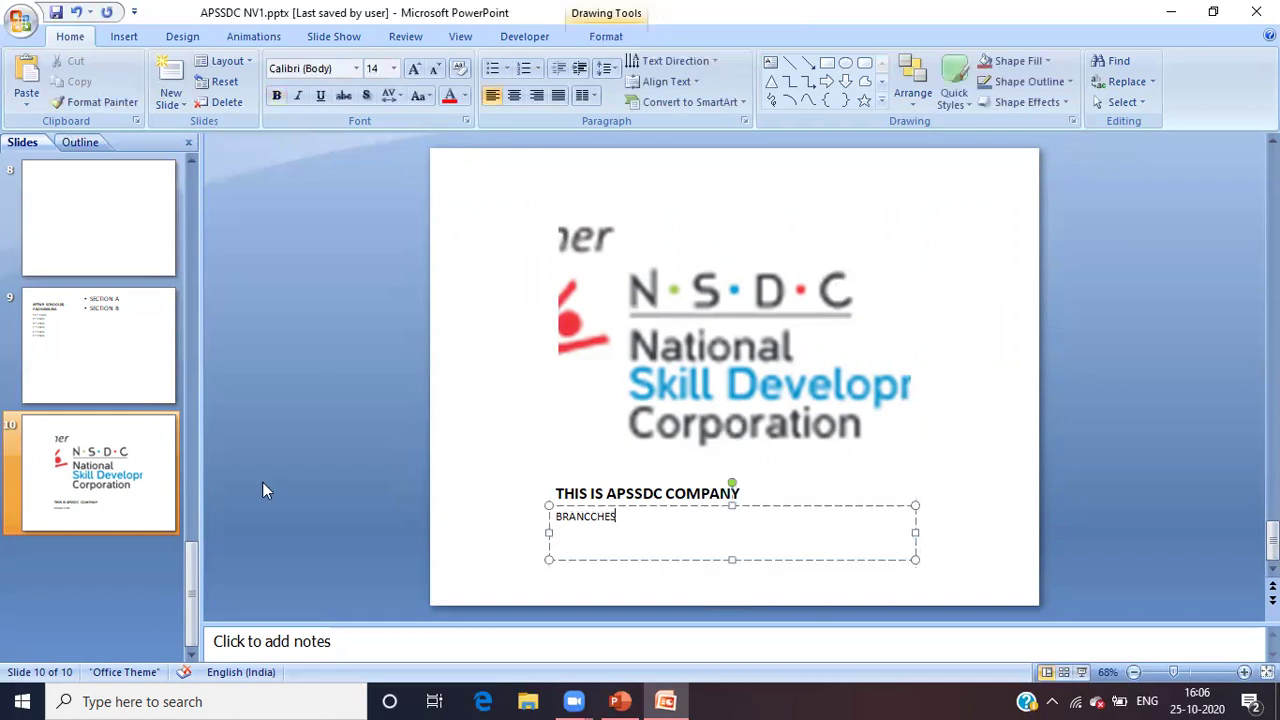
pyautogui.click(155, 495)
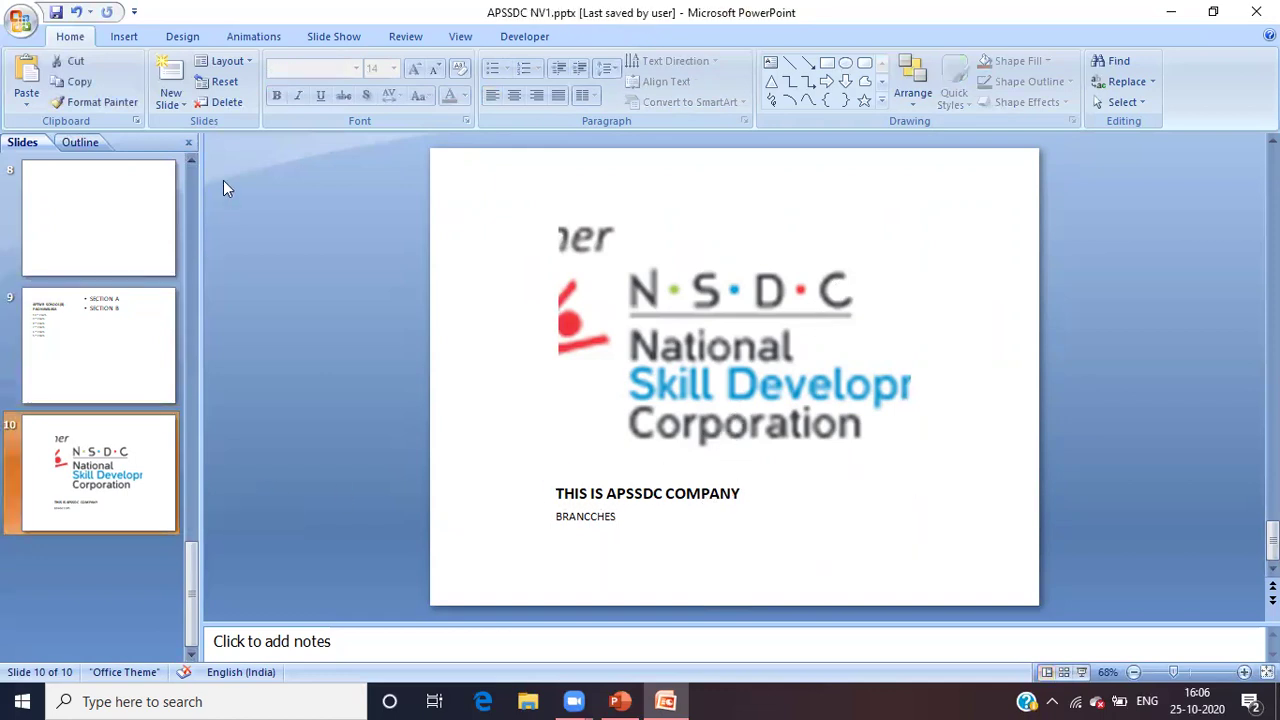
pyautogui.click(182, 103)
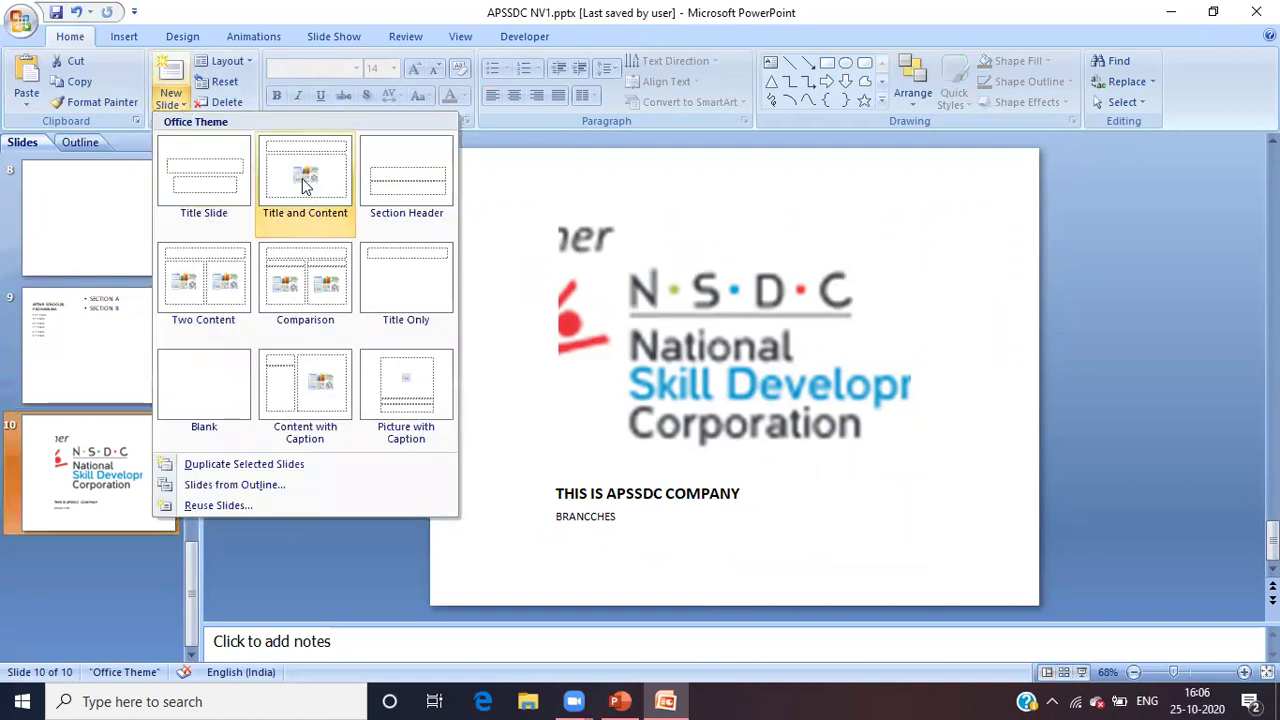
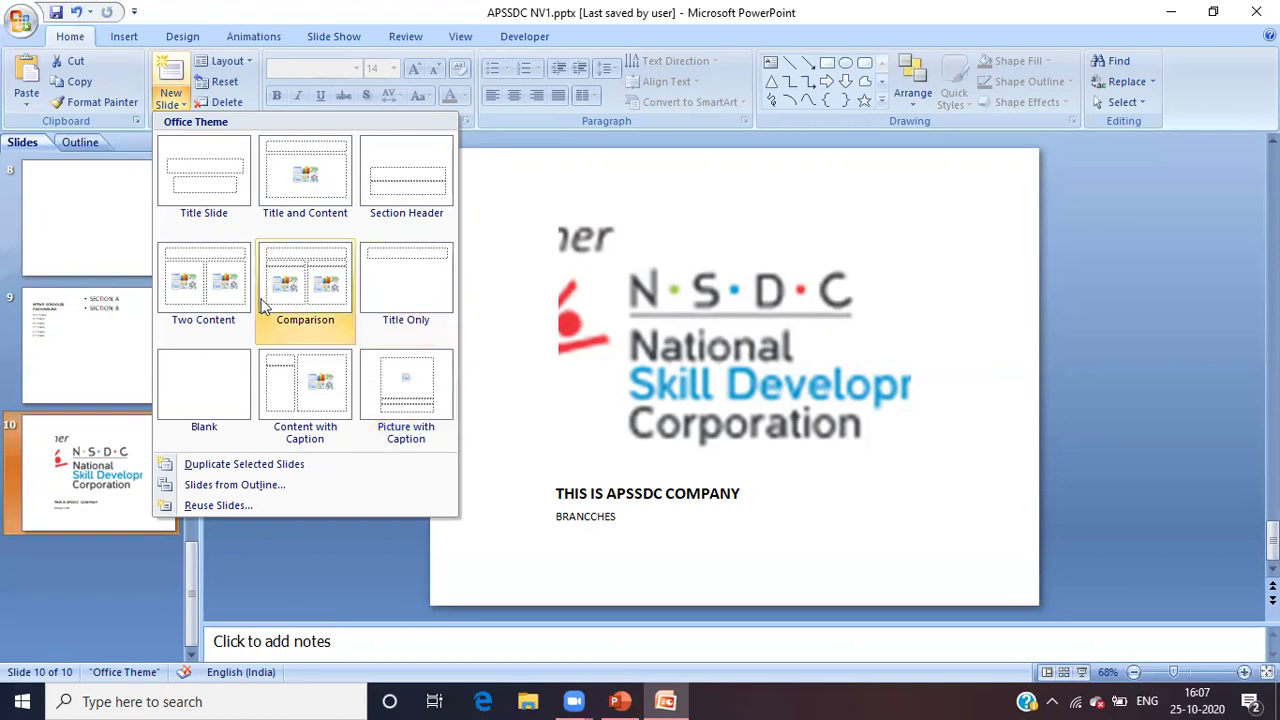
# Dismiss the New Slide gallery, browse the thumbnails, and show slide 5, the APSSDC slide.
pyautogui.click(106, 330)
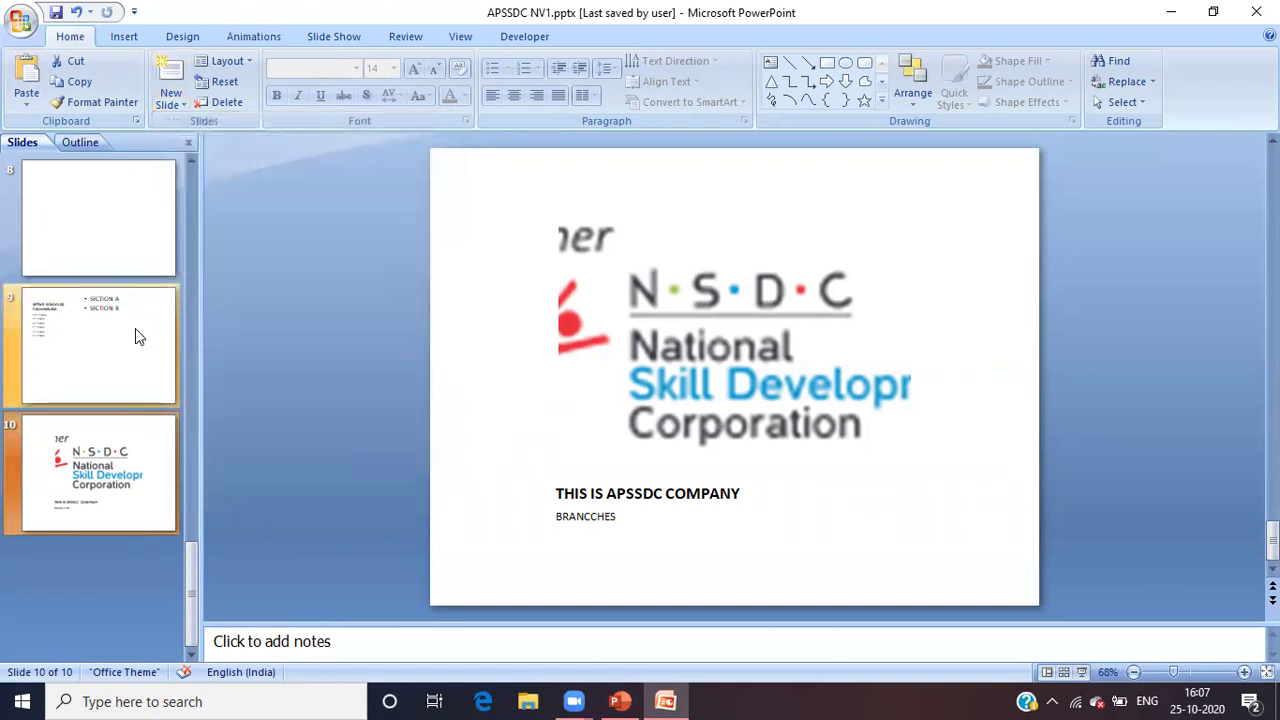
pyautogui.click(89, 242)
pyautogui.press('Up')
pyautogui.press('Up')
pyautogui.press('Up')
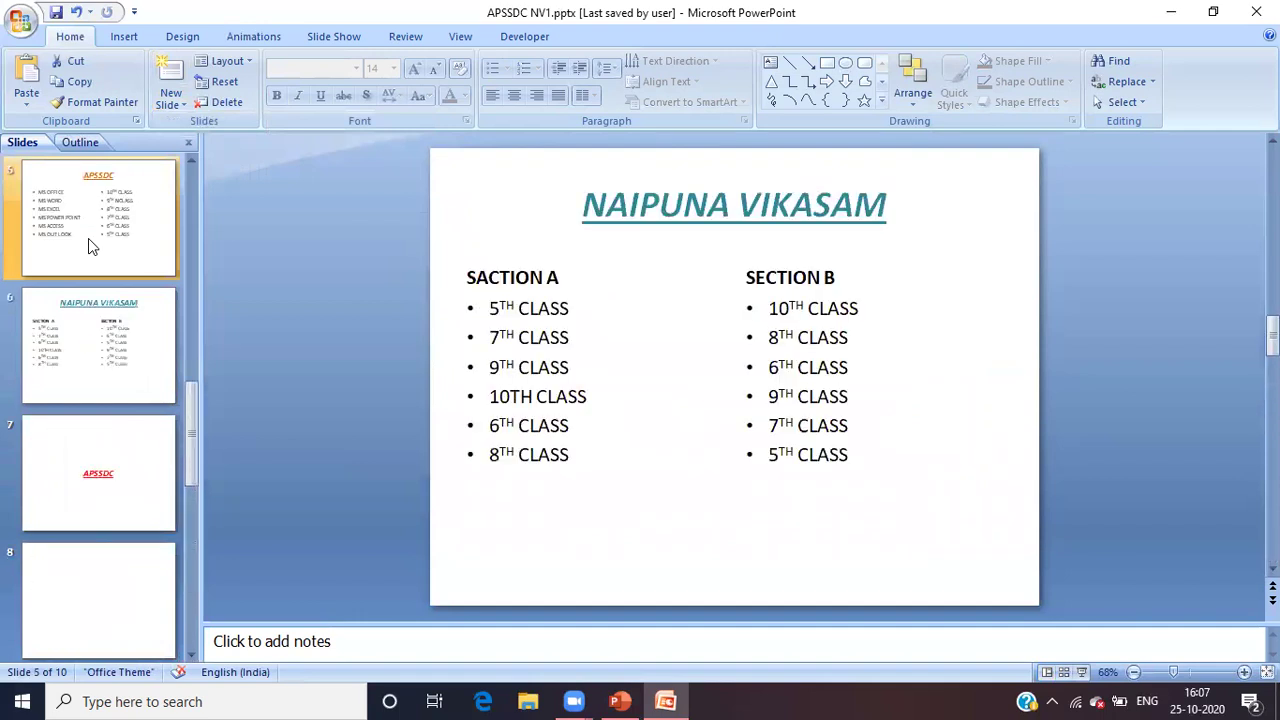
pyautogui.press('Up')
pyautogui.press('Up')
pyautogui.press('Up')
pyautogui.press('Up')
pyautogui.press('Down')
pyautogui.press('Down')
pyautogui.press('Down')
pyautogui.press('Down')
pyautogui.press('Down')
pyautogui.press('Down')
pyautogui.press('Up')
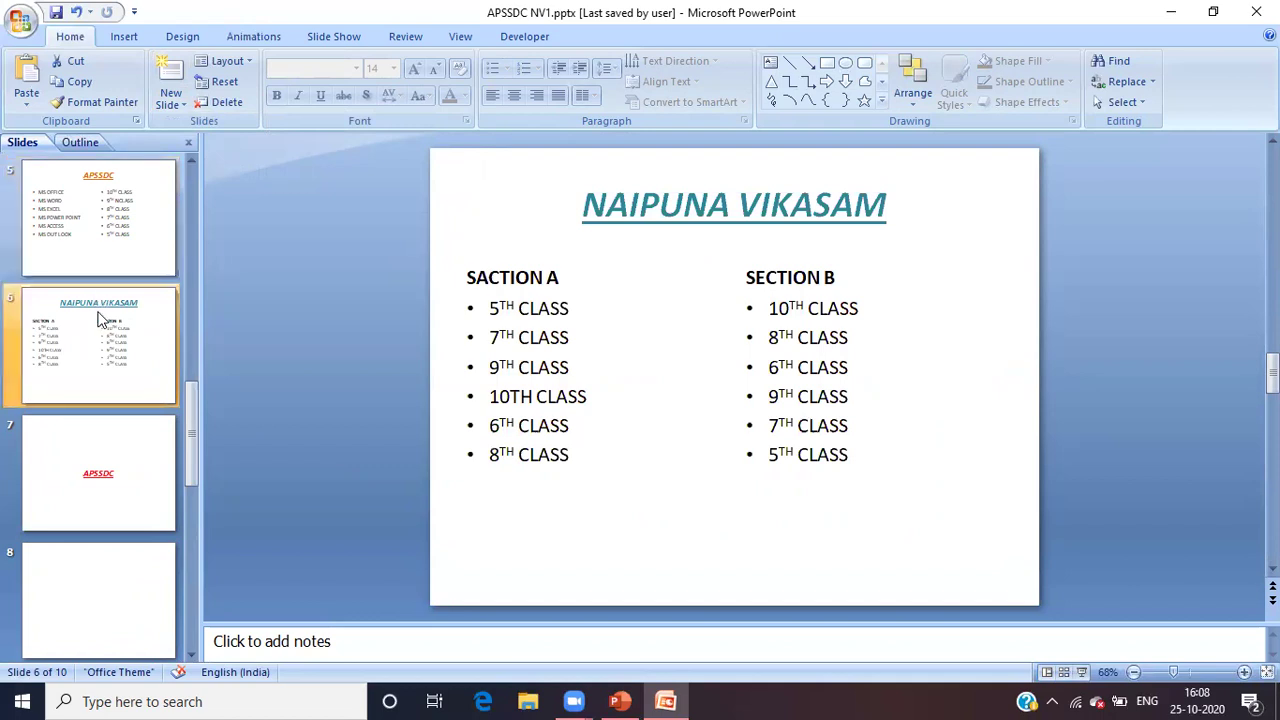
pyautogui.click(116, 231)
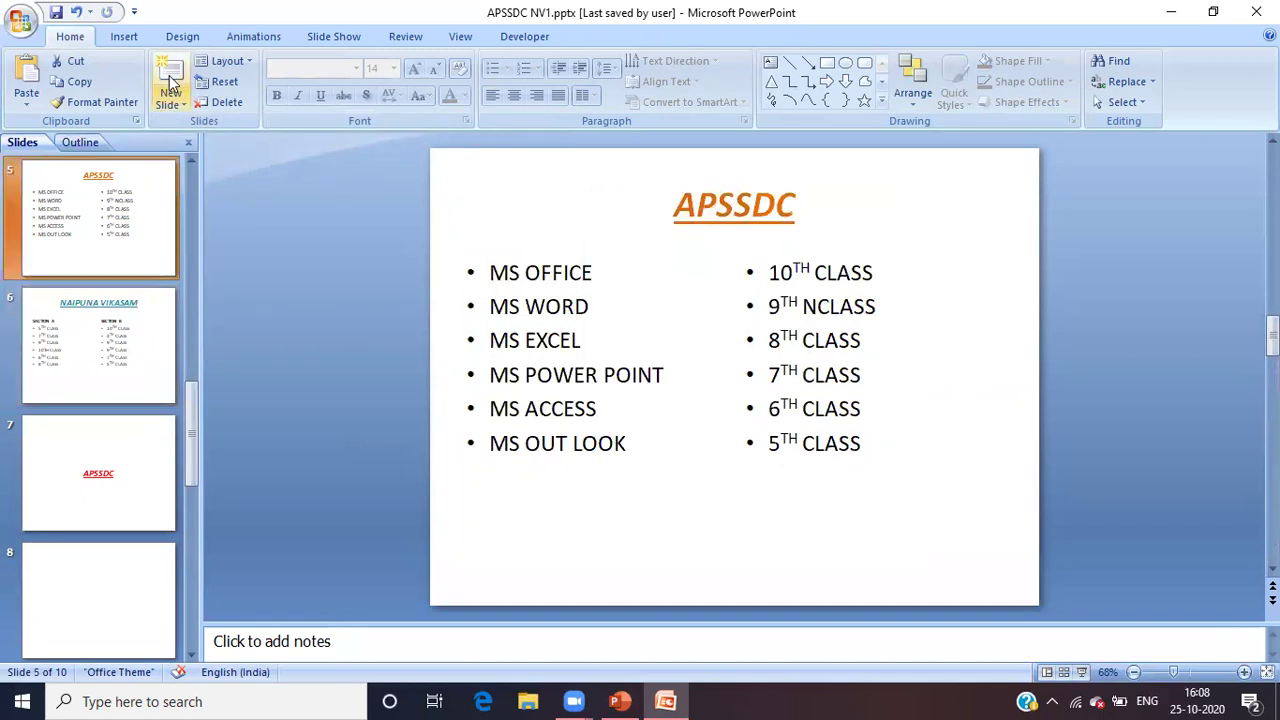
# Duplicate the APSSDC slide 5 so its copy sits as slide 6.
pyautogui.click(179, 106)
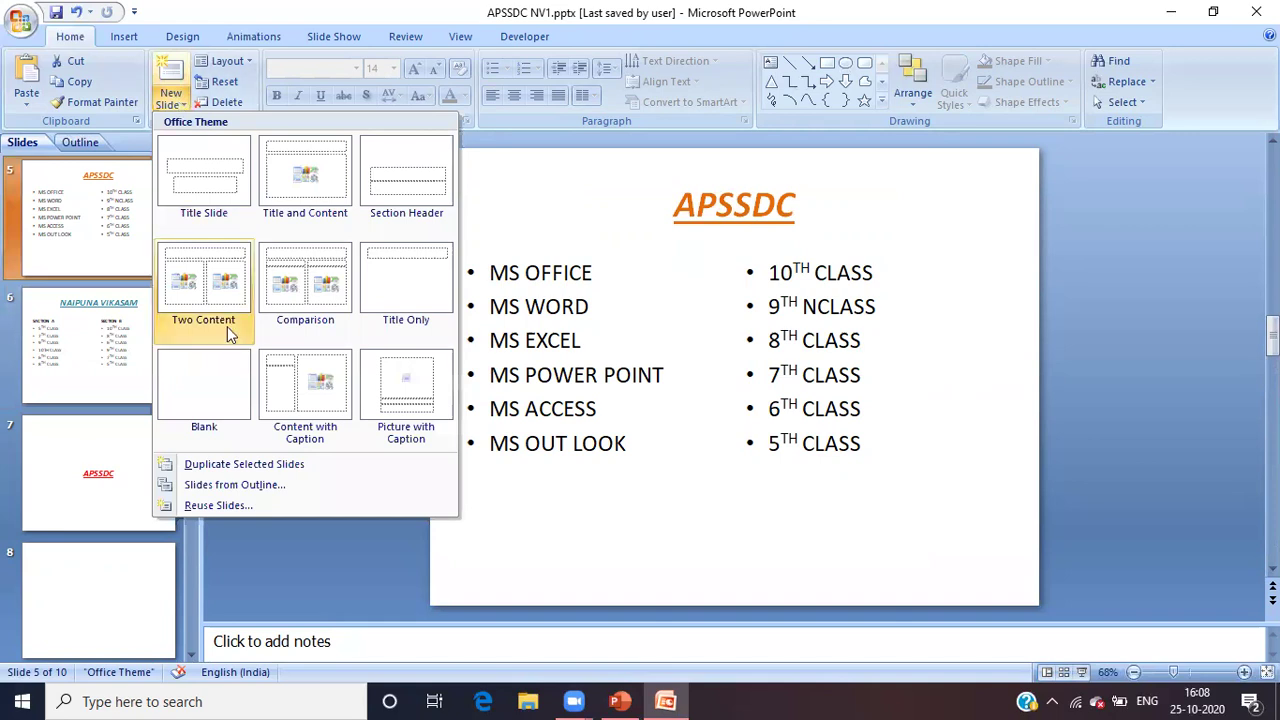
pyautogui.click(241, 466)
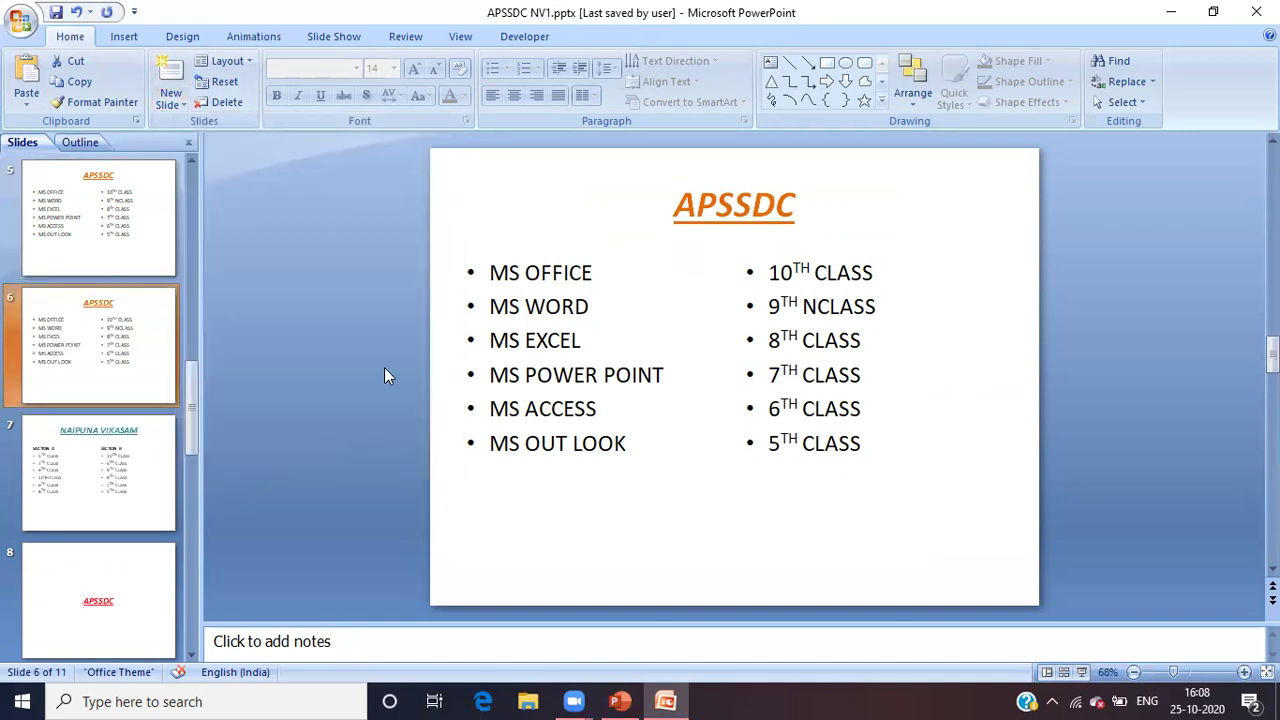
pyautogui.click(96, 199)
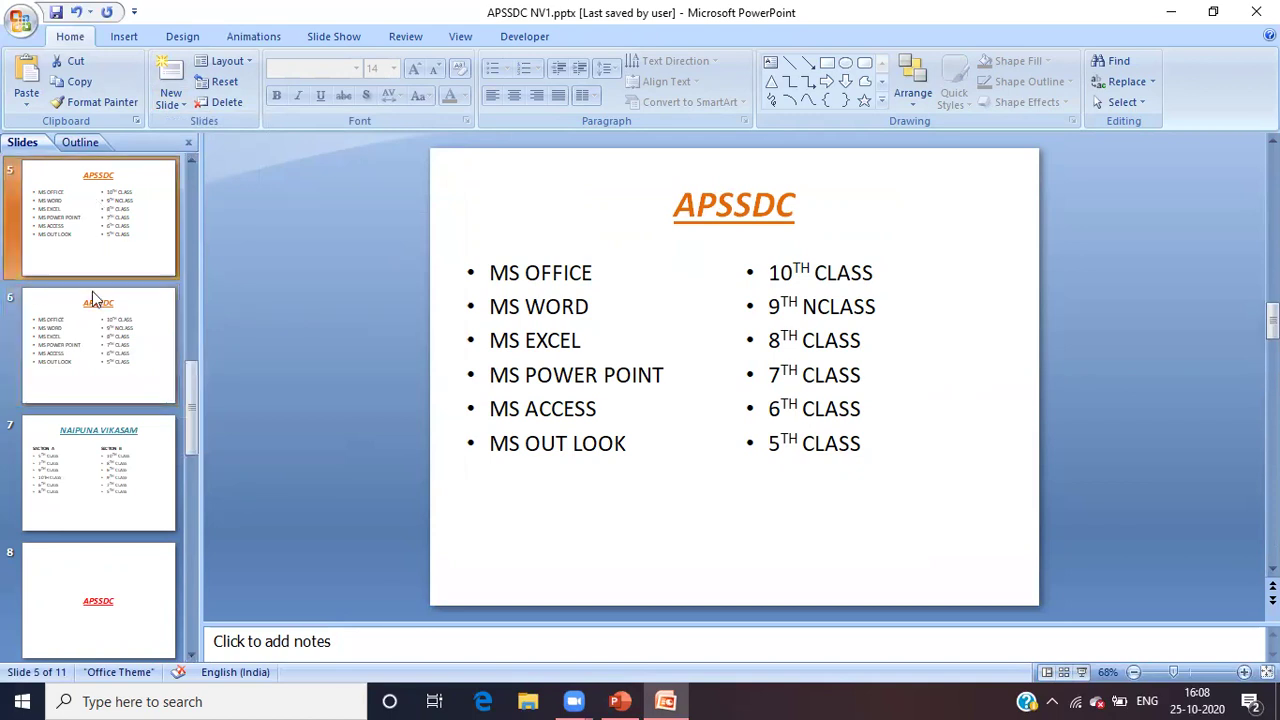
pyautogui.click(97, 465)
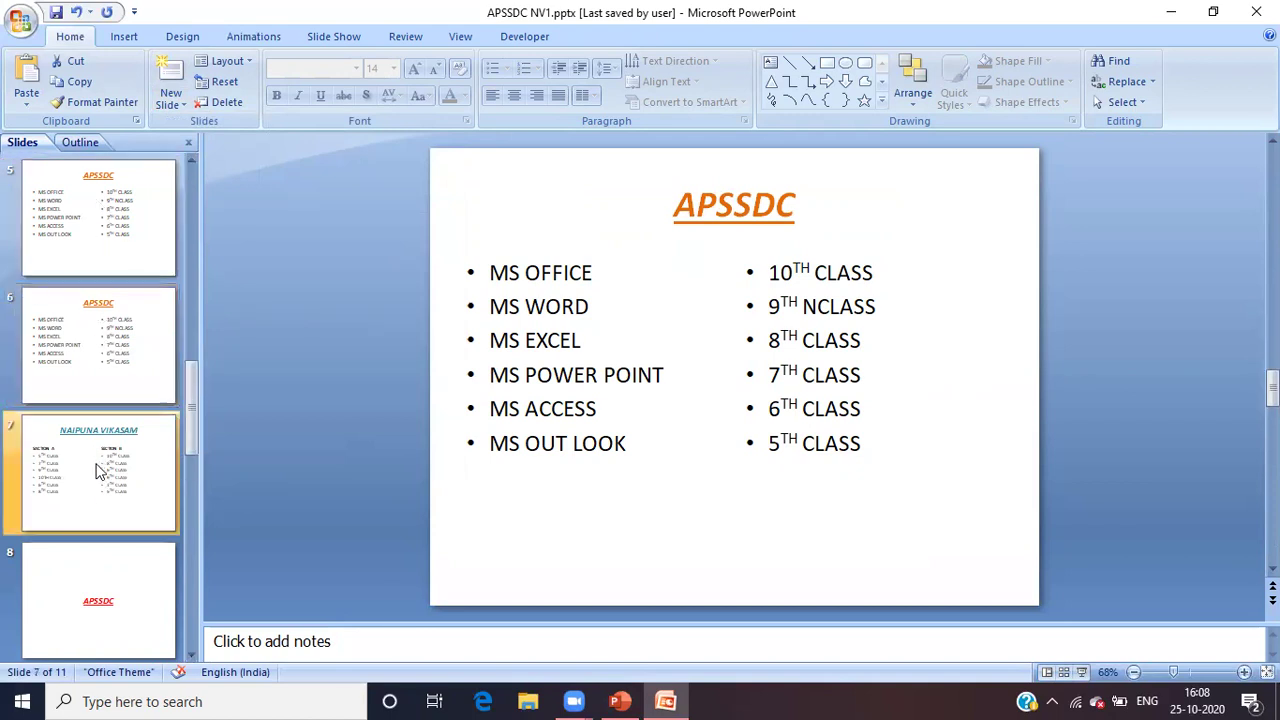
pyautogui.click(98, 342)
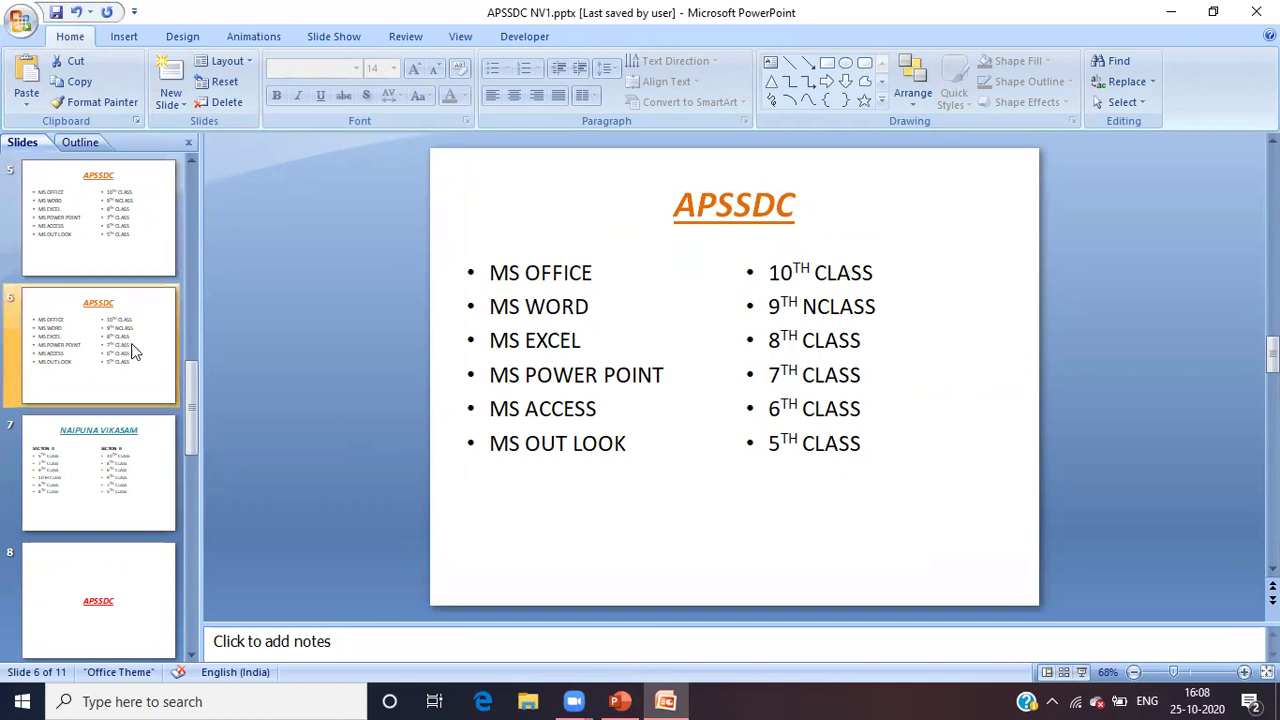
# Duplicate slide 6 once more, then delete the extra APSSDC copies at slides 7 and 6.
pyautogui.rightClick(136, 351)
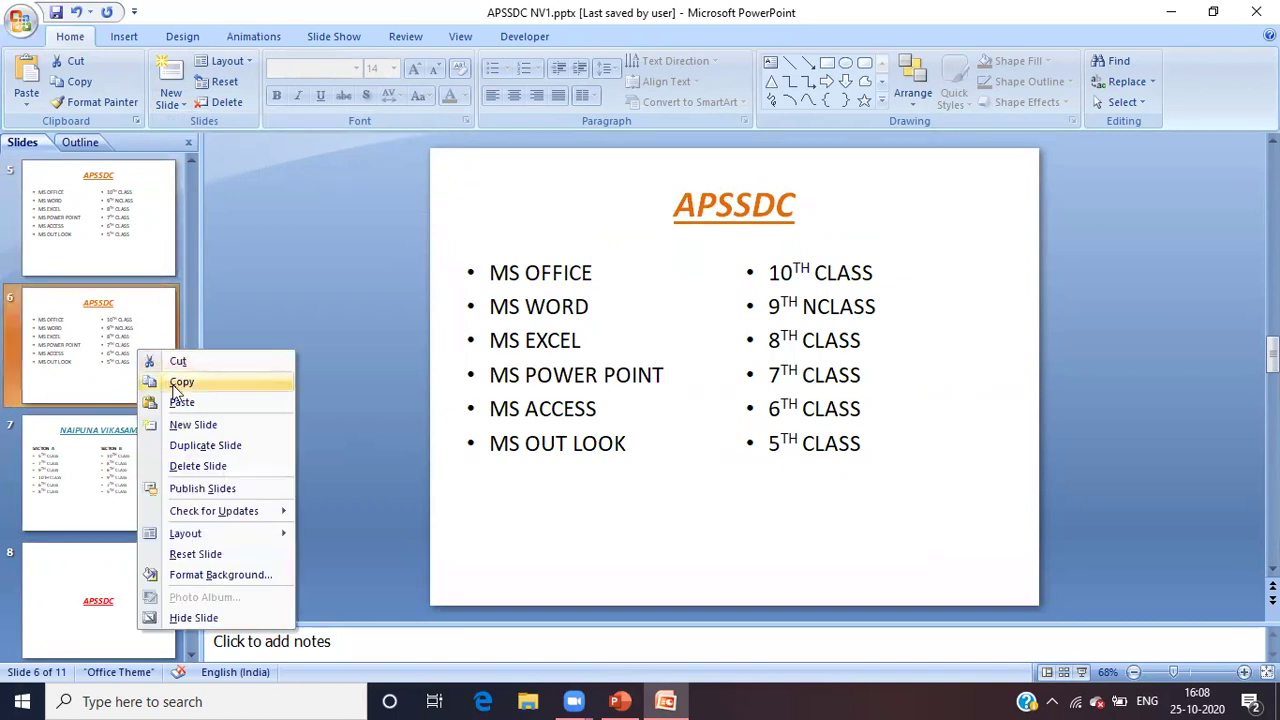
pyautogui.click(232, 444)
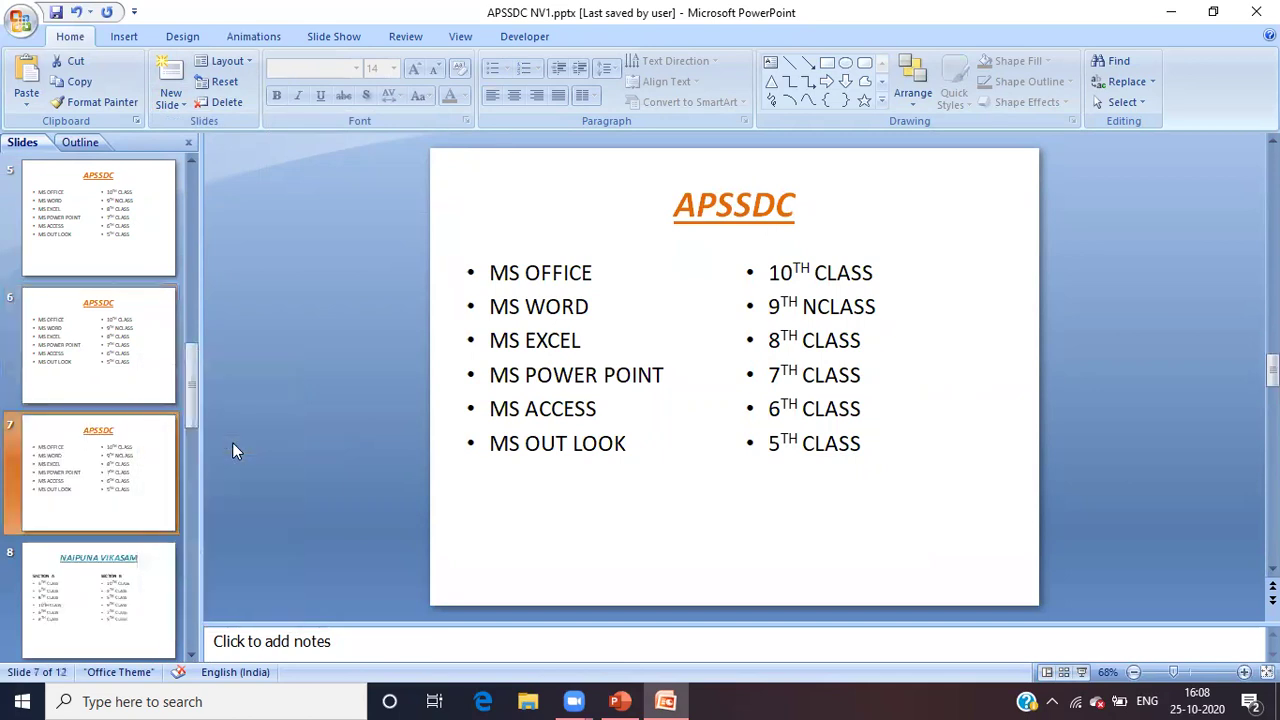
pyautogui.rightClick(127, 484)
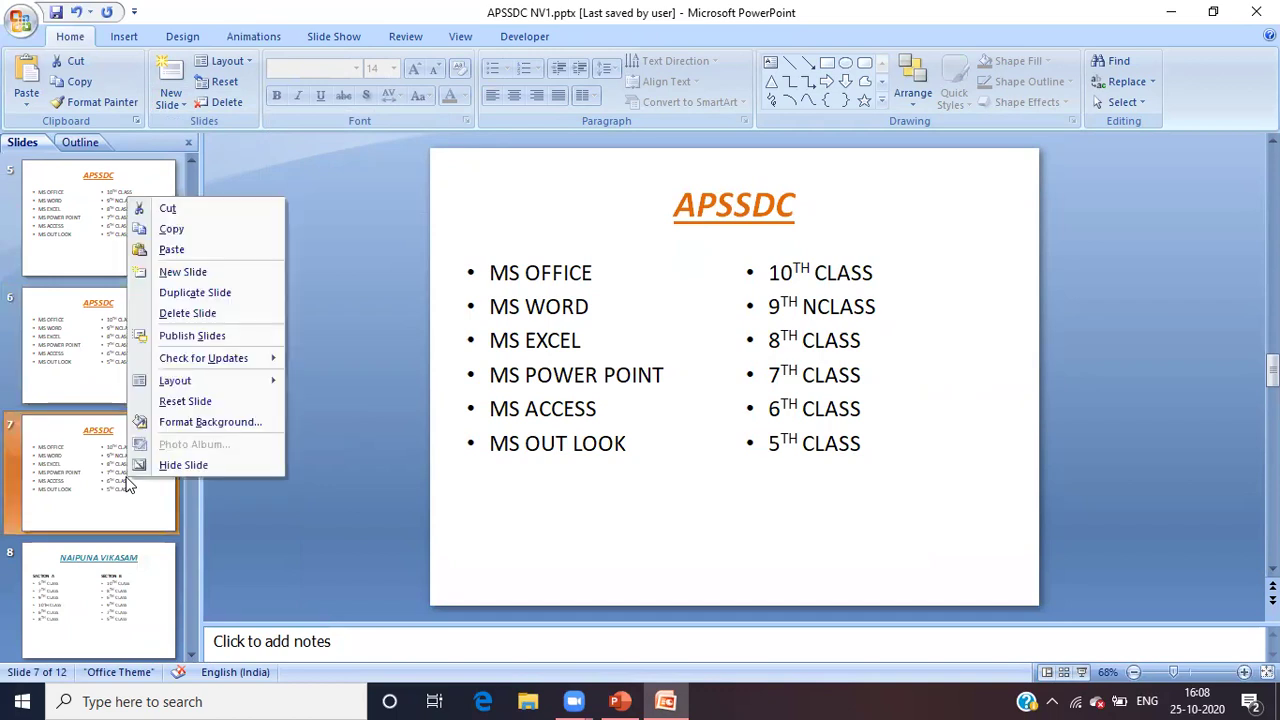
pyautogui.click(185, 316)
pyautogui.rightClick(107, 343)
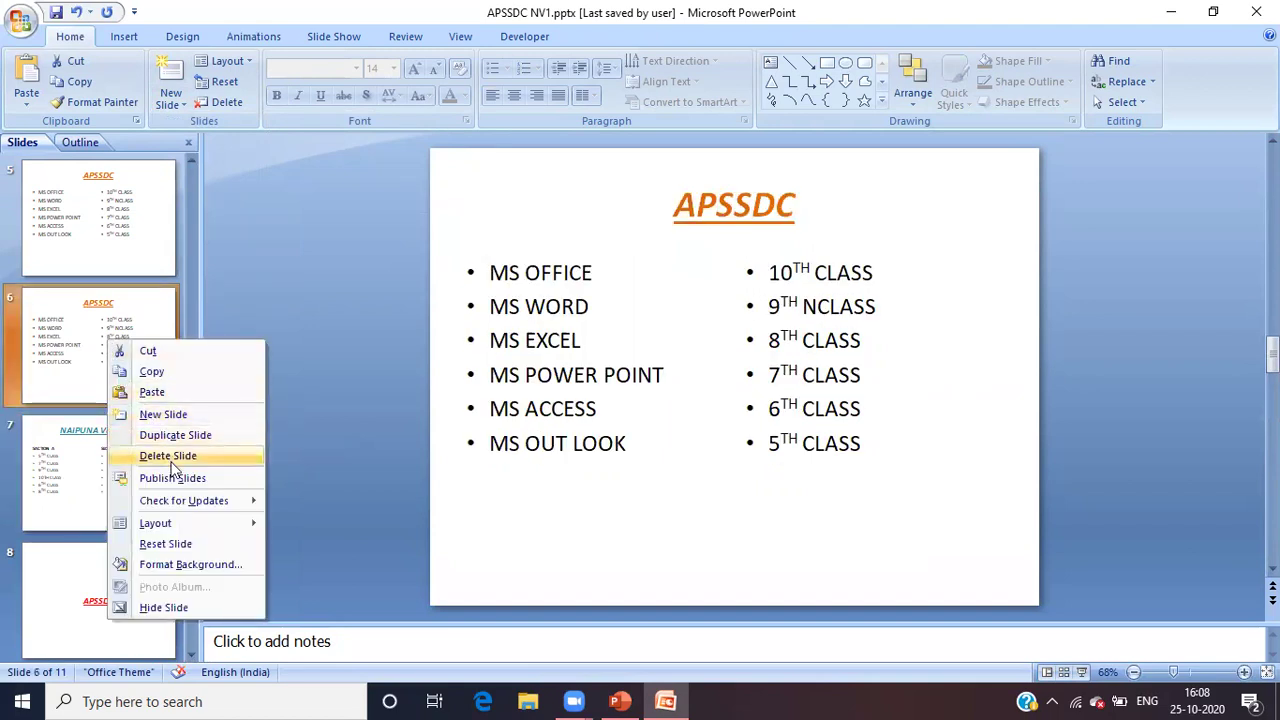
pyautogui.click(168, 456)
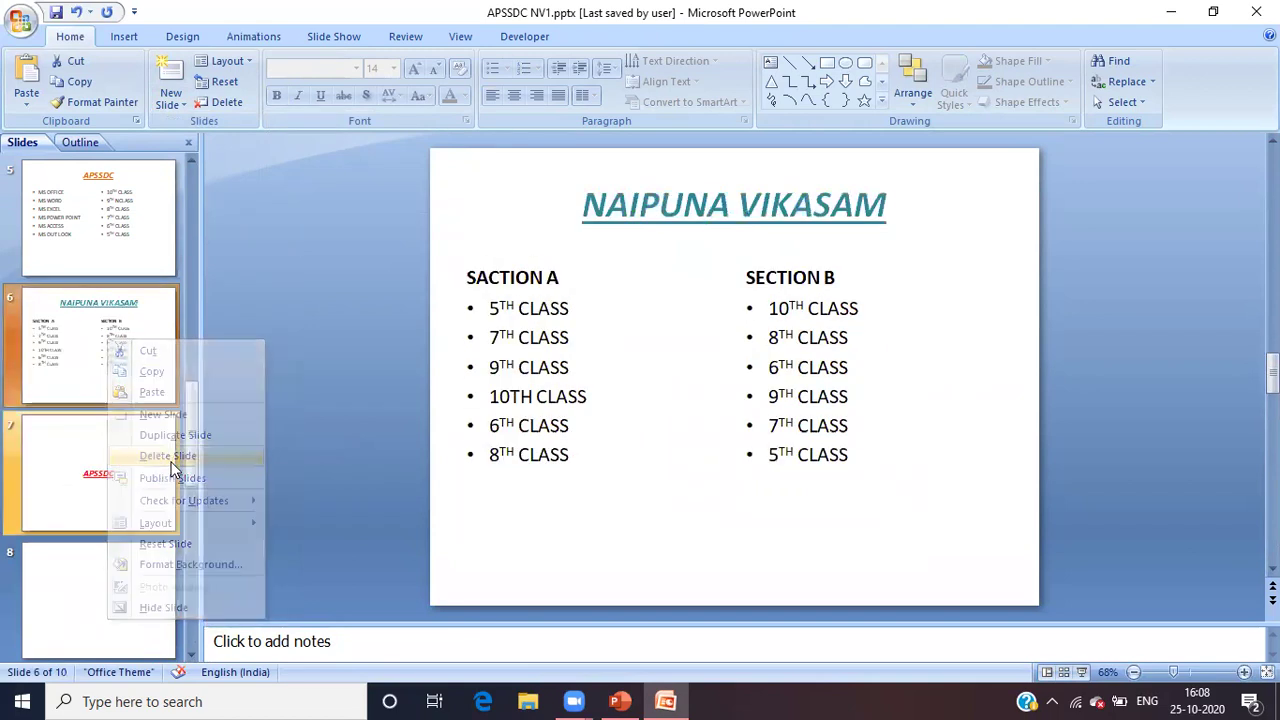
pyautogui.click(85, 222)
pyautogui.press('Up')
# Insert the slides from the murali outline file after slide 2.
pyautogui.press('Home')
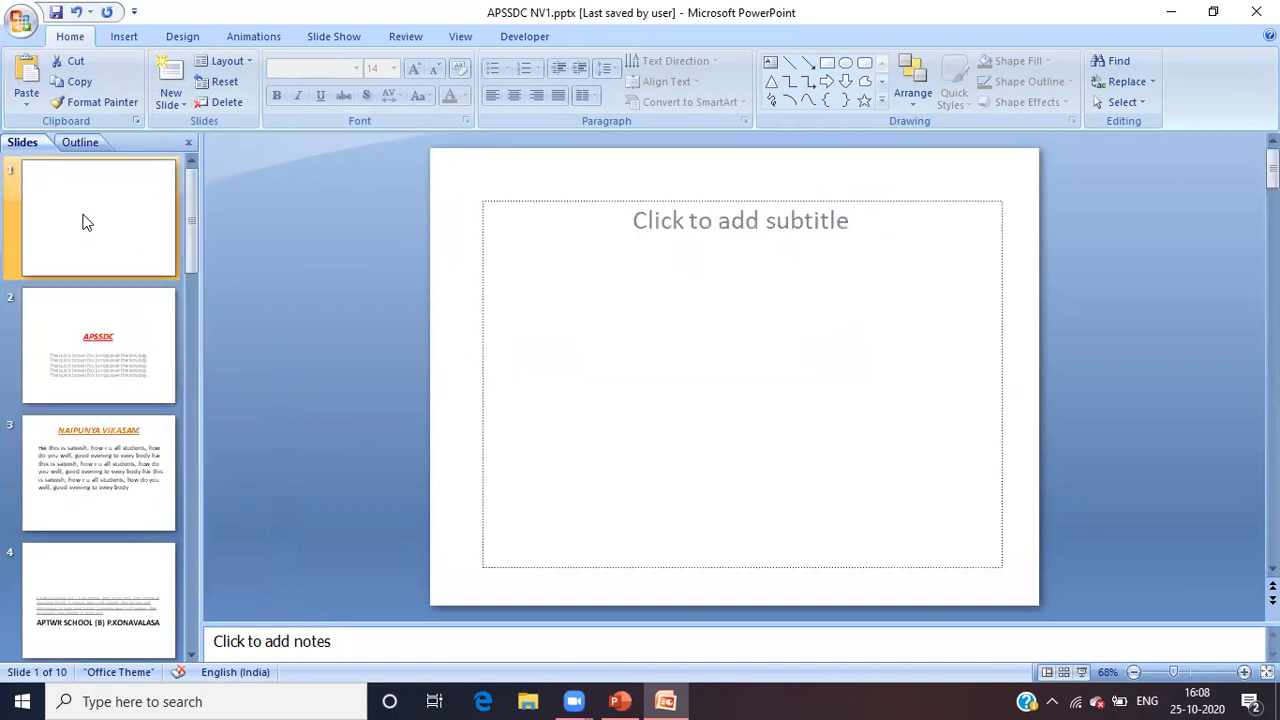
pyautogui.click(115, 345)
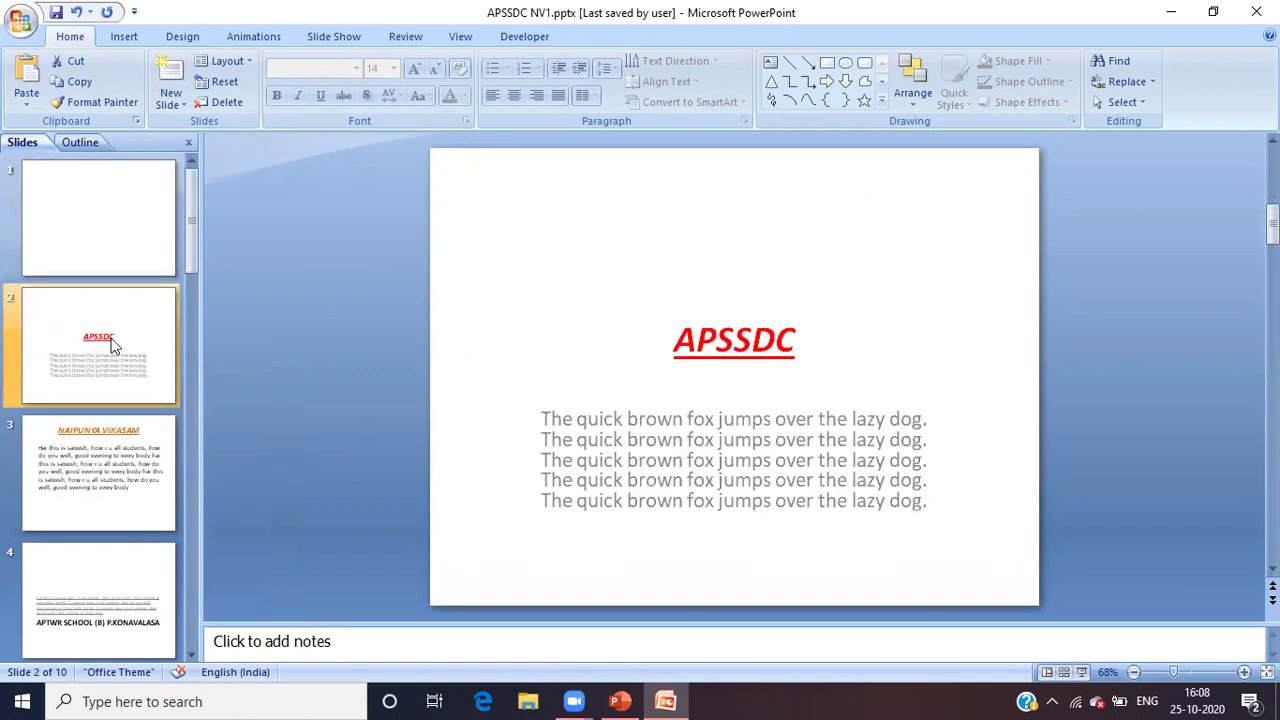
pyautogui.click(172, 103)
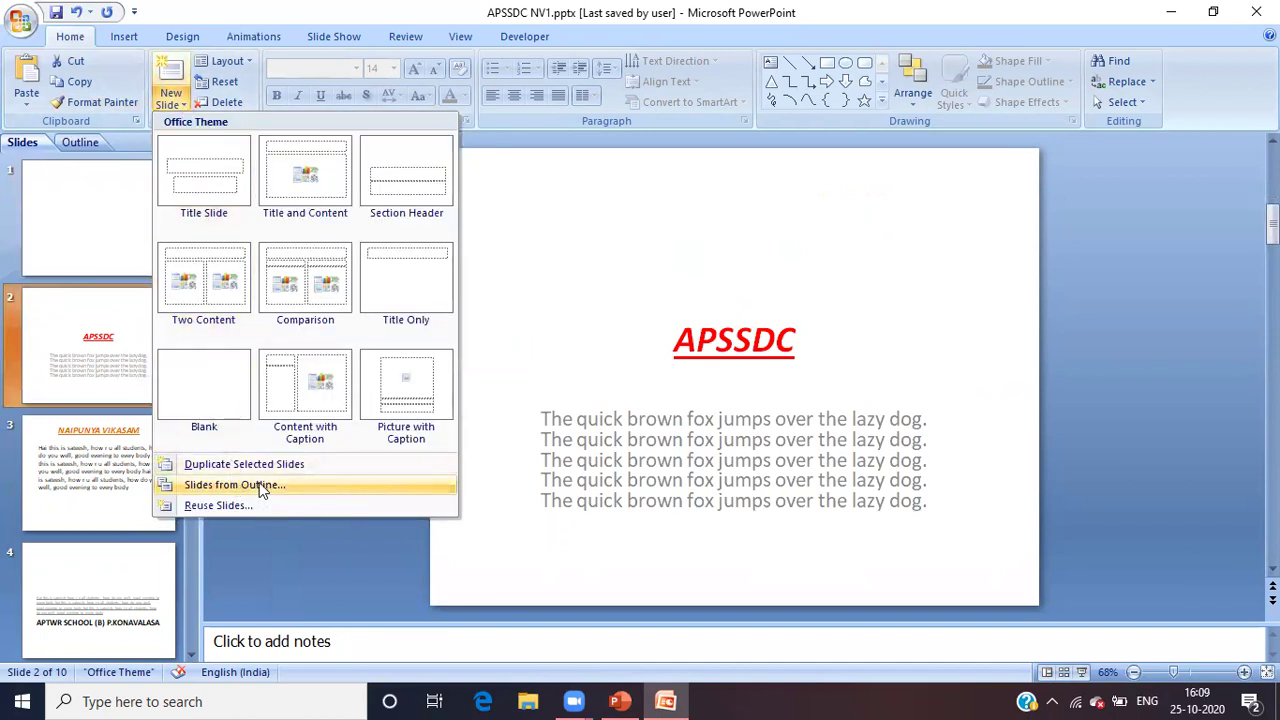
pyautogui.click(300, 484)
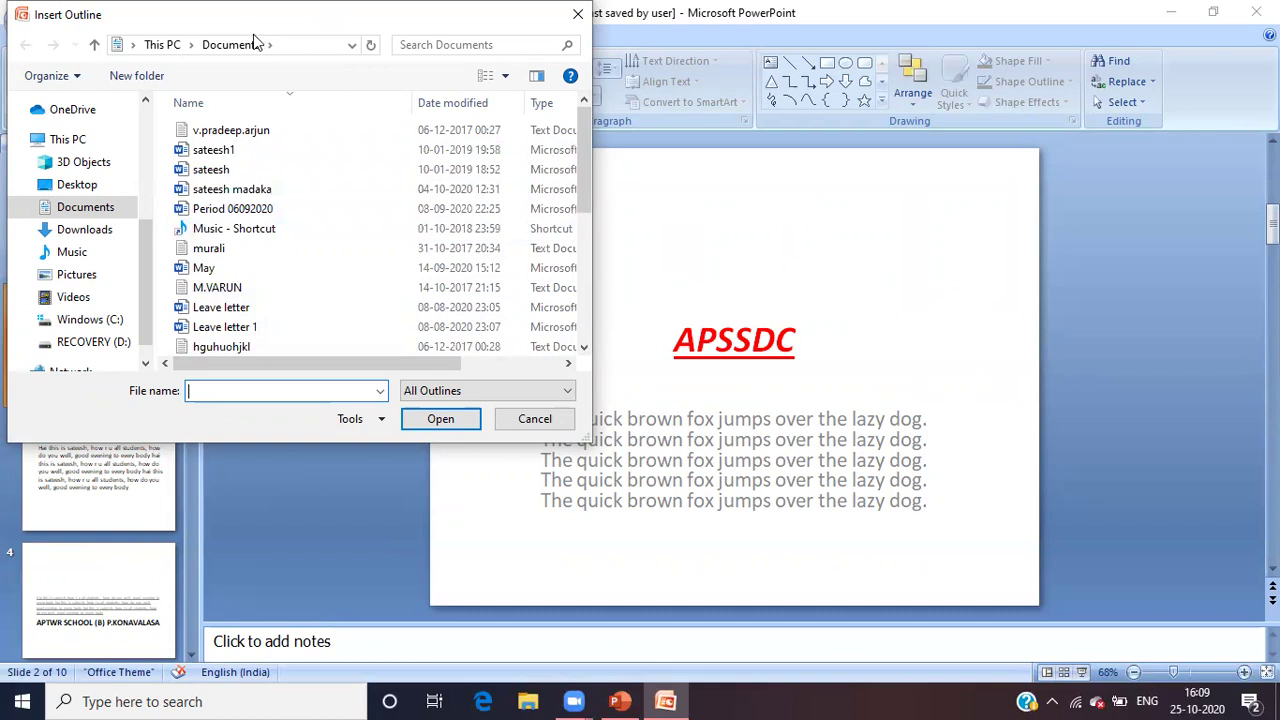
pyautogui.click(218, 256)
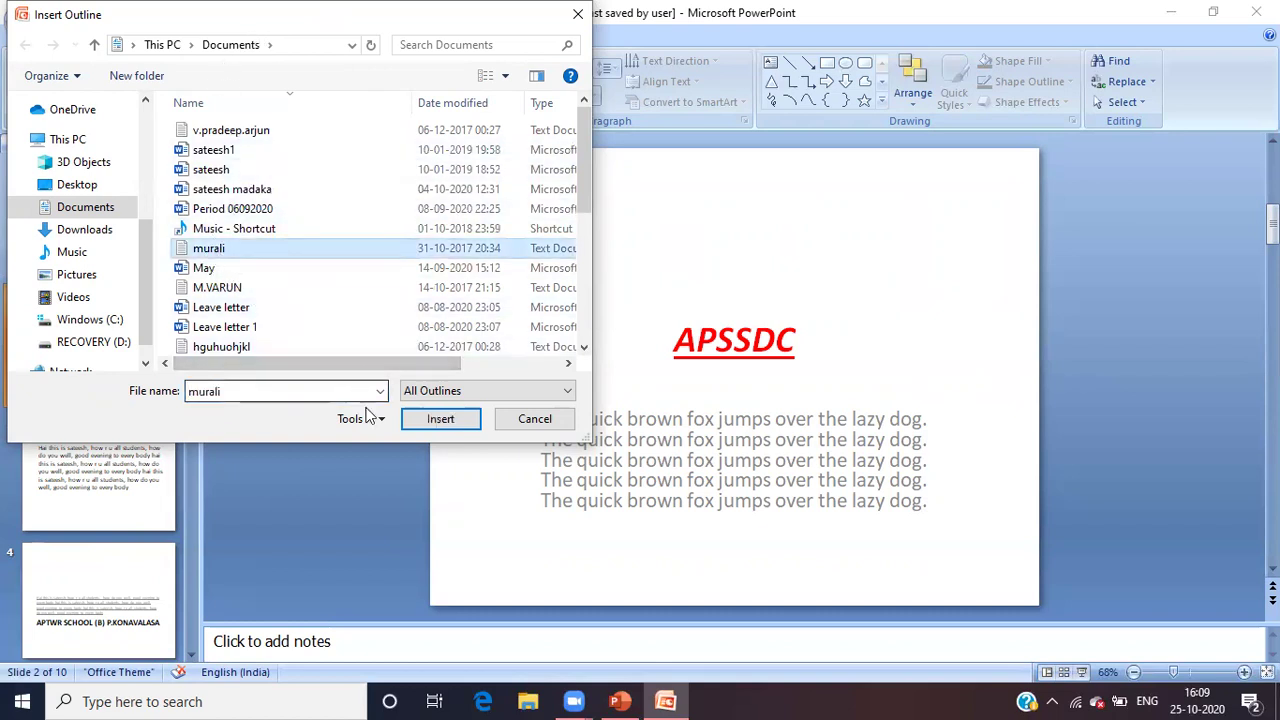
pyautogui.click(420, 420)
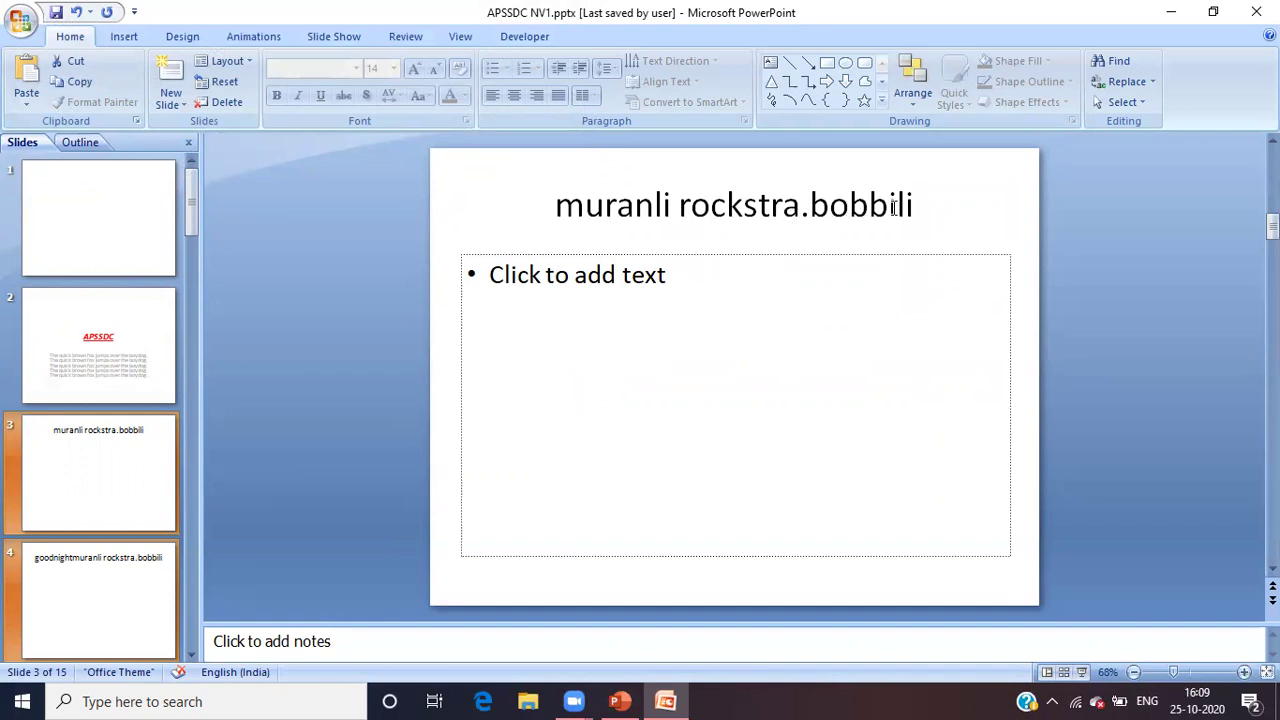
# Inspect the imported outline slides' title and bullet text, browsing through them.
pyautogui.click(800, 203)
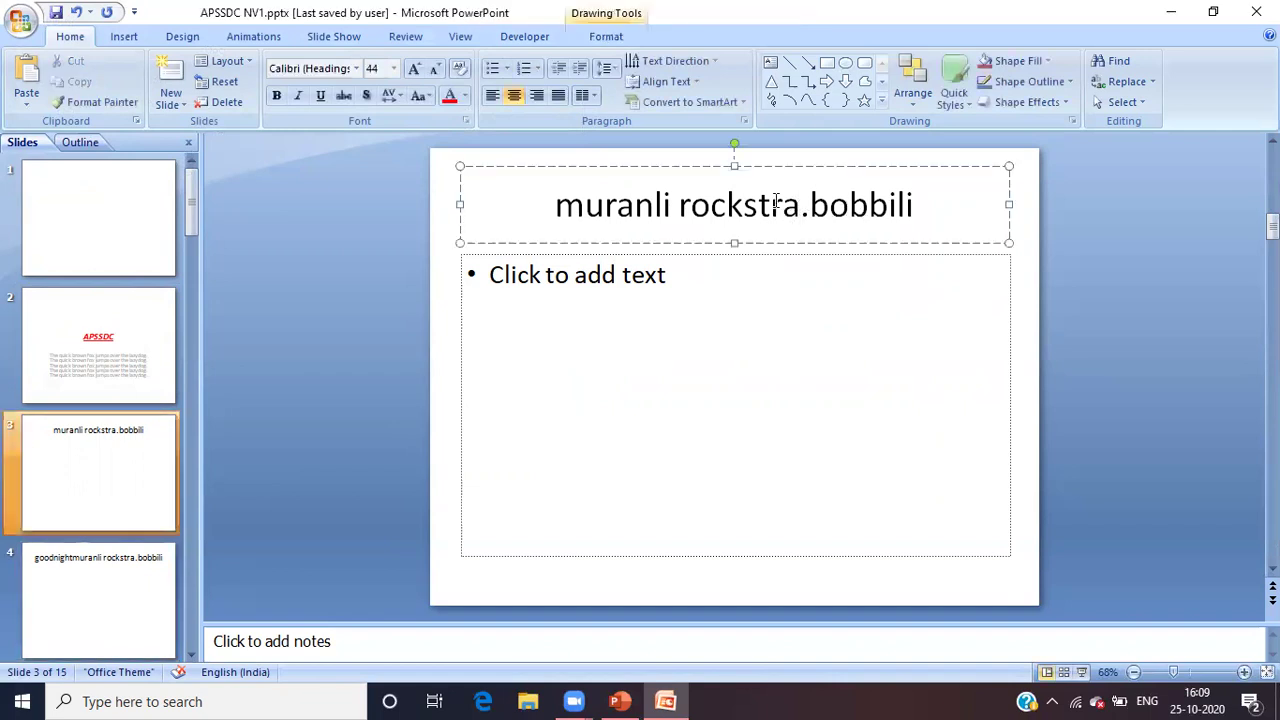
pyautogui.click(621, 356)
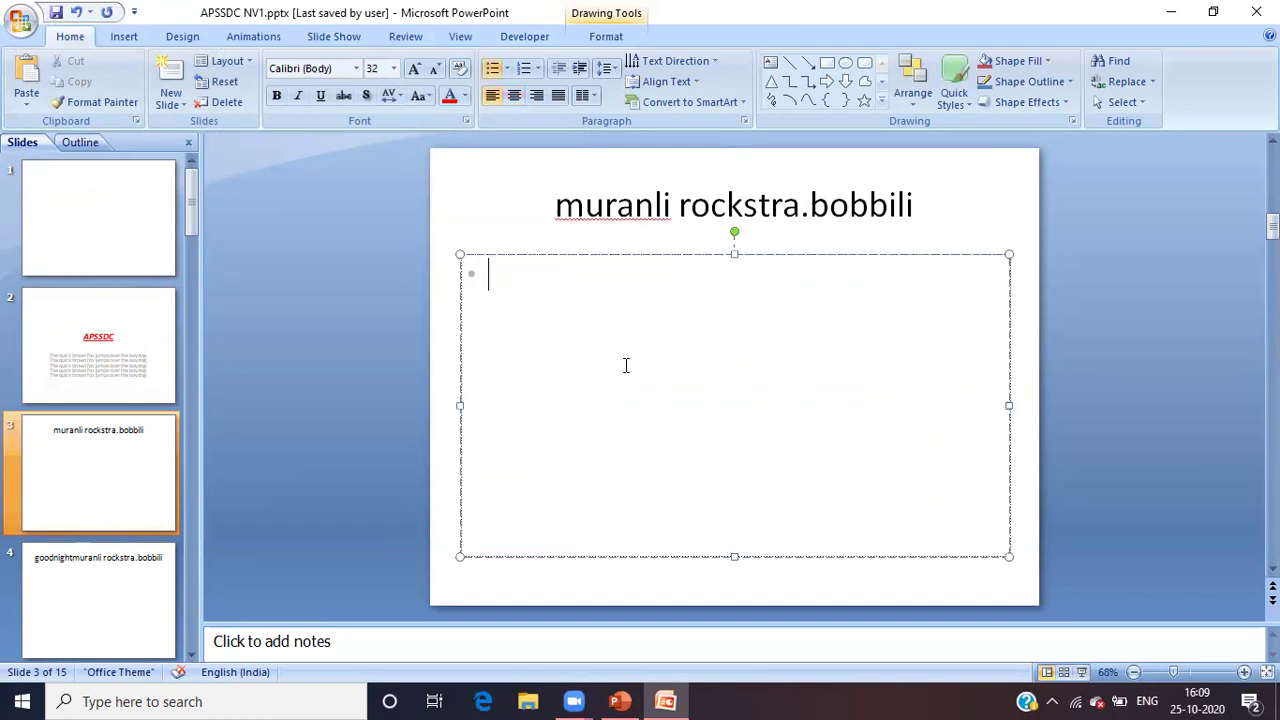
pyautogui.click(656, 212)
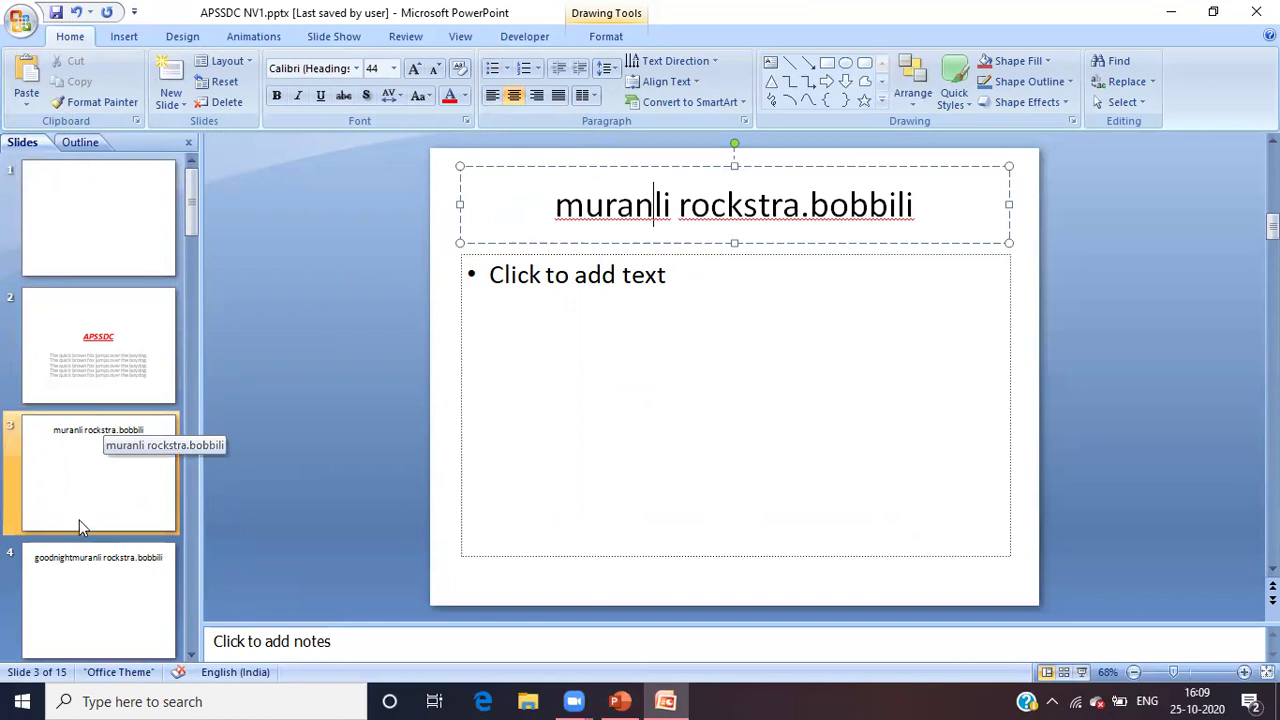
pyautogui.click(83, 557)
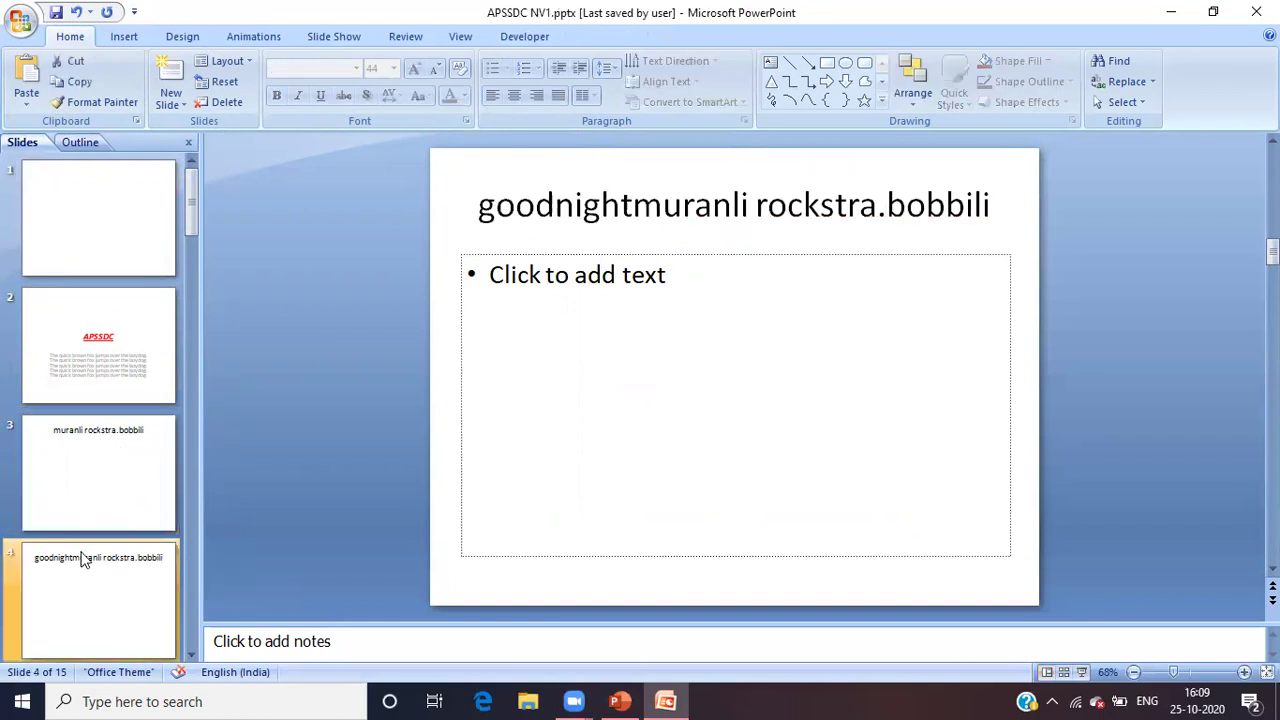
pyautogui.press('Down')
pyautogui.press('Down')
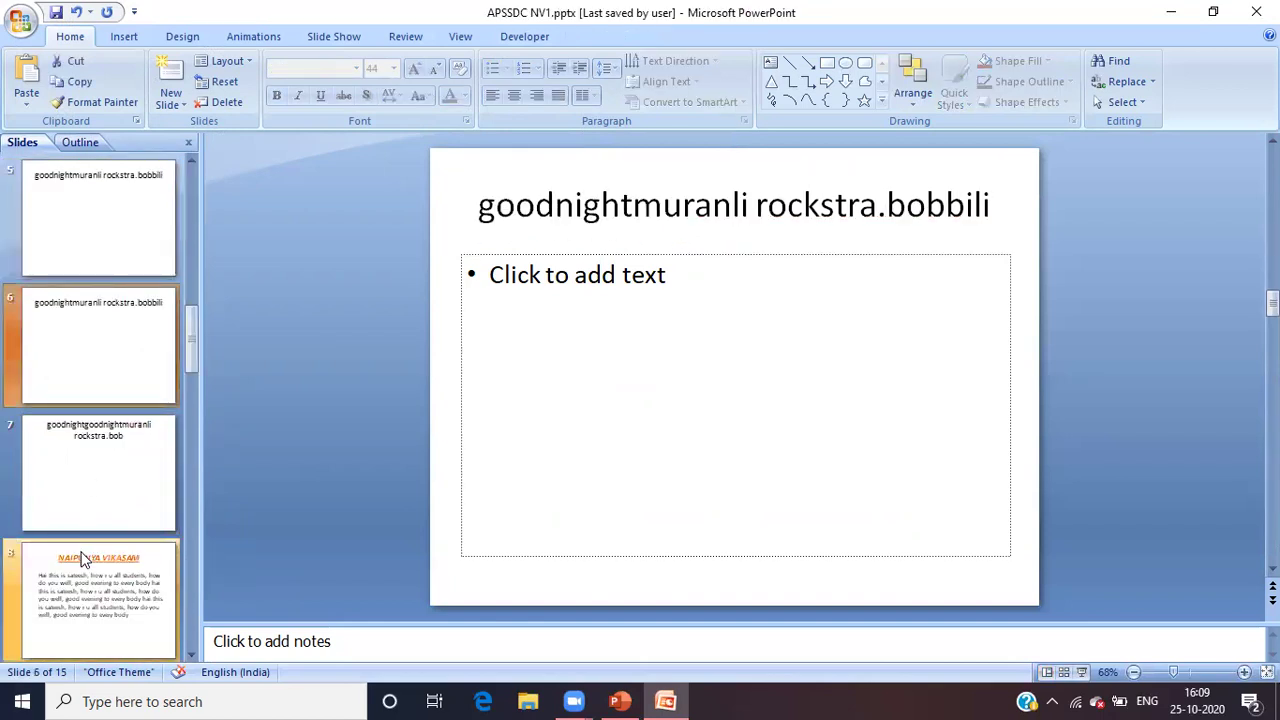
pyautogui.press('Down')
pyautogui.press('Down')
pyautogui.press('Up')
pyautogui.press('Up')
pyautogui.press('Up')
pyautogui.press('Up')
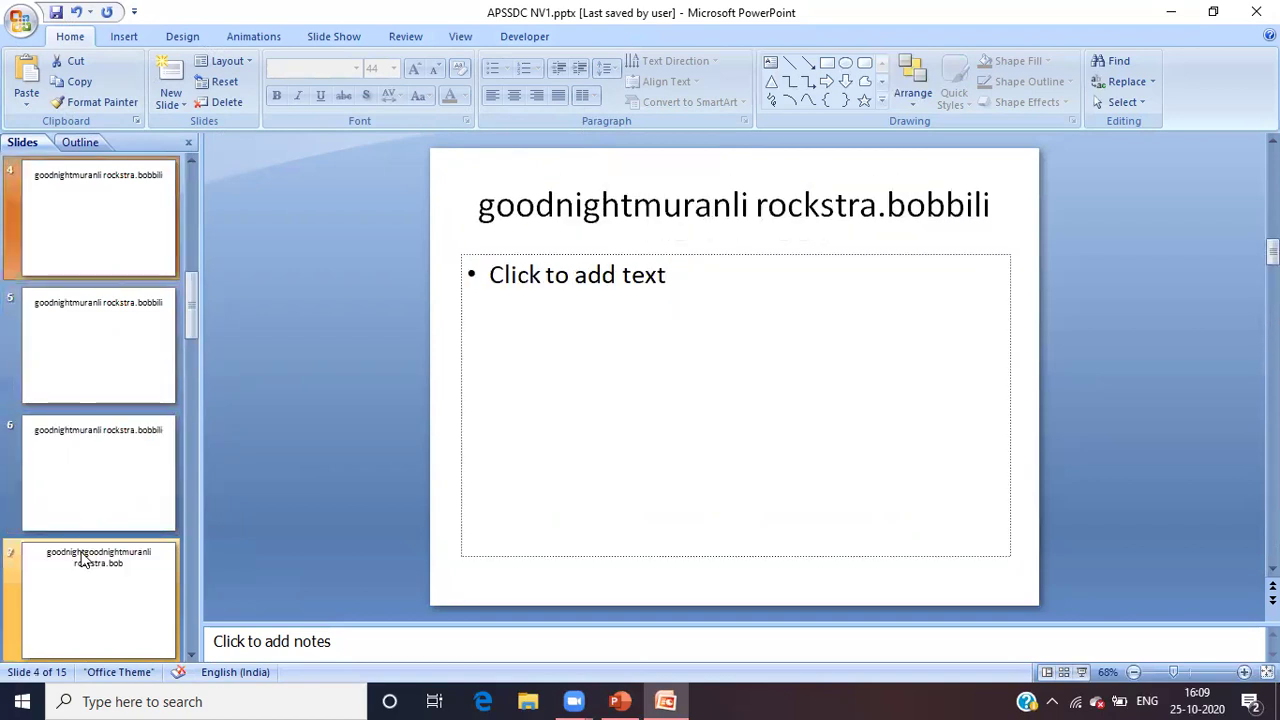
pyautogui.press('Up')
pyautogui.press('Up')
# Select the imported slides 3 through 7 and delete them together.
pyautogui.press('Down')
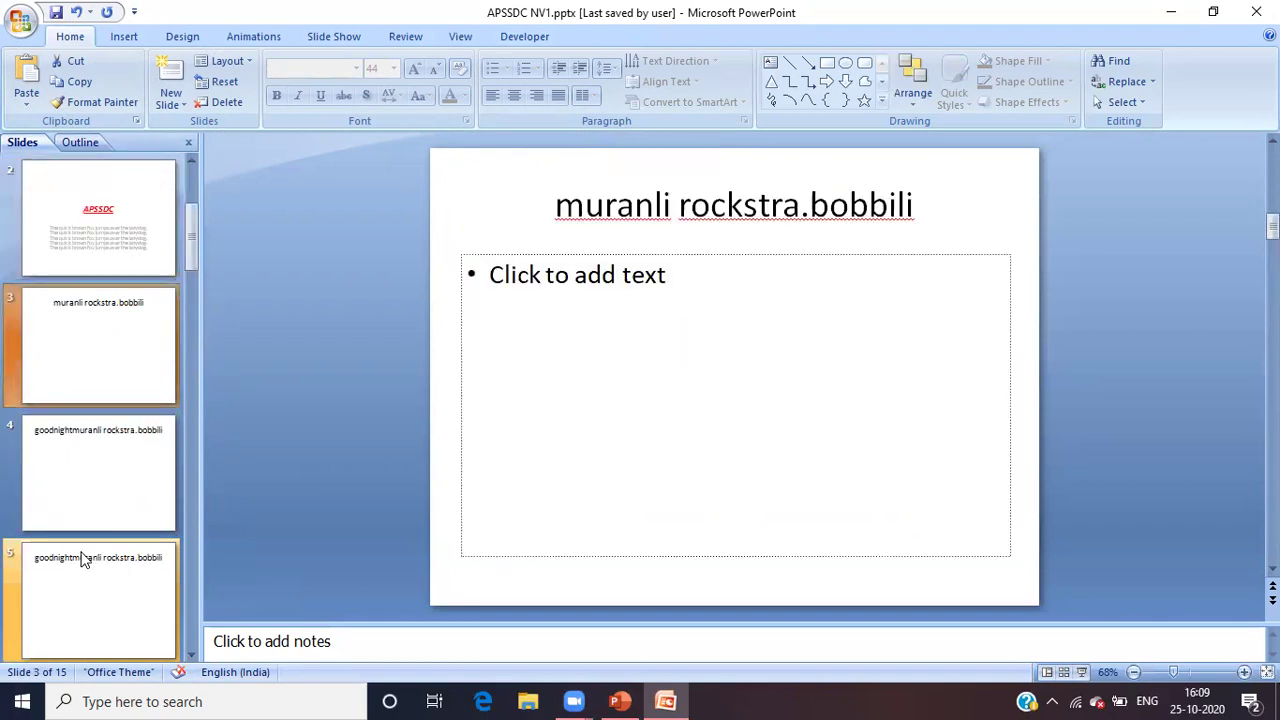
pyautogui.hotkey('shift', 'Down')
pyautogui.hotkey('shift', 'Down')
pyautogui.hotkey('shift', 'Down')
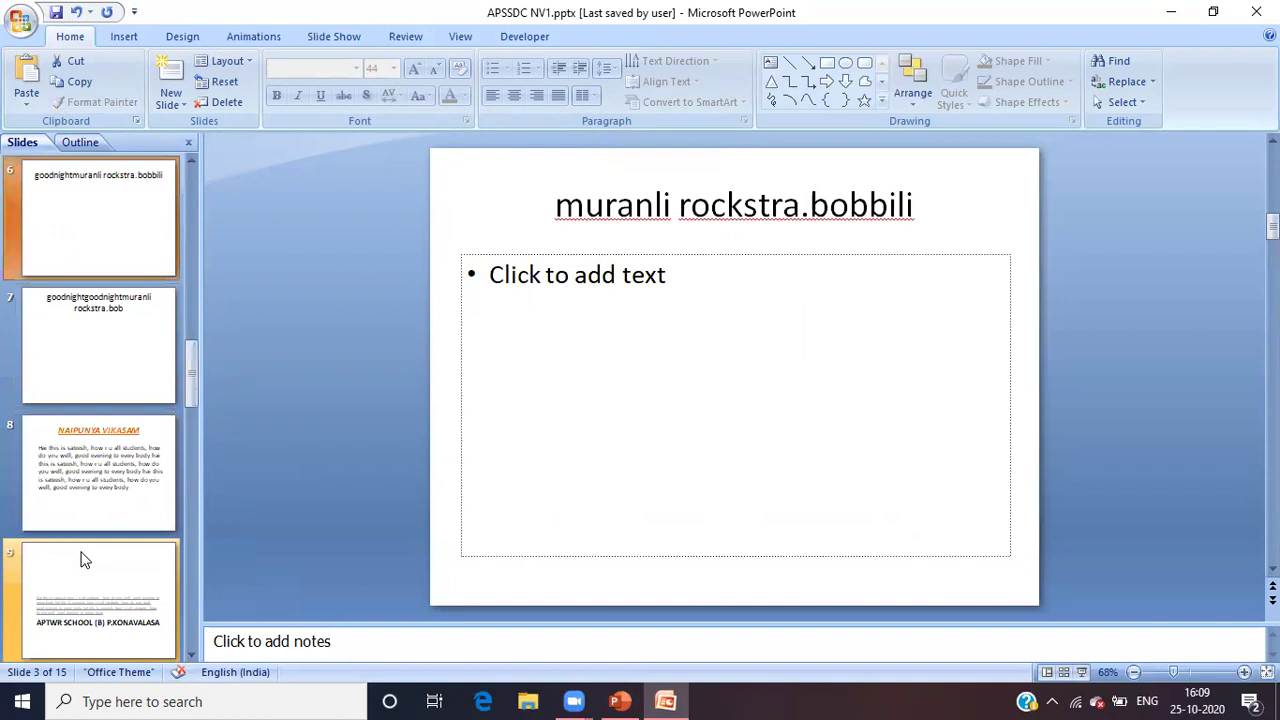
pyautogui.hotkey('shift', 'Down')
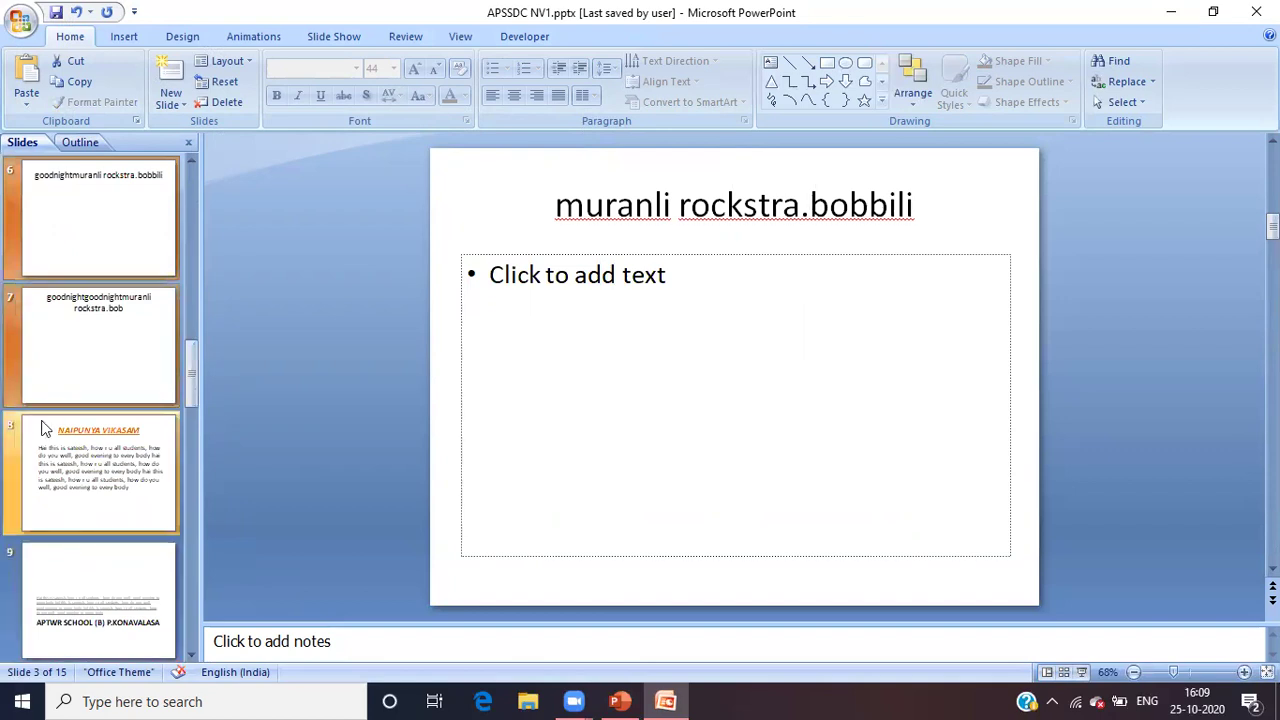
pyautogui.click(222, 102)
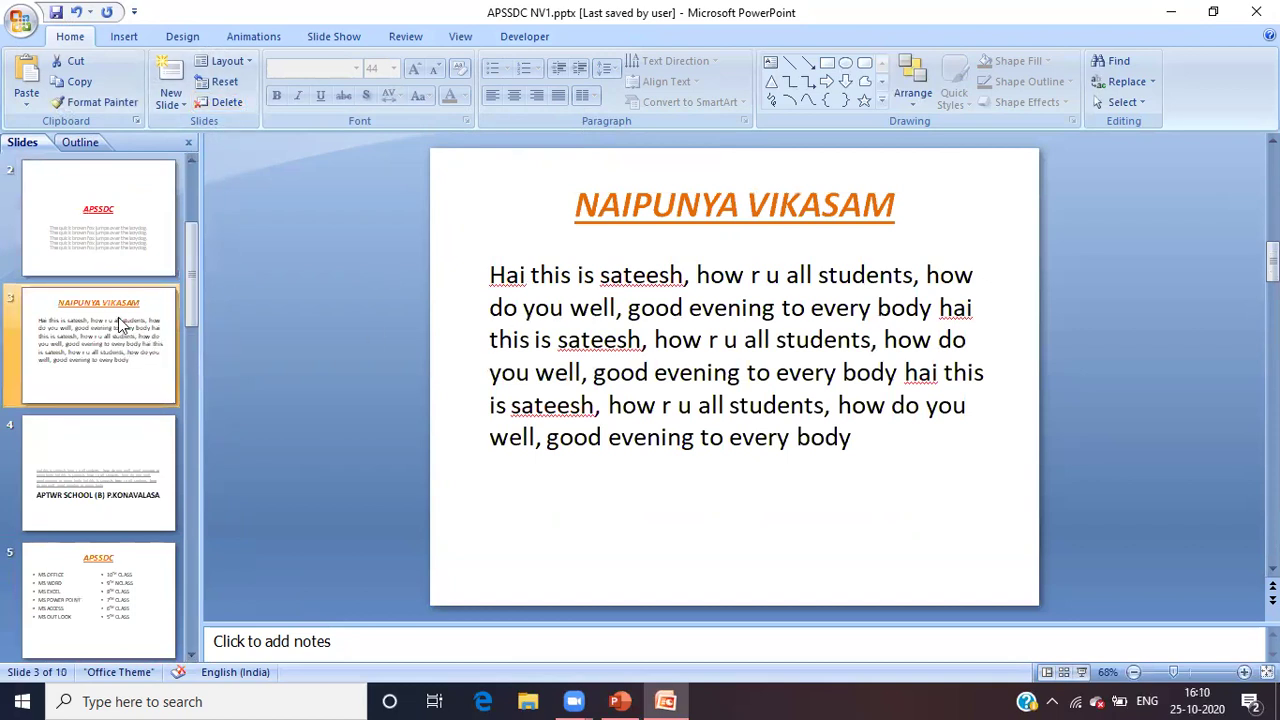
pyautogui.click(116, 254)
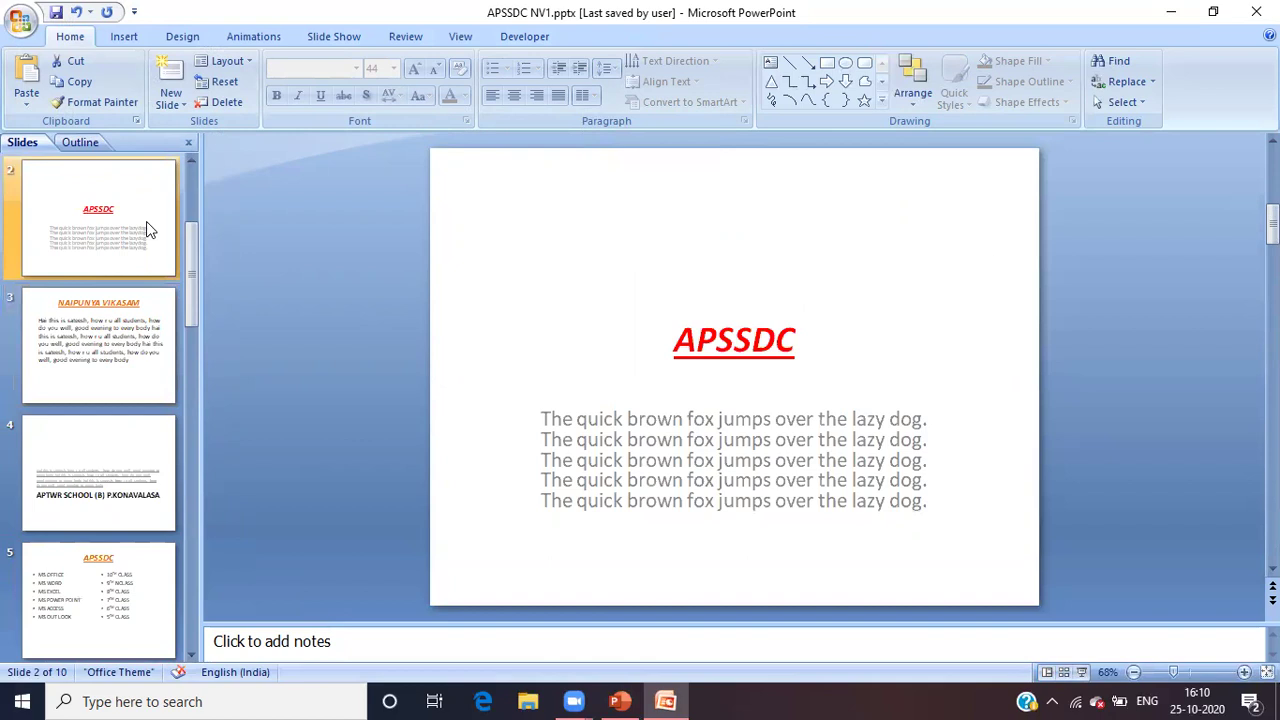
pyautogui.click(180, 103)
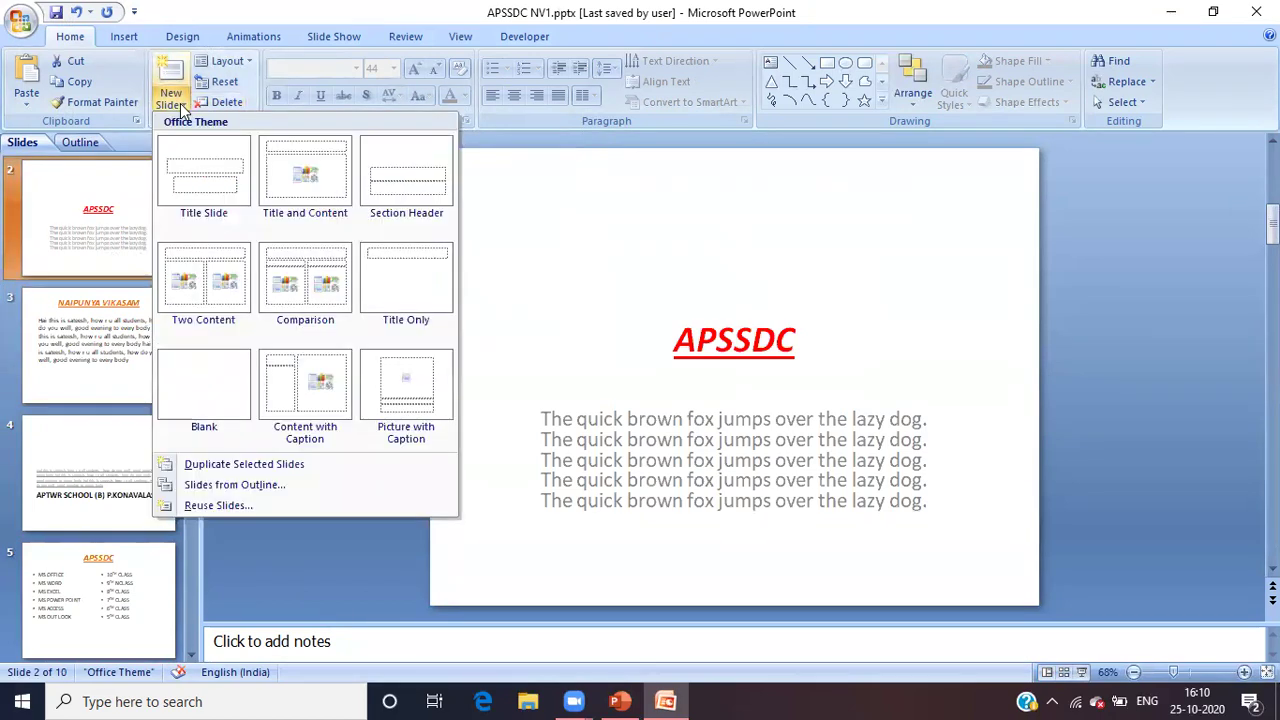
pyautogui.click(244, 507)
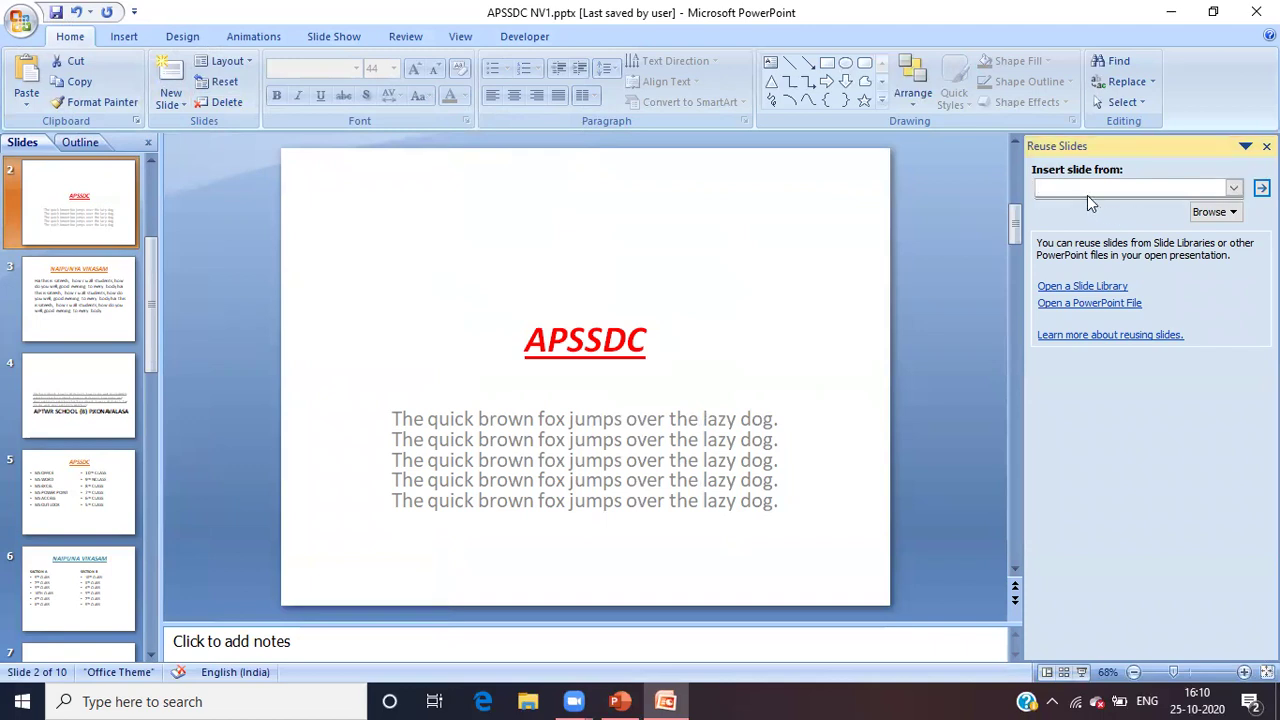
pyautogui.click(1218, 213)
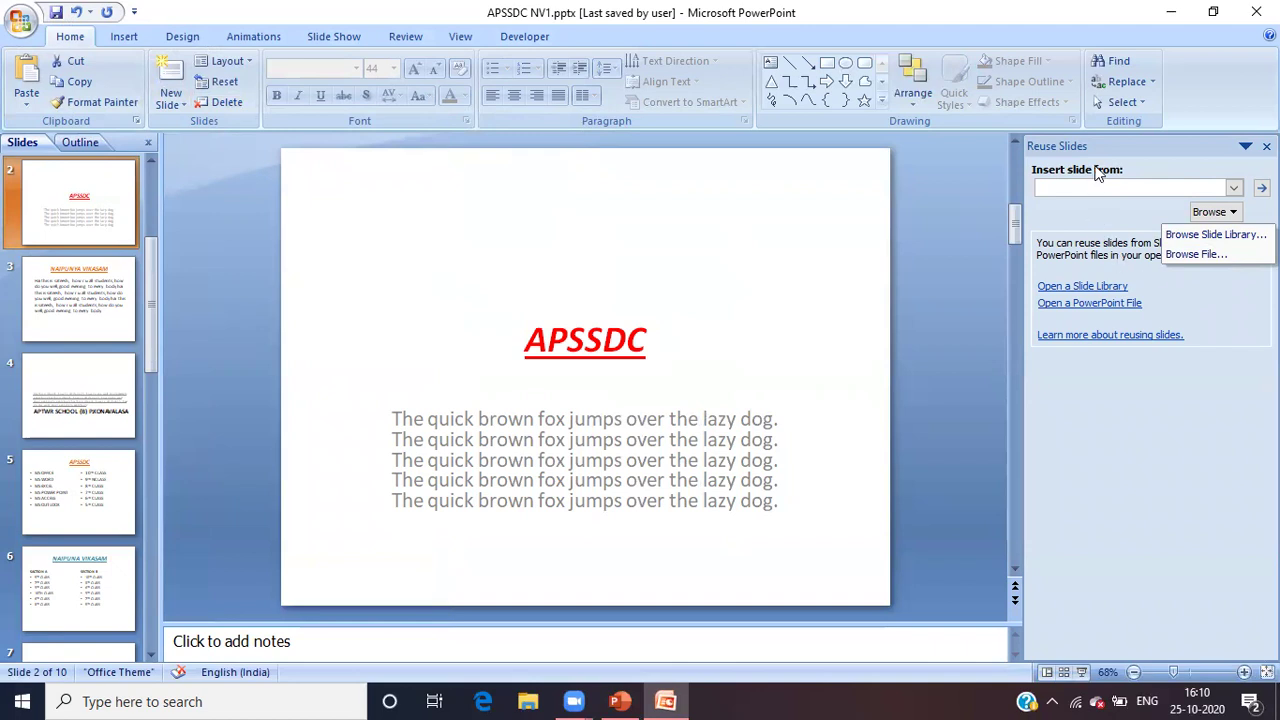
pyautogui.press('Escape')
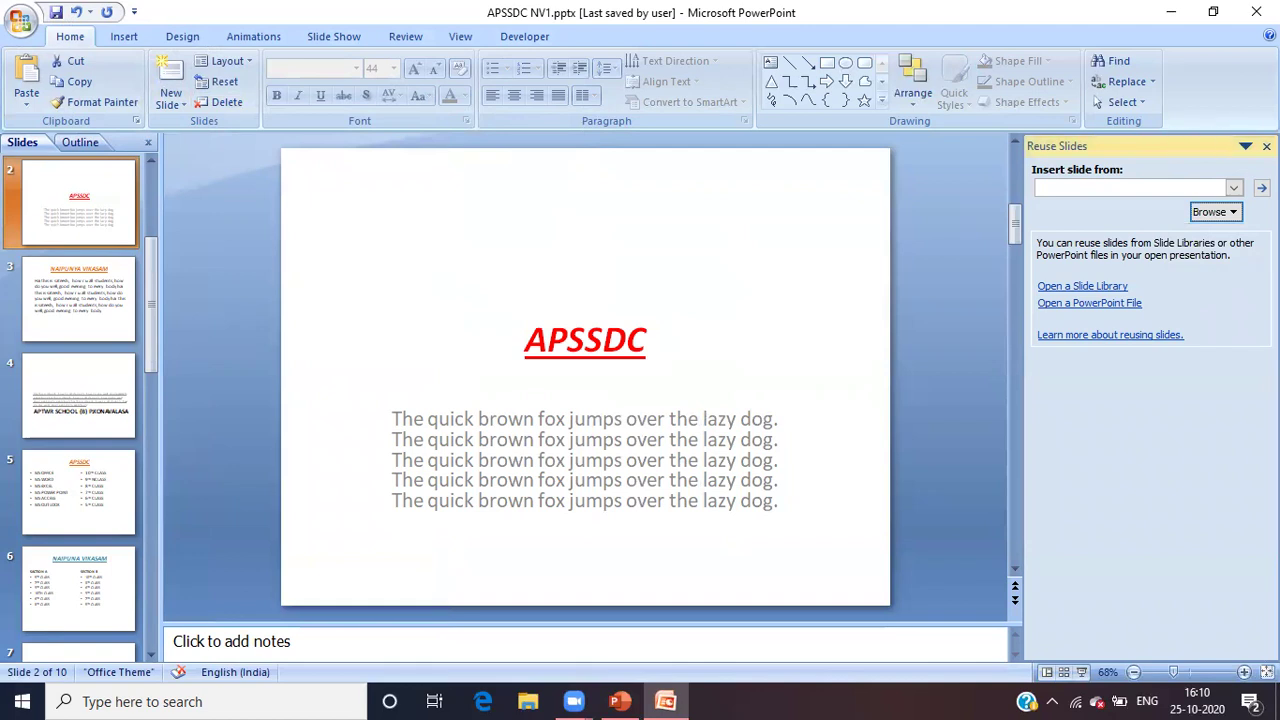
pyautogui.click(1266, 146)
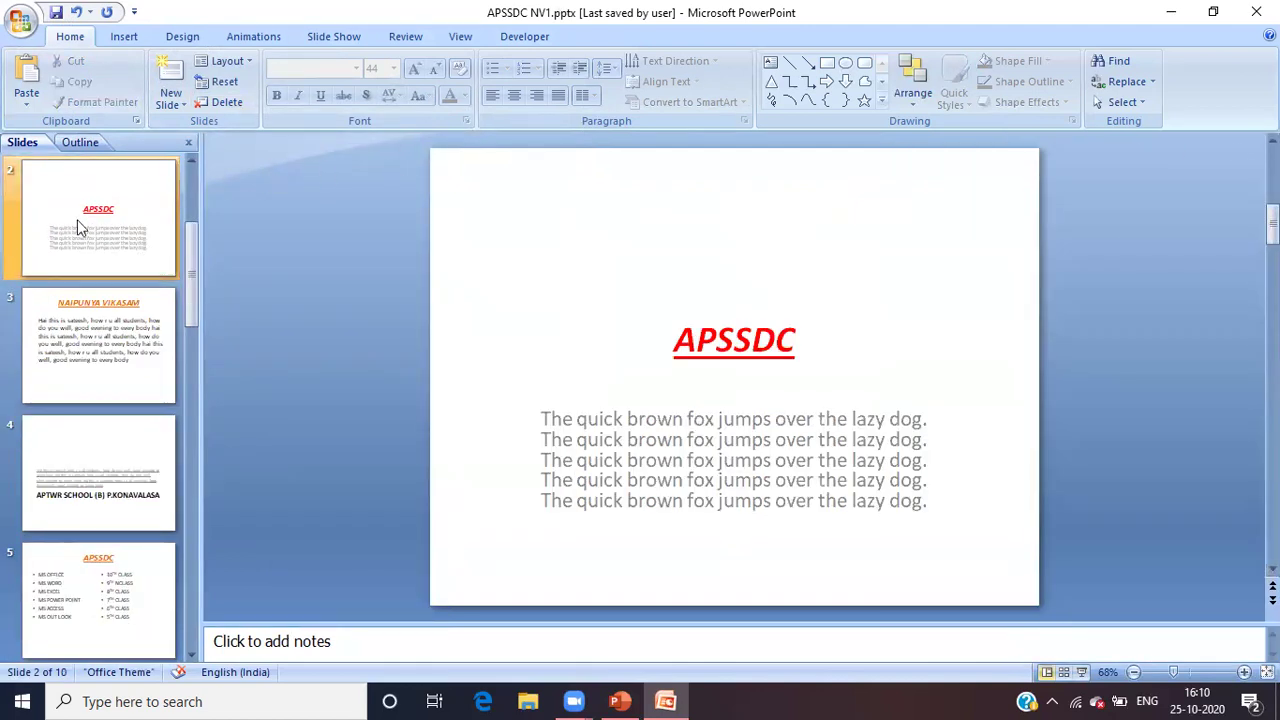
# Review slides 3, 4 and 5, glance at the Layout gallery, then show blank slide 1.
pyautogui.click(48, 334)
pyautogui.click(78, 468)
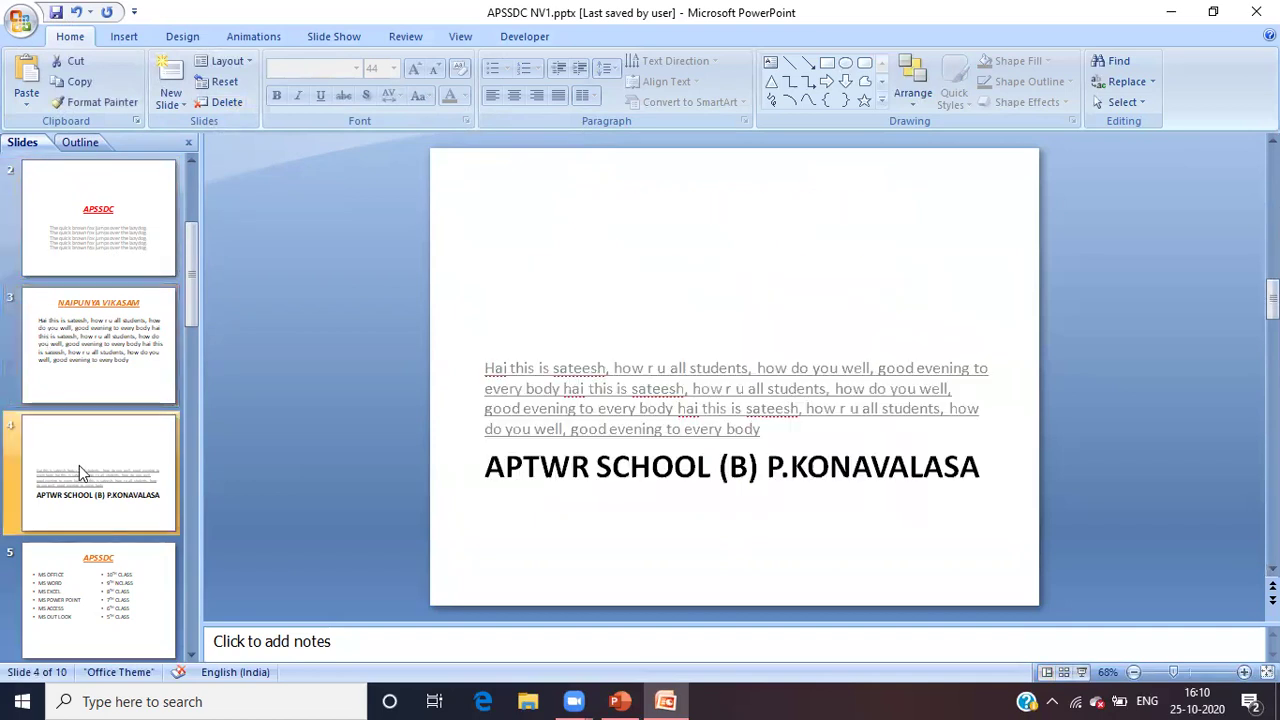
pyautogui.click(104, 598)
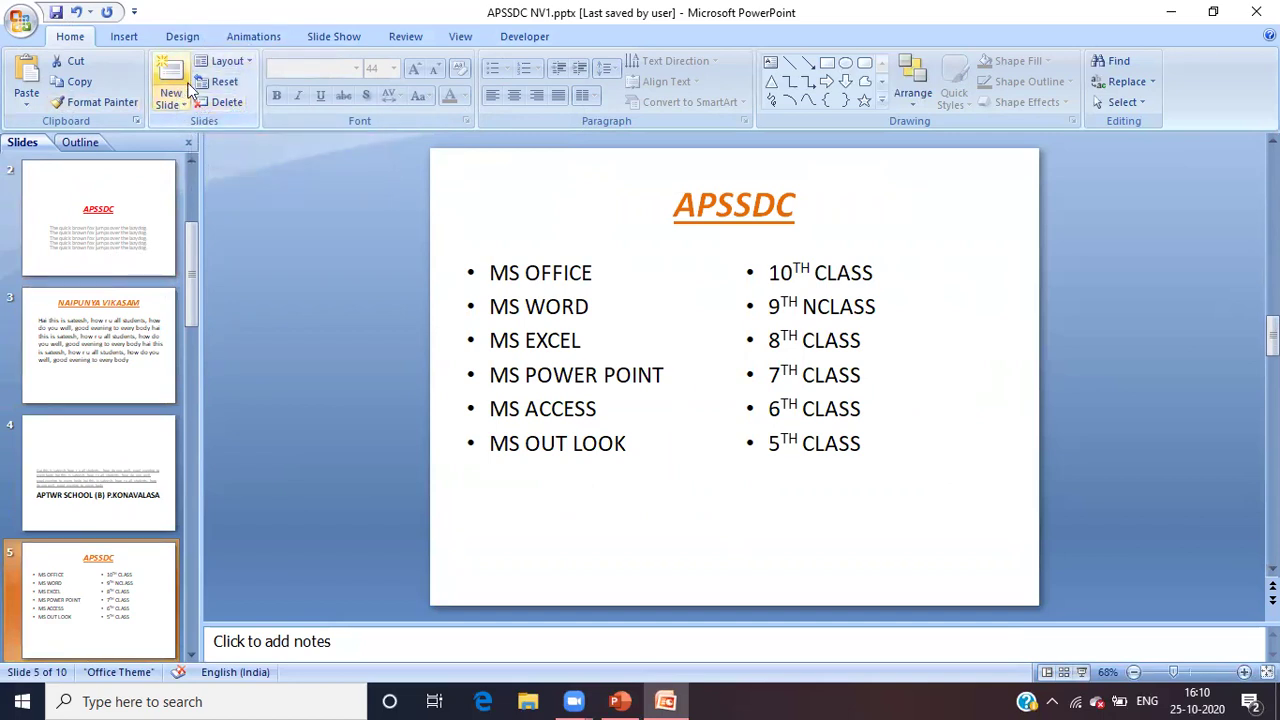
pyautogui.click(251, 62)
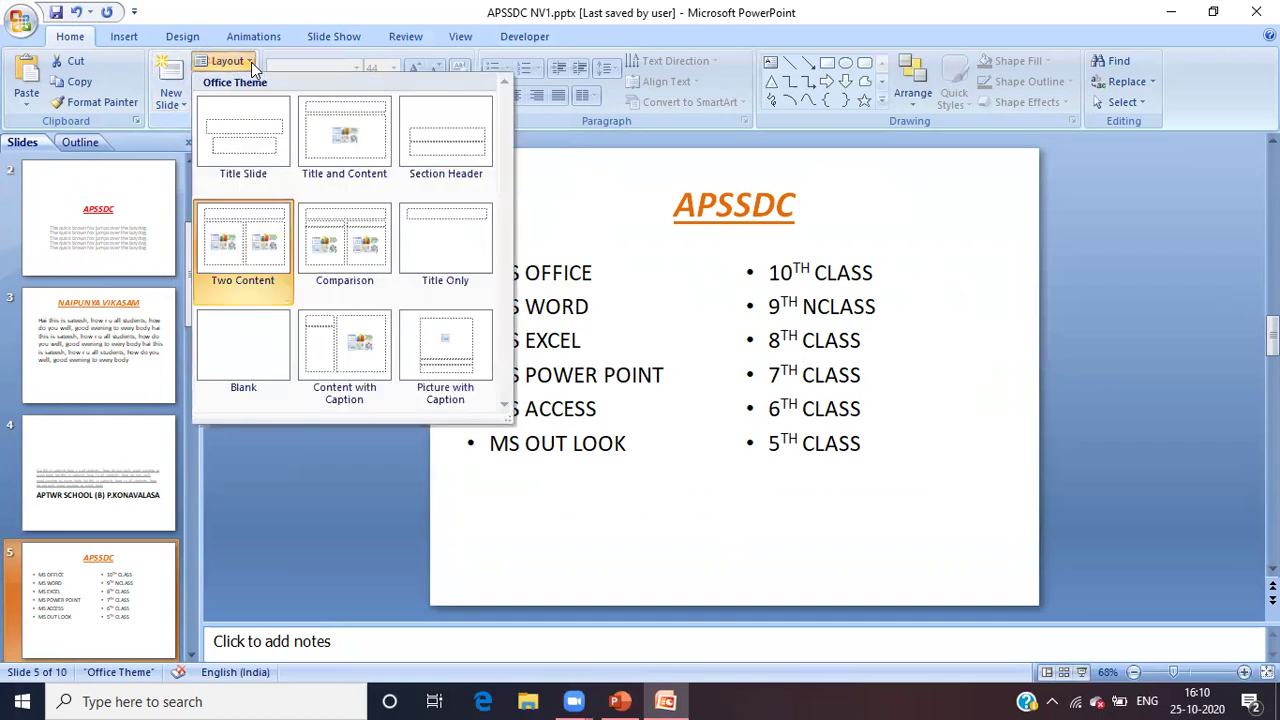
pyautogui.click(624, 206)
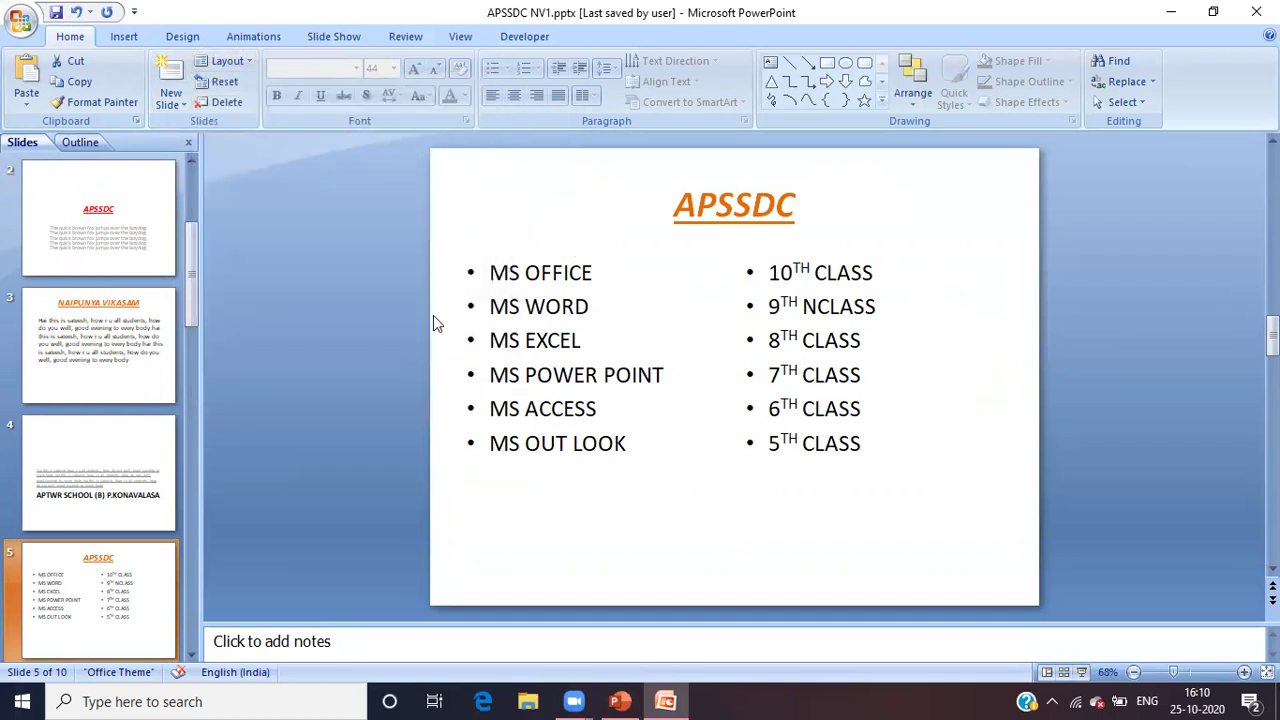
pyautogui.scroll(2, 193, 257)
pyautogui.click(110, 226)
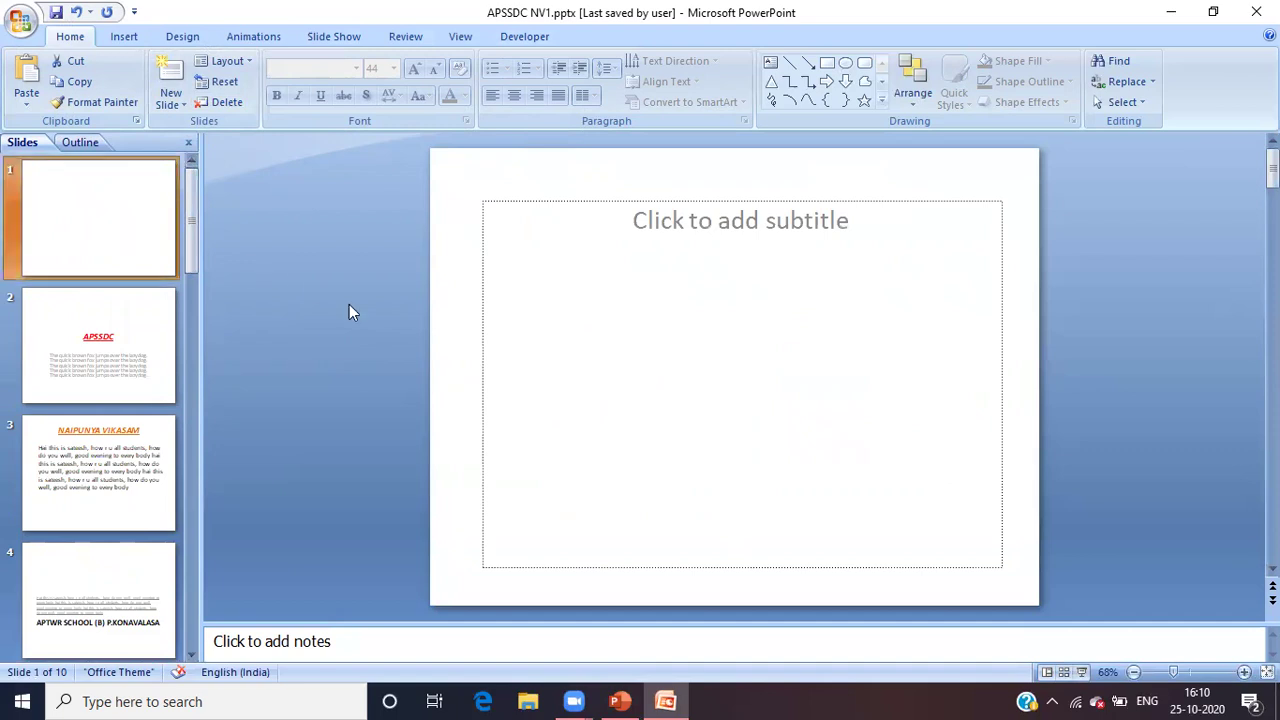
# Delete the subtitle box from slide 1.
pyautogui.click(656, 242)
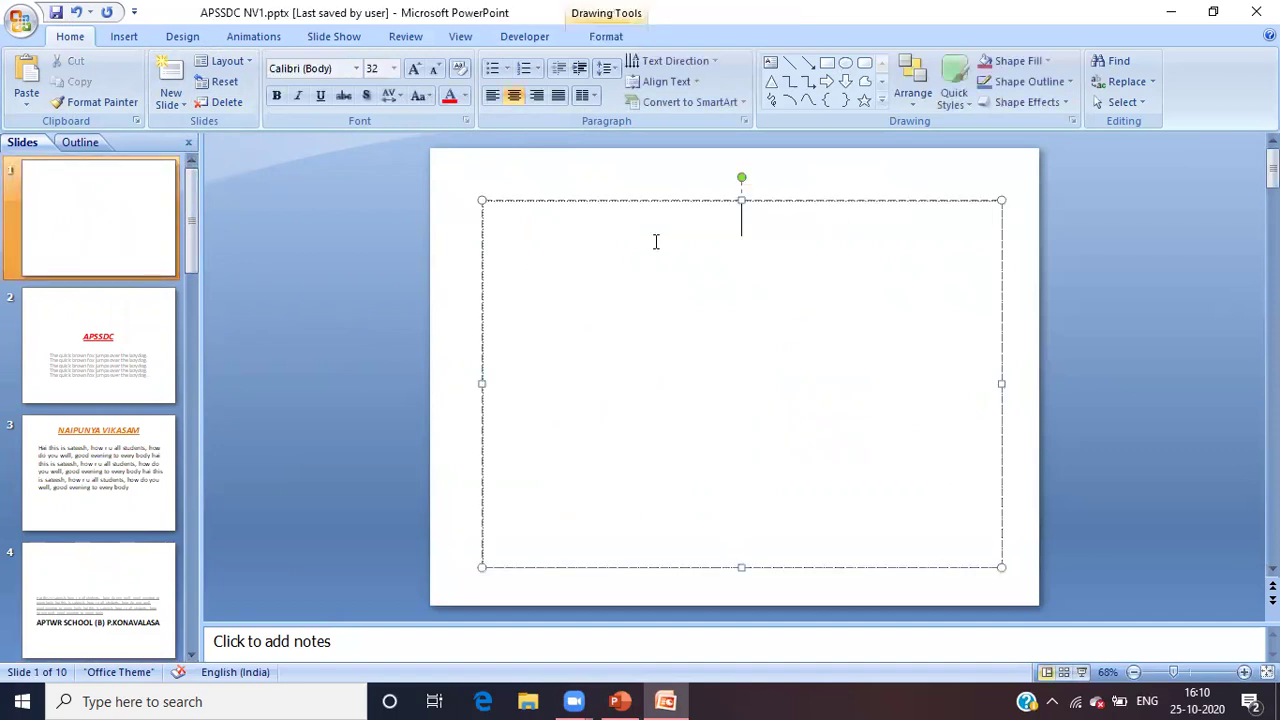
pyautogui.click(502, 203)
pyautogui.press('Delete')
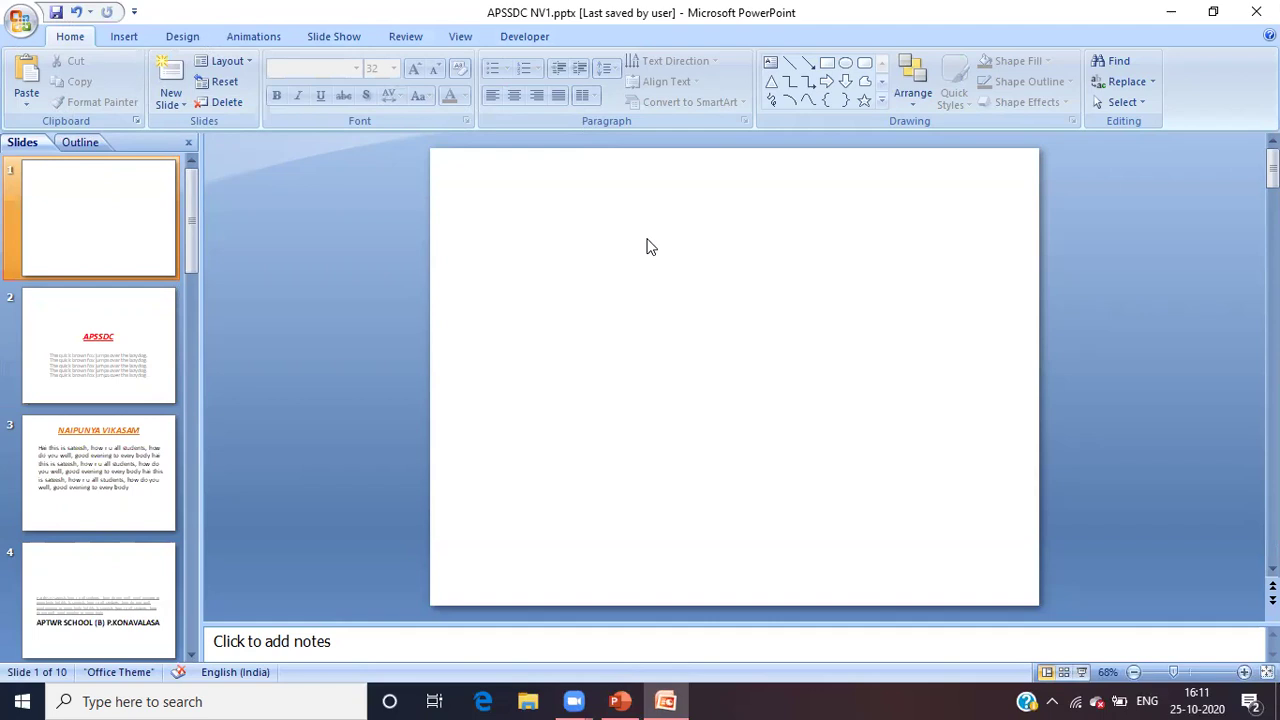
# Insert a new Title Slide layout slide after slide 1.
pyautogui.click(133, 216)
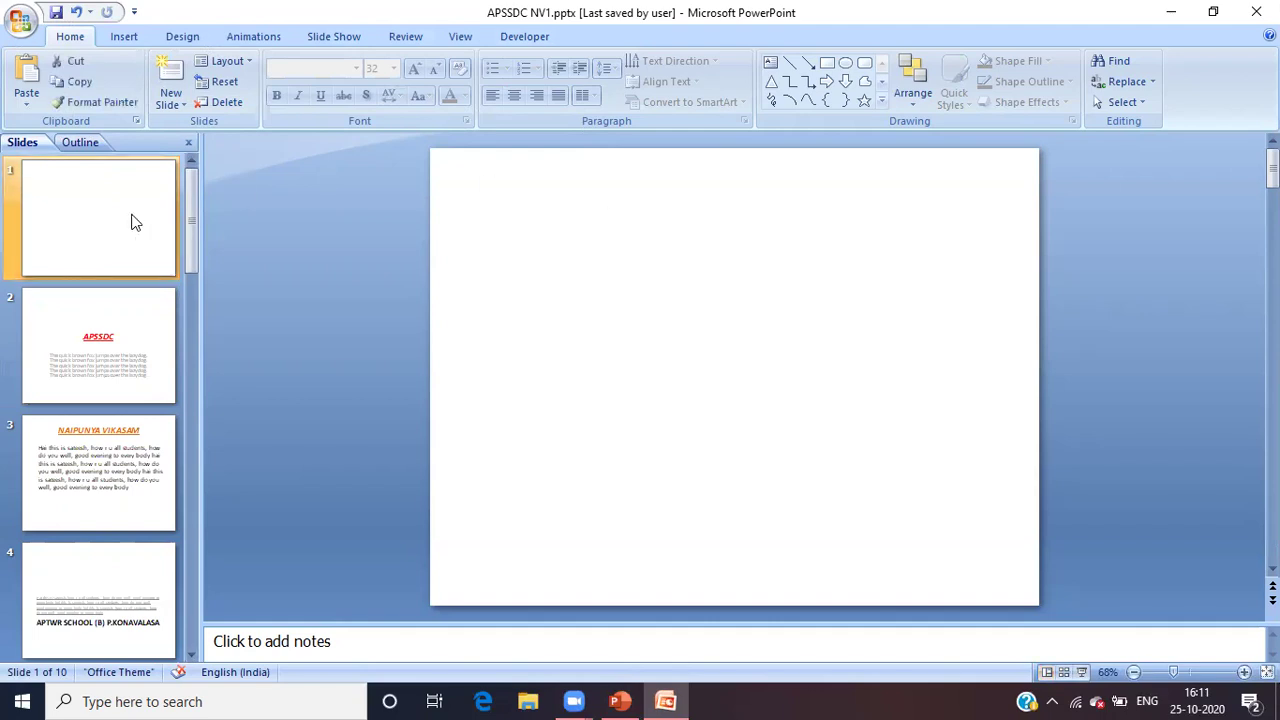
pyautogui.click(184, 101)
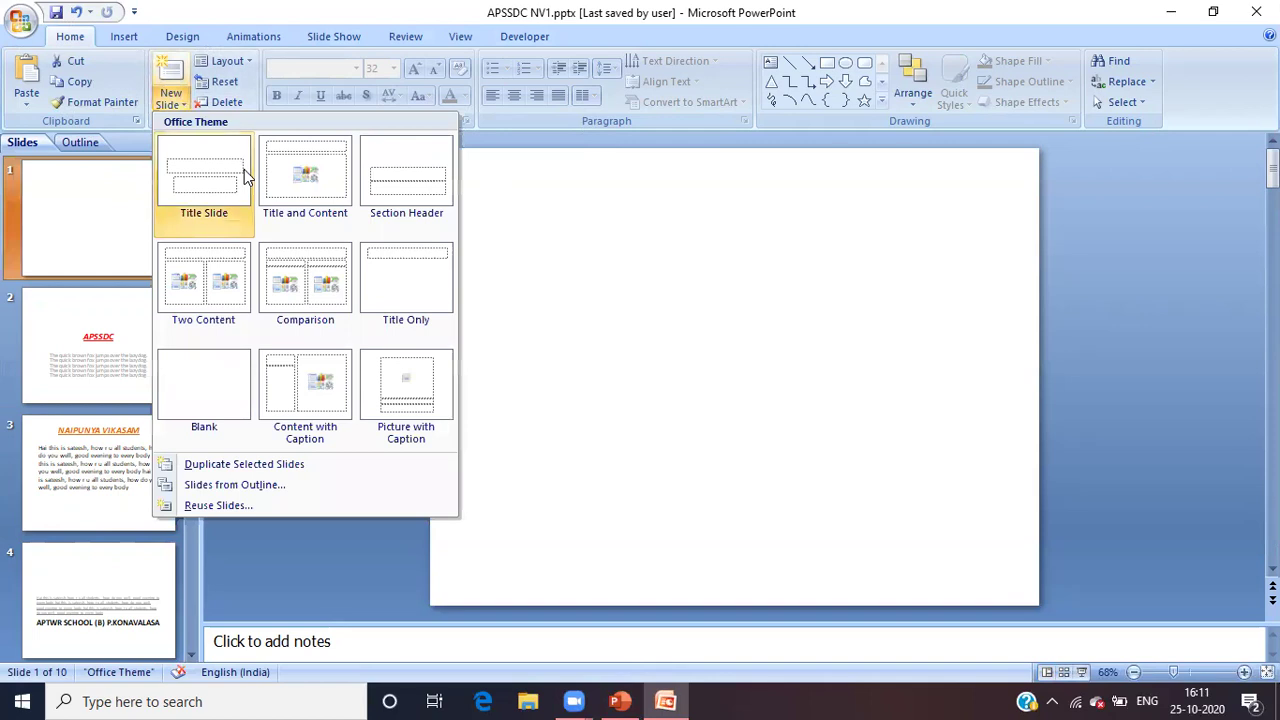
pyautogui.click(205, 178)
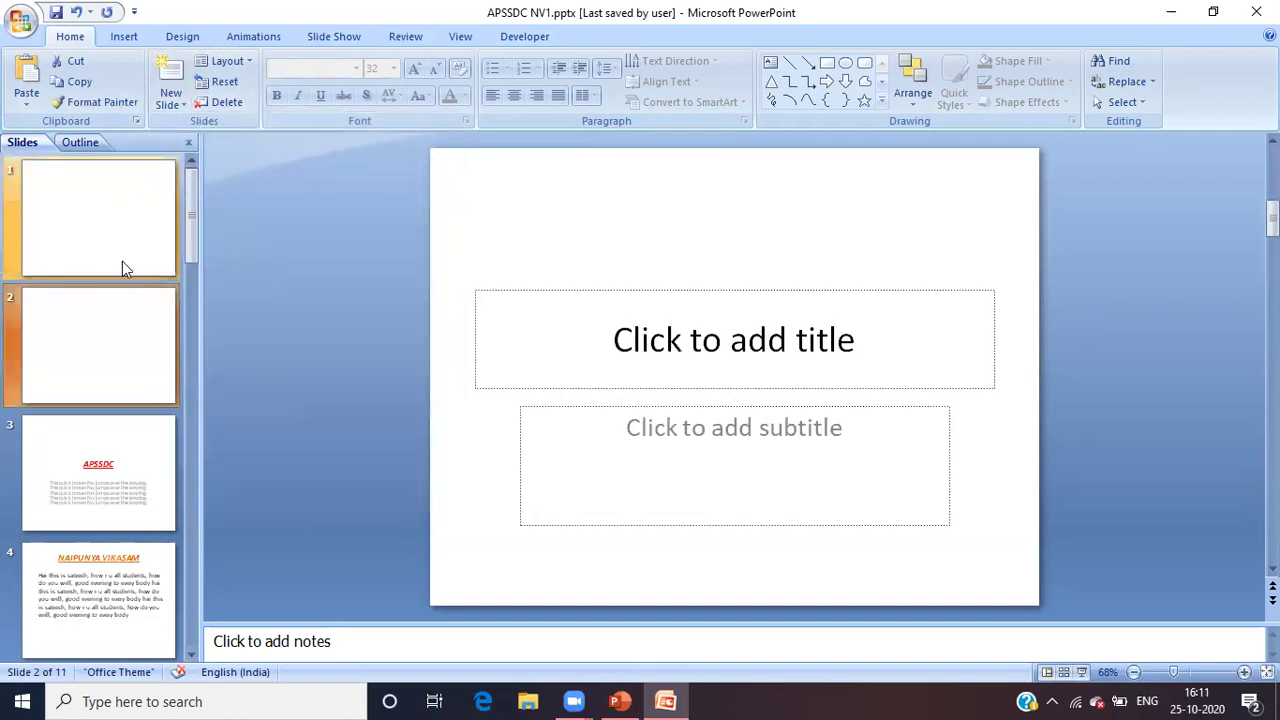
pyautogui.rightClick(126, 238)
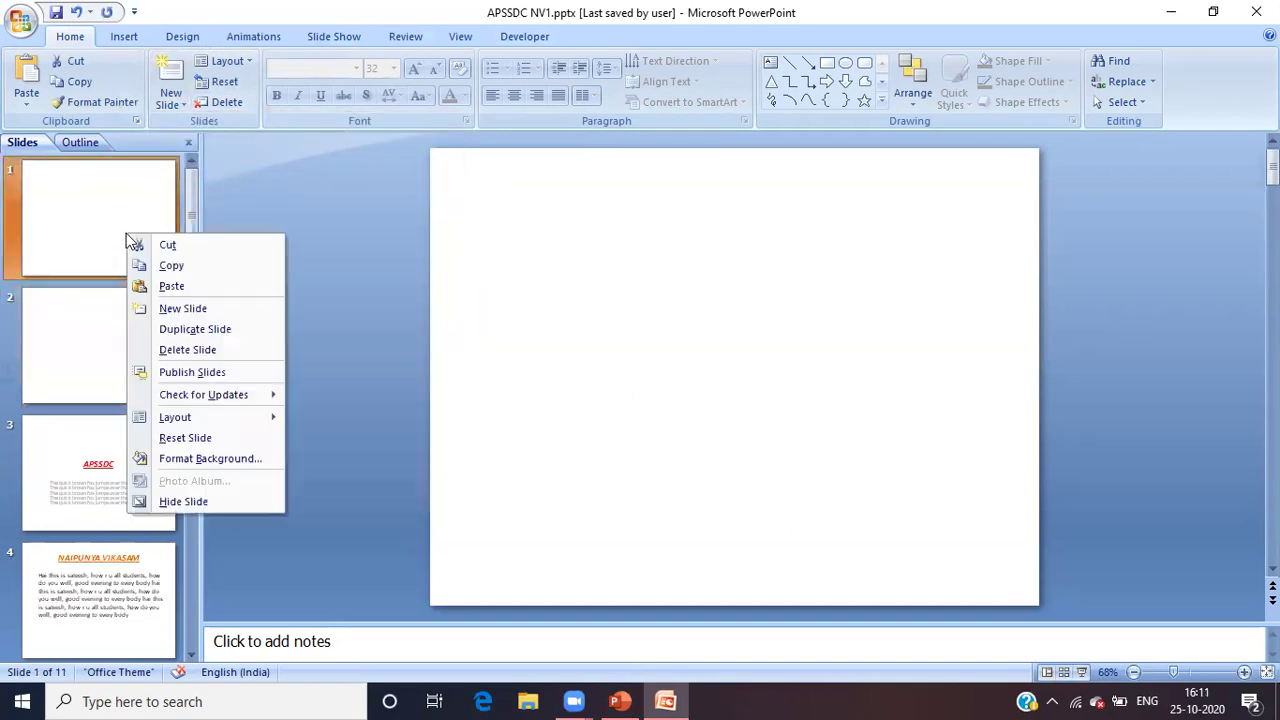
# Duplicate slide 1, then delete the duplicated blank slide 2.
pyautogui.click(190, 329)
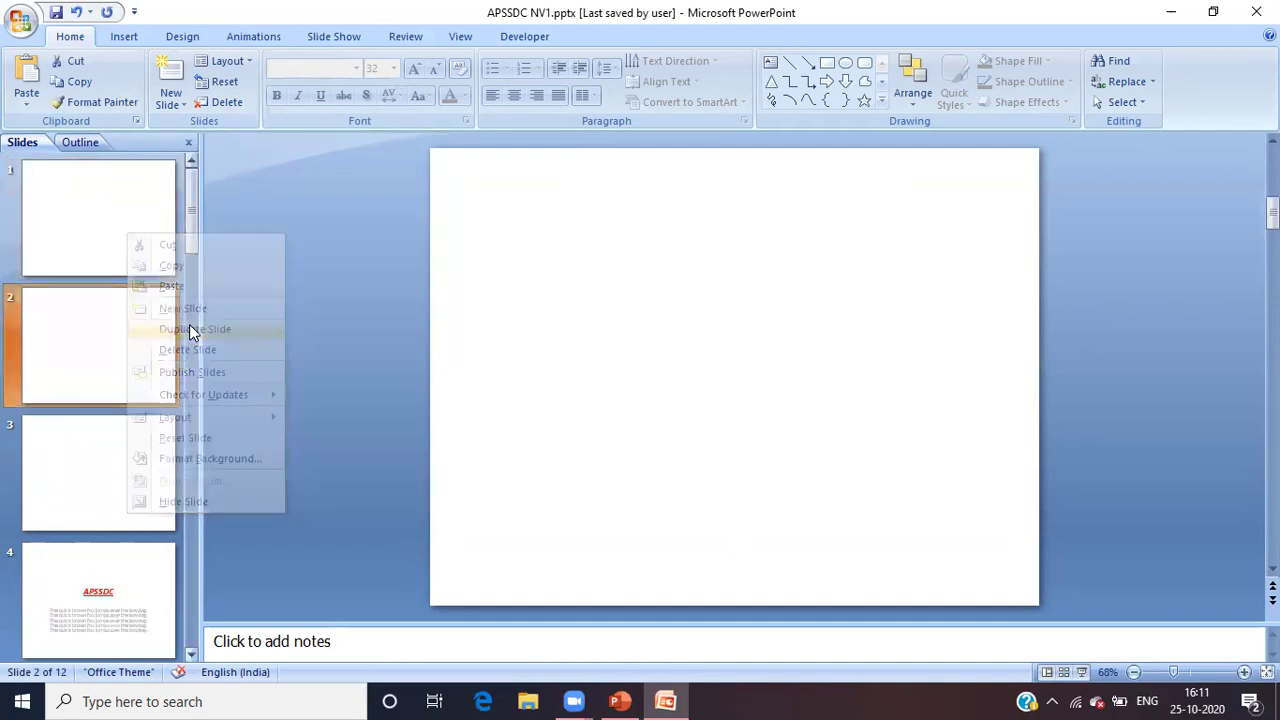
pyautogui.click(119, 213)
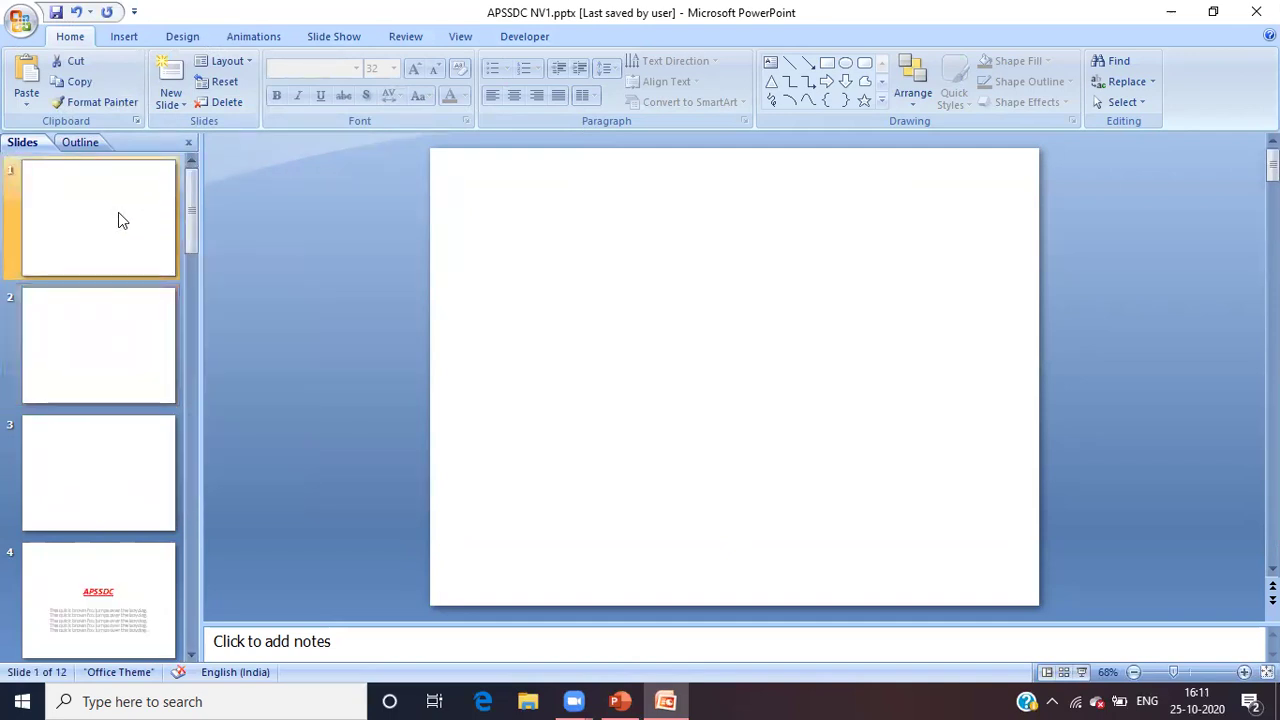
pyautogui.rightClick(113, 336)
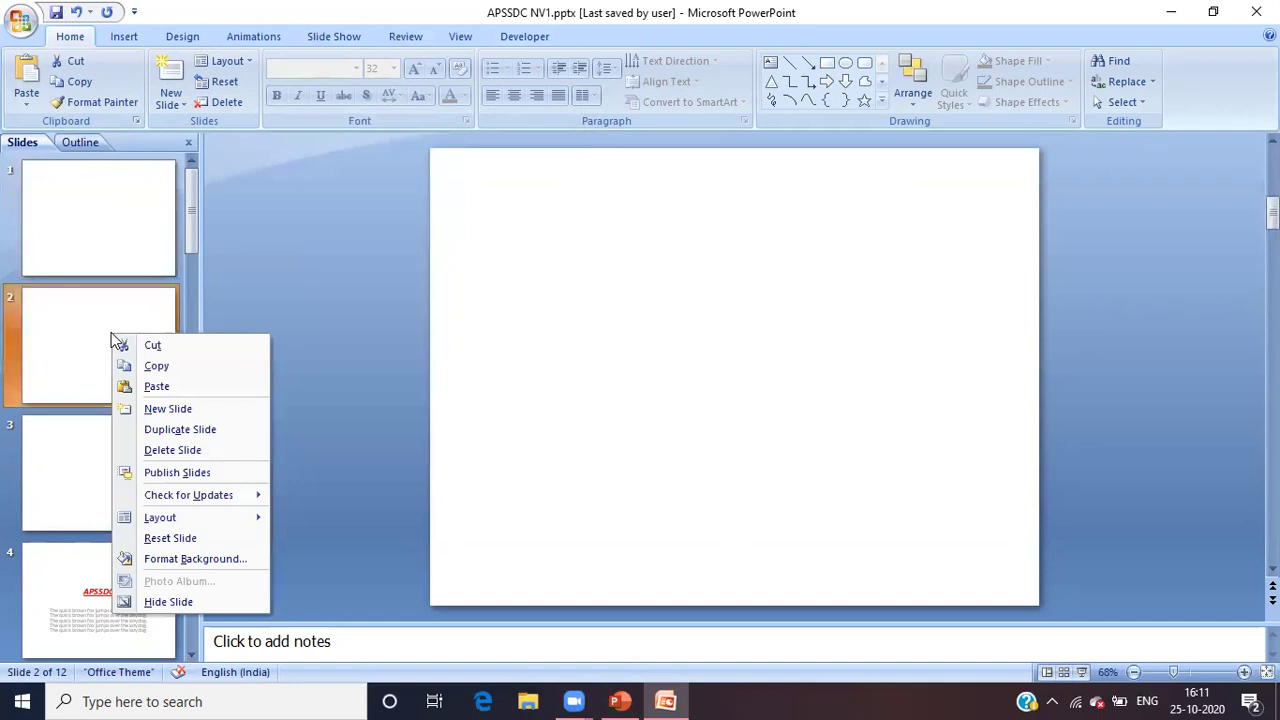
pyautogui.click(160, 450)
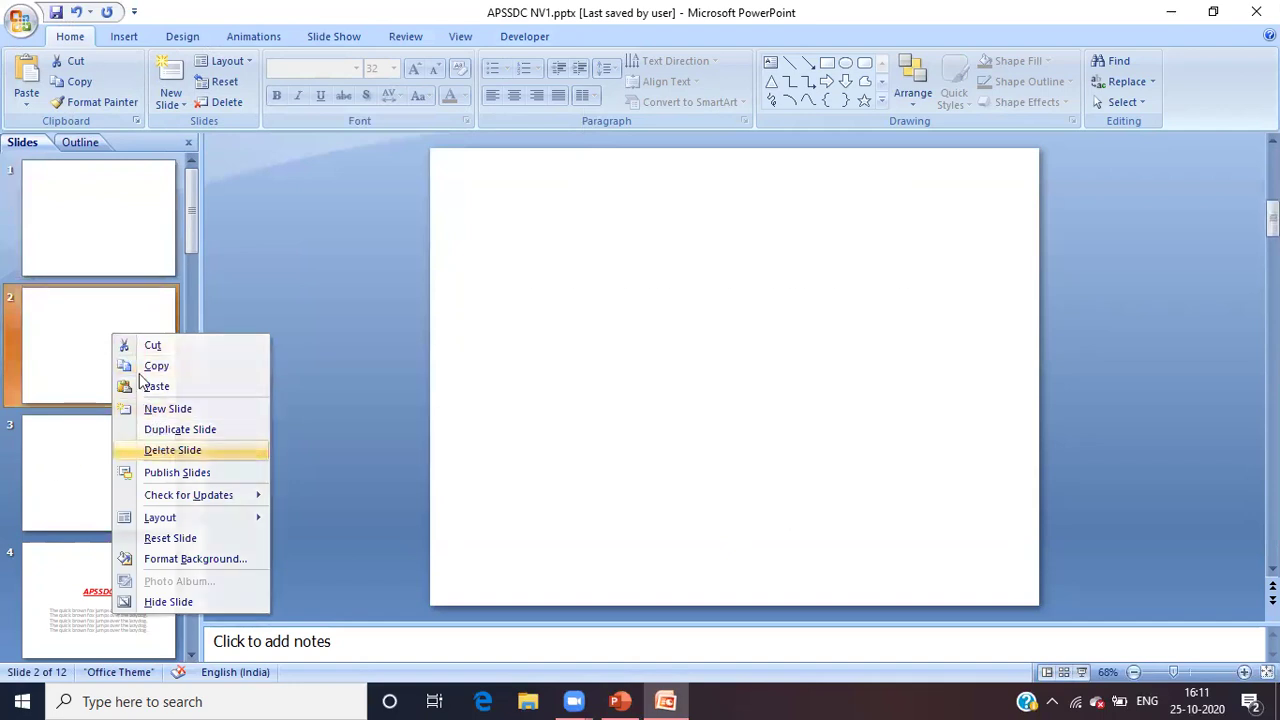
# Delete the blank first slide so the new Title Slide leads the deck.
pyautogui.rightClick(111, 306)
pyautogui.rightClick(90, 213)
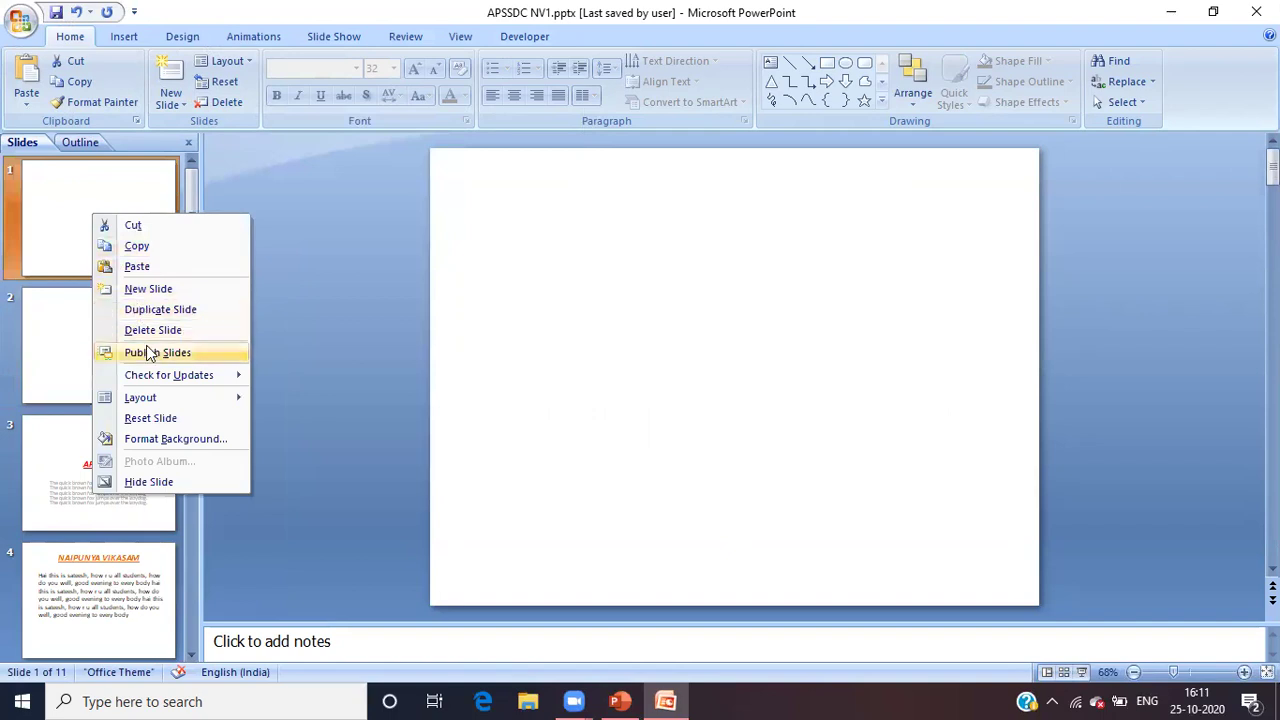
pyautogui.click(149, 331)
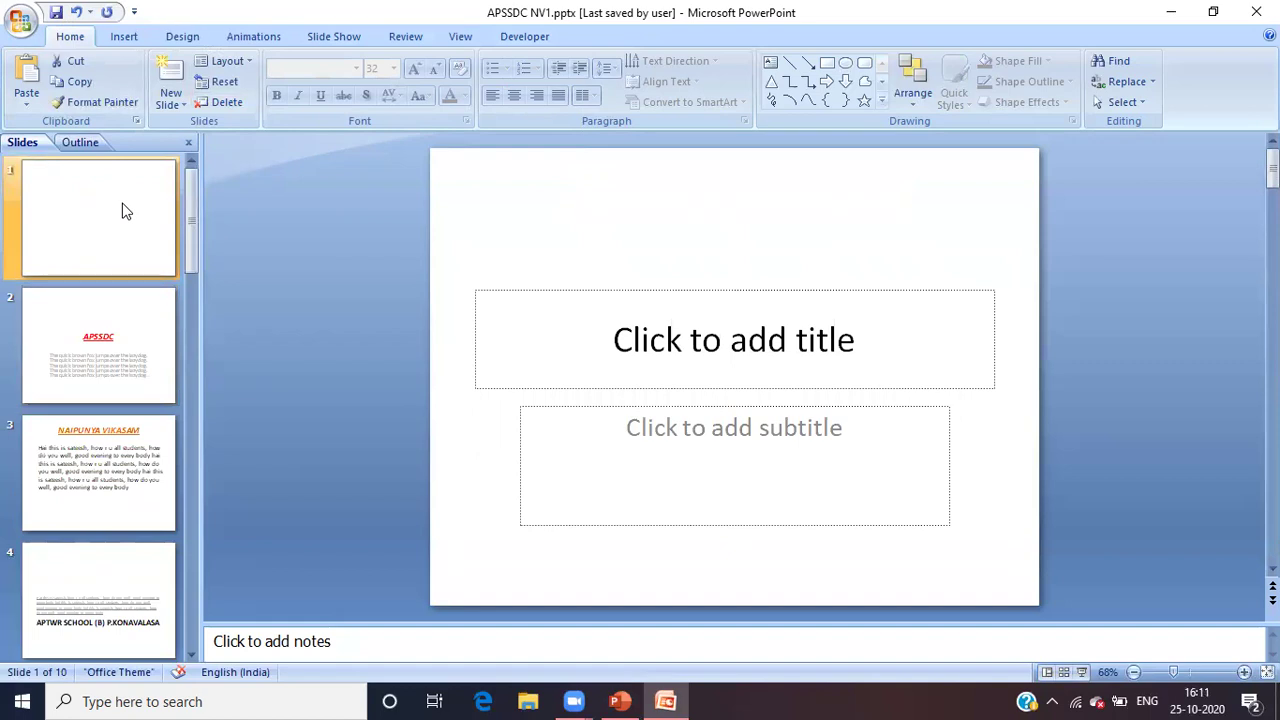
pyautogui.click(249, 58)
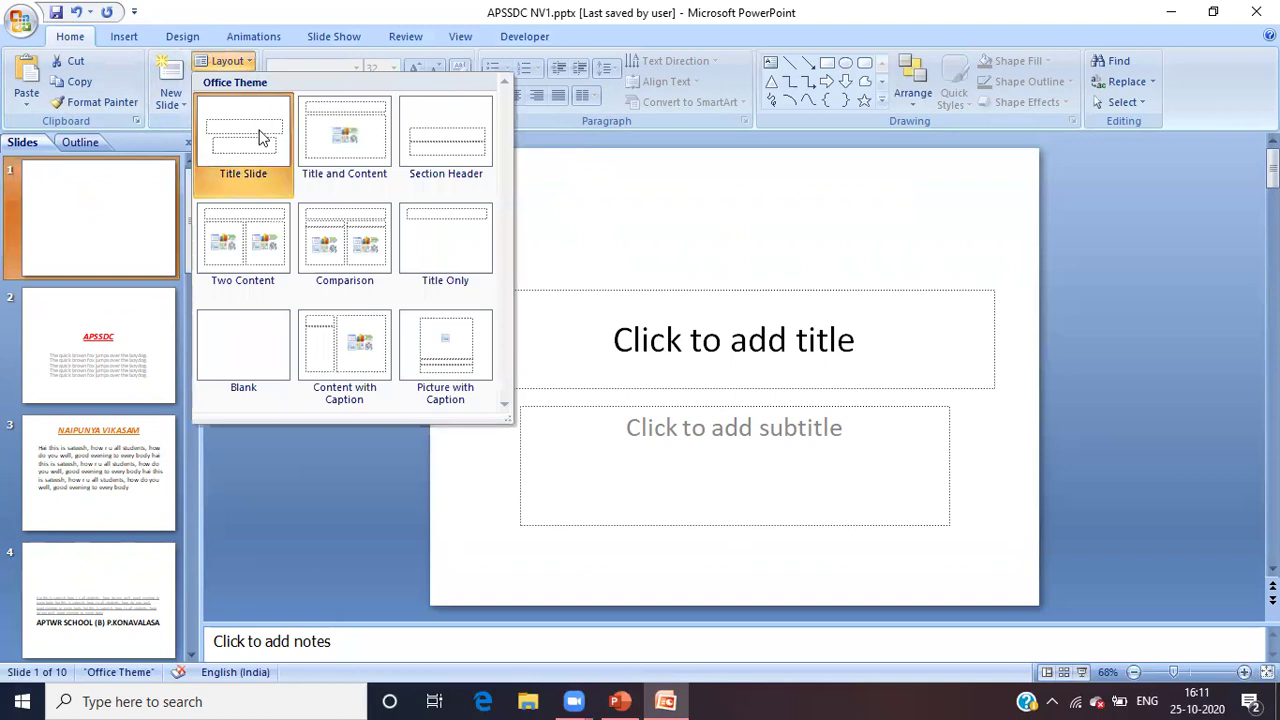
# Apply the Title and Content layout to slide 1 and check its title and content placeholders.
pyautogui.click(336, 132)
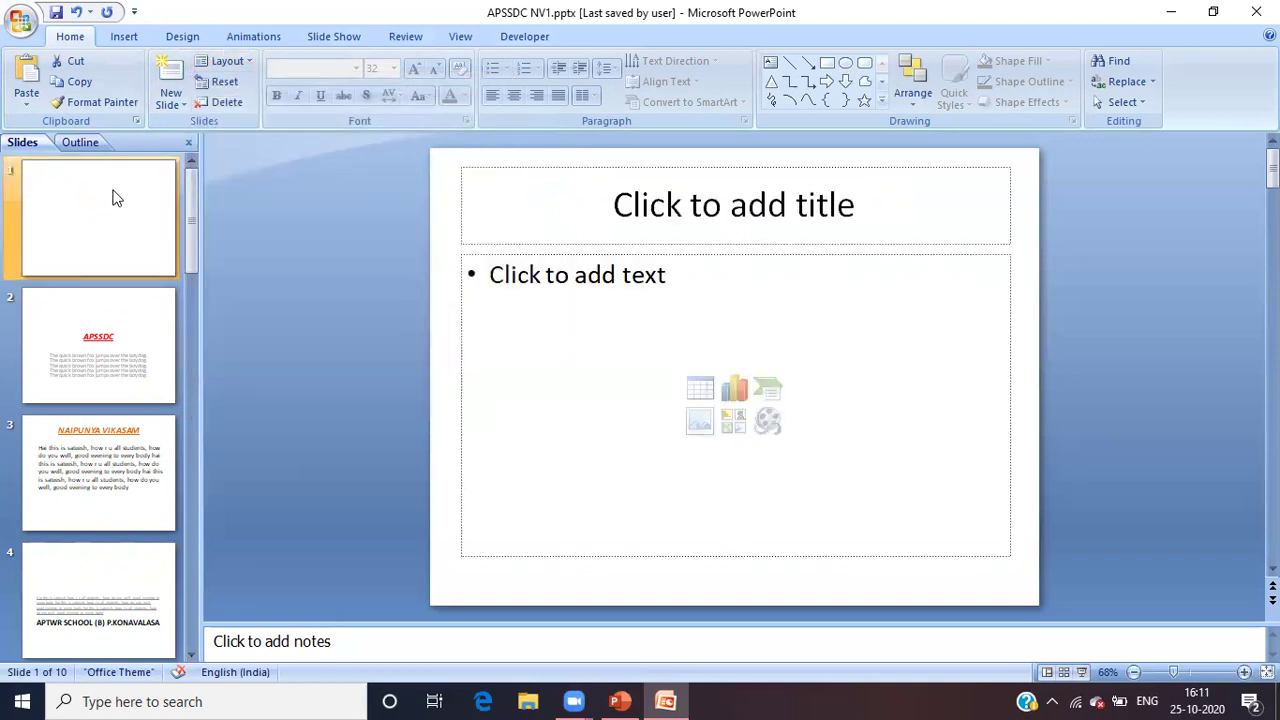
pyautogui.click(113, 198)
pyautogui.click(592, 221)
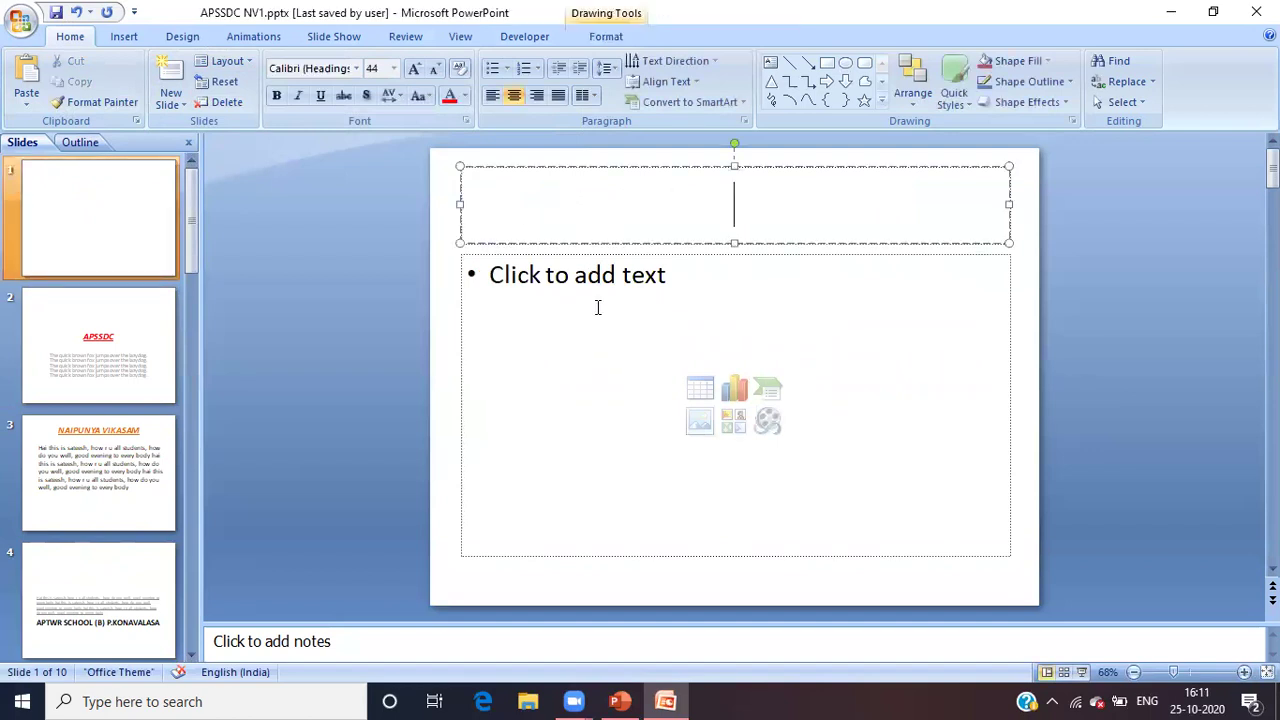
pyautogui.click(600, 317)
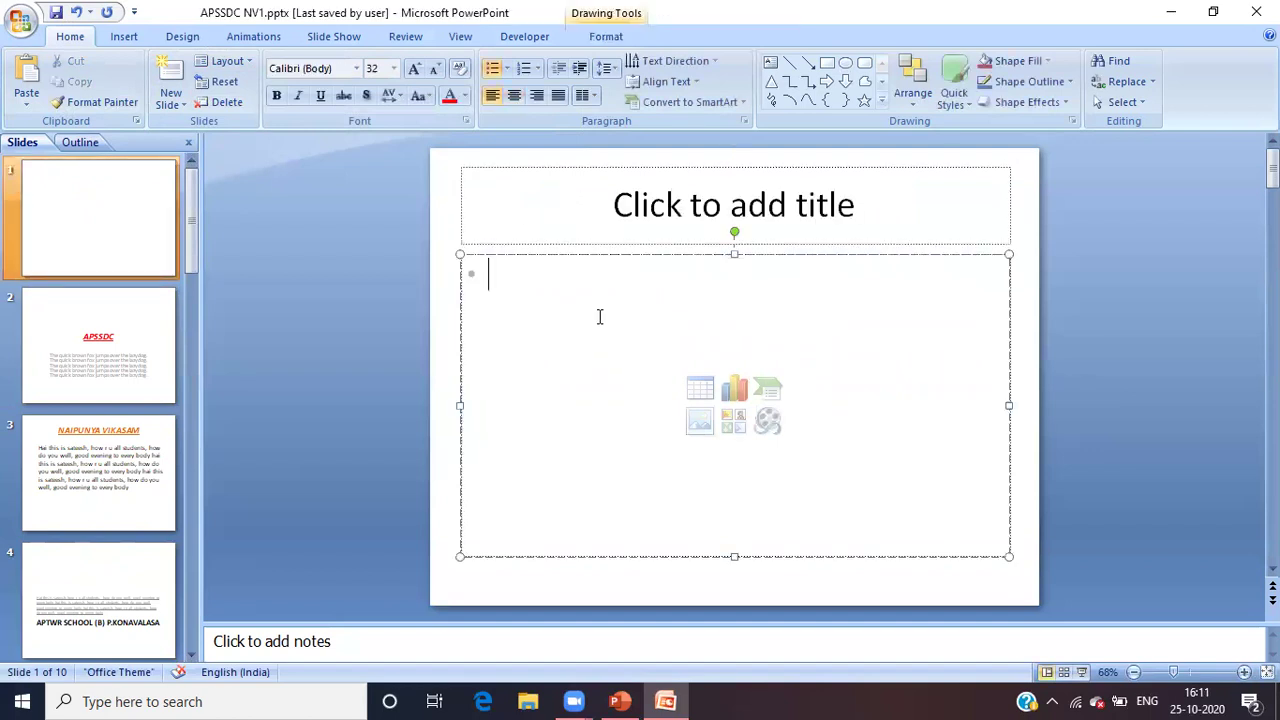
pyautogui.click(120, 221)
pyautogui.click(564, 204)
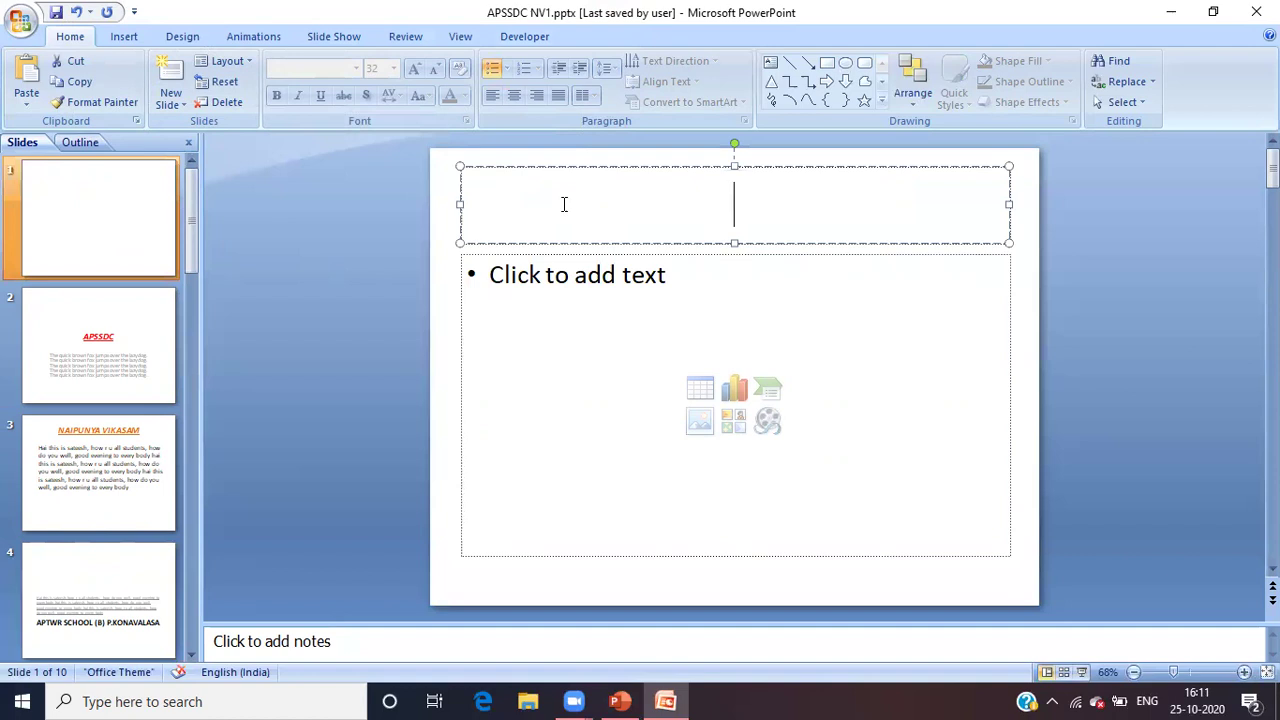
pyautogui.click(603, 328)
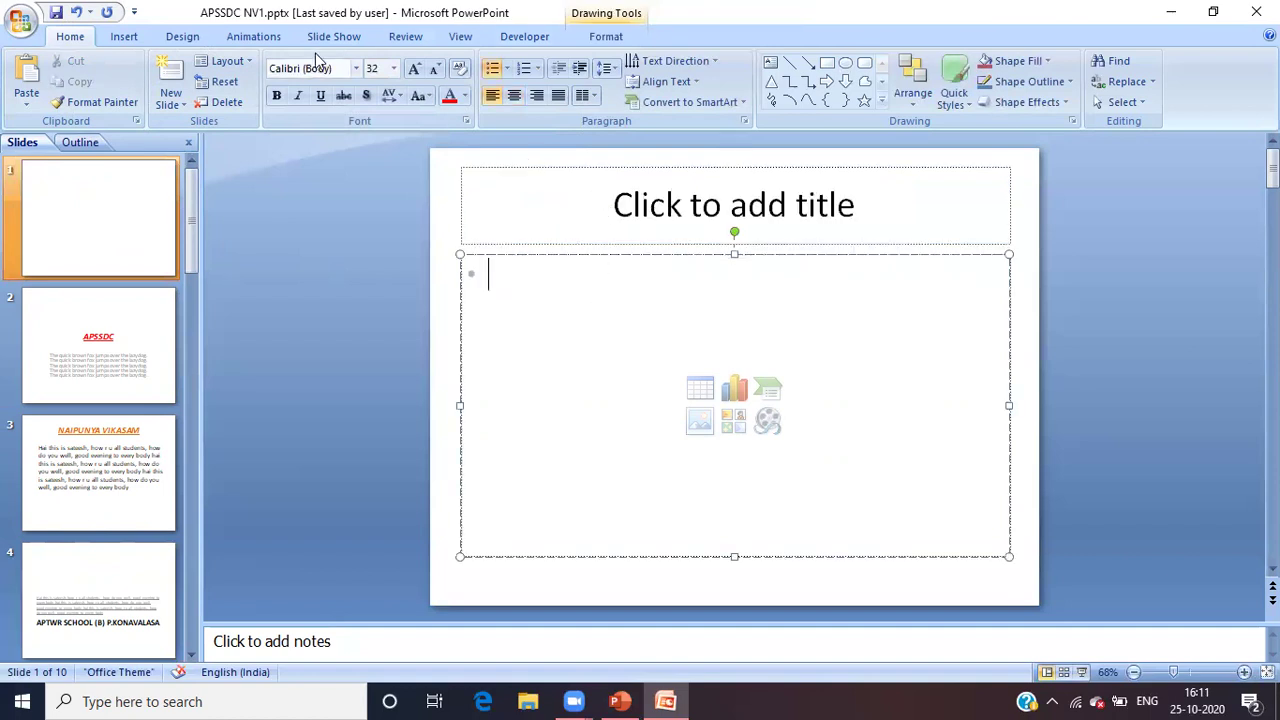
# Try the Section Header, Two Content, Comparison, Title Only and Blank layouts on slide 1.
pyautogui.click(250, 66)
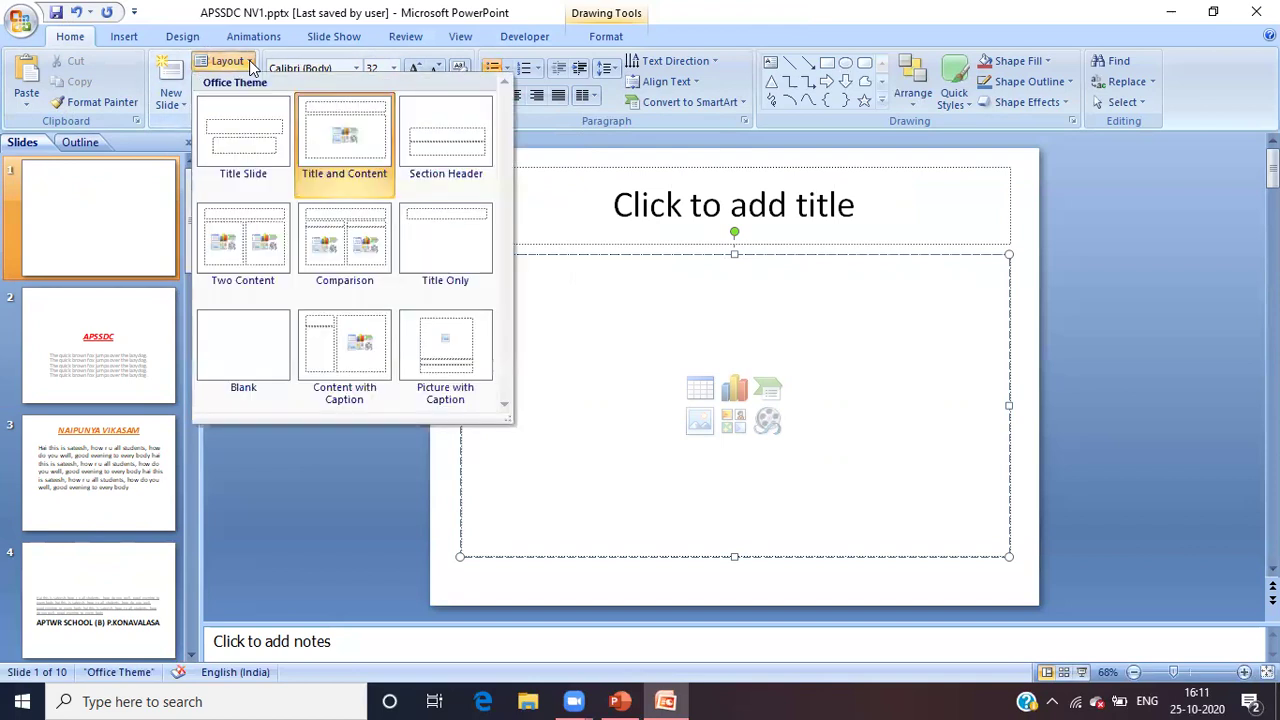
pyautogui.click(451, 125)
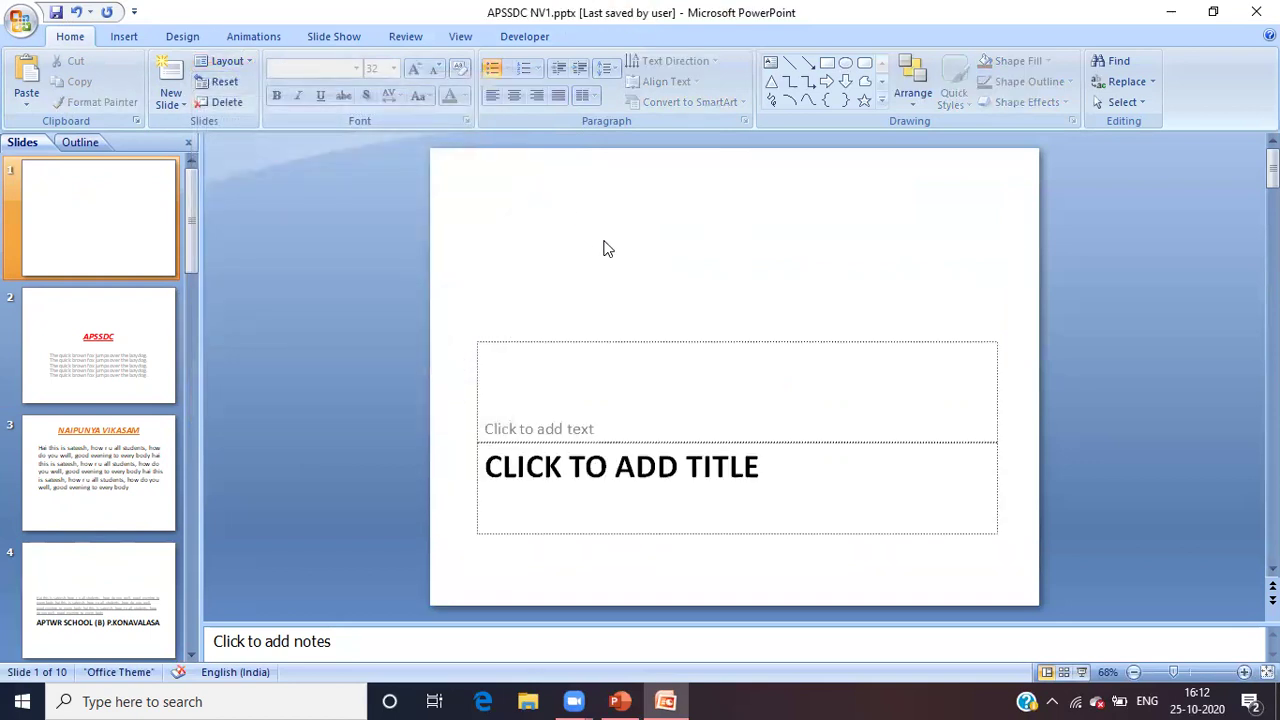
pyautogui.click(245, 63)
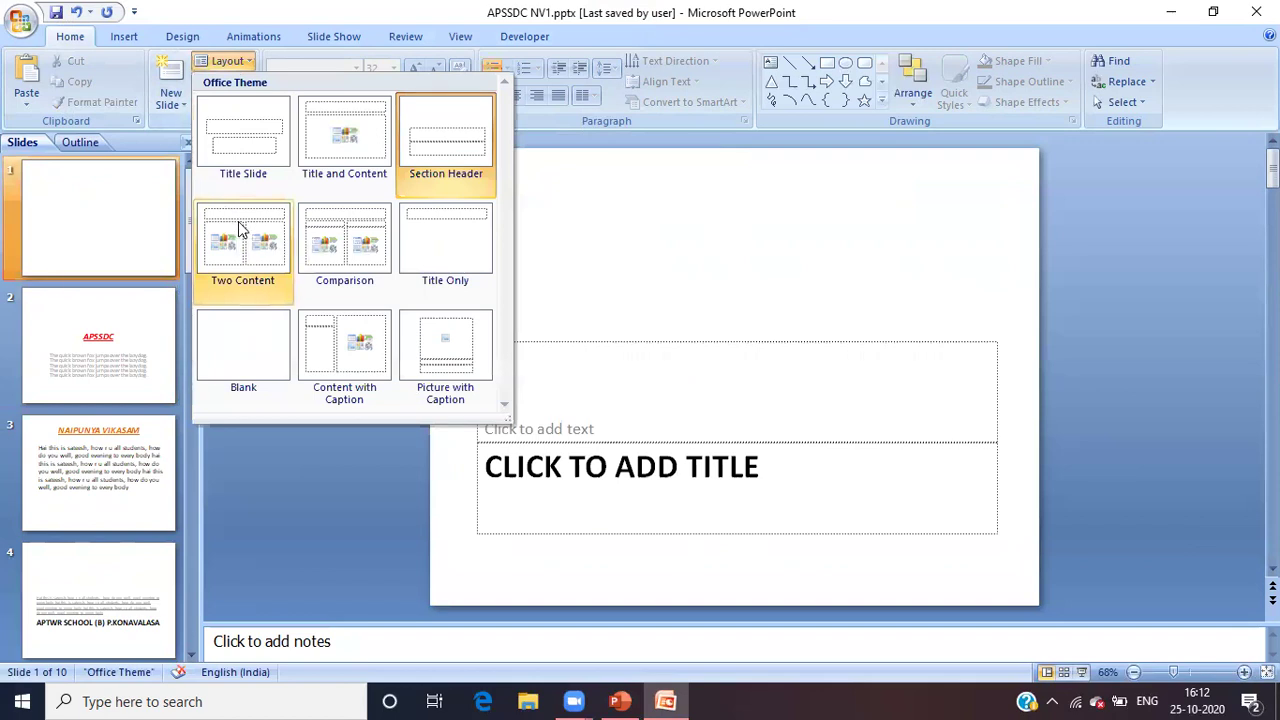
pyautogui.click(238, 222)
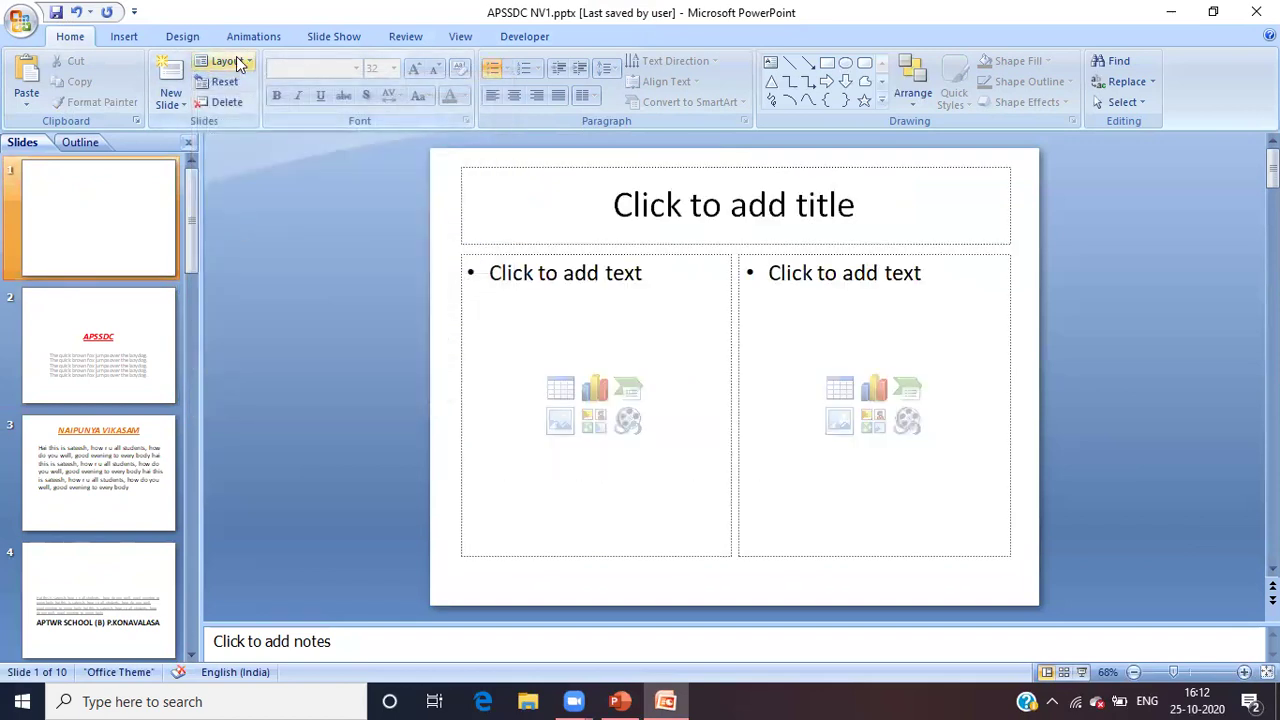
pyautogui.click(238, 63)
pyautogui.click(346, 243)
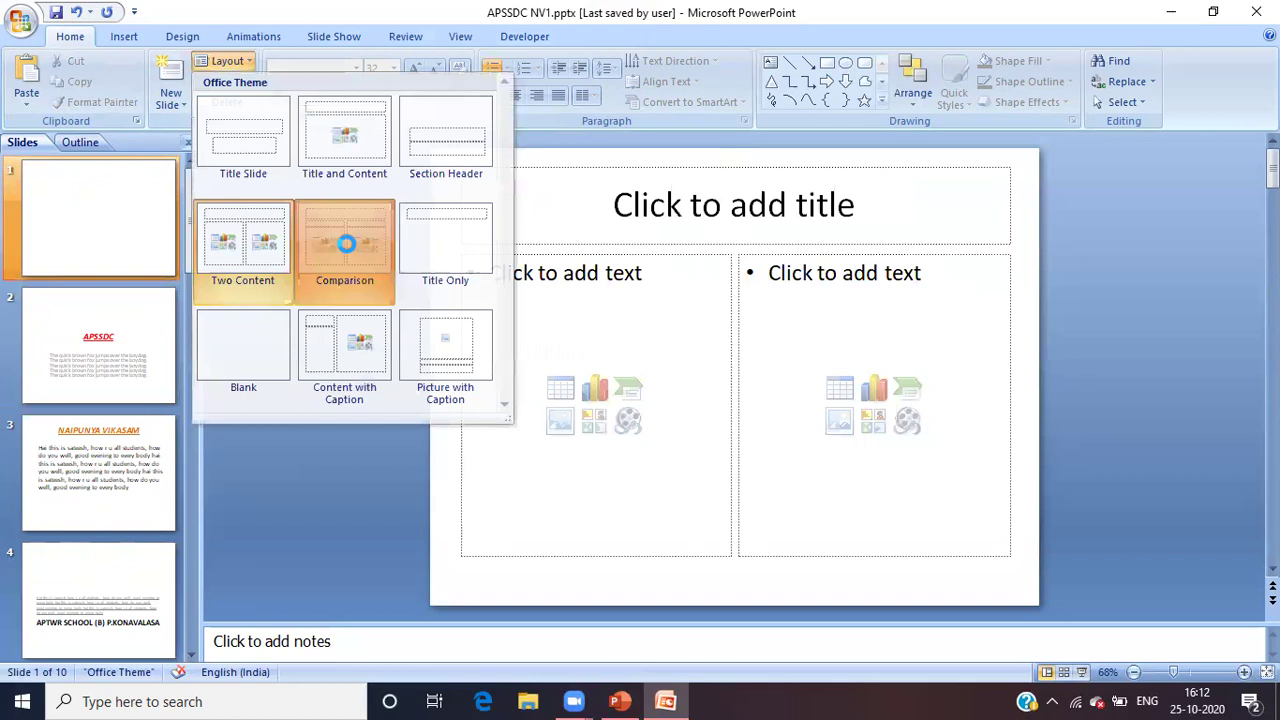
pyautogui.click(251, 60)
pyautogui.click(429, 229)
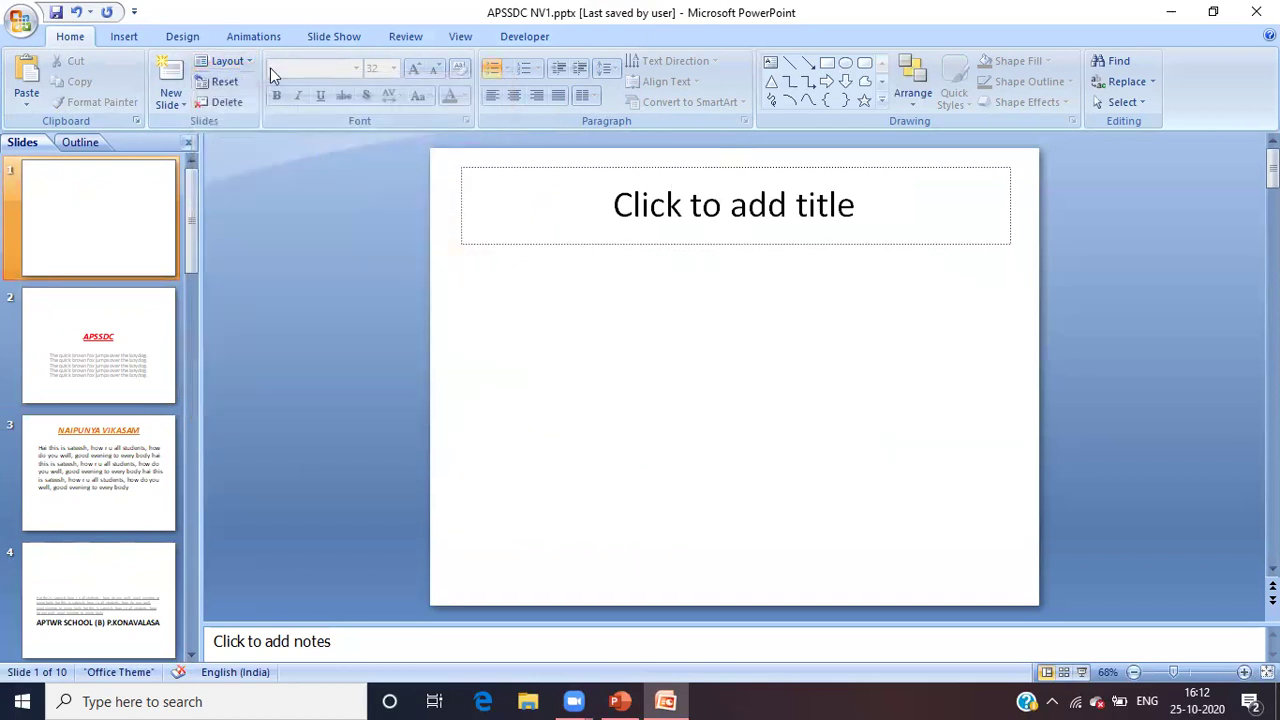
pyautogui.click(246, 60)
pyautogui.click(266, 316)
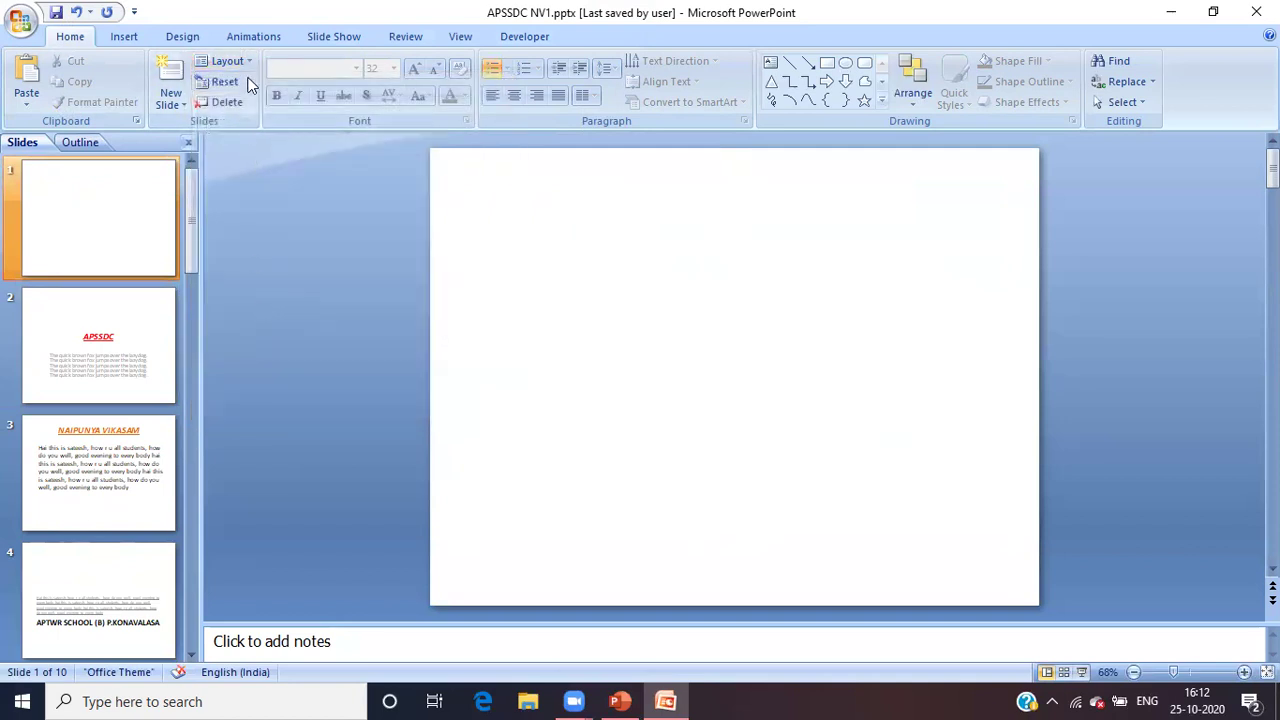
# Try Content with Caption and Picture with Caption, then settle on Title and Content.
pyautogui.click(249, 60)
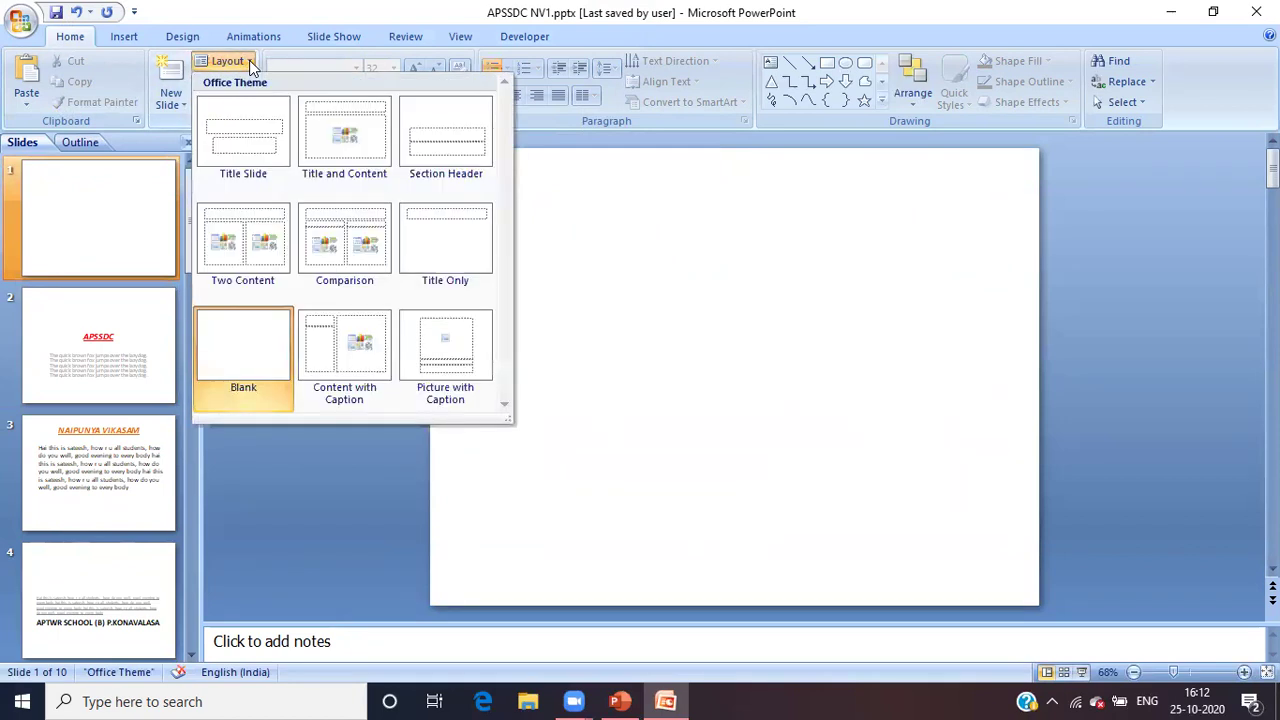
pyautogui.click(351, 323)
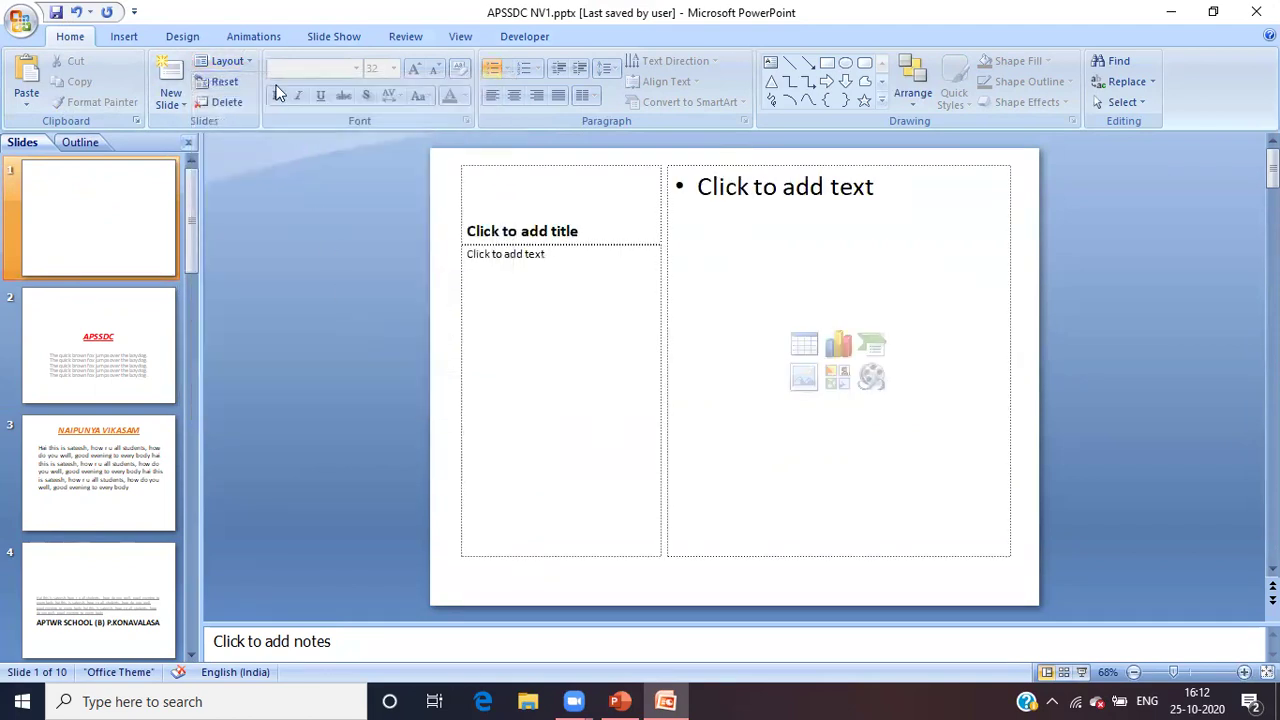
pyautogui.click(227, 63)
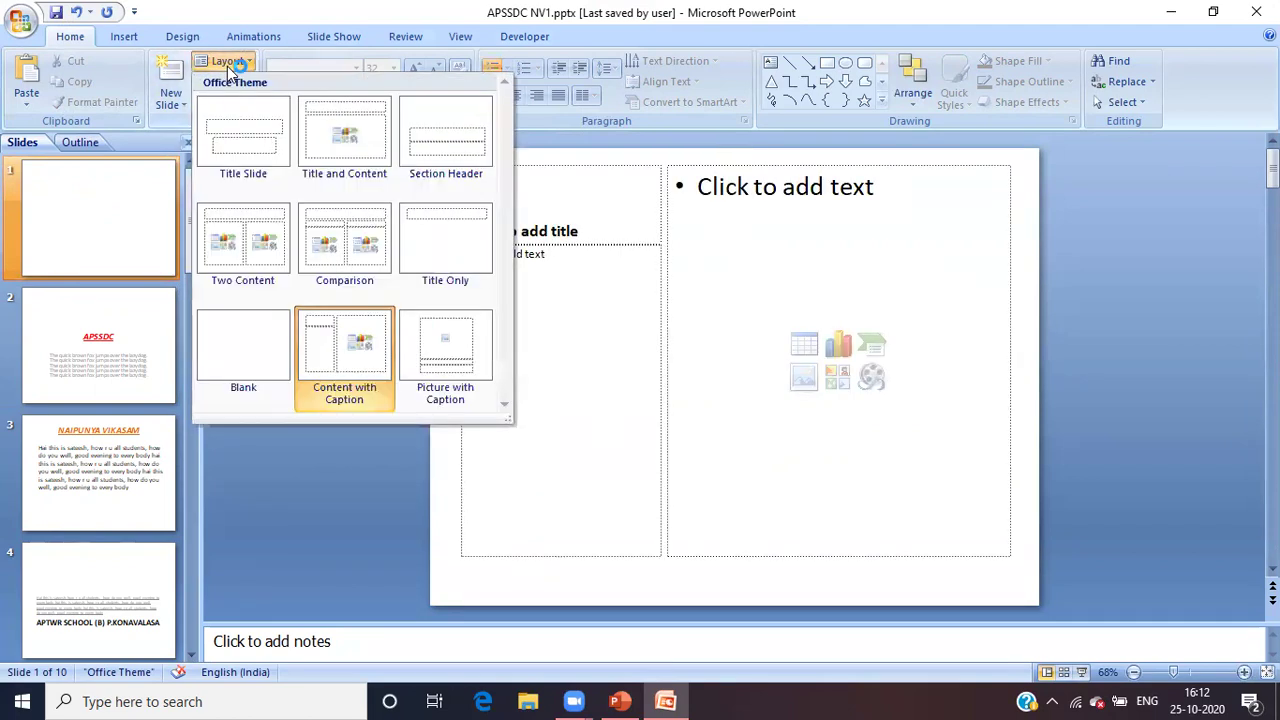
pyautogui.click(453, 347)
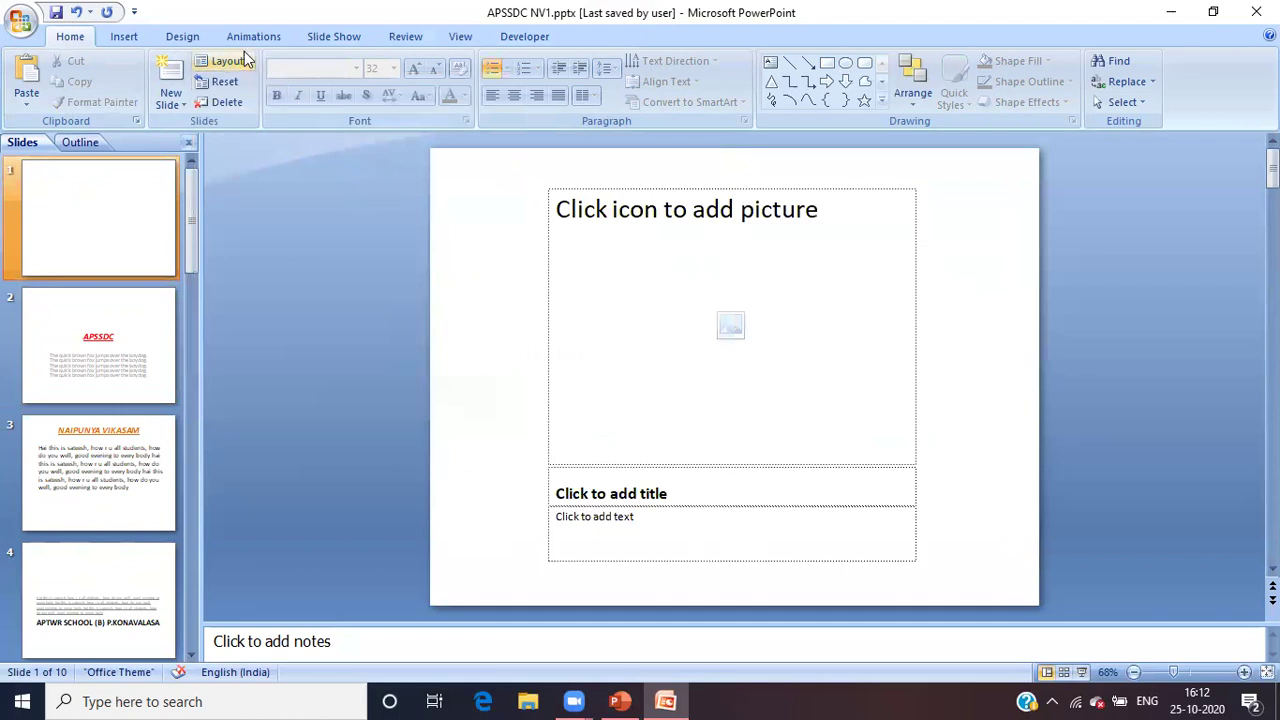
pyautogui.click(245, 60)
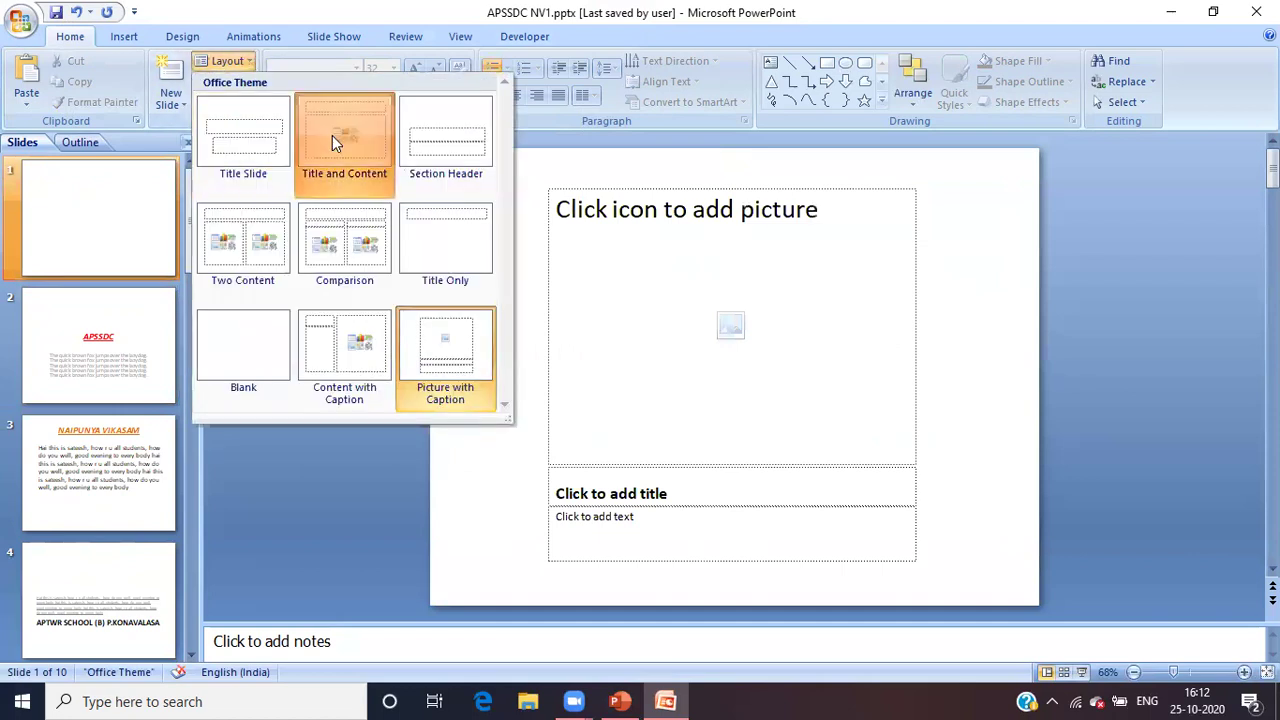
pyautogui.click(332, 135)
pyautogui.click(663, 323)
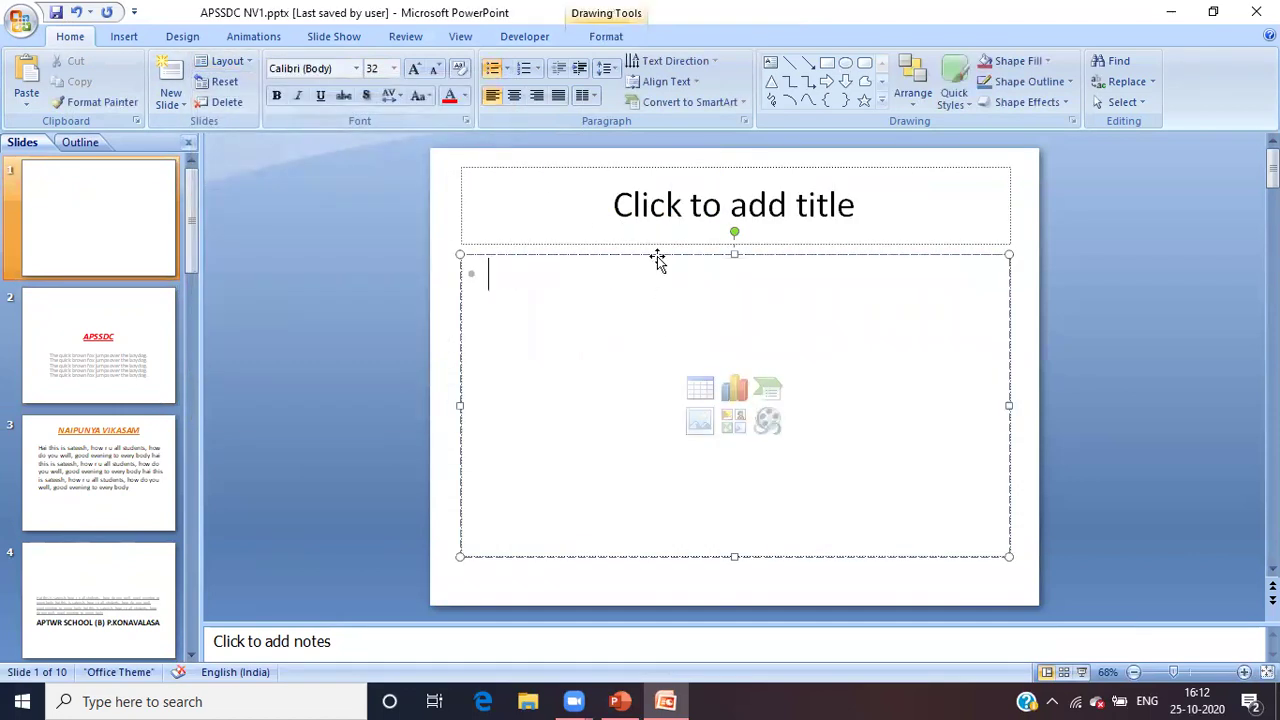
# Type the title 'XCVDSFSAFDSA' on slide 1.
pyautogui.click(660, 203)
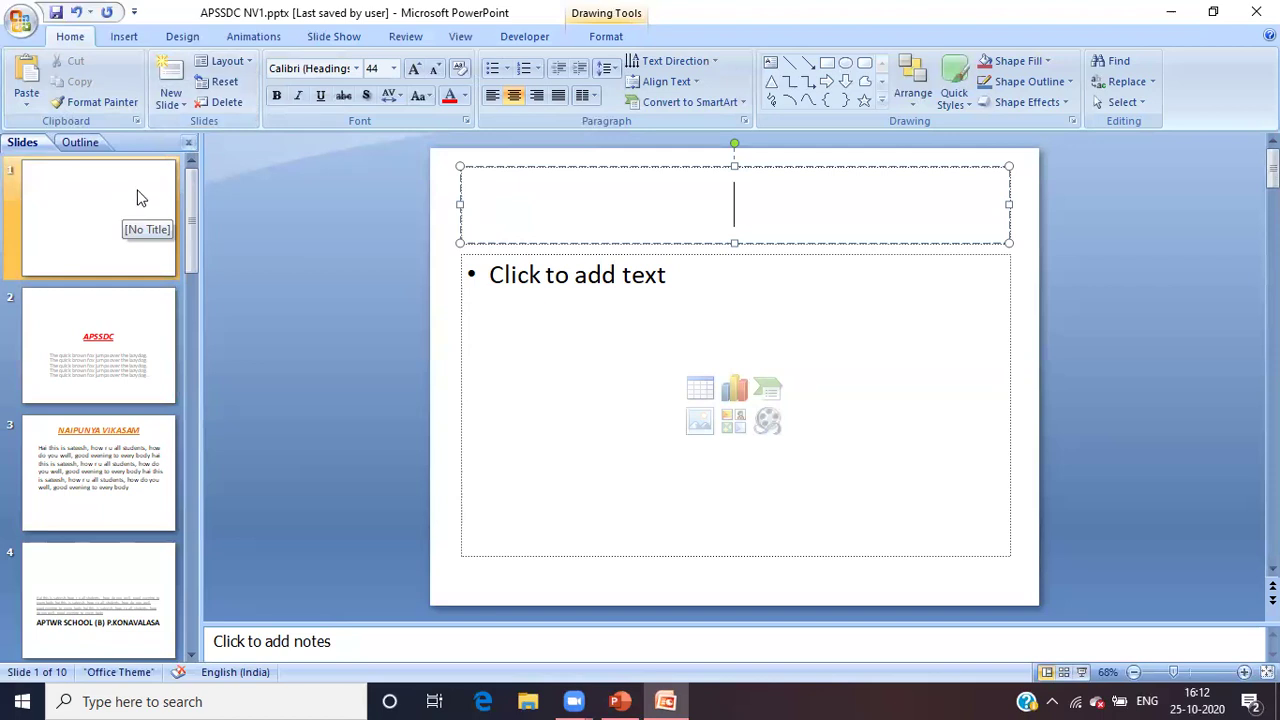
pyautogui.click(130, 224)
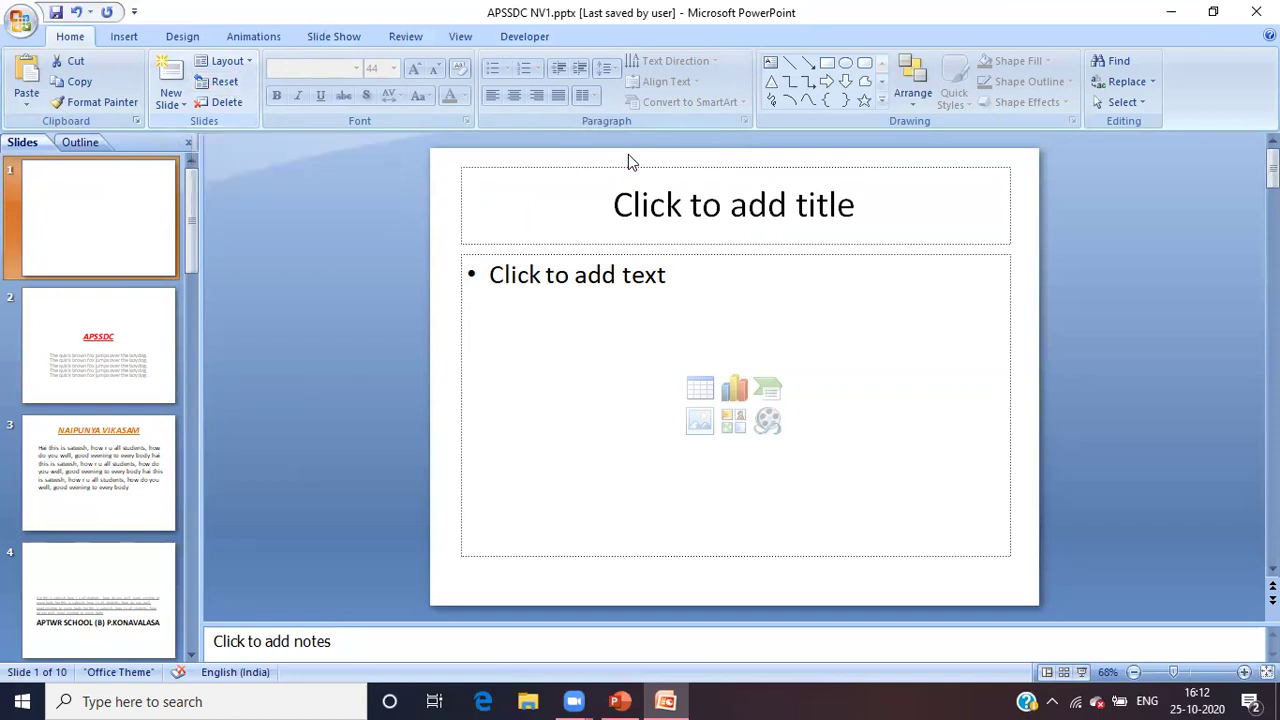
pyautogui.click(659, 203)
pyautogui.write('XCVDSF')
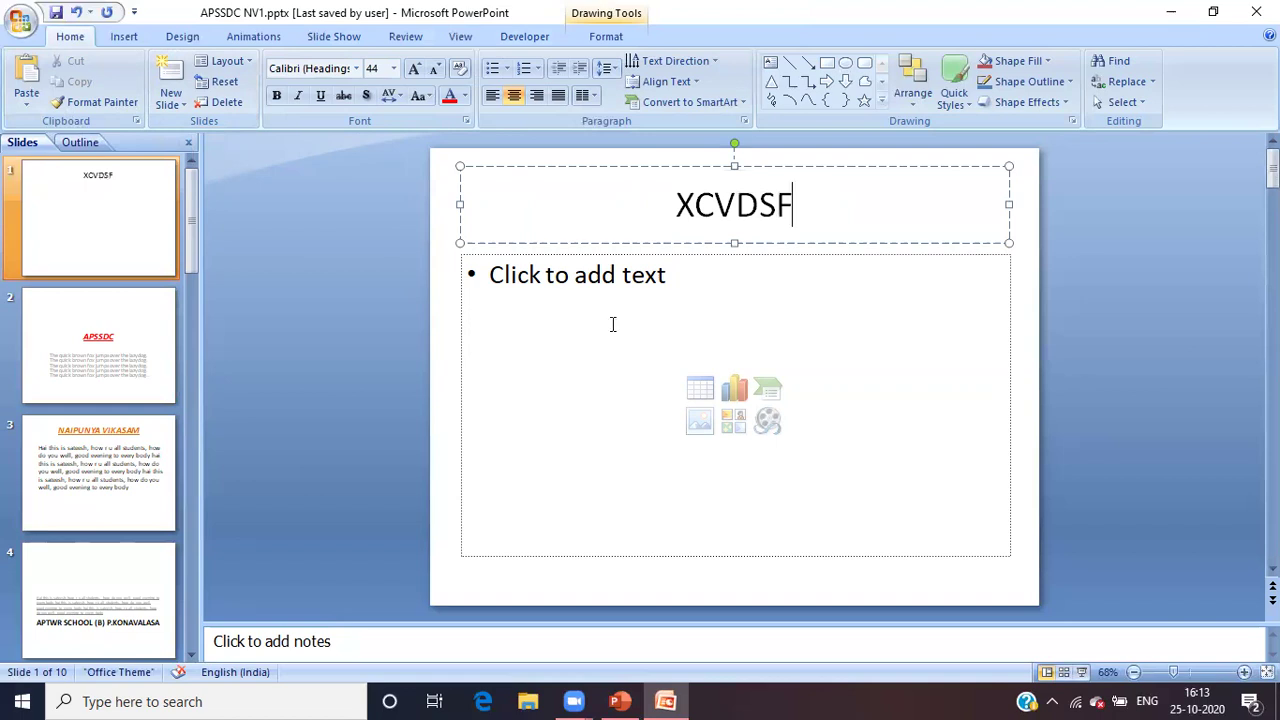
pyautogui.write('SAFDSA')
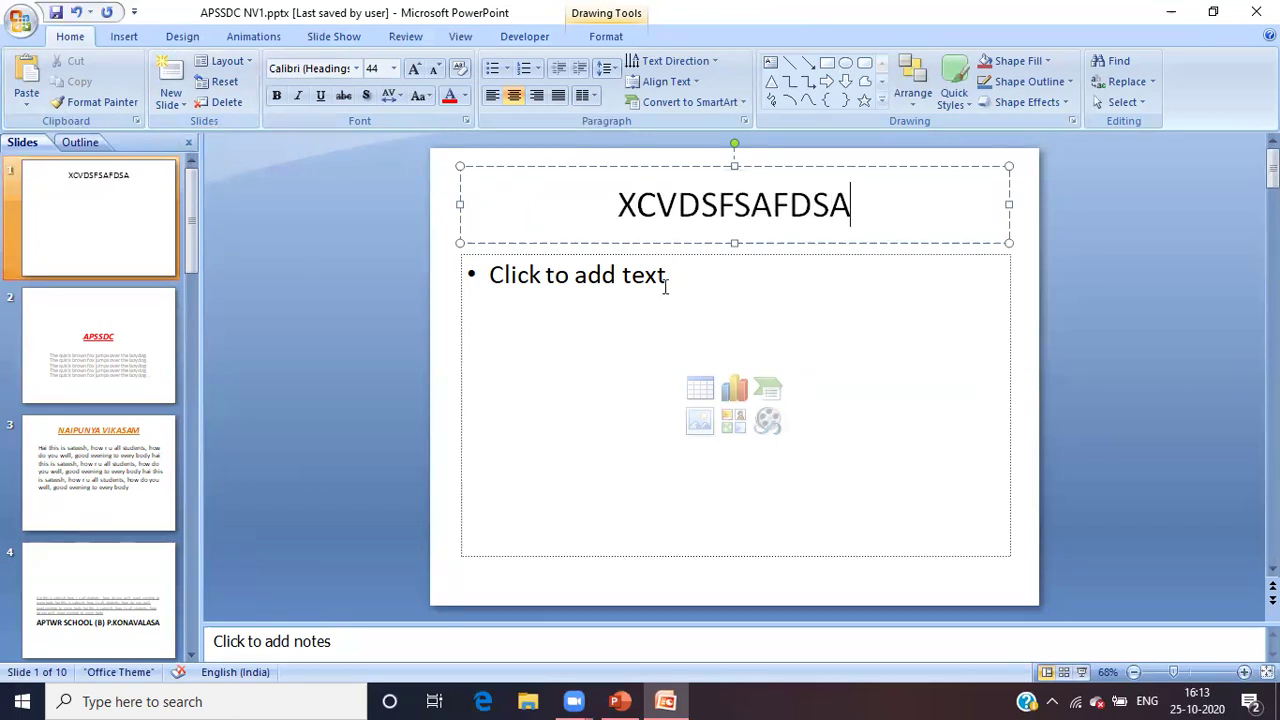
# Add bullets DFADSF, AFDSADS, ASF FASFSAF and ASFASFAS, then reset the slide to its layout.
pyautogui.click(666, 280)
pyautogui.write('DFADSF')
pyautogui.press('Return')
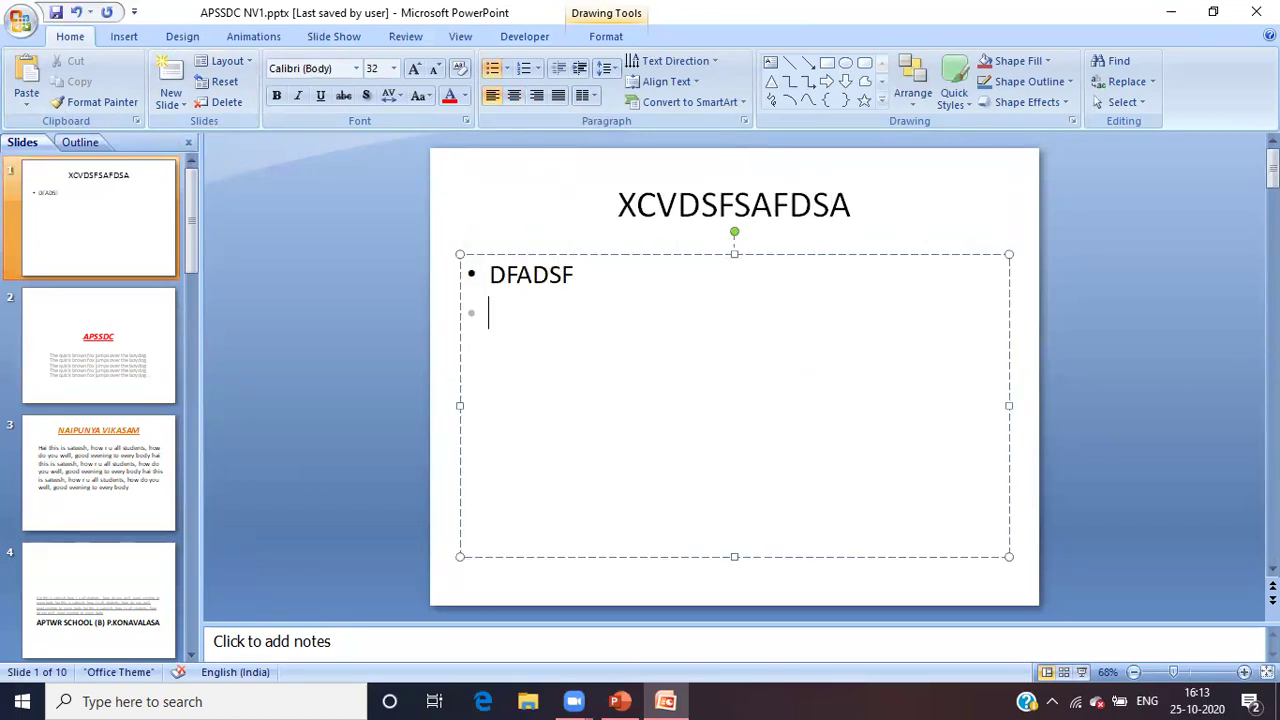
pyautogui.write('AFDSADS')
pyautogui.press('Return')
pyautogui.write('ASF FASFSAF')
pyautogui.press('Return')
pyautogui.write('ASF')
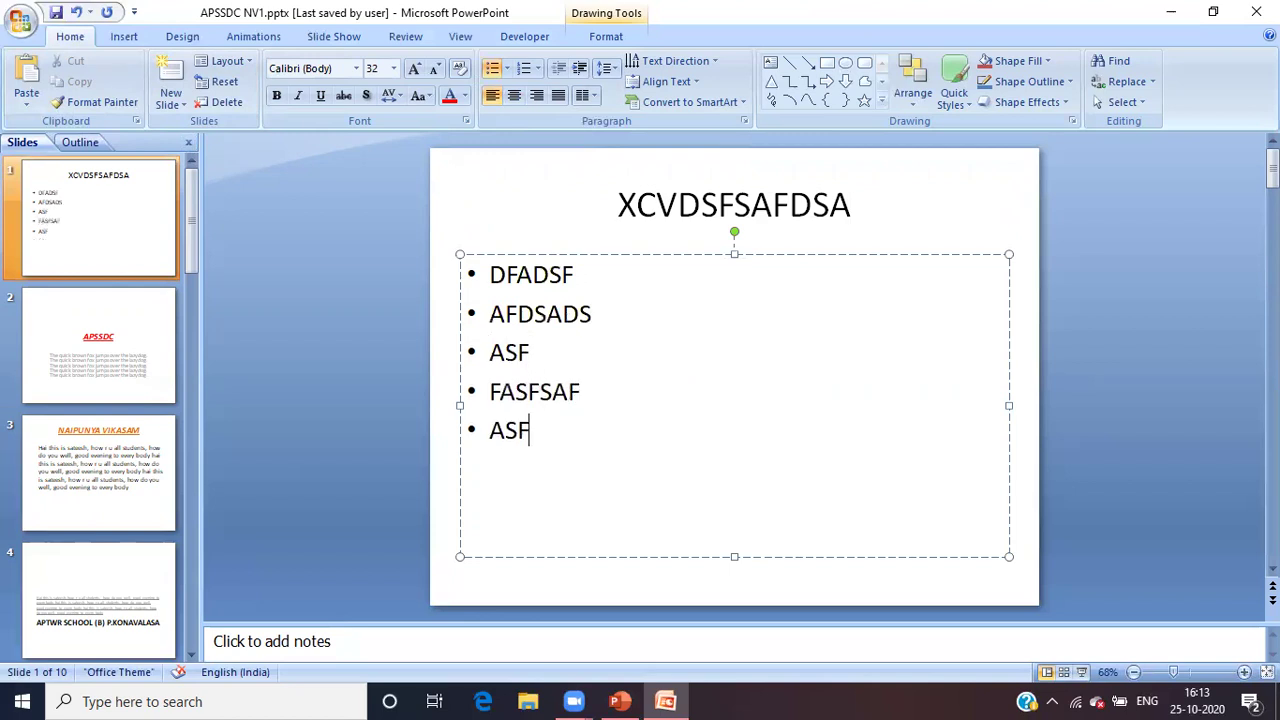
pyautogui.write('ASFAS')
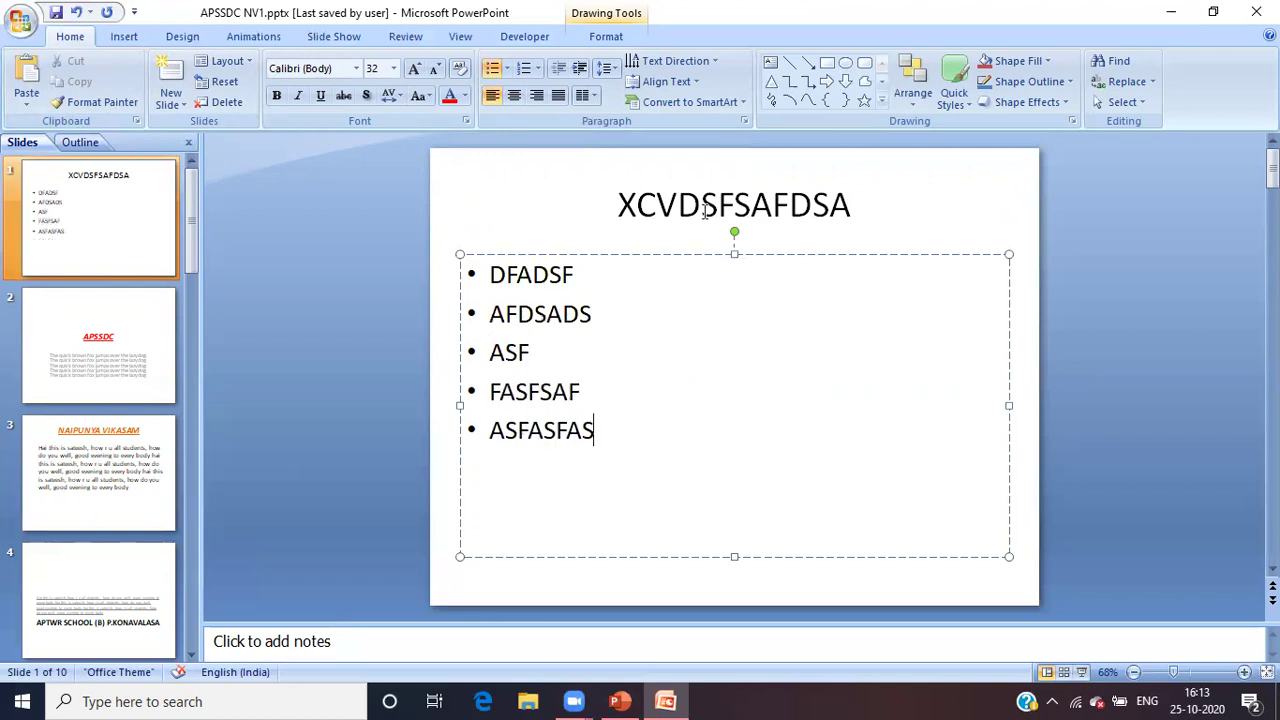
pyautogui.click(706, 205)
pyautogui.click(120, 242)
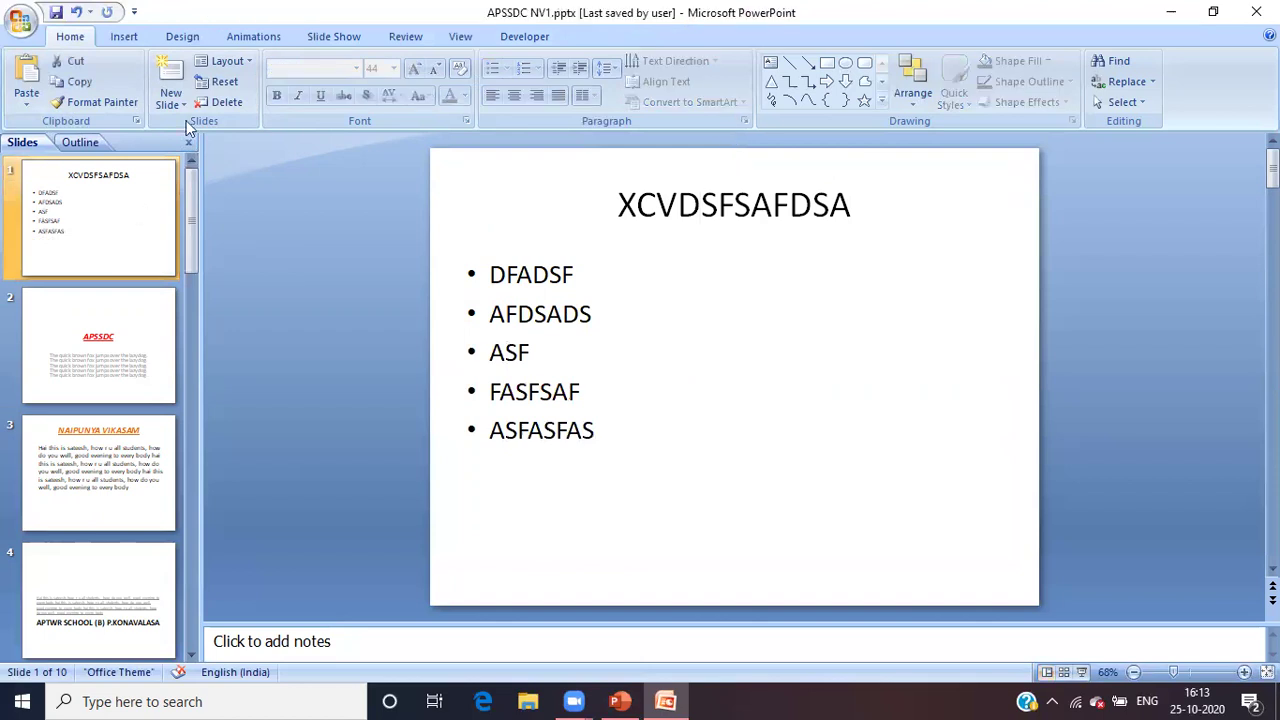
pyautogui.click(225, 82)
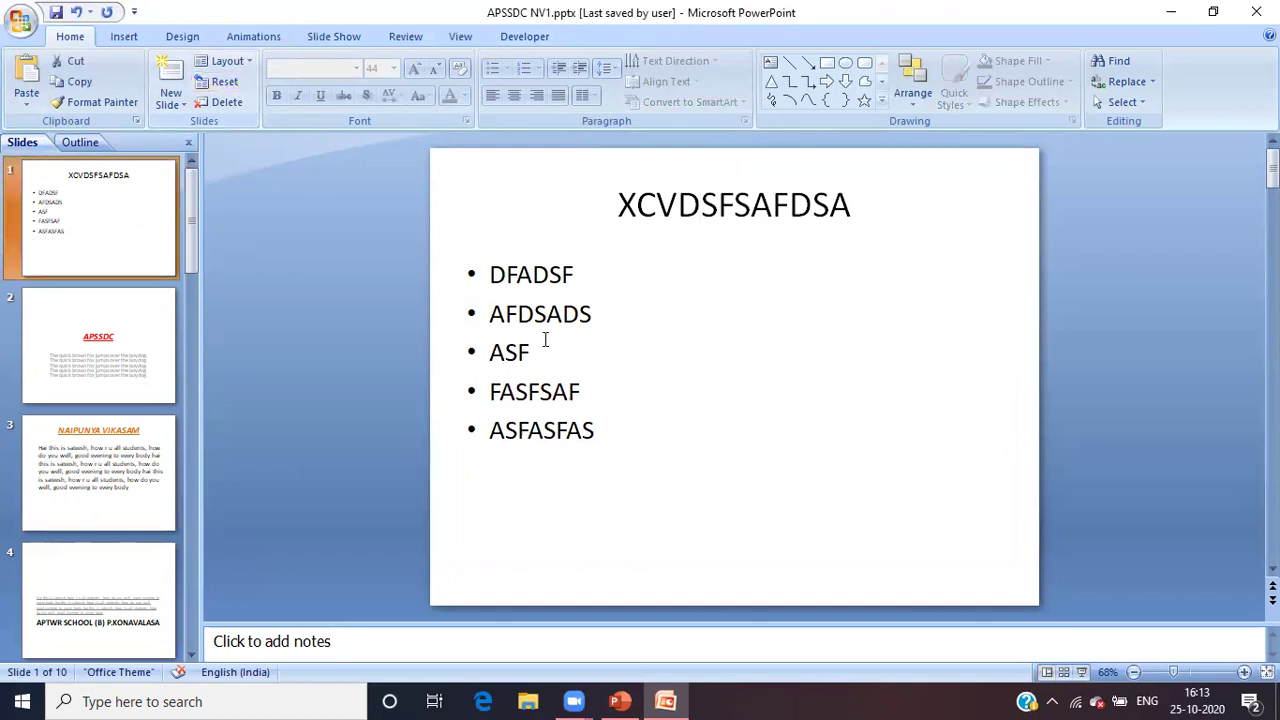
# Make slide 1's title bold, underlined and red.
pyautogui.click(598, 343)
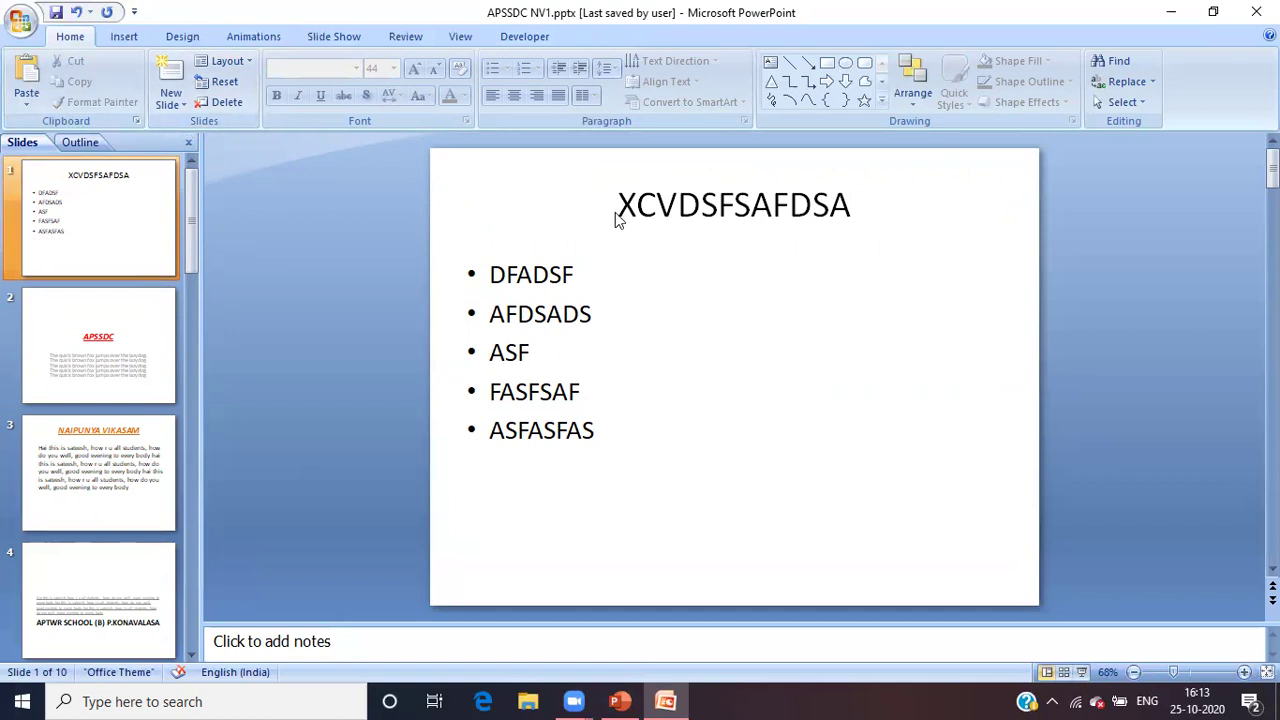
pyautogui.moveTo(618, 205); pyautogui.dragTo(856, 199)
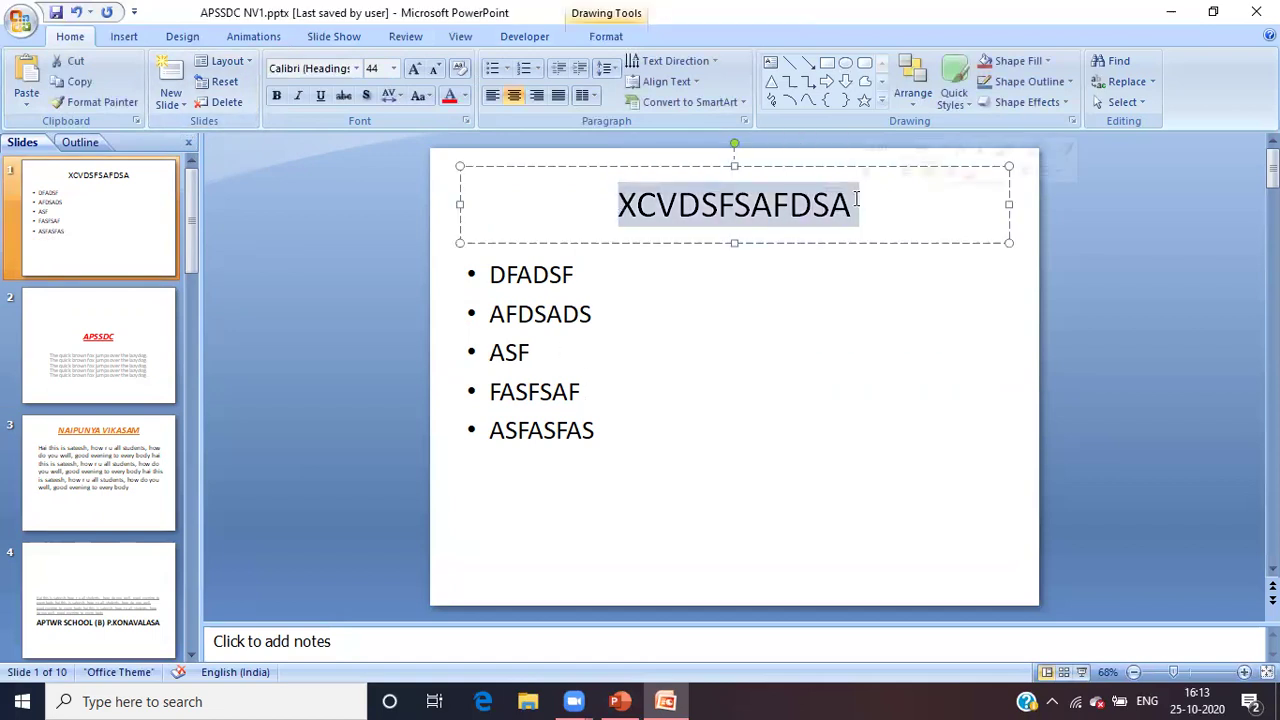
pyautogui.click(277, 96)
pyautogui.click(321, 96)
pyautogui.click(450, 97)
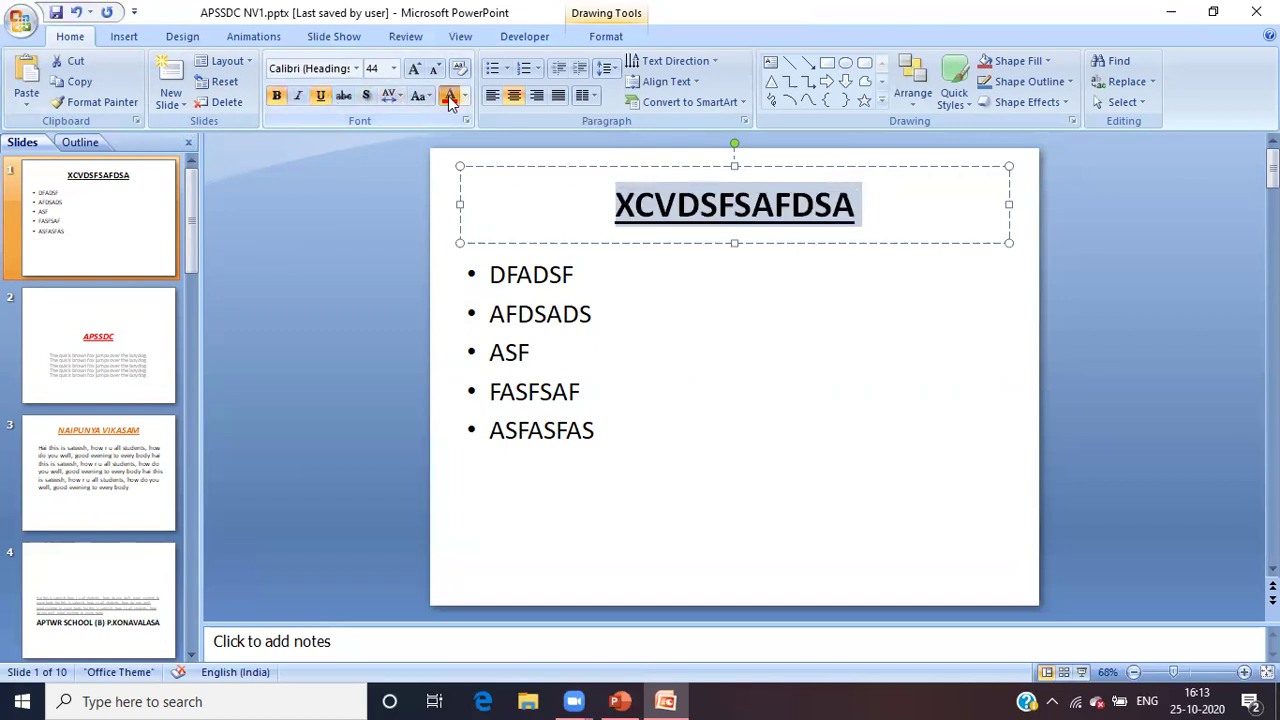
# Make all five bullet lines bold, italic and struck through.
pyautogui.click(601, 298)
pyautogui.moveTo(489, 274); pyautogui.dragTo(638, 434)
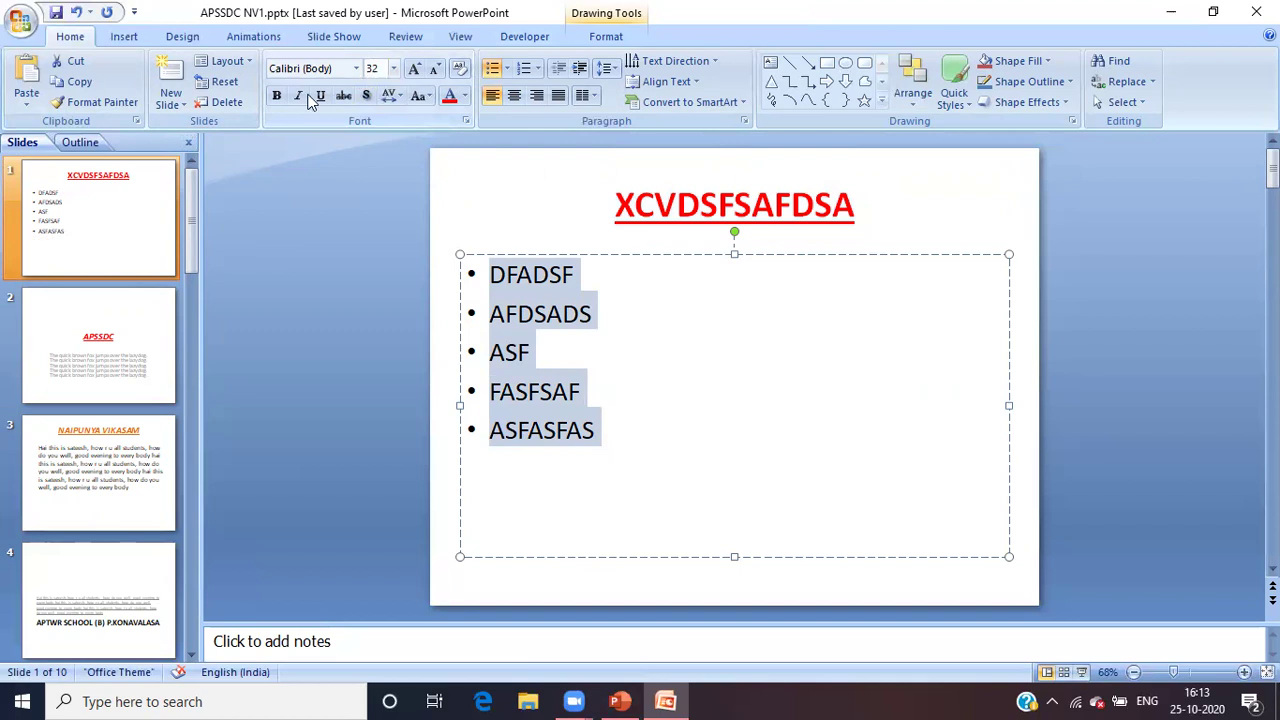
pyautogui.click(277, 97)
pyautogui.click(298, 96)
pyautogui.click(343, 95)
pyautogui.click(697, 347)
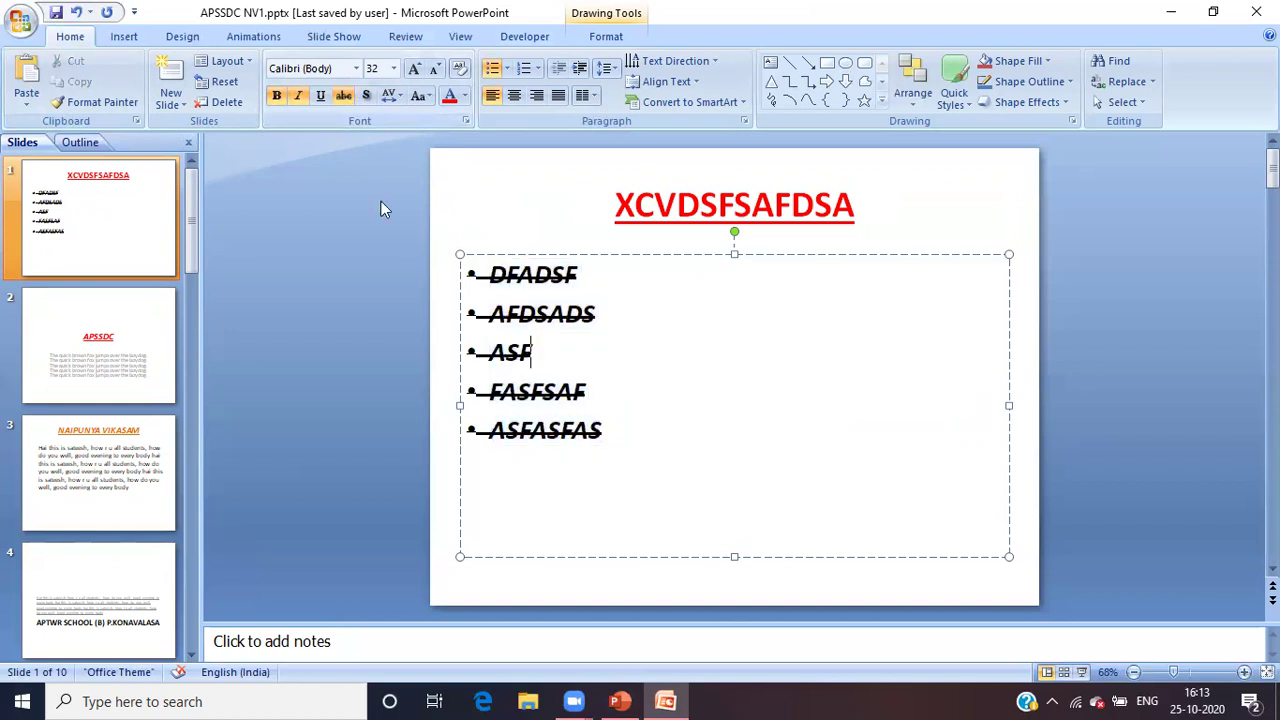
pyautogui.click(165, 192)
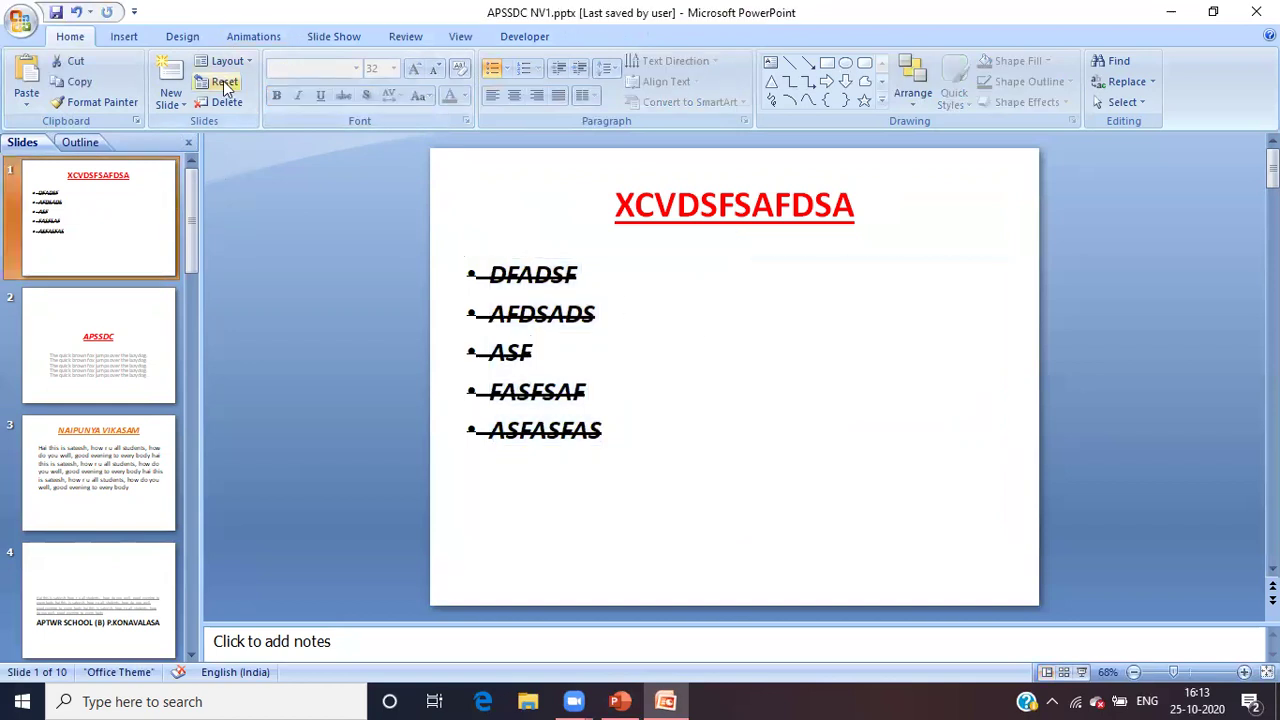
# Reset slide 1 to remove the red, bold, underline, italic and strikethrough formatting.
pyautogui.click(220, 81)
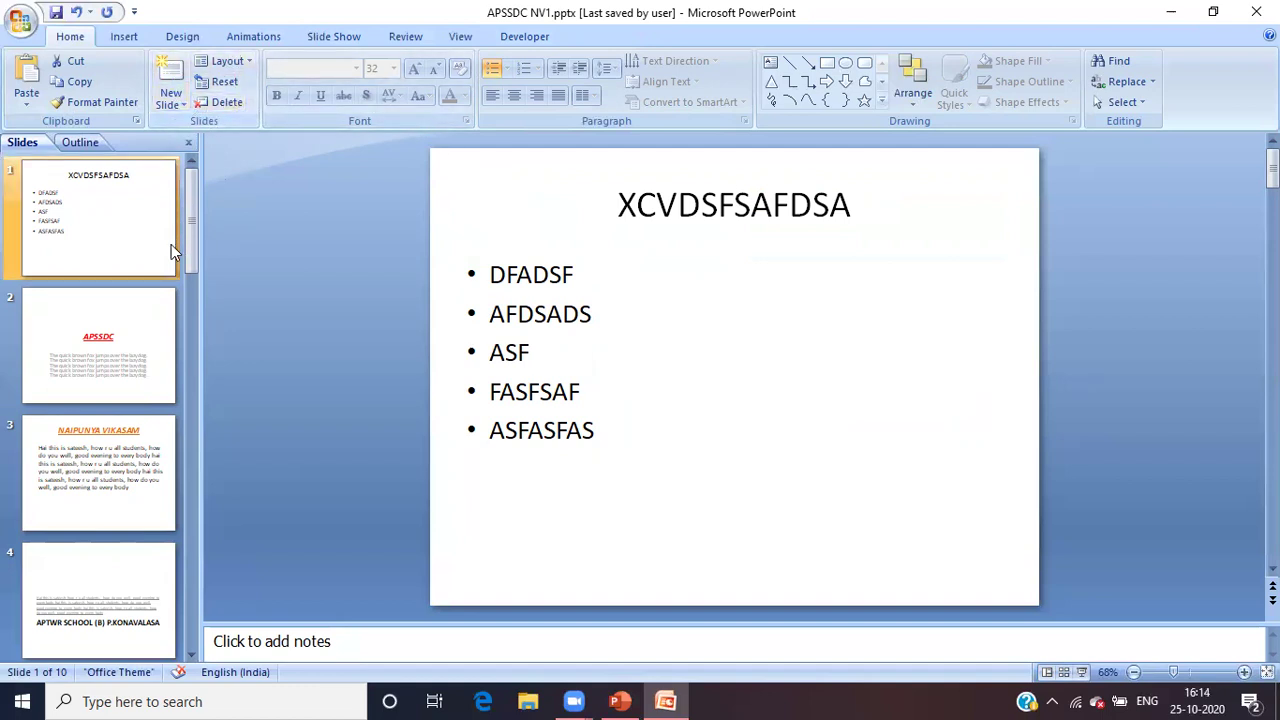
# Look over slide 2, the APSSDC slide, and slide 4.
pyautogui.click(150, 336)
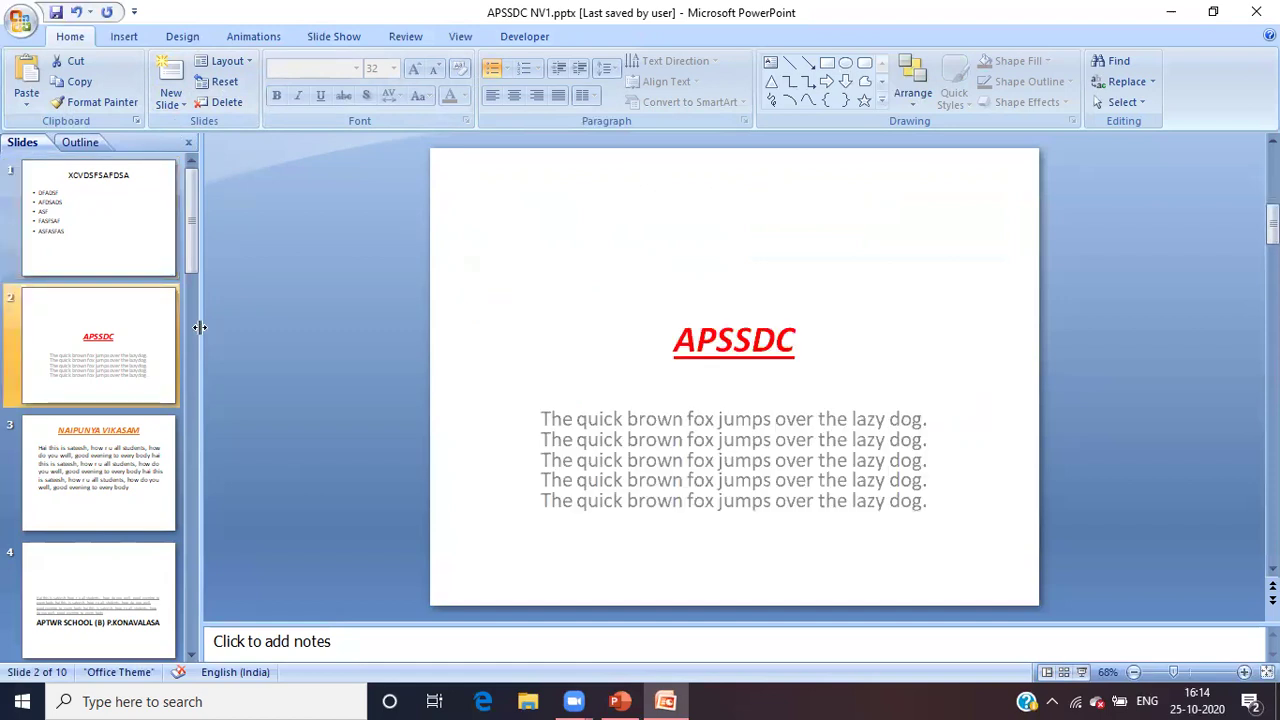
pyautogui.click(637, 282)
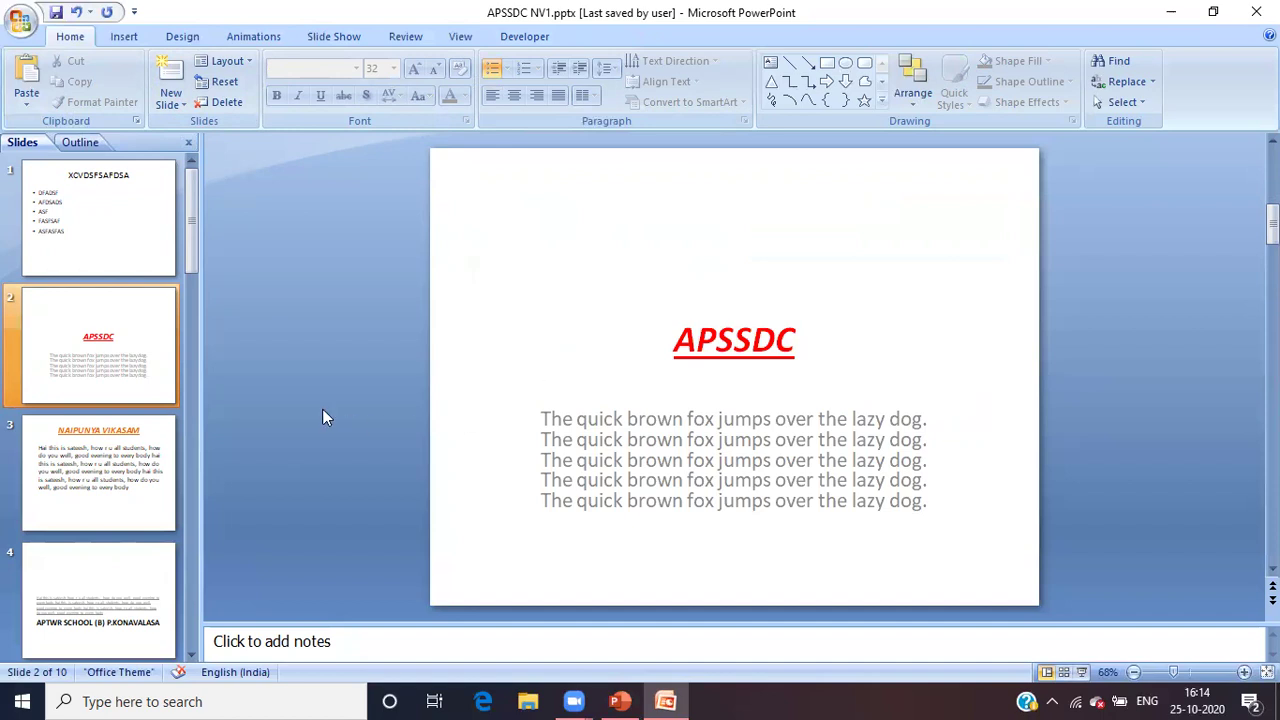
pyautogui.click(133, 555)
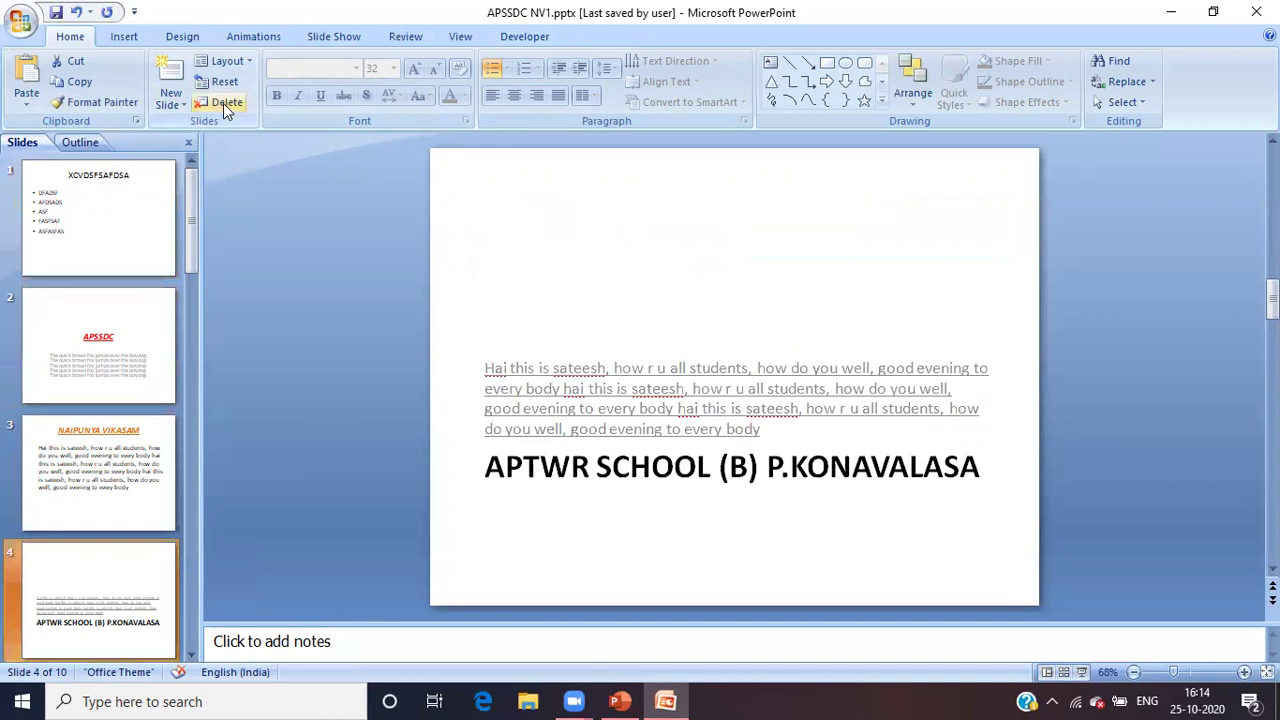
# Return to slide 1, save the APSSDC NV1 presentation, and minimize its window.
pyautogui.click(143, 218)
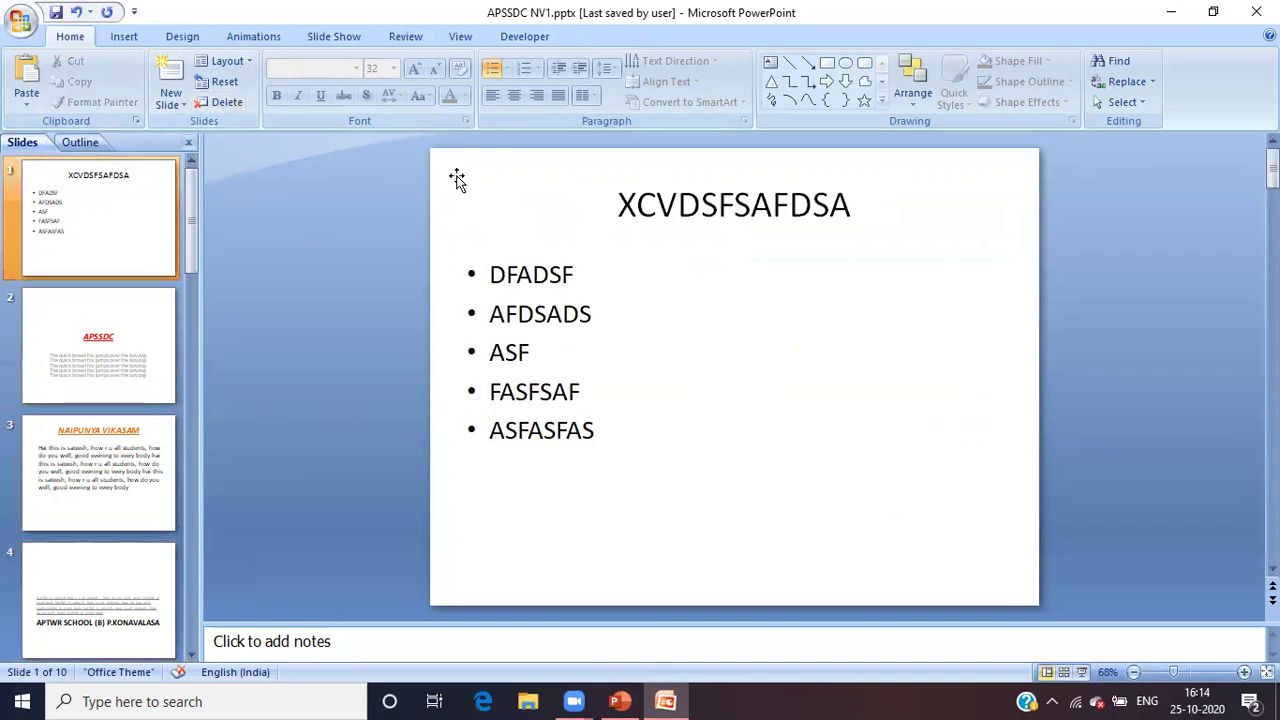
pyautogui.click(56, 12)
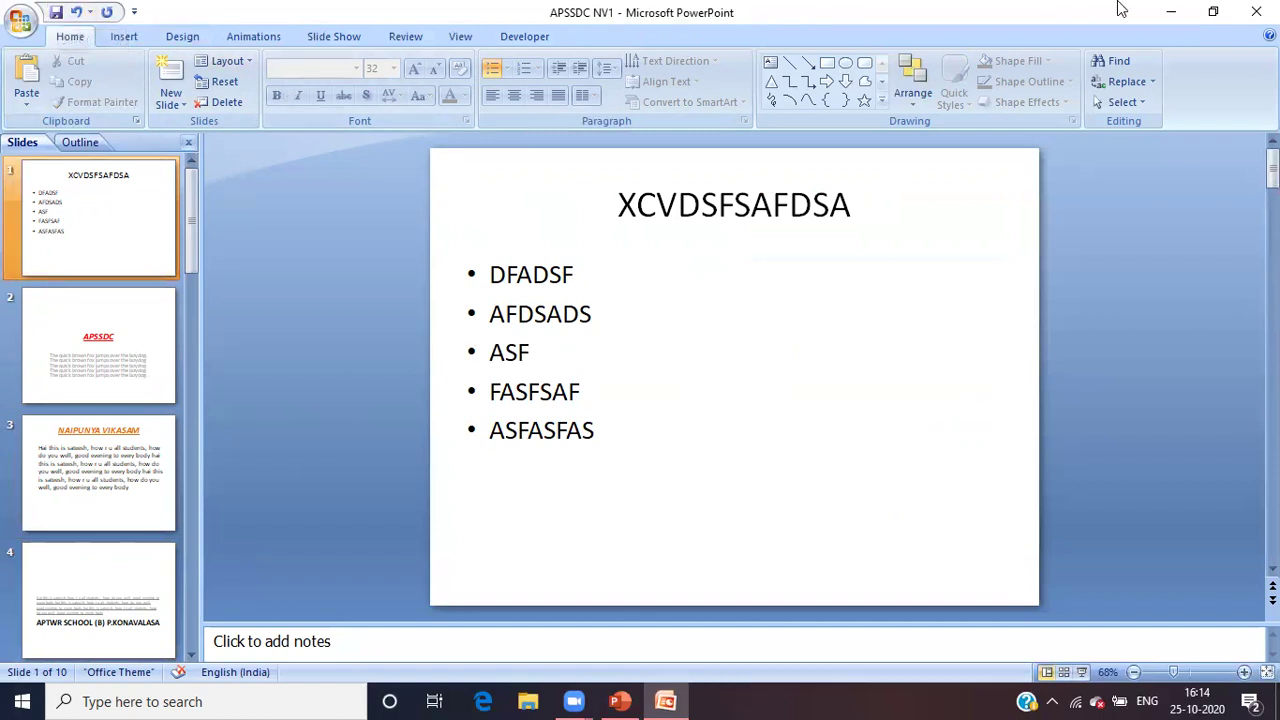
pyautogui.click(1168, 14)
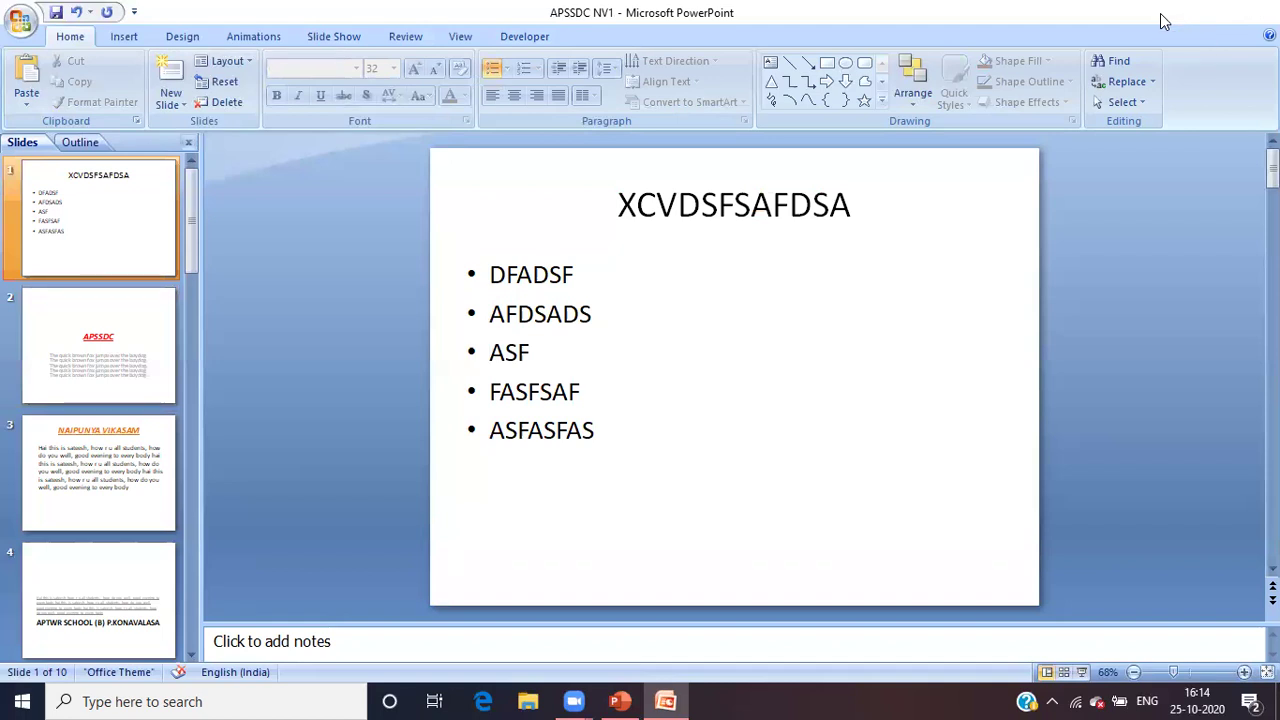